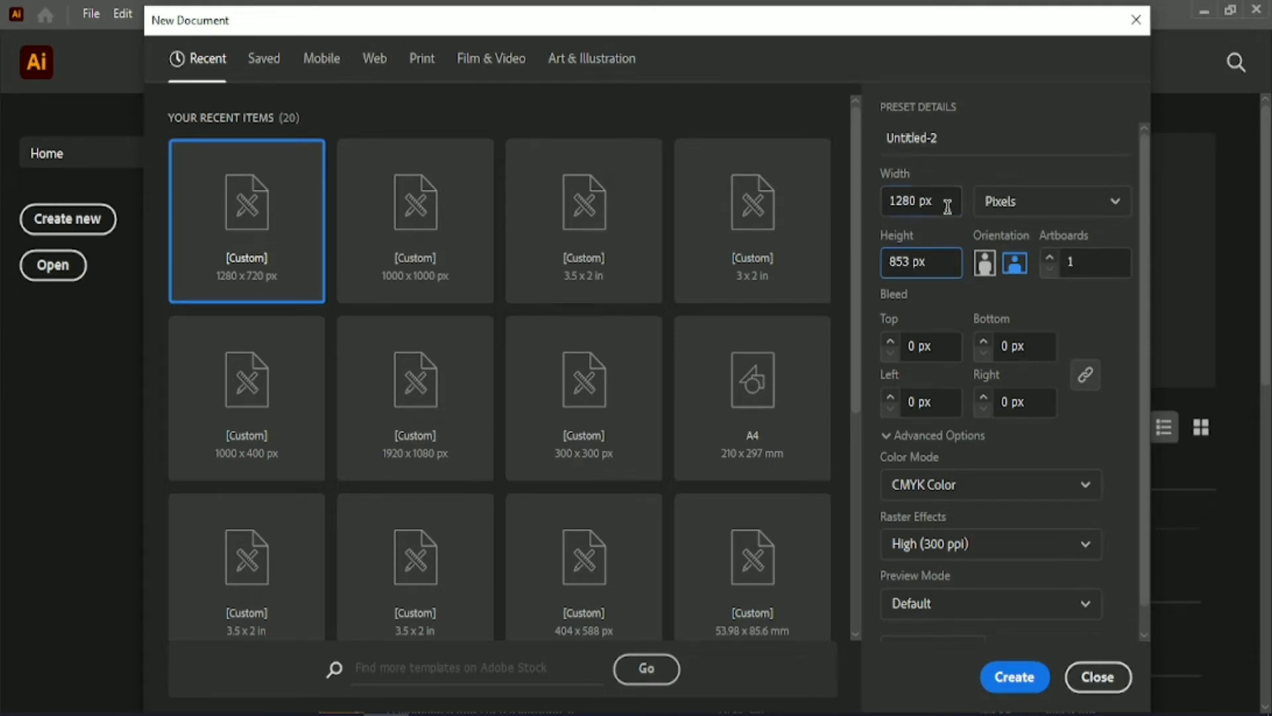
Create a new 1280 × 853 px landscape document in CMYK colour at 300 ppi.
left_click(1011, 677)
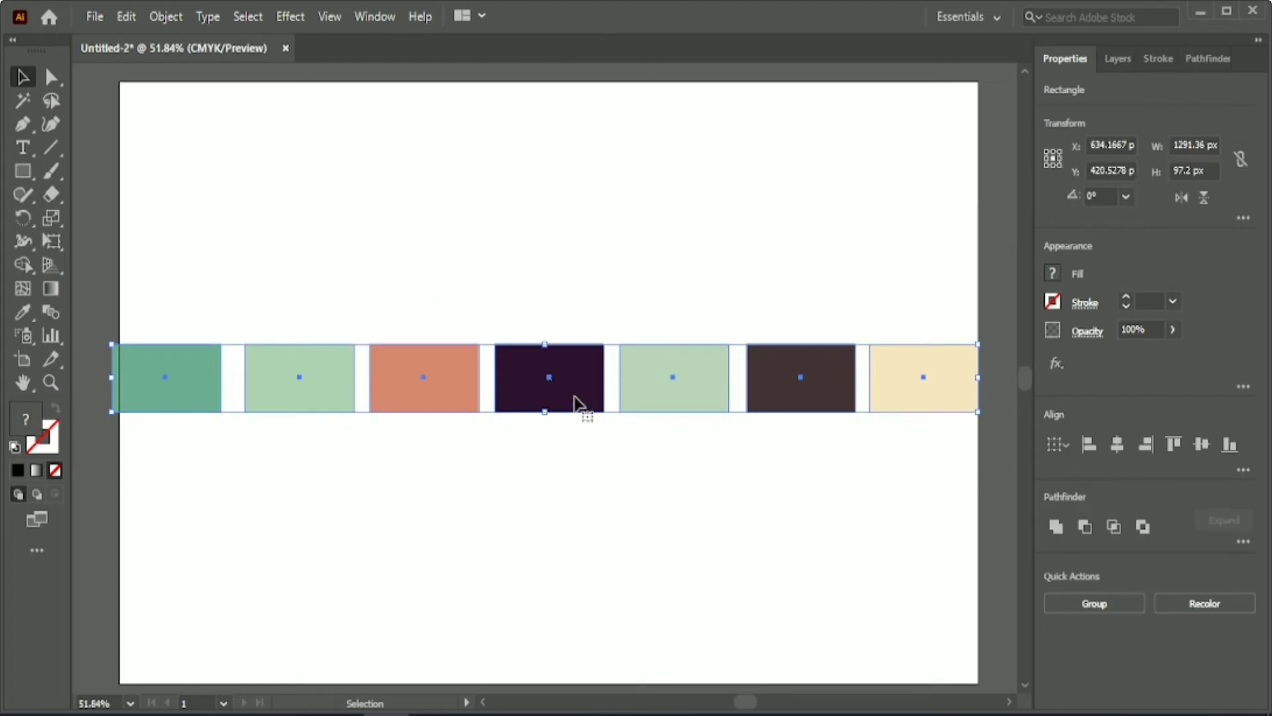
Ungroup the row of seven colour swatches and place it centred just above the artboard.
left_click(1094, 603)
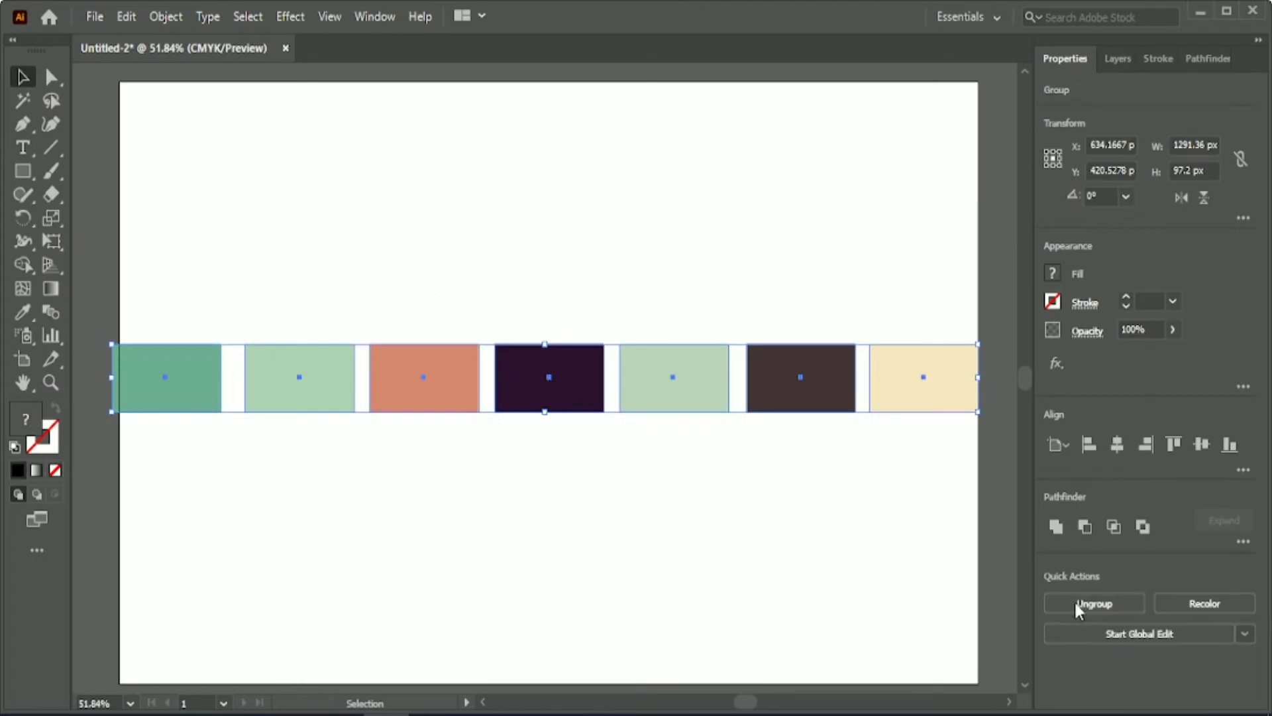
left_click(1229, 443)
left_click(1171, 444)
left_click_drag(574, 263, 567, 139)
left_click(1130, 603)
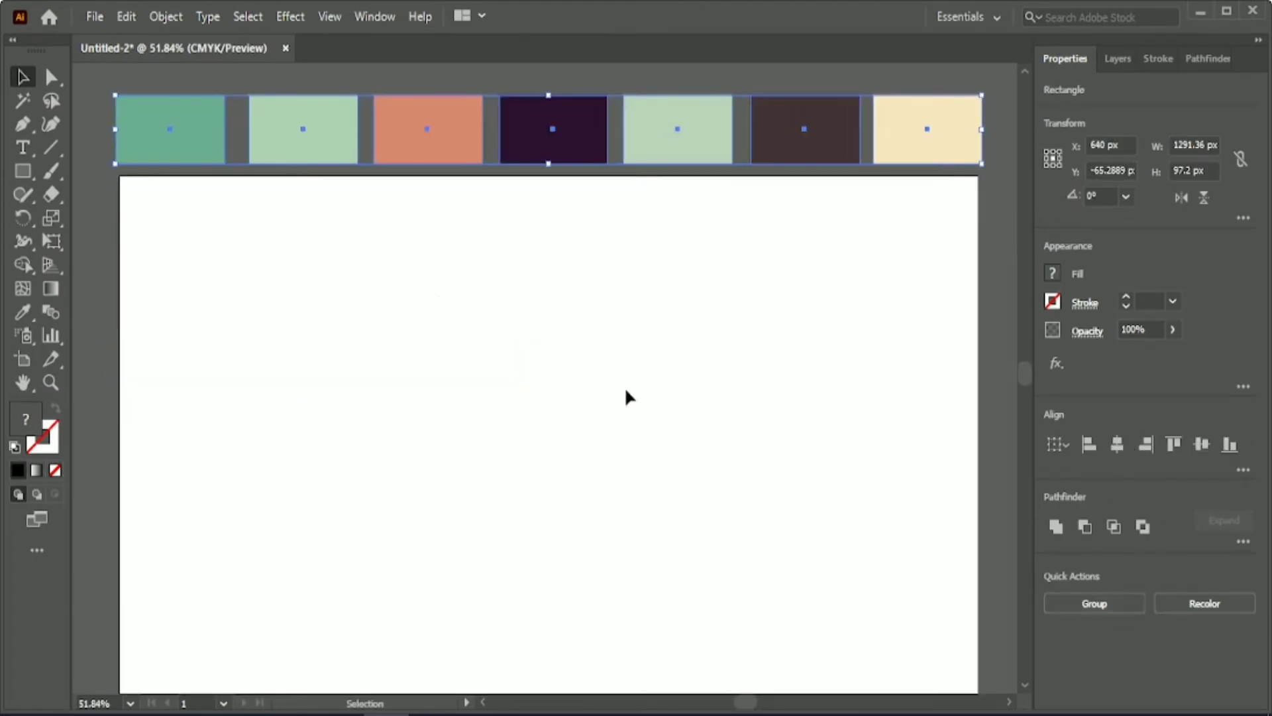
left_click(624, 387)
Draw a rectangle of exactly 1280 × 853 px for the background.
scroll(621, 374, "down", 3)
left_click(22, 171)
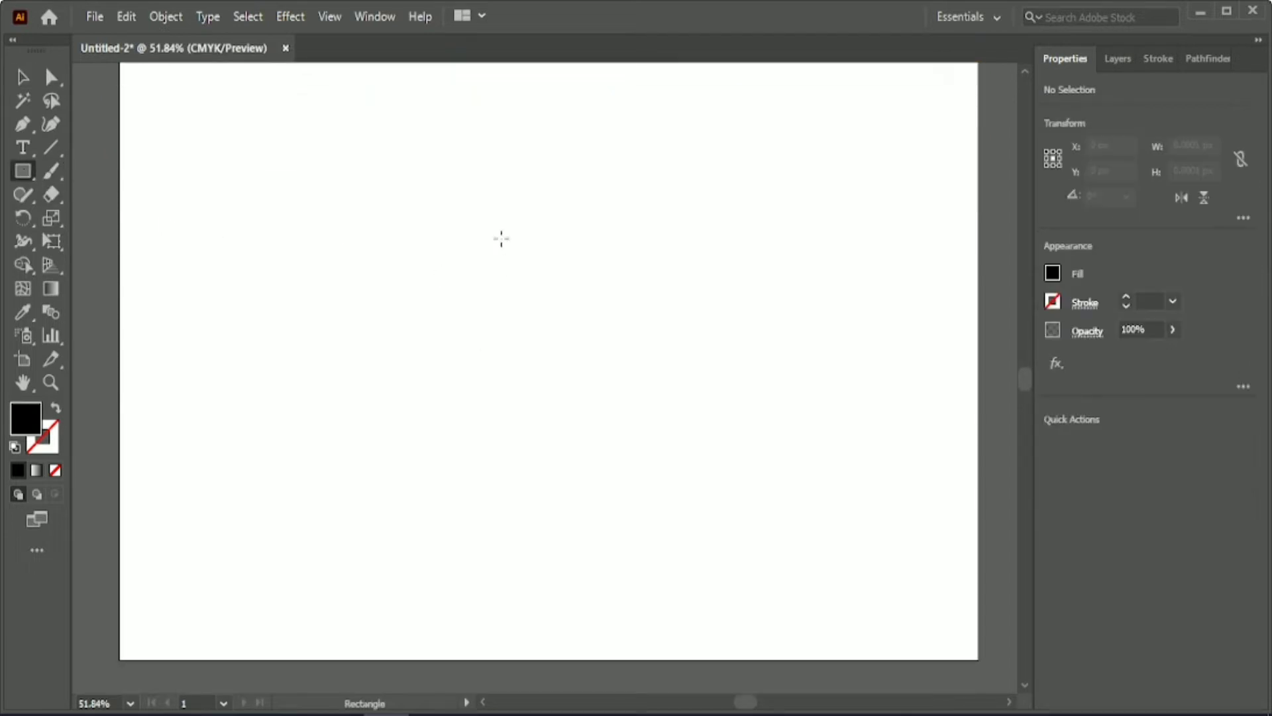
left_click(630, 344)
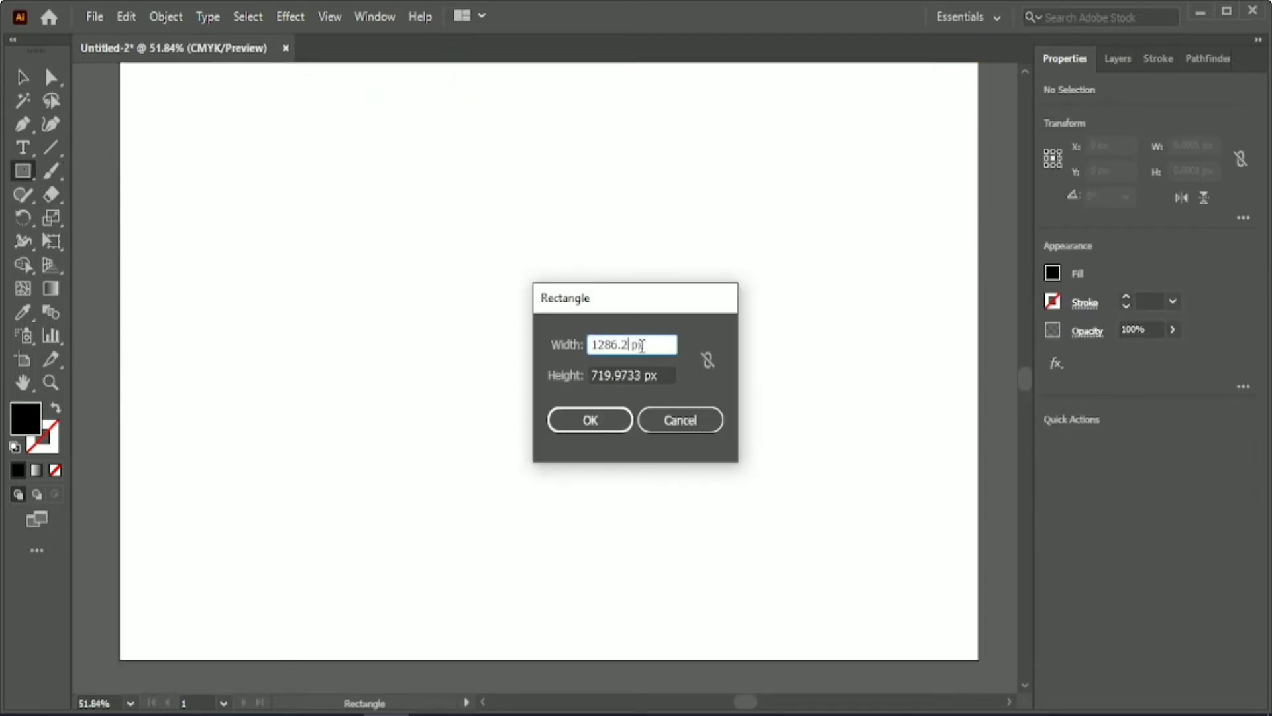
key("Tab")
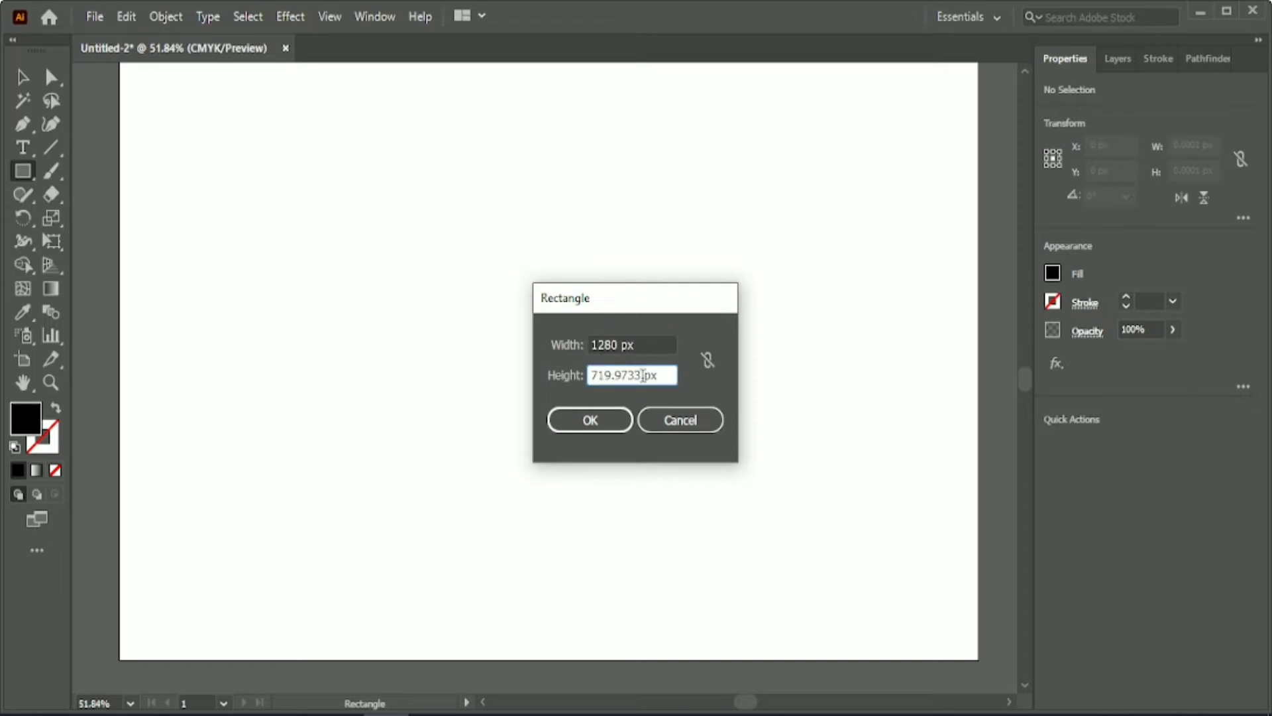
type("8 px")
type("53")
key("Return")
Fill the background rectangle with the first swatch's green and centre it horizontally and vertically on the artboard.
scroll(301, 199, "up", 3)
left_click(176, 102)
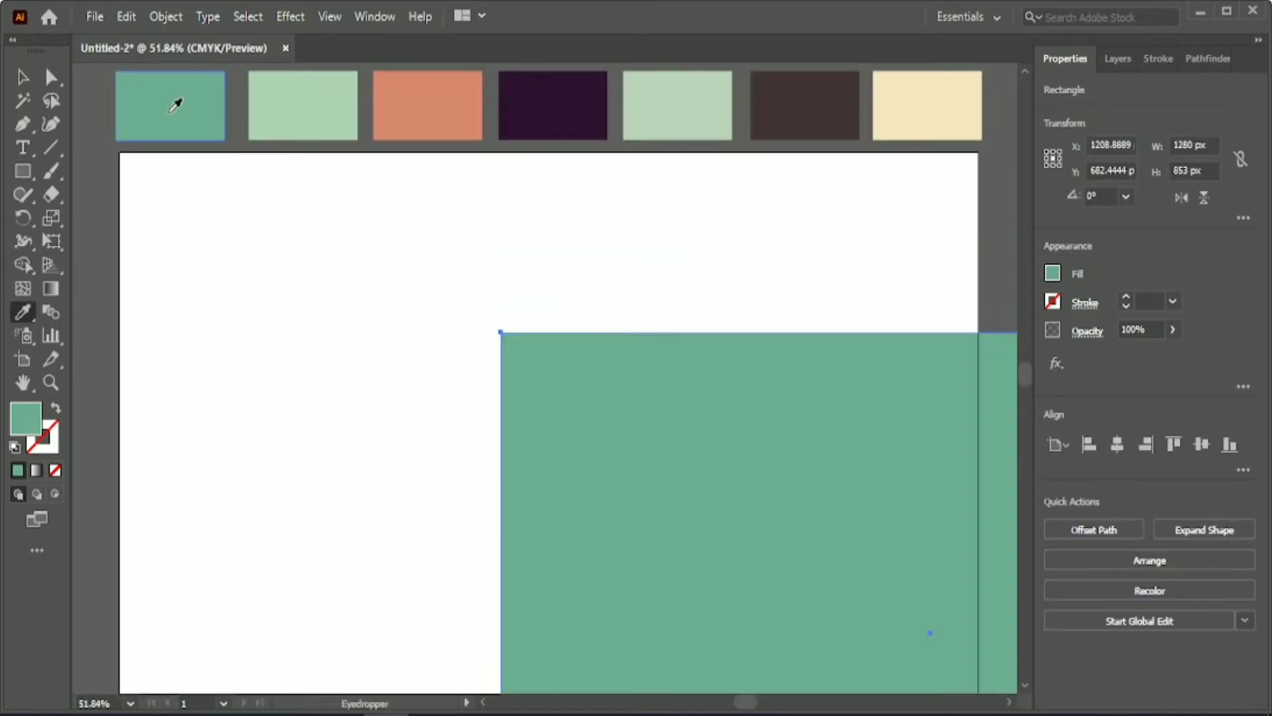
key("v")
left_click(1117, 444)
left_click(1202, 444)
scroll(538, 445, "down", 2)
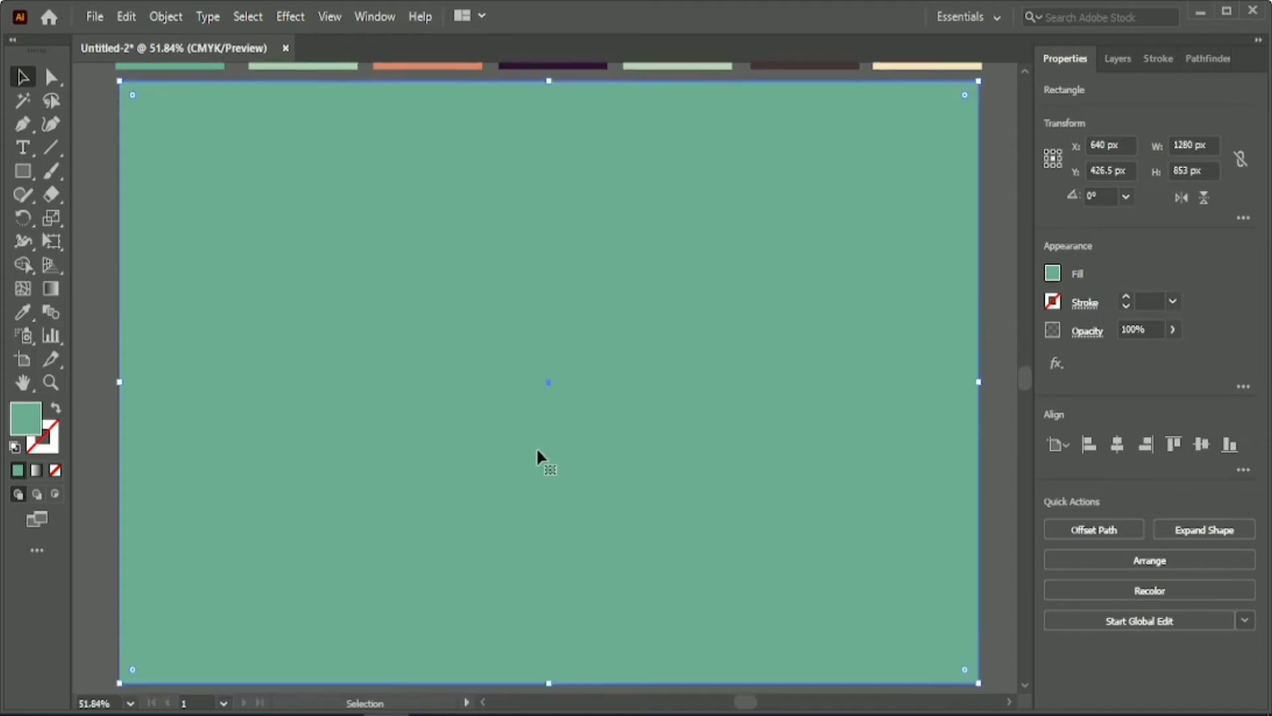
left_click(91, 479)
Draw a ground rectangle about 1303 × 305 px across the artboard's lower edge and fill it with the second swatch's light green.
left_click(23, 171)
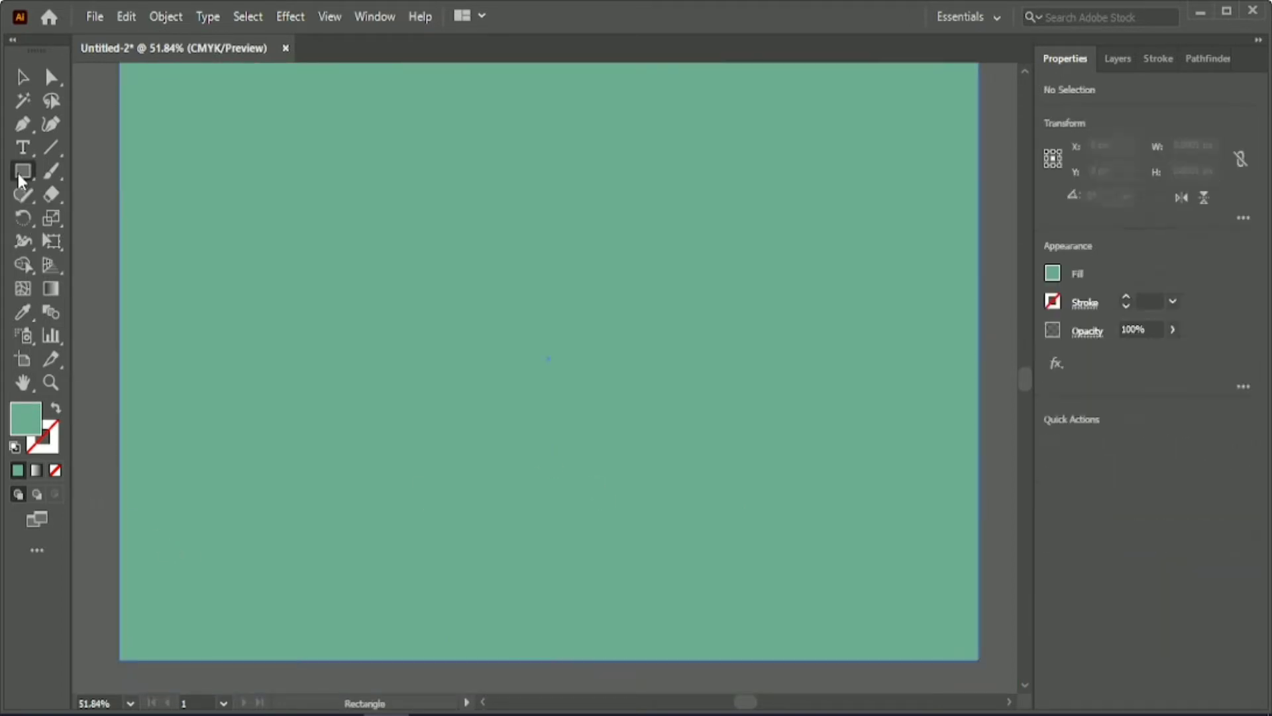
scroll(102, 492, "down", 2)
scroll(583, 455, "down", 2)
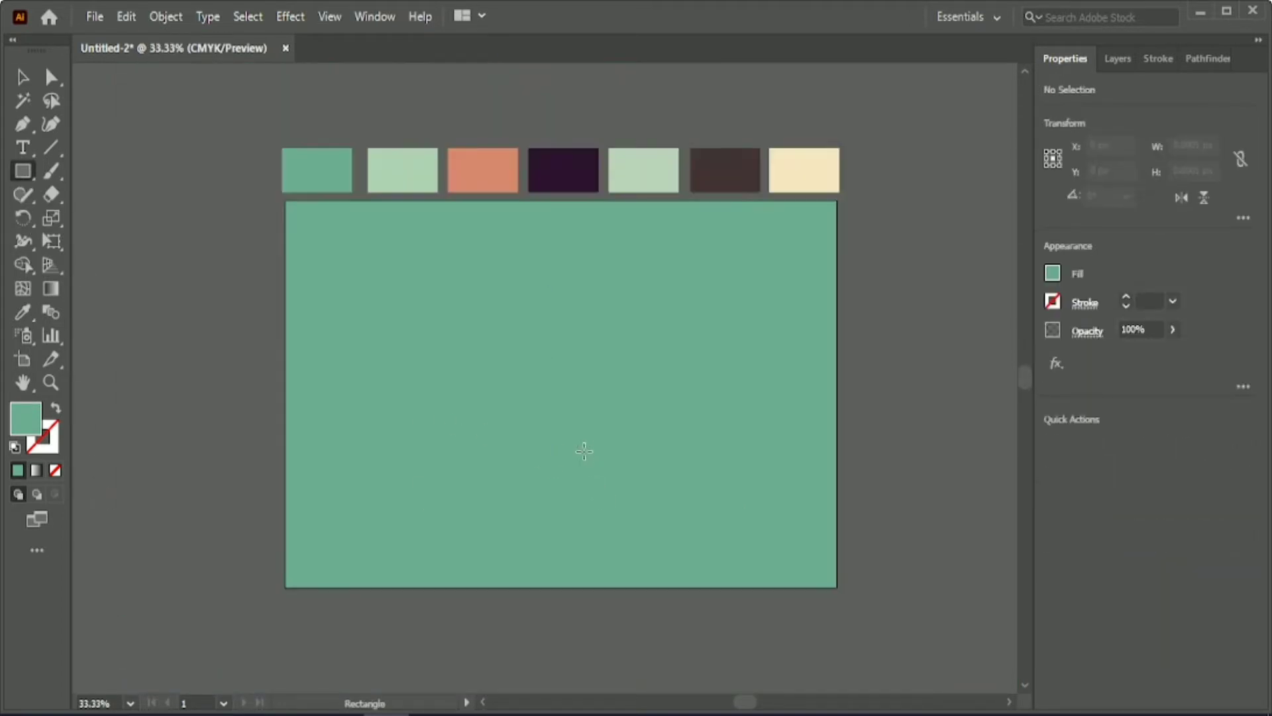
mouse_move(287, 475)
left_mouse_down()
mouse_move(389, 546)
mouse_move(847, 614)
left_mouse_up()
key("i")
left_click(404, 169)
key("v")
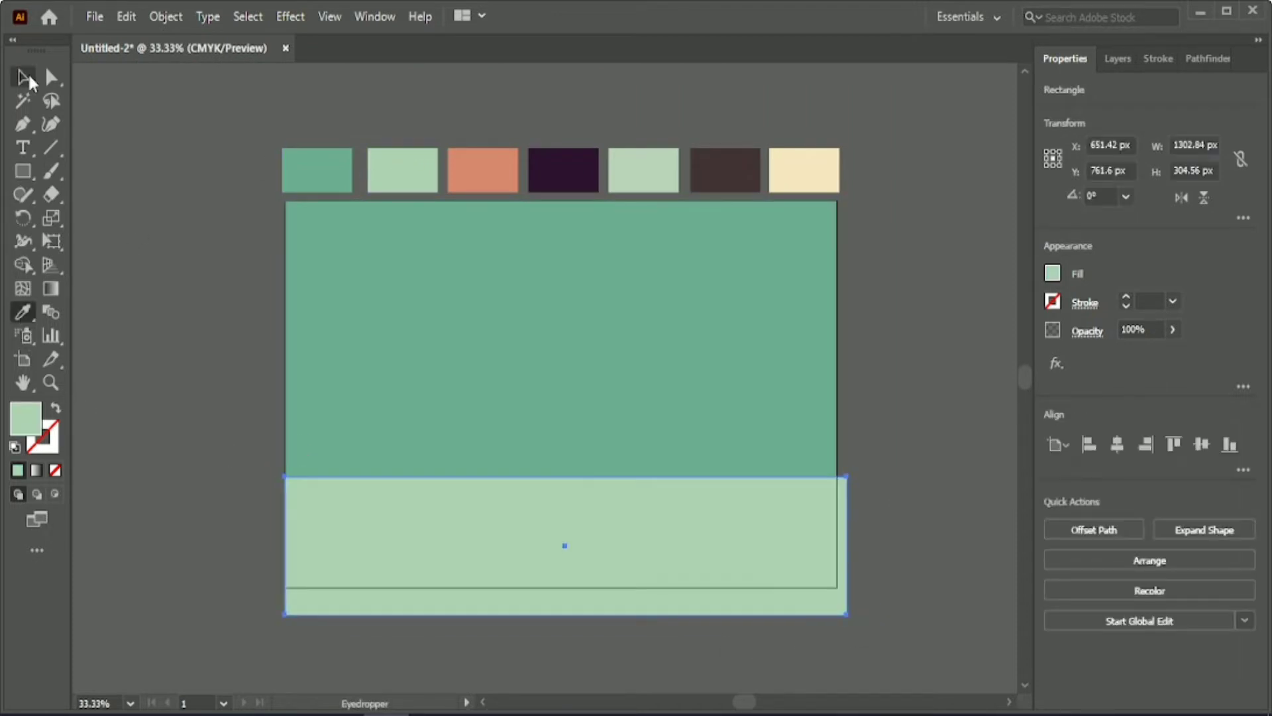
Centre the light green rectangle horizontally on the artboard and lower it so that only a shallow ground strip covers the background.
left_click(1117, 444)
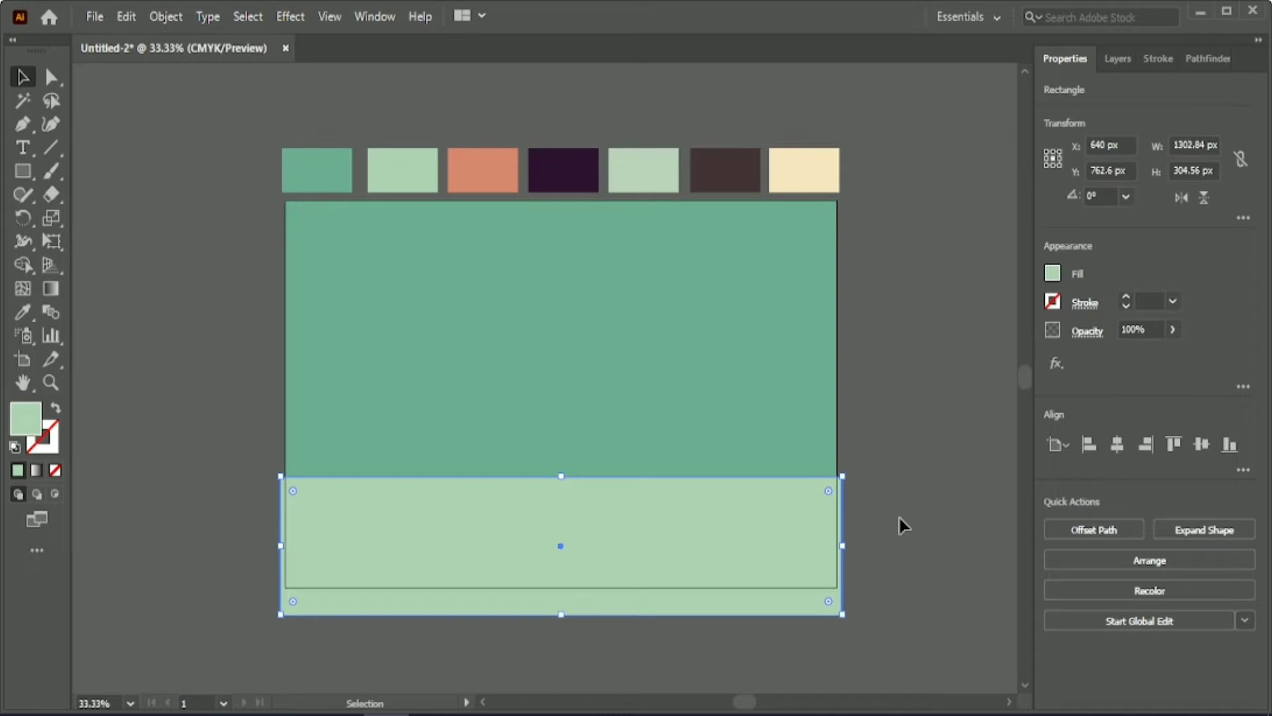
key("shift+Down")
key("shift+Down")
key("shift+Down")
key("shift+Down")
key("shift+Down")
key("shift+Down")
key("shift+Down")
key("shift+Down")
key("shift+Down")
key("shift+Down")
key("shift+Down")
key("shift+Down")
key("shift+Down")
key("shift+Down")
key("shift+Down")
key("shift+Down")
key("shift+Down")
left_click(237, 483)
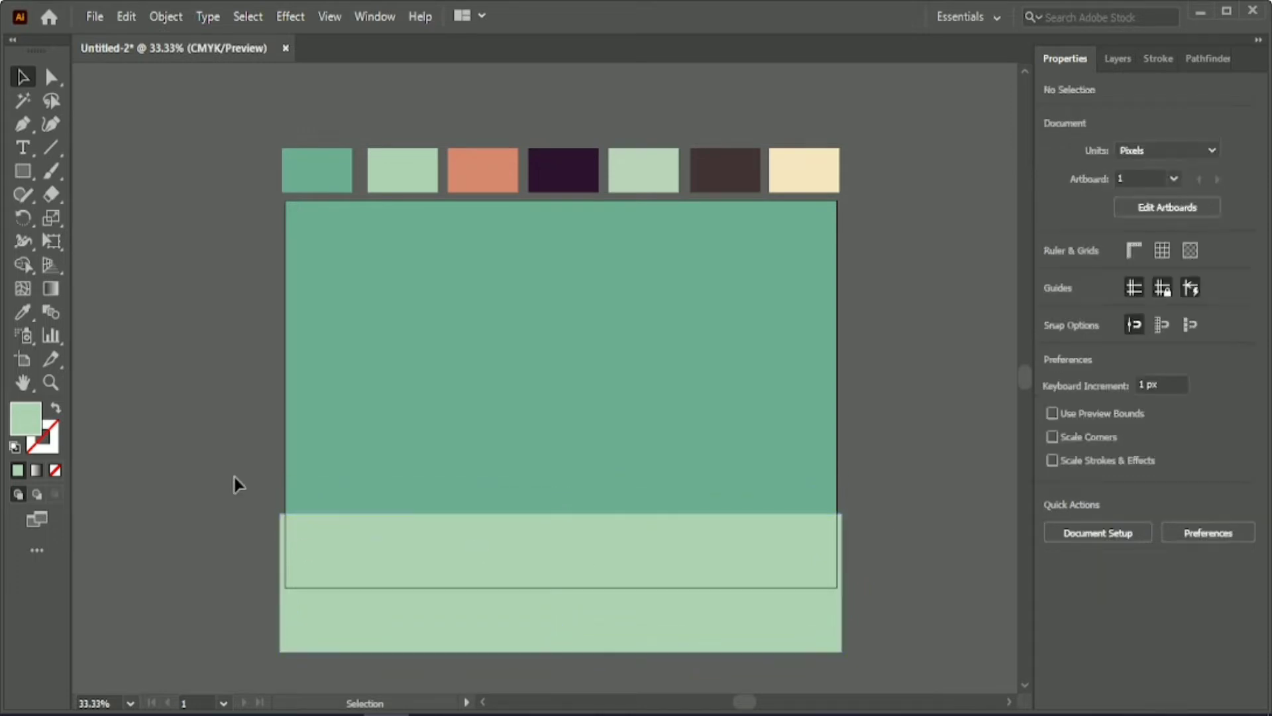
Trim away the parts of the ground rectangle that extend beyond the background using the Shape Builder.
left_click_drag(237, 483, 344, 564)
key("shift+m")
left_click(458, 637, "alt")
key("v")
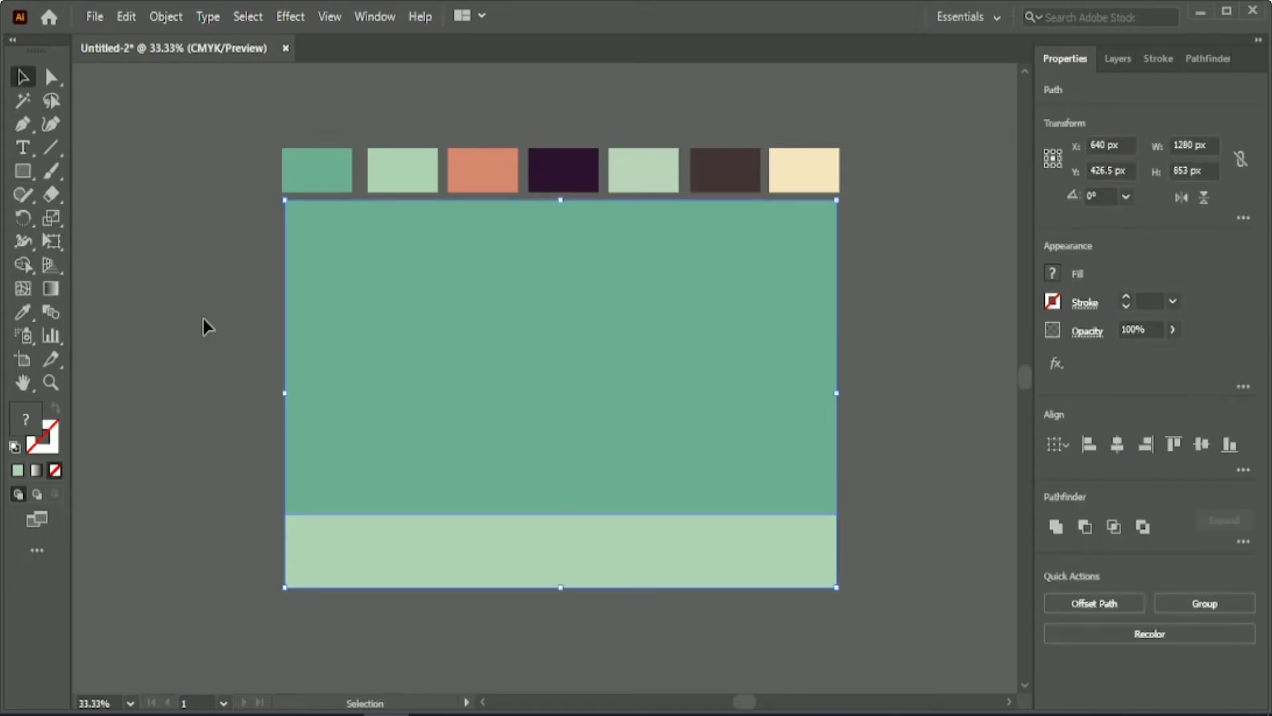
left_click(204, 319)
Draw an upright rectangle about 99 × 428 px beside the artboard and fully round its corners.
left_click(23, 171)
left_click_drag(222, 423, 266, 616)
left_click(47, 79)
left_click_drag(236, 441, 244, 464)
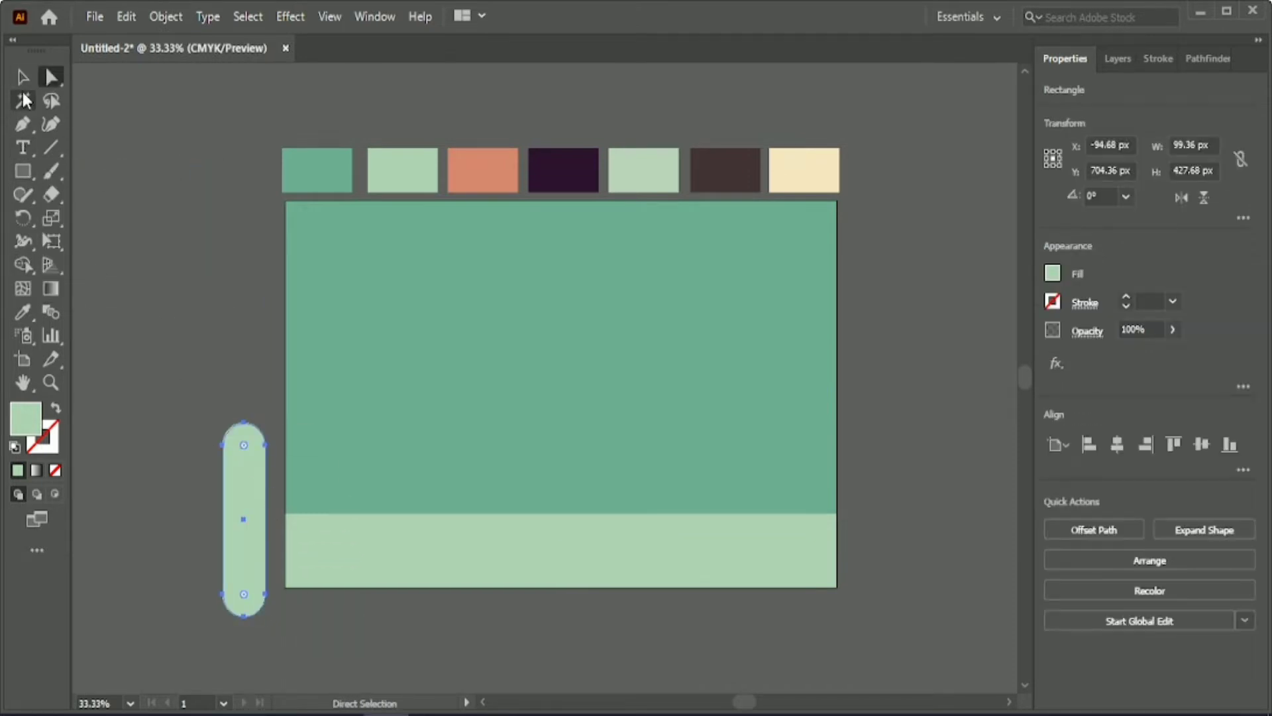
Shorten the rounded shape to about 284 px high and position it over the background's left edge, overlapping the ground strip.
key("v")
left_click_drag(237, 520, 296, 514)
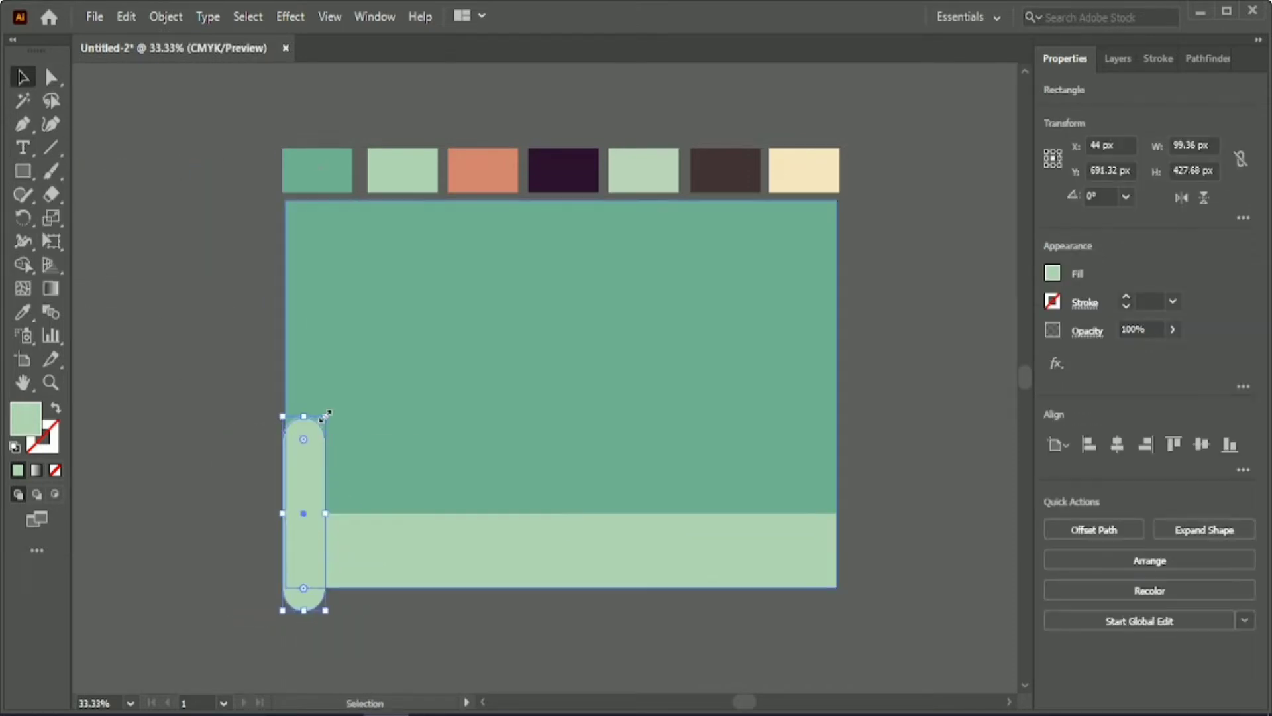
left_click_drag(325, 417, 320, 426)
left_click_drag(325, 531, 307, 488)
left_click(206, 497)
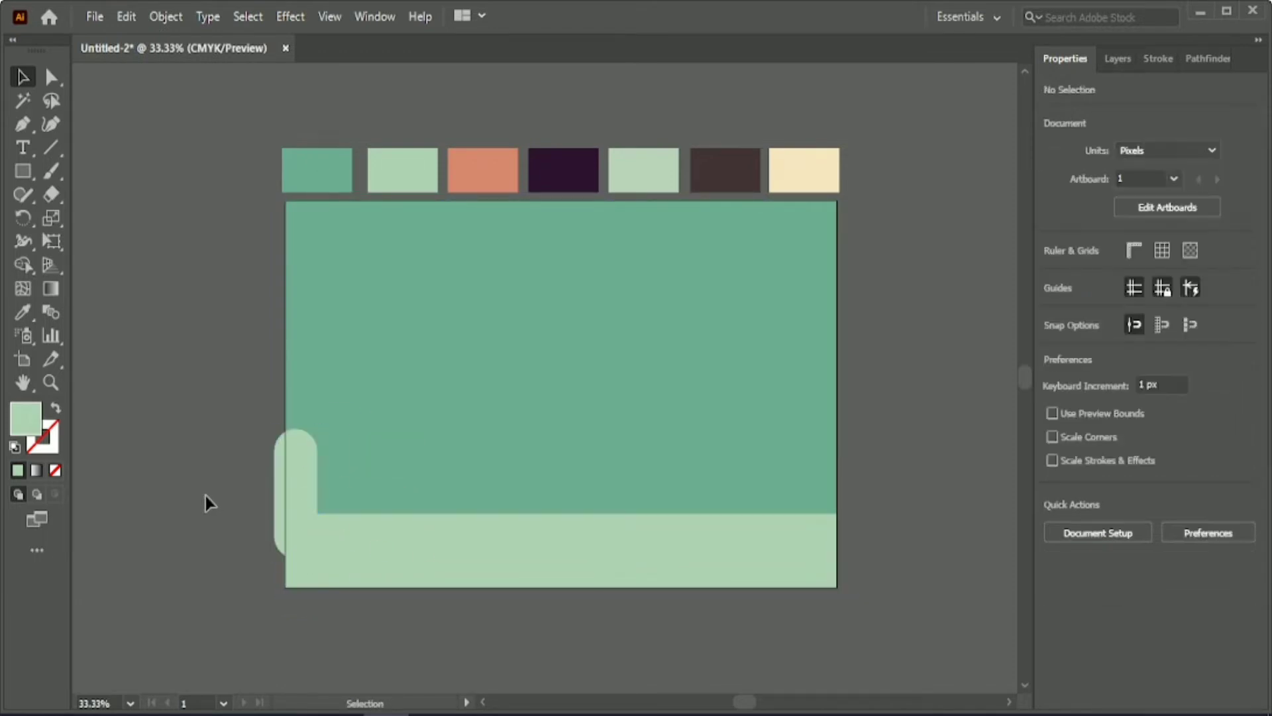
left_click(296, 483)
key("shift+Up")
key("shift+Up")
key("shift+Up")
key("shift+Up")
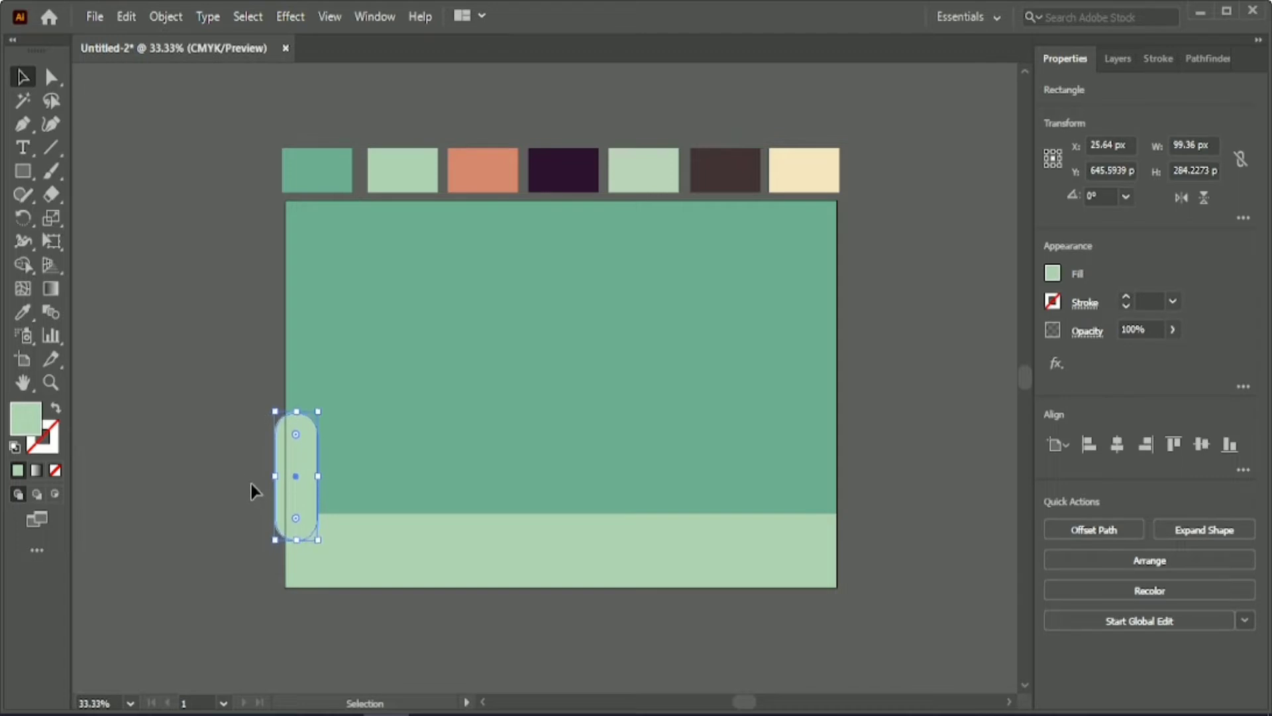
Merge the rounded shape and the ground strip into one shape with the Shape Builder.
left_click_drag(250, 489, 417, 358)
key("shift+m")
left_click_drag(302, 481, 302, 550)
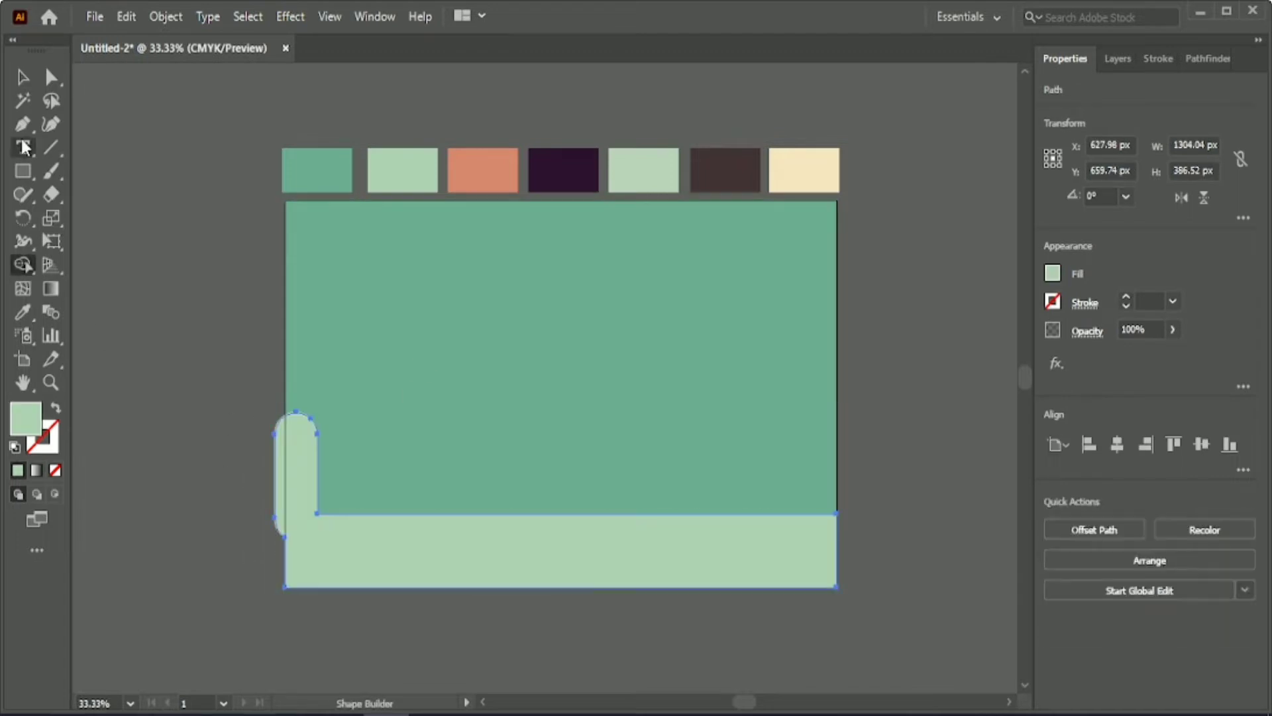
key("v")
Trim off the part of the rounded shape that sticks out past the background's left edge.
left_click_drag(203, 428, 318, 464)
key("shift+m")
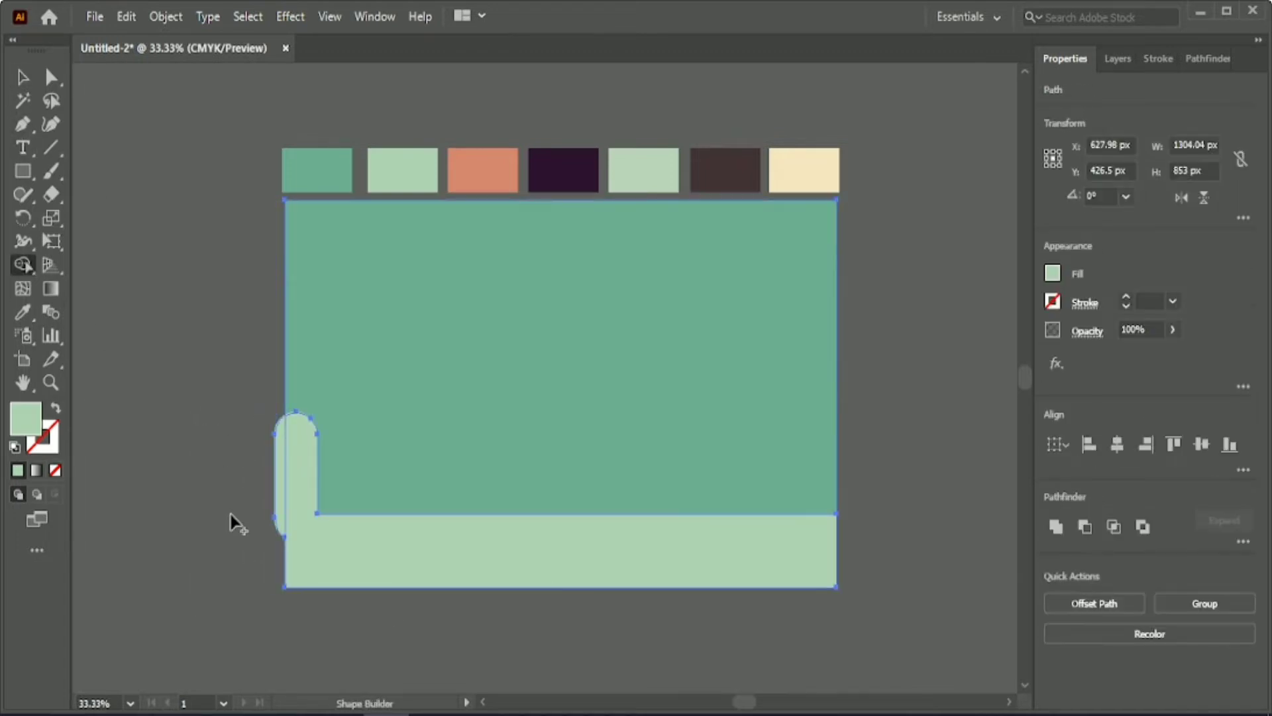
left_click(278, 494, "alt")
key("v")
left_click(200, 445)
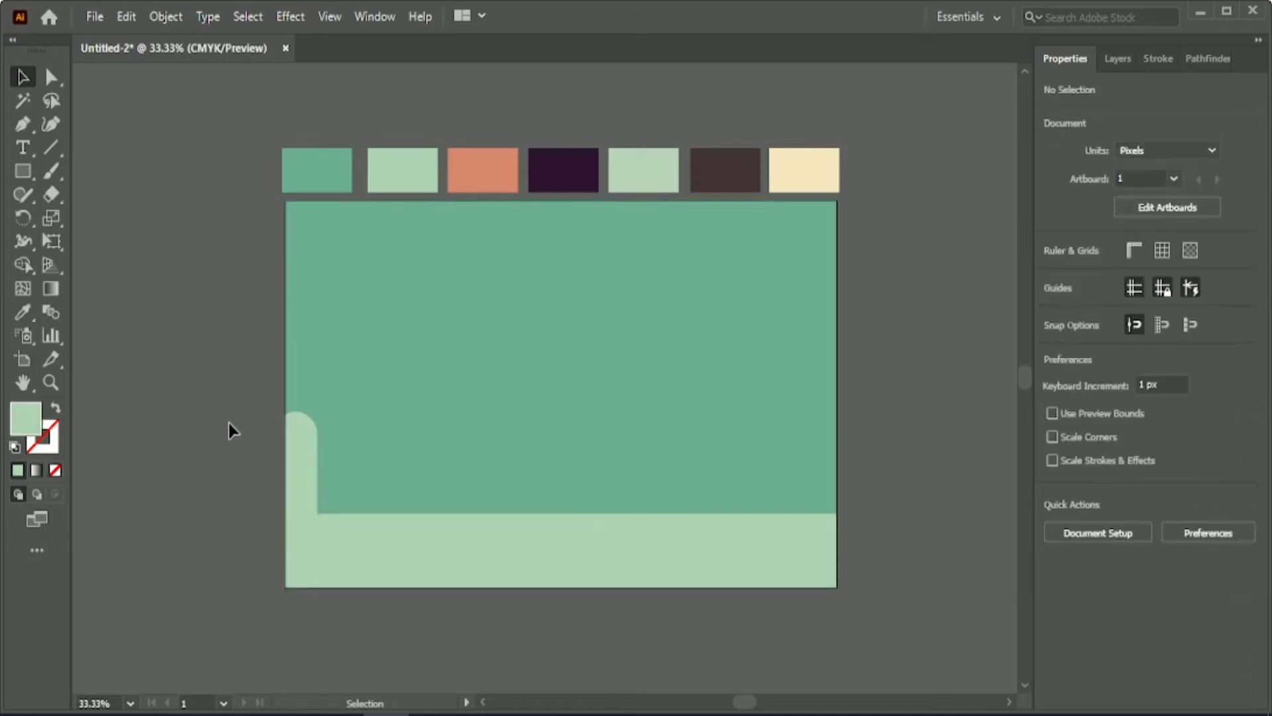
Draw a circle about 235 px in diameter beside the artboard and place a duplicate slightly to its right.
mouse_move(22, 171)
left_mouse_down()
mouse_move(86, 219)
mouse_move(188, 336)
left_mouse_up()
left_click(25, 84)
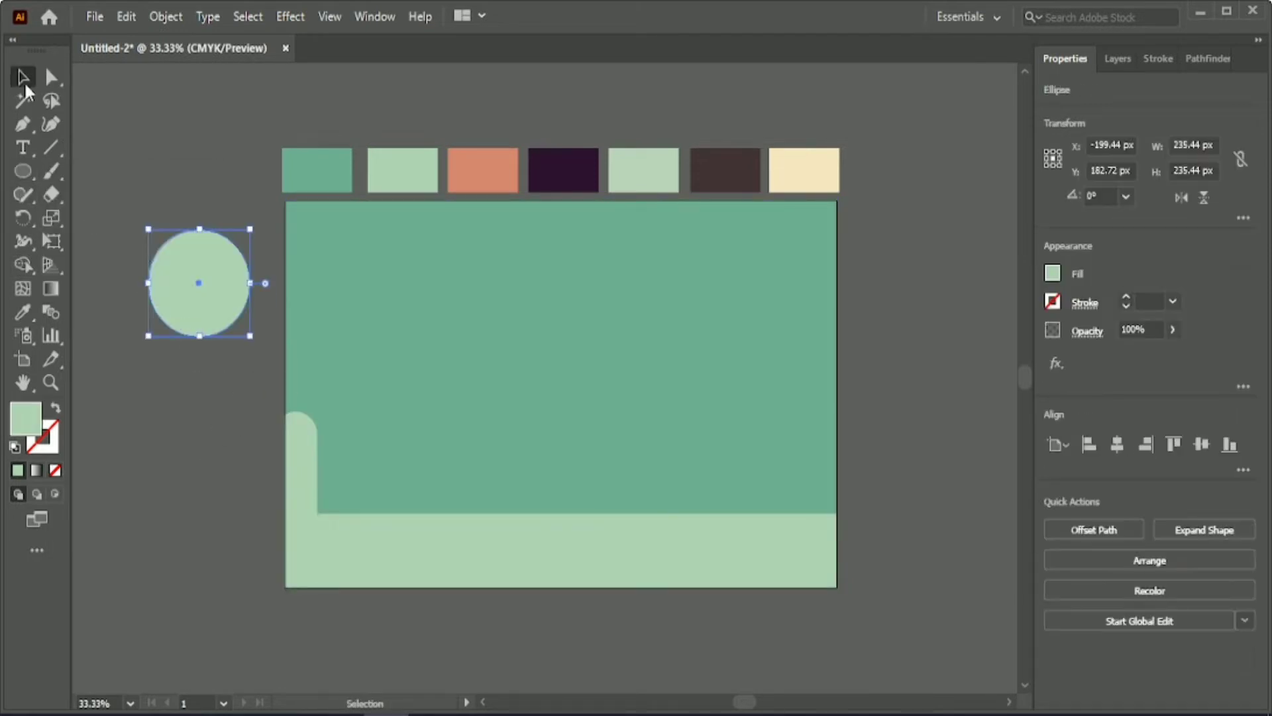
left_click(126, 212)
left_click_drag(190, 281, 213, 281, "alt")
Fill the original left circle with the near-white colour FCFCFC.
left_click(161, 289)
left_click(28, 314)
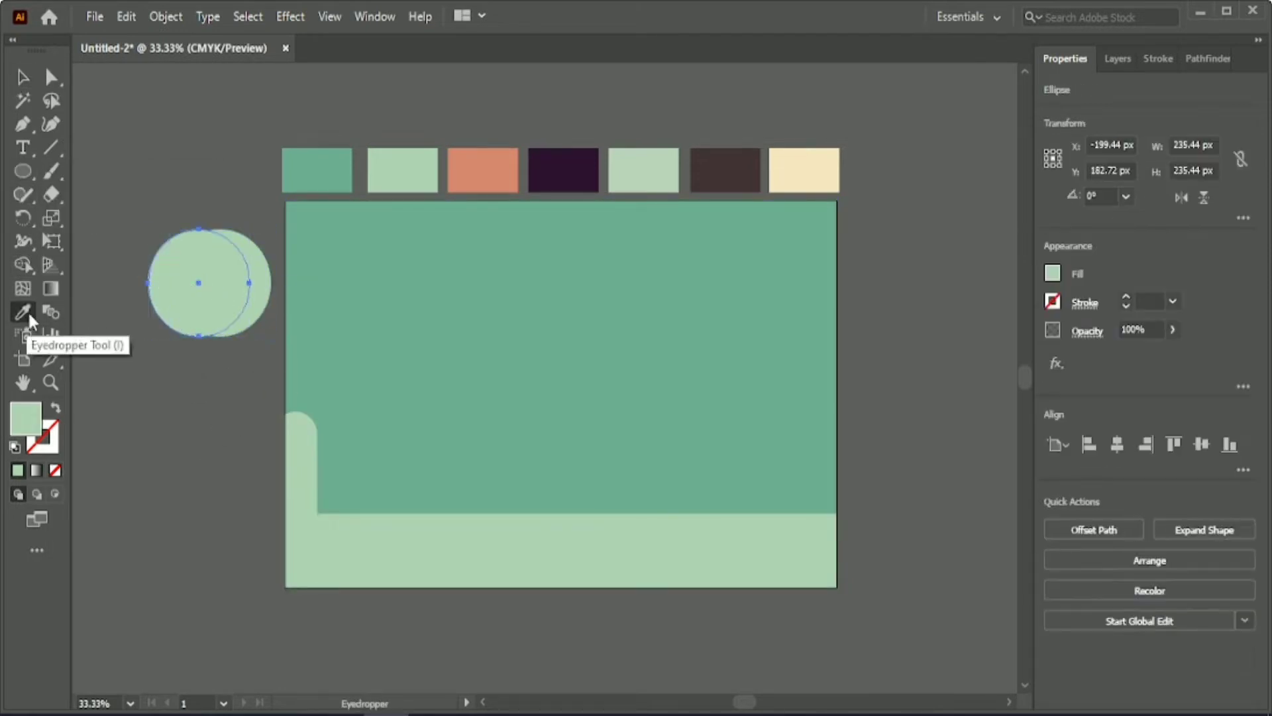
double_click(25, 419)
left_click(788, 265)
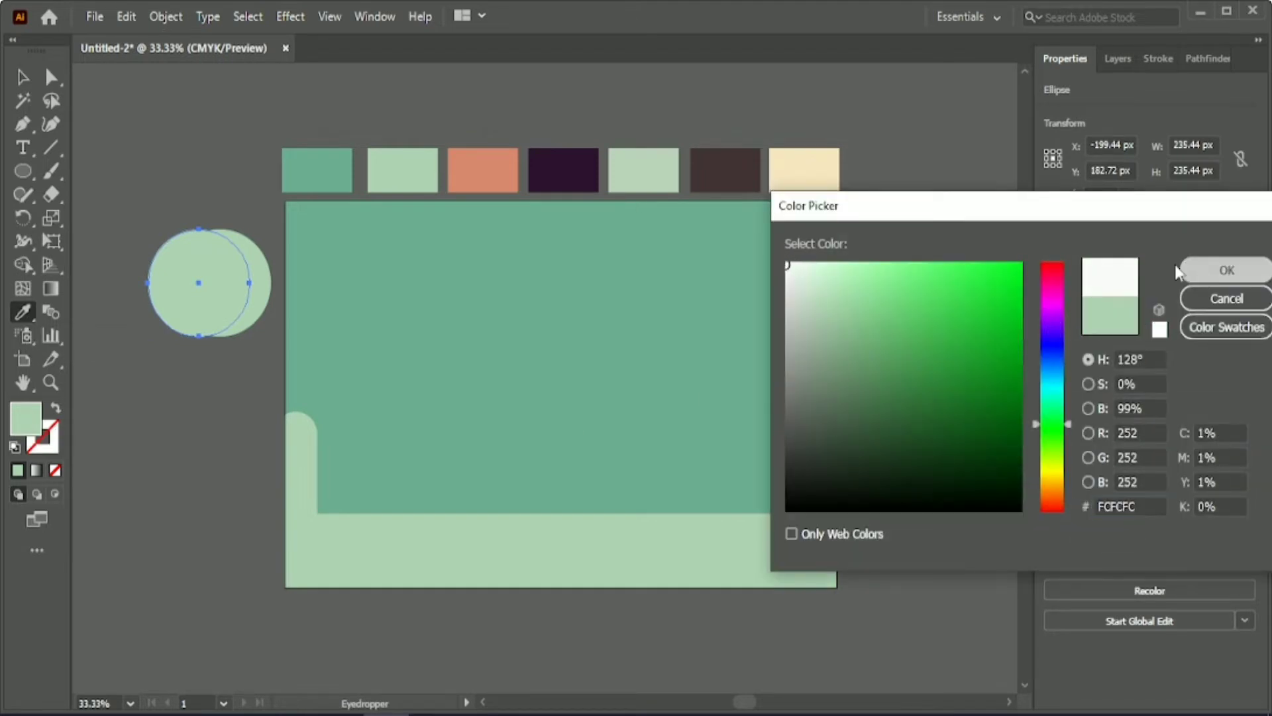
left_click(1190, 270)
Shift the green circle further right over the white circle to leave a wider crescent uncovered.
left_click(24, 80)
left_click(269, 284)
key("Right")
key("Right")
key("Right")
key("Right")
key("Right")
key("Right")
key("Right")
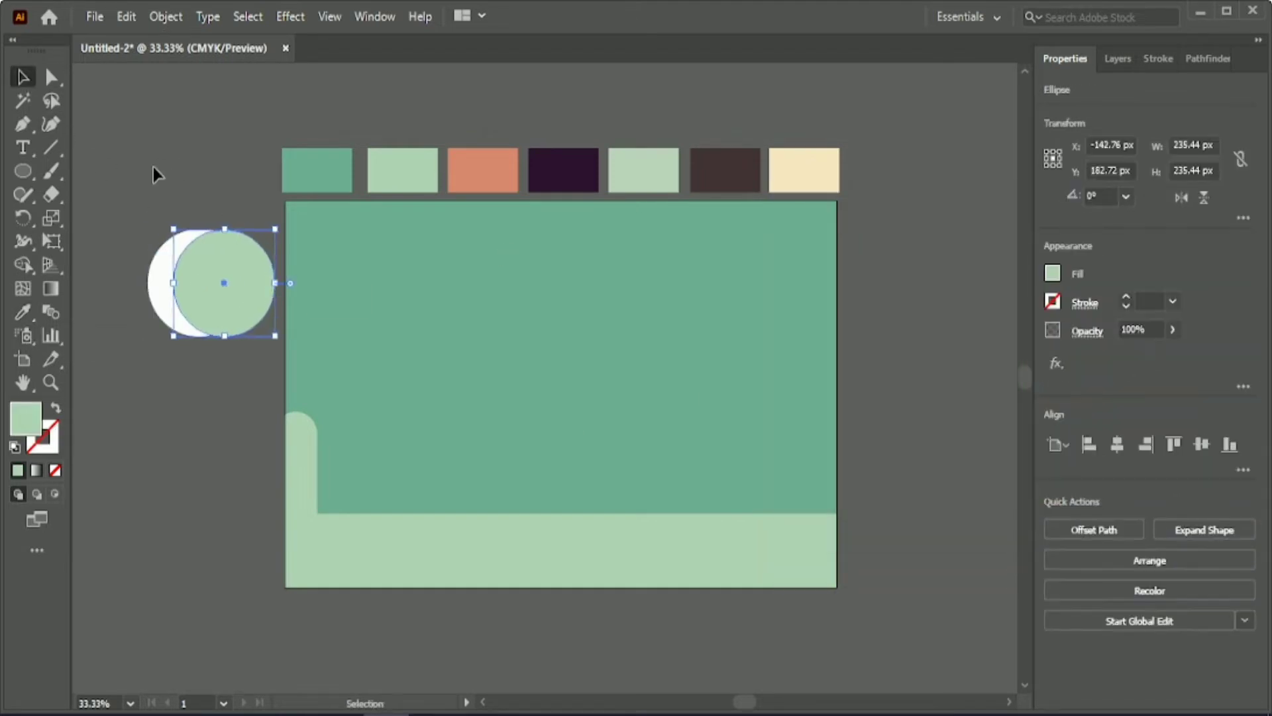
key("Right")
key("Right")
key("Right")
Cut the green circle out of the white one to form a crescent moon and place it, scaled down, in the upper middle of the sky.
mouse_move(119, 189)
left_mouse_down()
mouse_move(226, 343)
mouse_move(206, 298)
mouse_move(224, 336)
mouse_move(186, 292)
left_mouse_up()
key("shift+m")
key("v")
left_click_drag(153, 255, 540, 293)
left_click_drag(576, 331, 587, 322)
Reduce the height of the merged ground shape slightly from its upper edge.
left_click(547, 538)
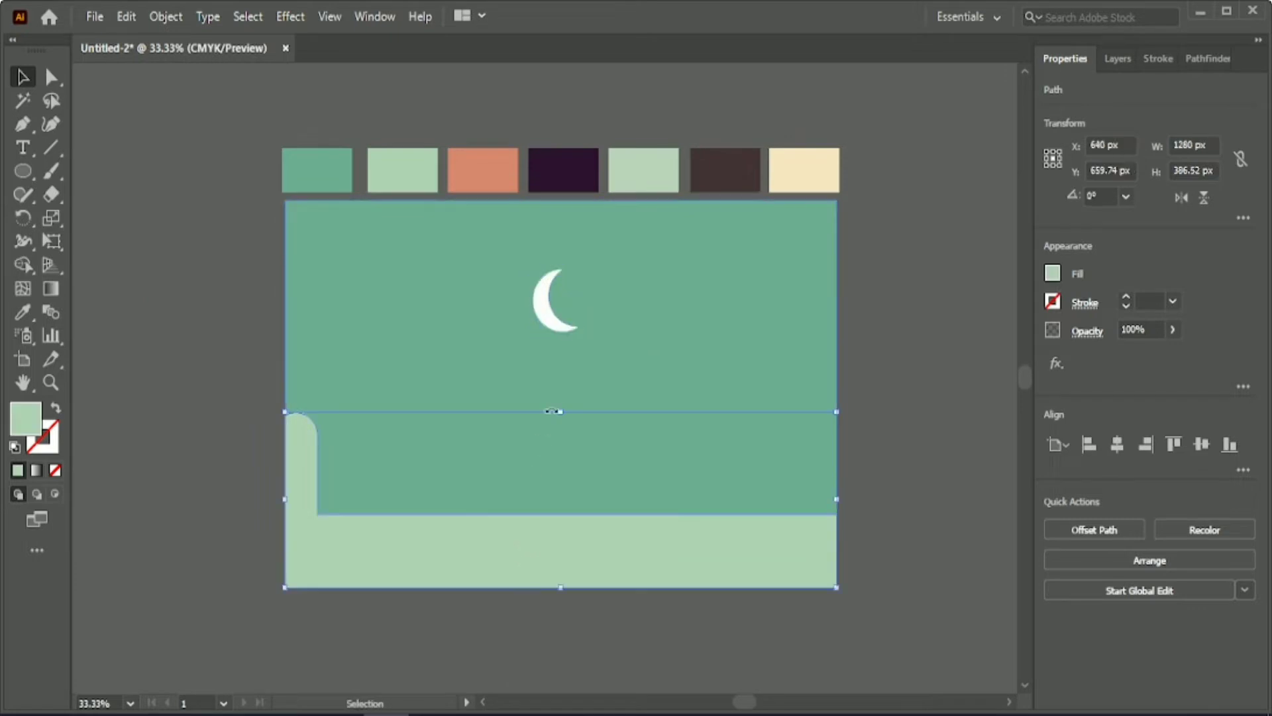
left_click_drag(553, 410, 557, 428)
Lock the background, the ground shape and the crescent moon together.
left_click_drag(212, 278, 636, 583)
left_click(166, 16)
mouse_move(329, 143)
left_click(497, 142)
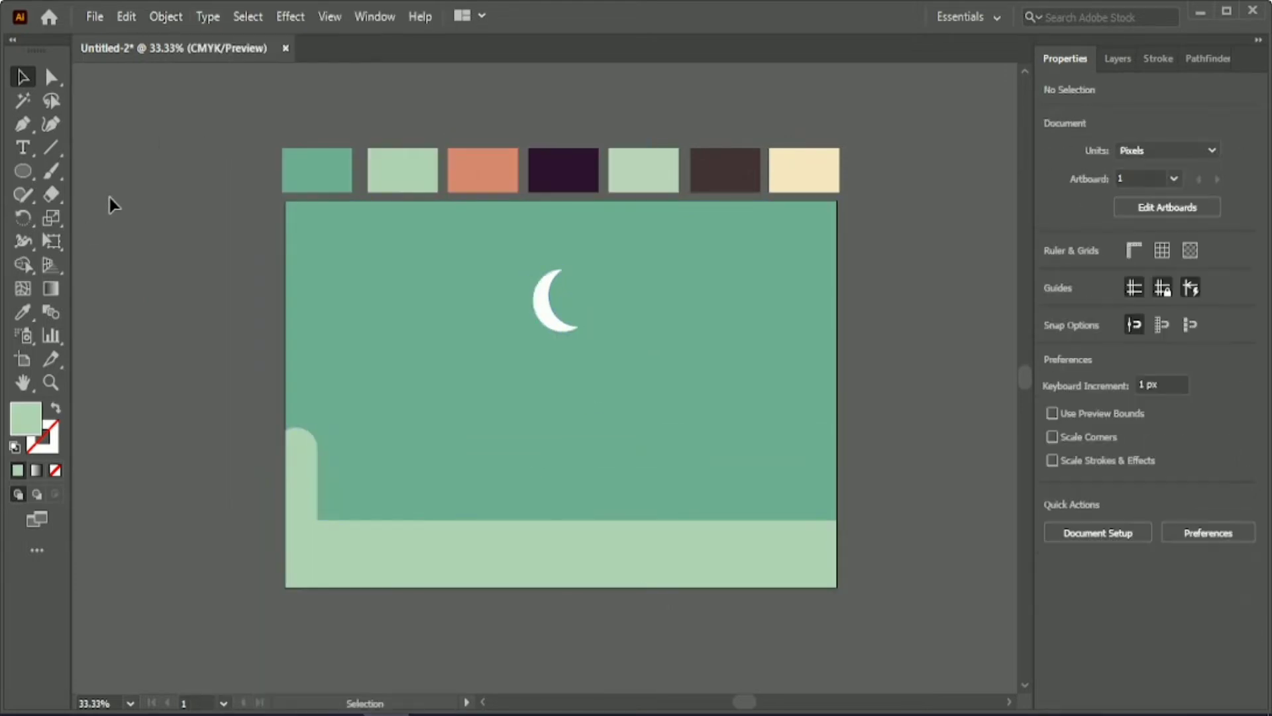
Draw a five-sided house silhouette with a pointed roof on the ground line, right of the rounded shape, with the Pen tool.
key("p")
scroll(463, 571, "up", 1)
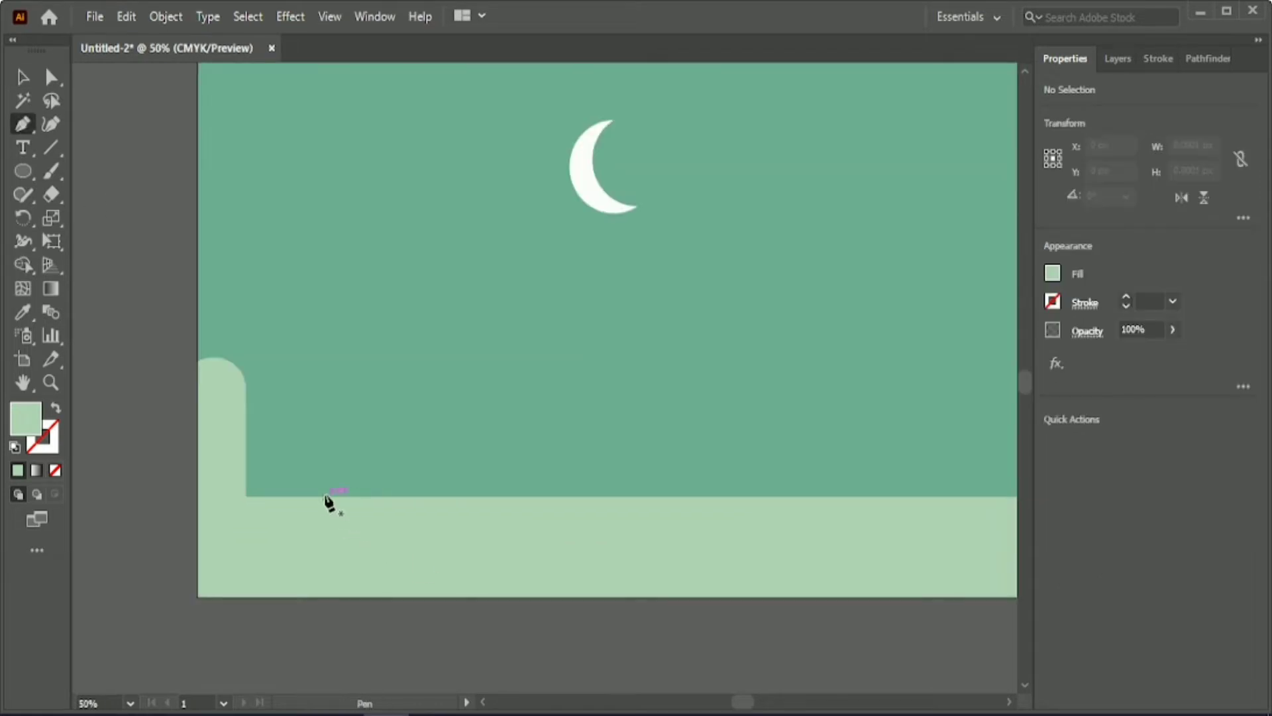
left_click(289, 496)
left_click(289, 340)
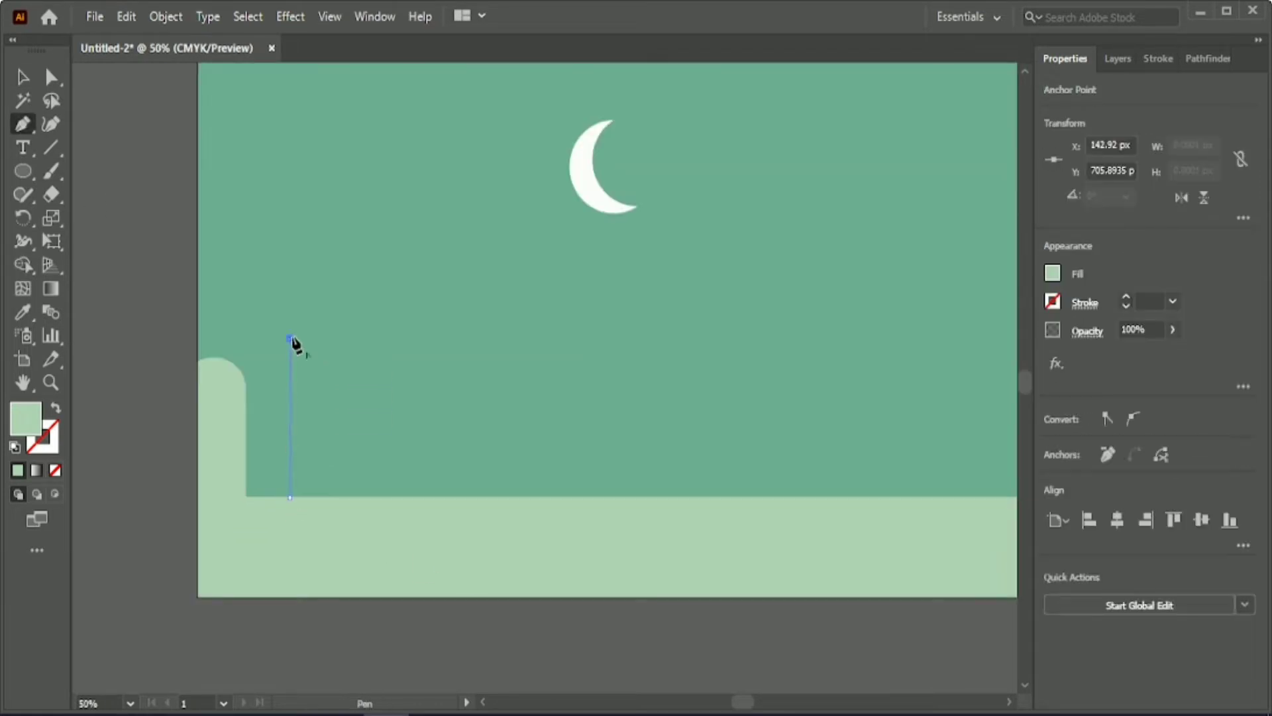
left_click(375, 250)
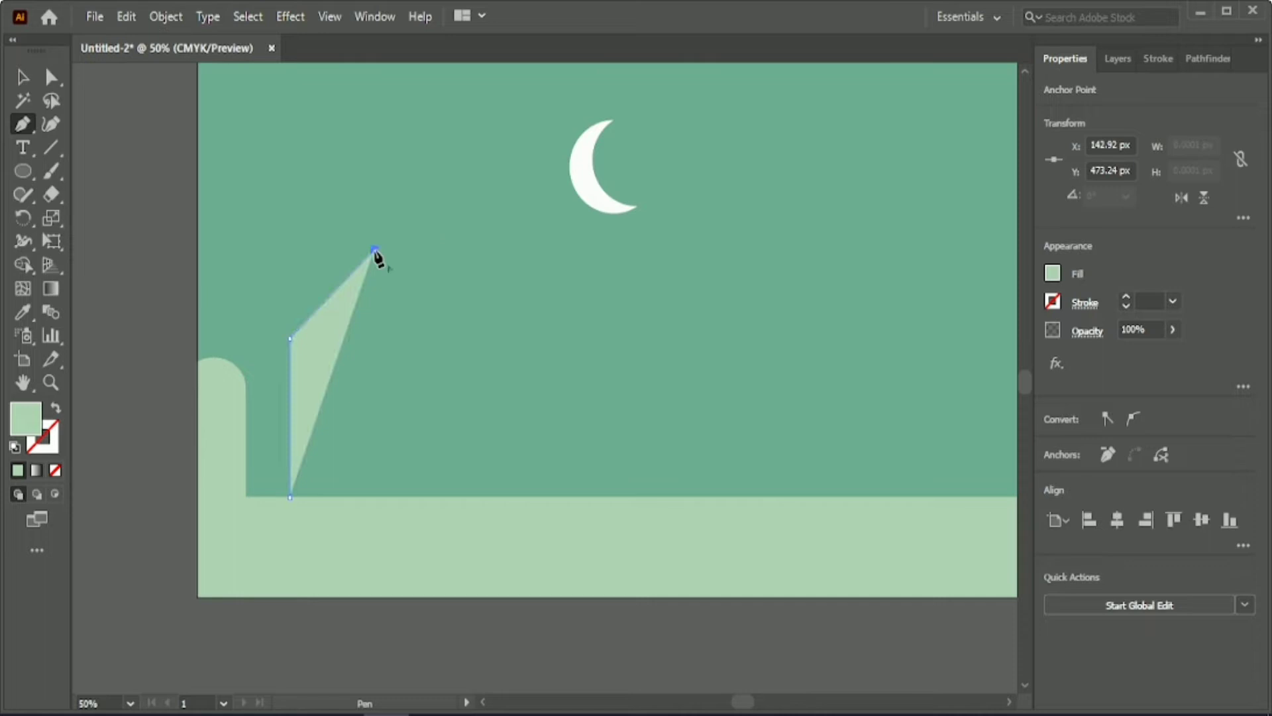
left_click(496, 336)
left_click(496, 496)
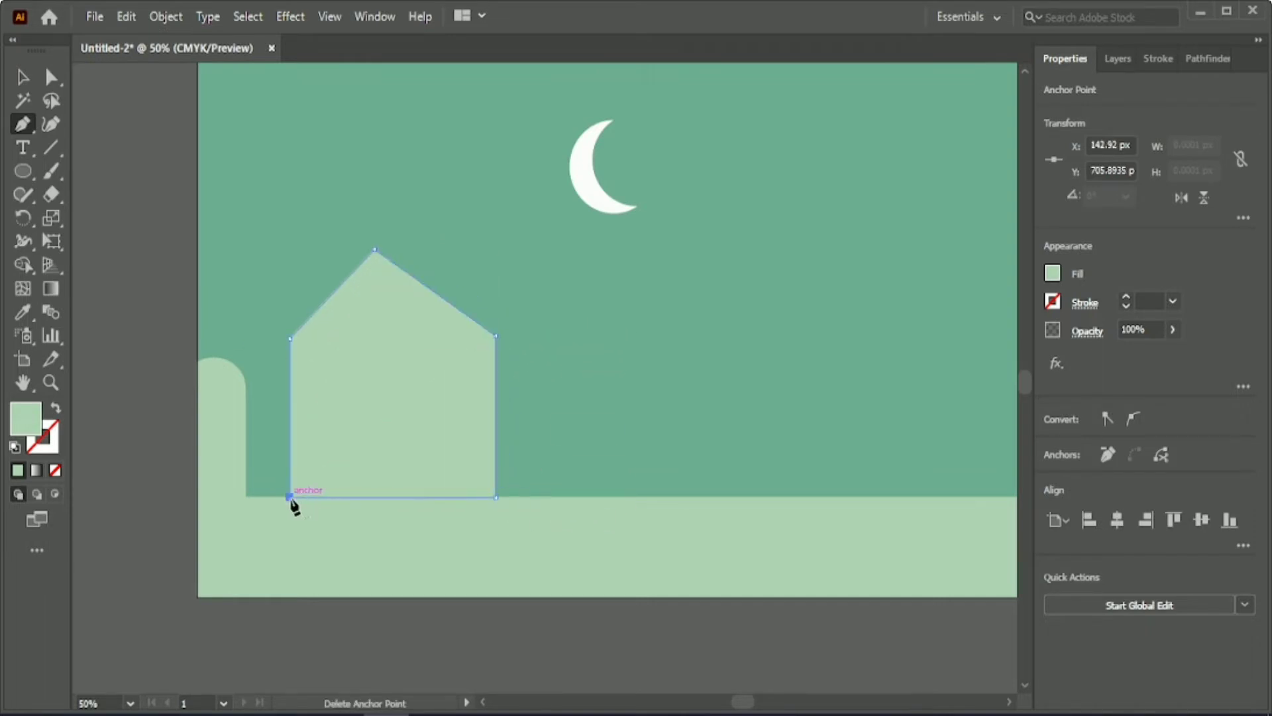
Draw a second five-sided house silhouette with a pointed roof on the ground line in the right half of the artboard.
left_click(686, 496)
left_click(686, 326)
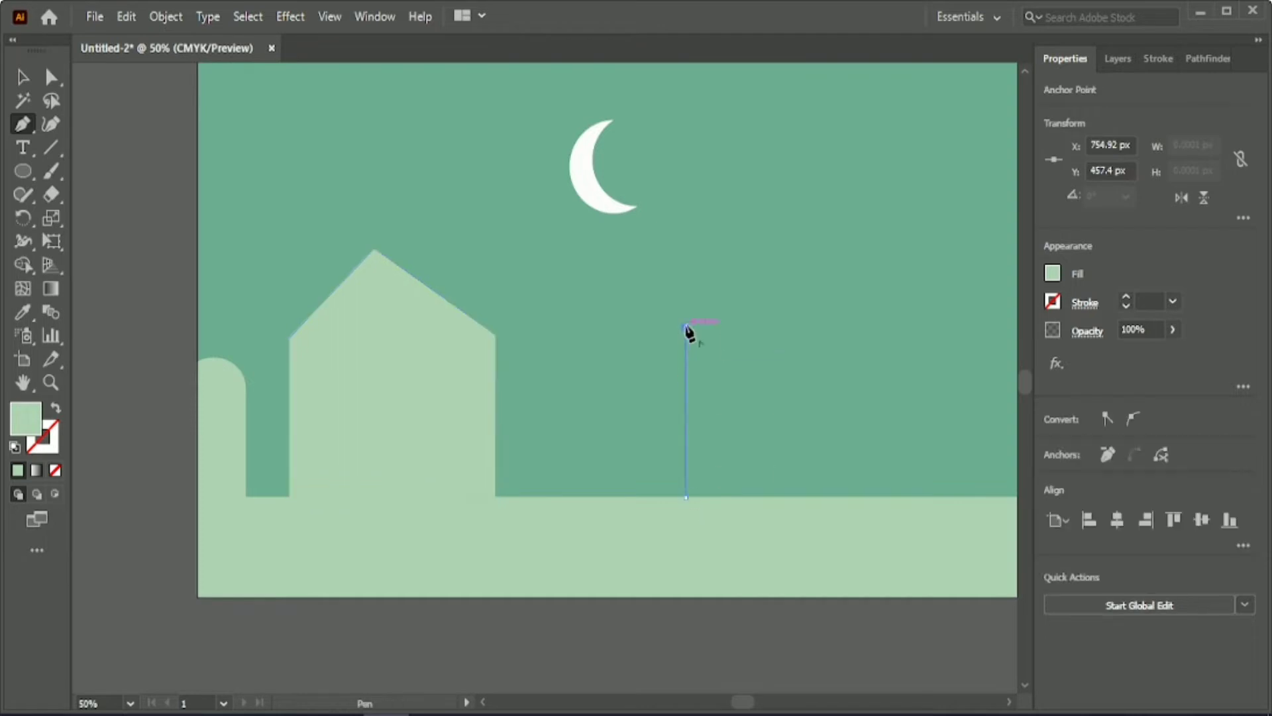
left_click(803, 249)
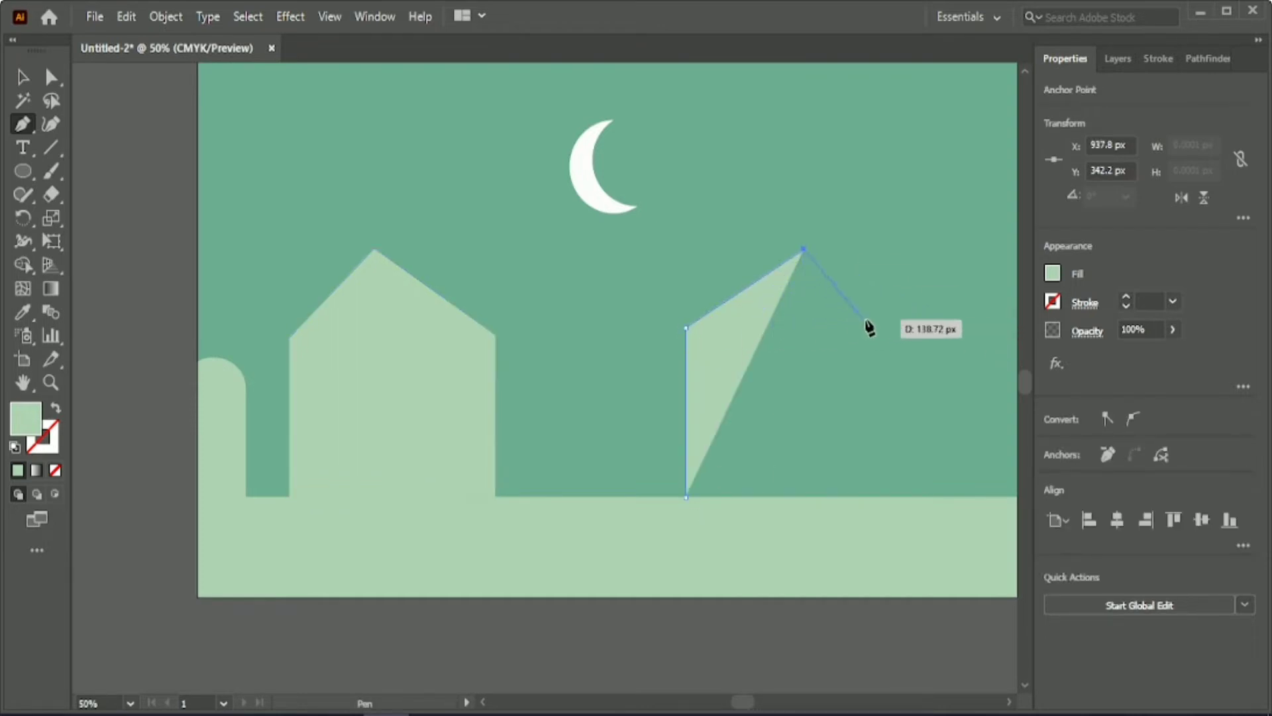
left_click(913, 318)
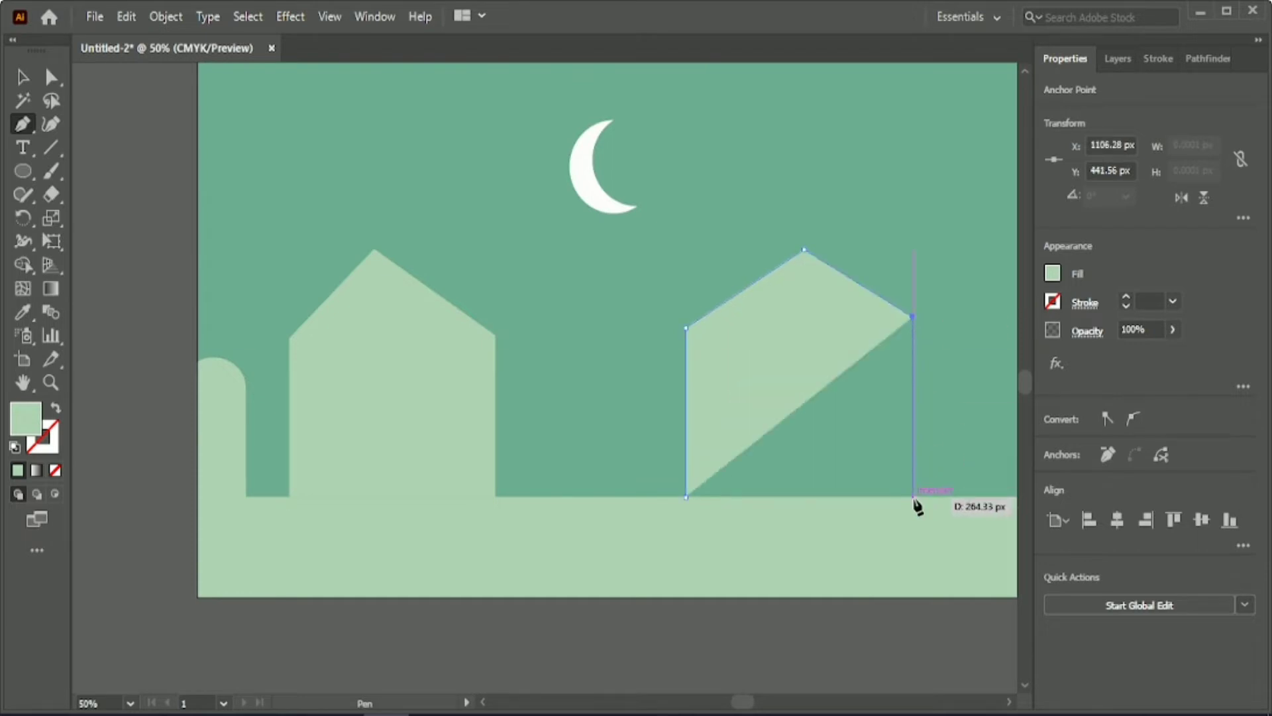
left_click(913, 497)
left_click_drag(739, 702, 746, 703)
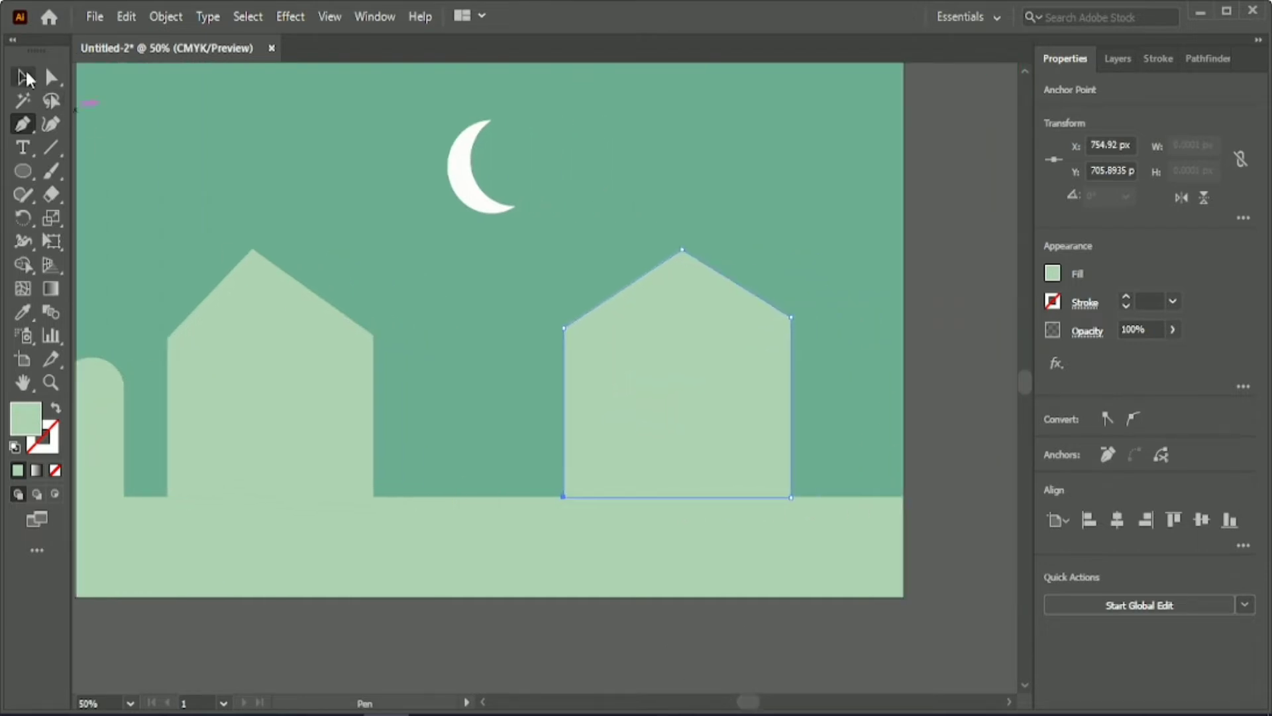
Scale both house silhouettes down together and seat them on the ground line beside the rounded shape.
left_click(24, 78)
left_click(311, 378, "shift")
left_click_drag(791, 374, 403, 424)
left_click(437, 358)
left_click_drag(254, 390, 243, 450)
left_click(513, 409)
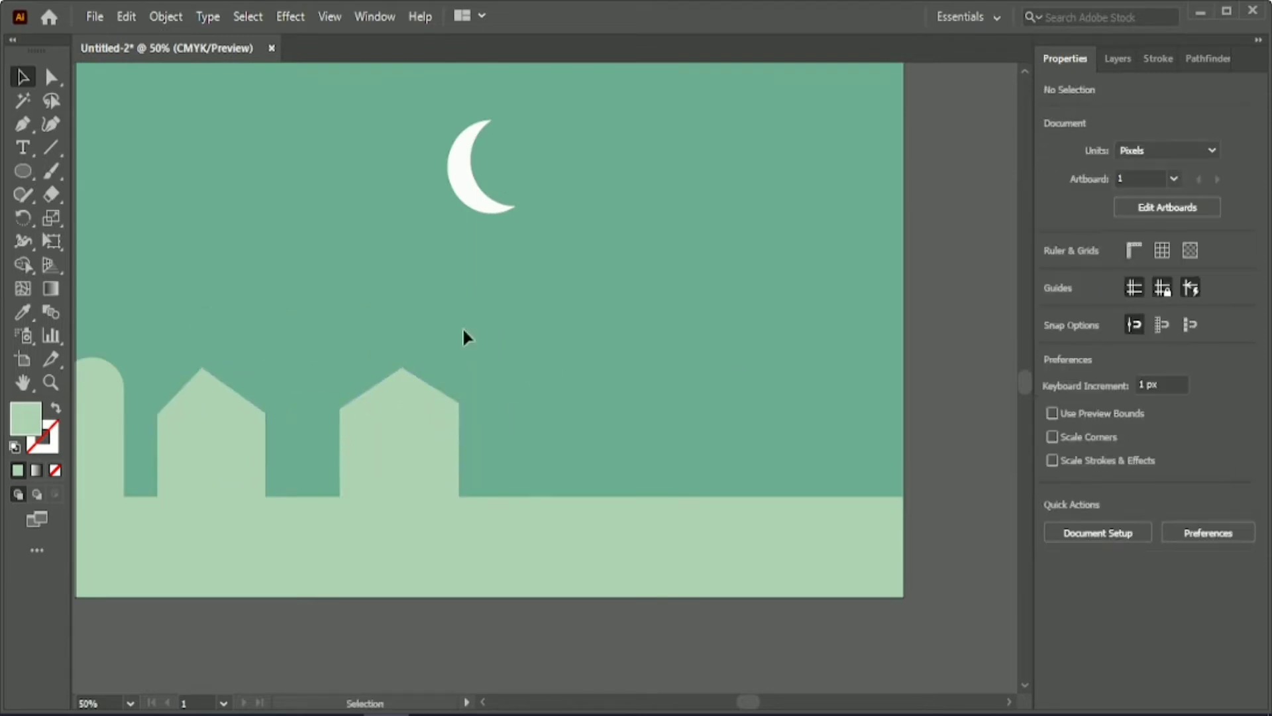
Draw a third five-sided house silhouette with a pointed roof on the ground line, right of the two small houses, with the Pen tool.
key("p")
left_click(563, 497)
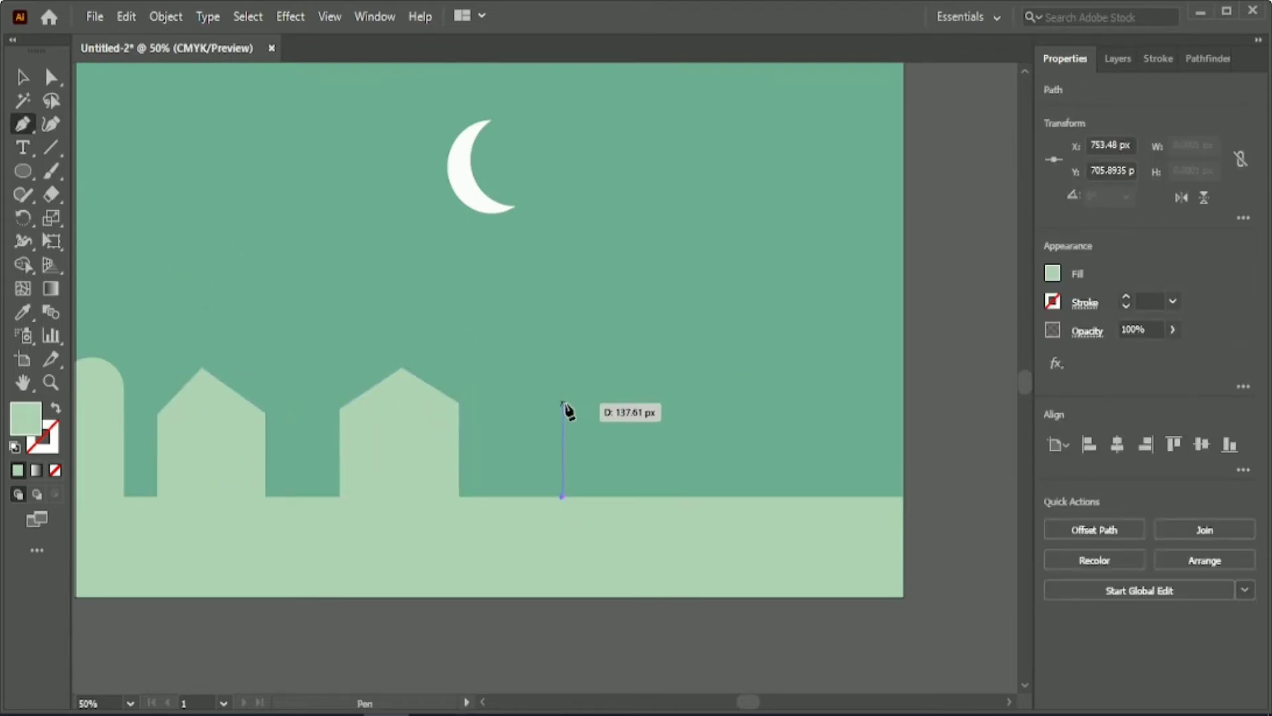
left_click(562, 403)
left_click(631, 357)
left_click(679, 403)
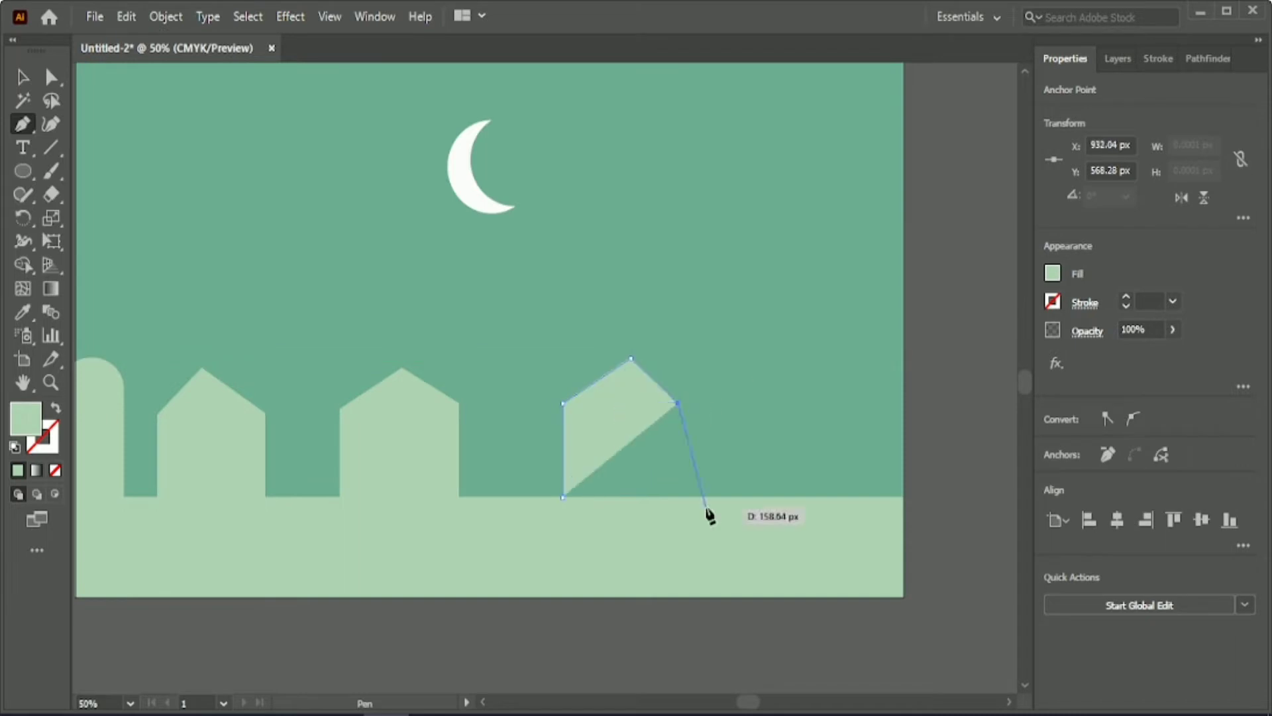
left_click(678, 497)
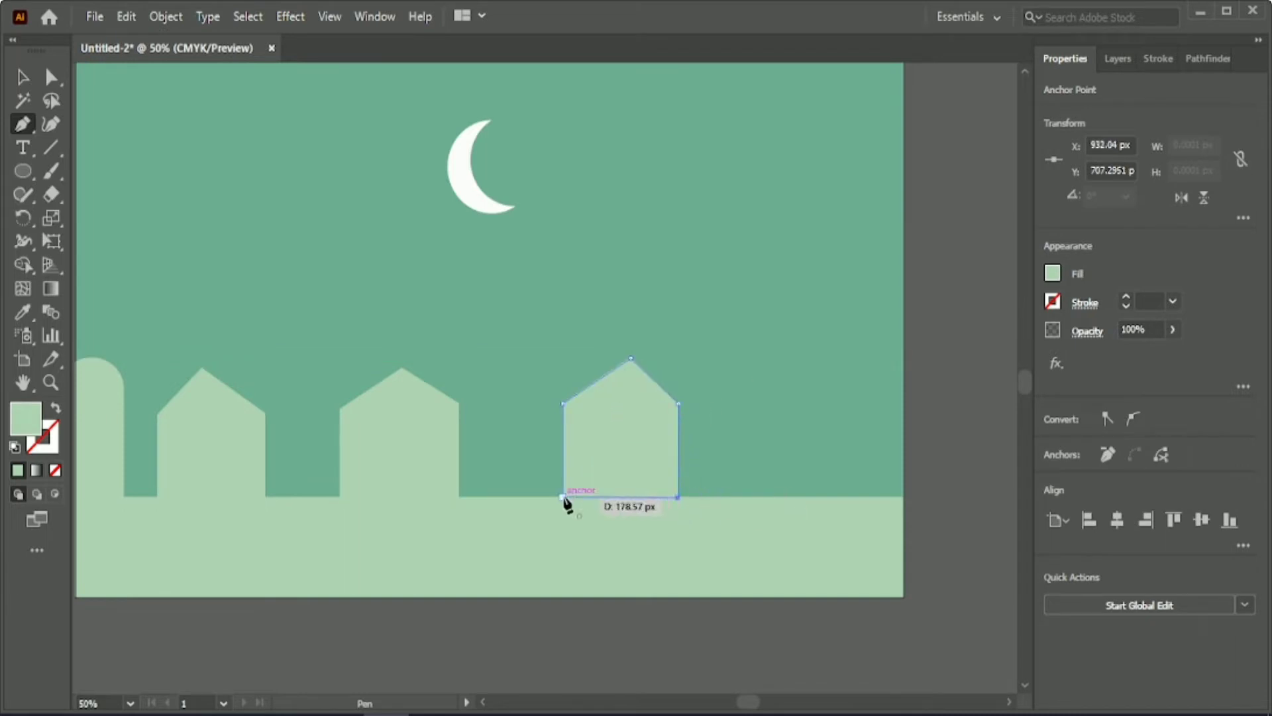
Draw a larger fourth house silhouette with a pointed roof between the third house and the artboard's right edge.
left_click(721, 497)
left_click(722, 379)
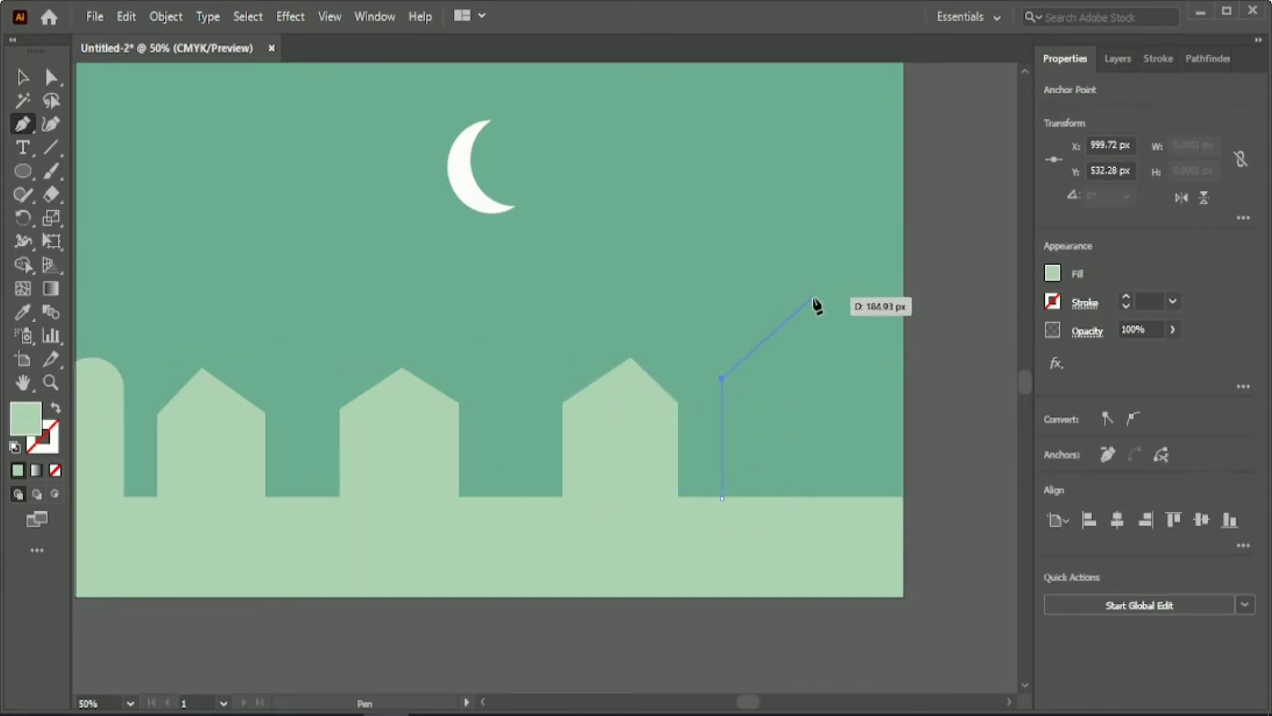
left_click(808, 299)
left_click(903, 383)
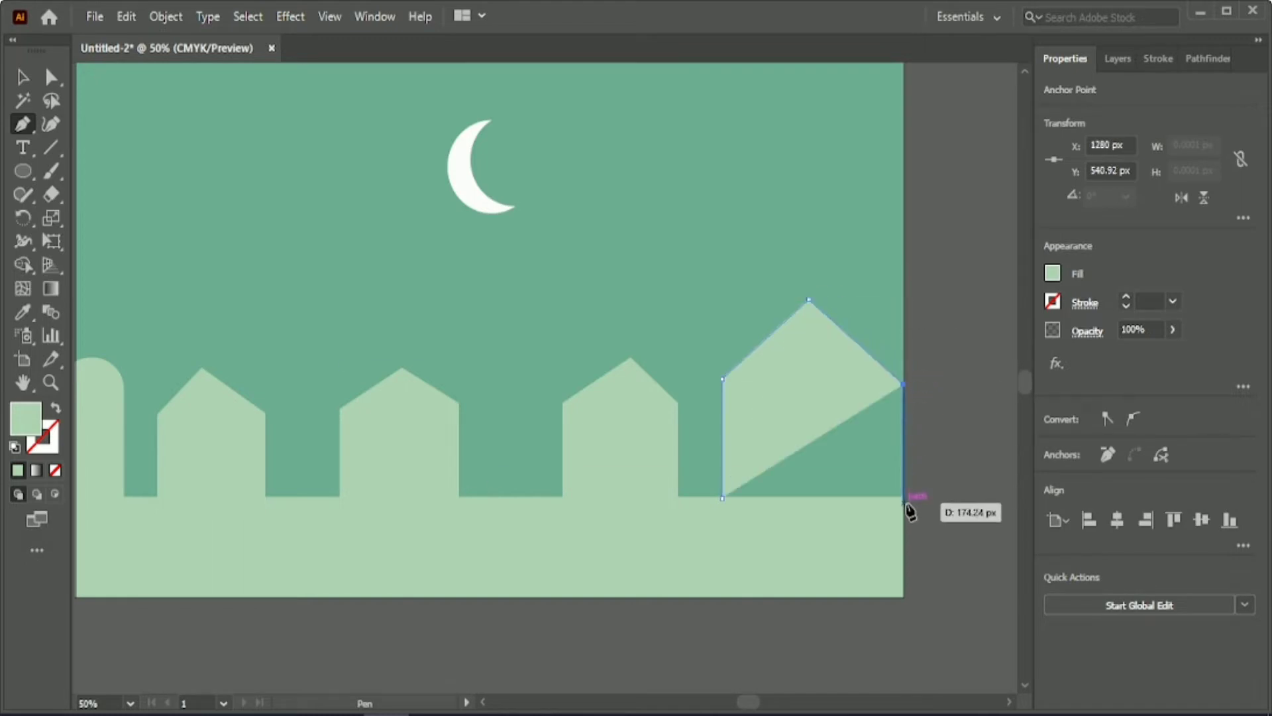
left_click(905, 503)
left_click(720, 497)
Fill the large right-hand house with the cream colour sampled from the palette.
left_click(22, 77)
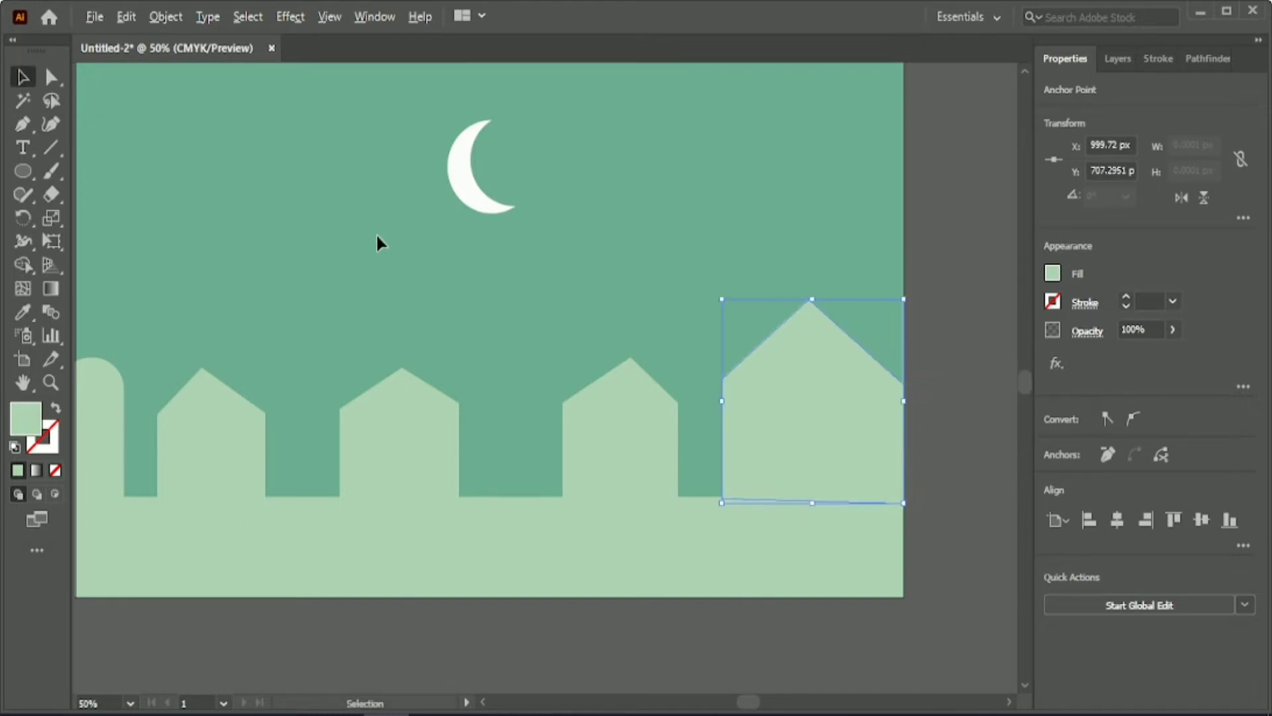
scroll(378, 241, "down", 1)
scroll(426, 548, "up", 2)
left_click(23, 312)
left_click(695, 130)
left_click(22, 77)
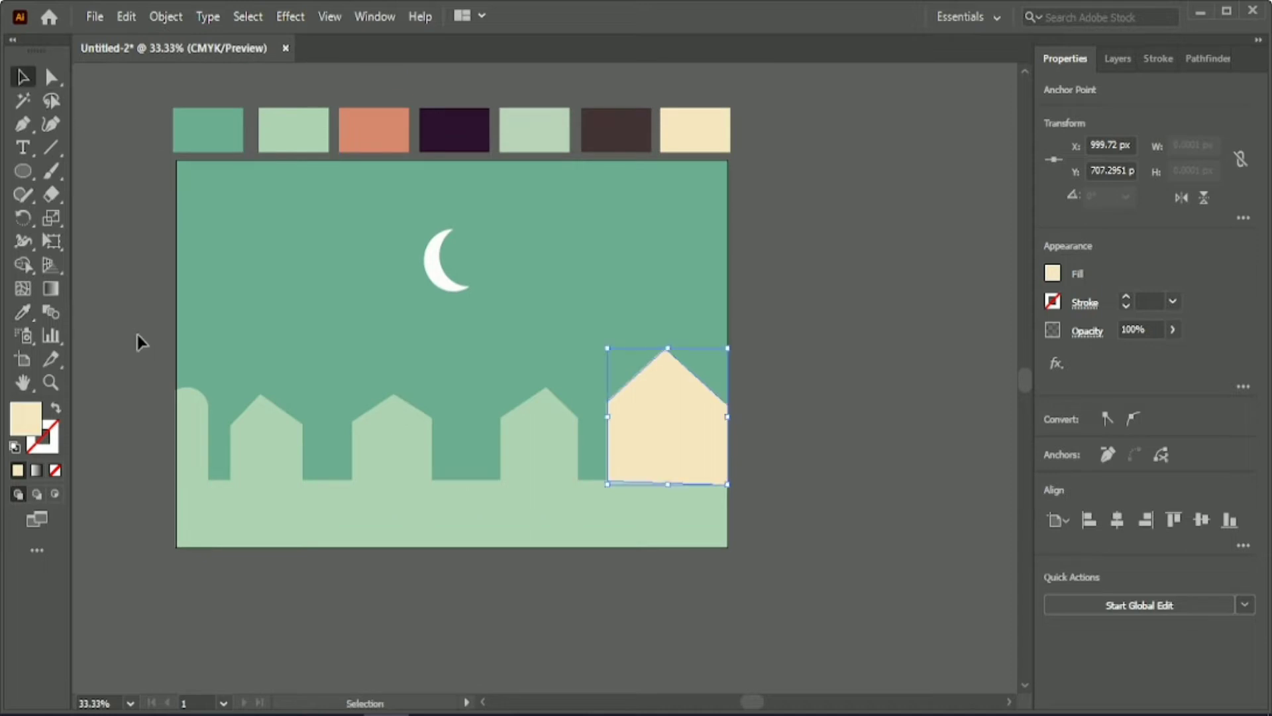
Fill the first and third houses from the left with the dark purple palette colour.
left_click(136, 341)
left_click(542, 437)
left_click(287, 454, "shift")
left_click(22, 311)
left_click(455, 130)
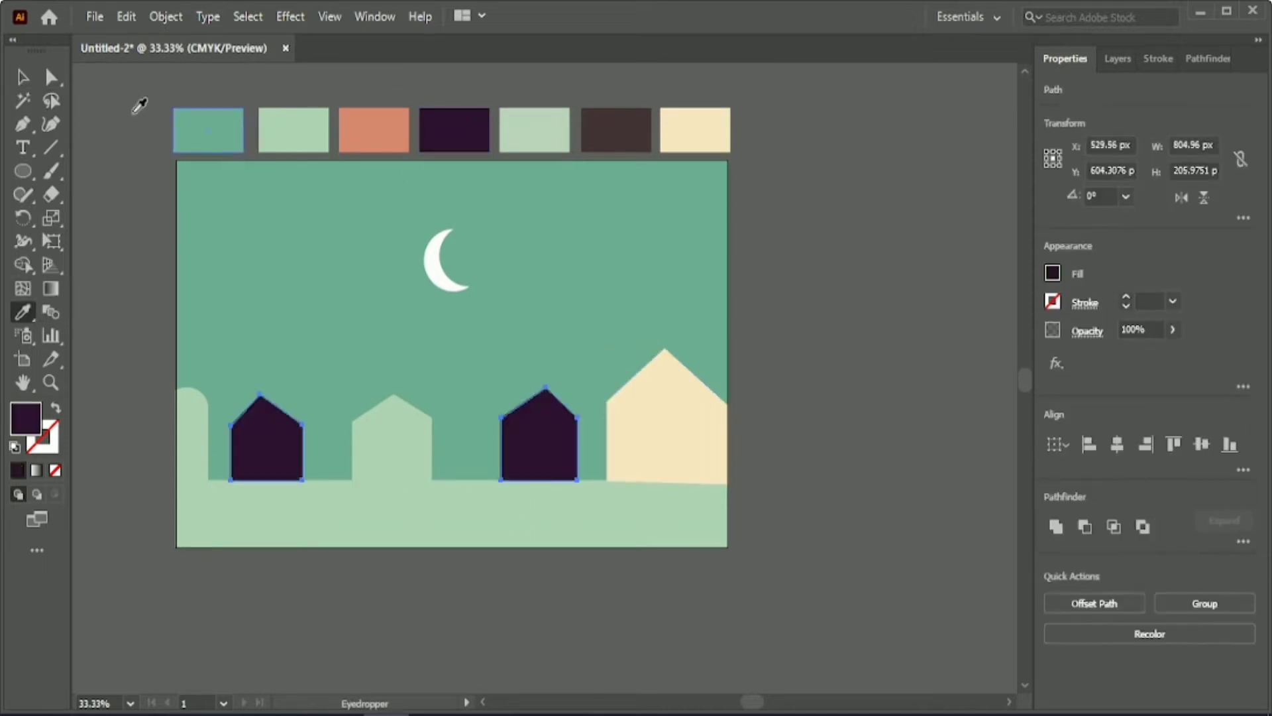
left_click(22, 78)
Fill the second house from the left with the orange palette colour.
left_click(454, 571)
left_click(393, 441)
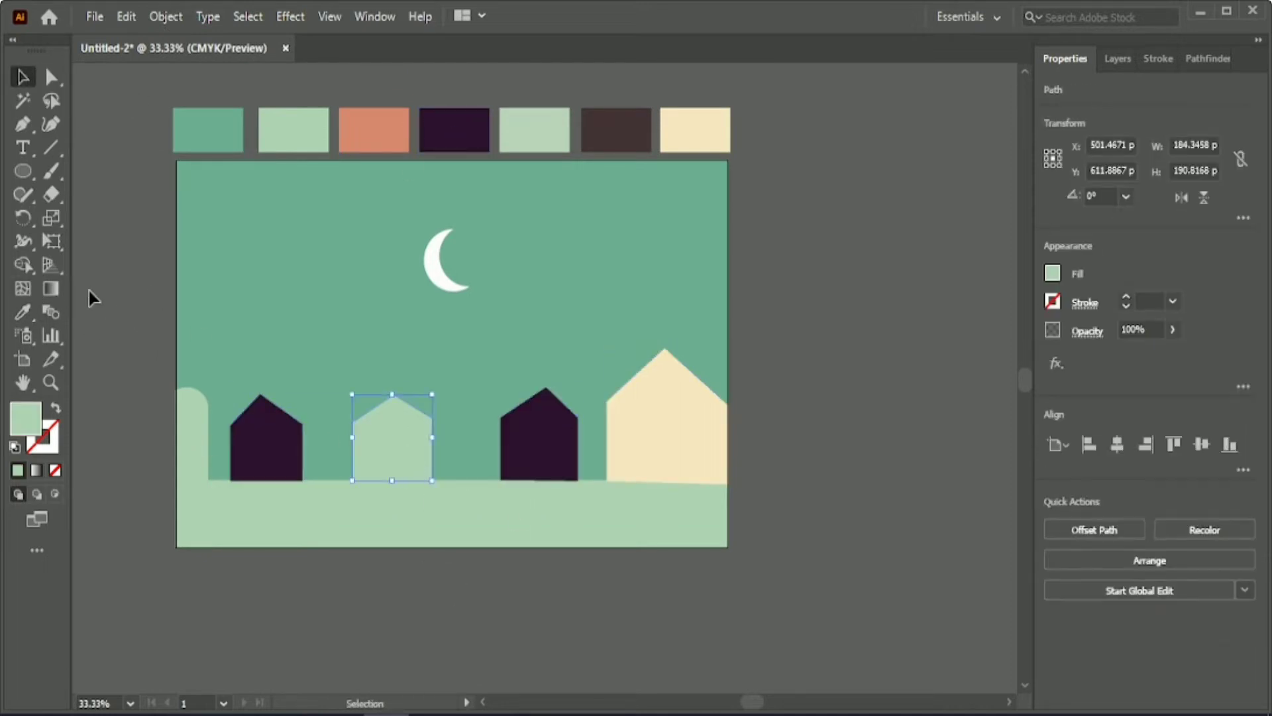
left_click(392, 130)
left_click(22, 77)
left_click(356, 590)
Align the four houses by their bottom edges and nudge them about 9 px up and 19 px left onto the ground line.
left_click_drag(281, 505, 710, 462)
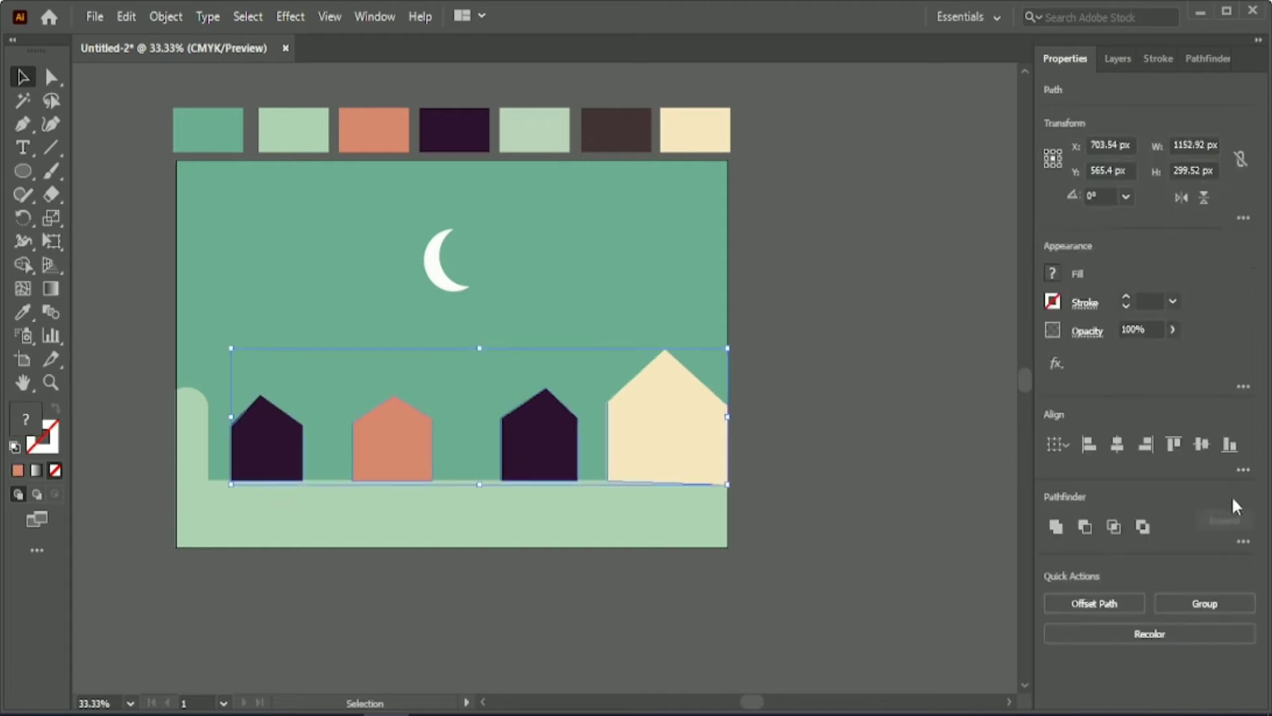
left_click(1230, 445)
left_click(617, 594)
left_click_drag(273, 550, 647, 428)
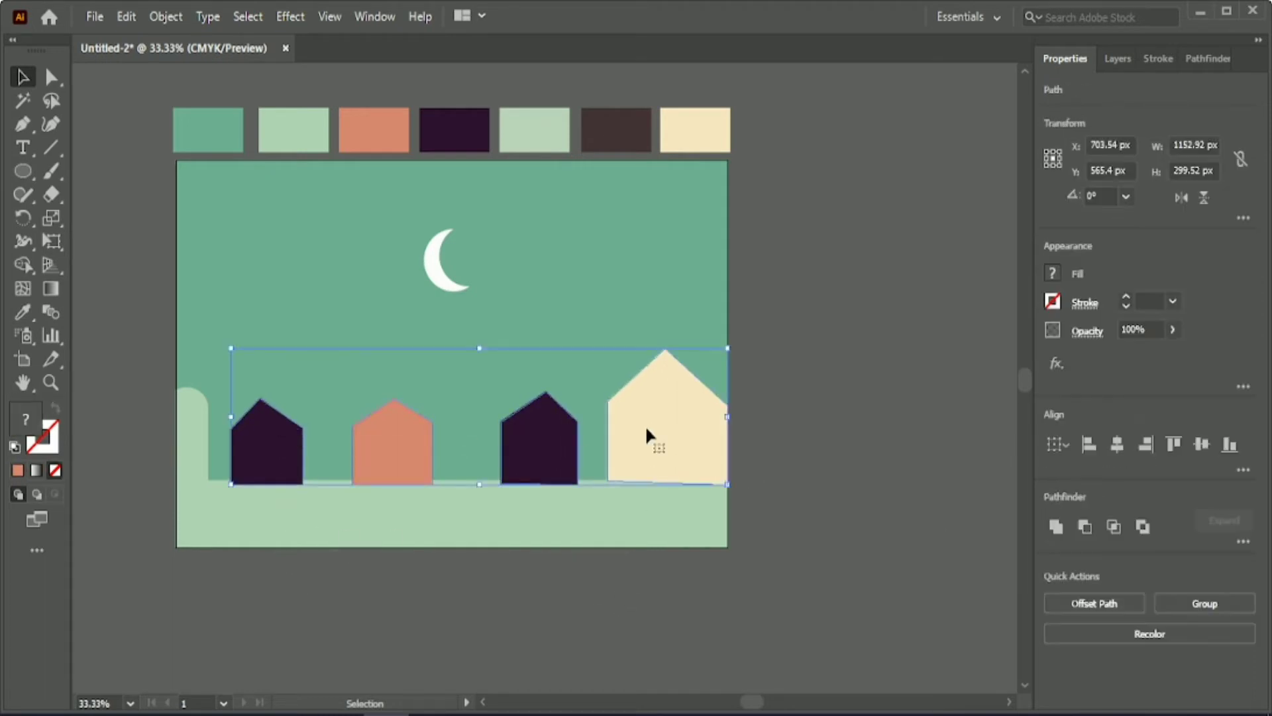
key("Up")
key("Up")
key("Up")
key("Up")
key("Up")
key("Up")
key("Up")
key("Up")
key("Up")
key("Up")
key("Left")
key("Left")
key("Left")
key("Left")
key("Left")
key("Left")
key("Left")
key("Left")
key("Left")
key("Left")
key("Left")
key("Left")
key("Left")
key("Left")
key("Left")
key("Left")
key("Left")
key("Left")
key("Left")
Level the slanted base of the cream house by bringing its lower corner points to the same height.
left_click(677, 441)
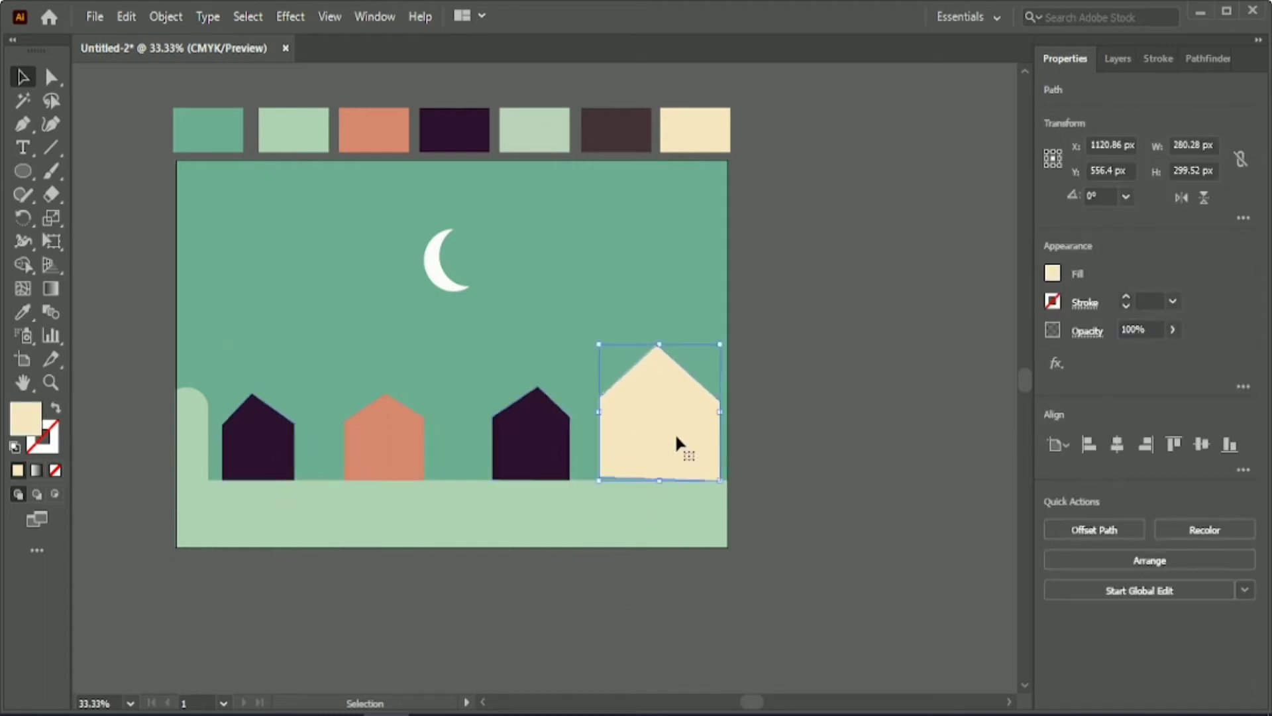
left_click(51, 78)
scroll(686, 538, "up", 2)
left_click(517, 422)
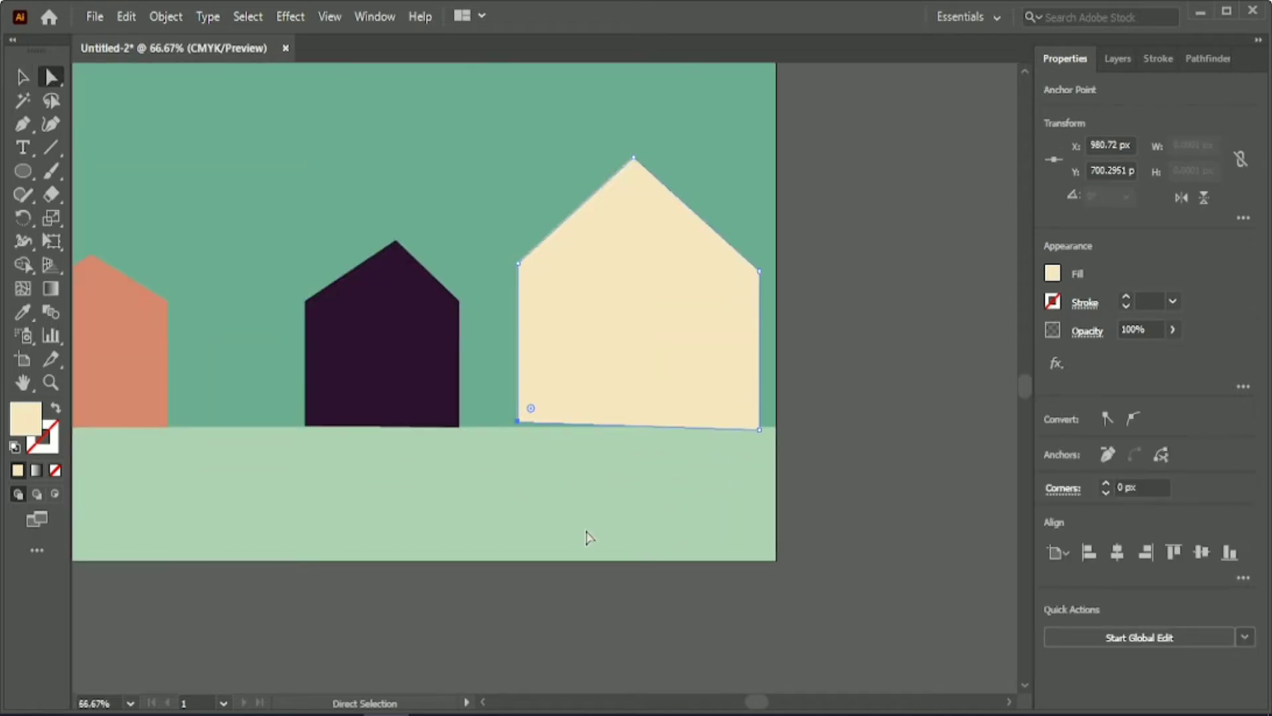
left_click(758, 432)
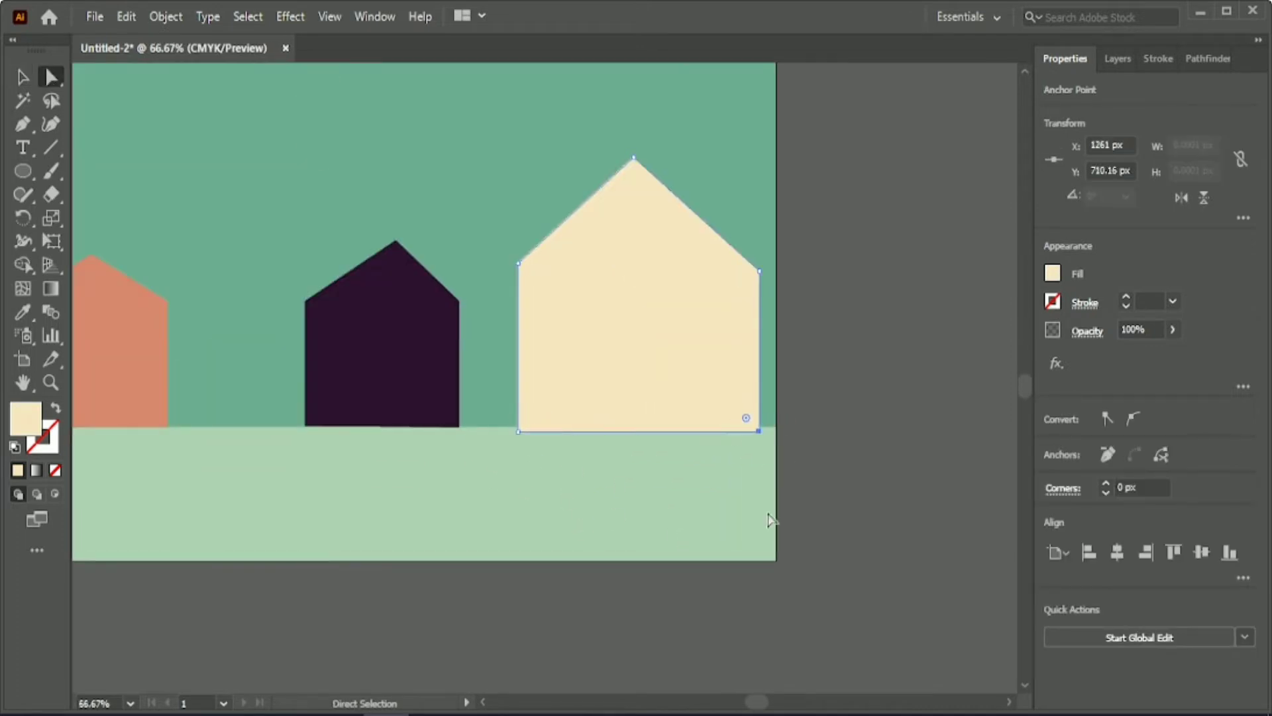
key("v")
left_click(628, 623)
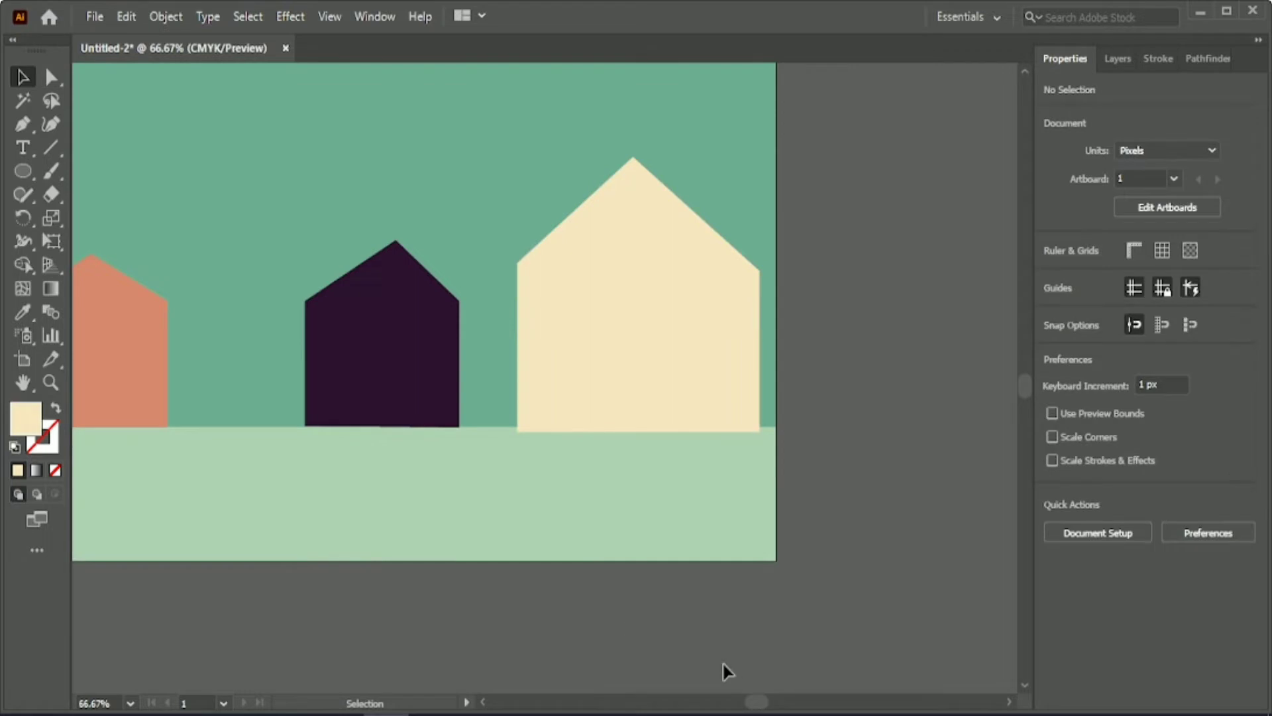
Nudge the leftmost dark purple house slightly left and move the orange house about 70 px right.
scroll(729, 671, "down", 1)
scroll(582, 605, "down", 1)
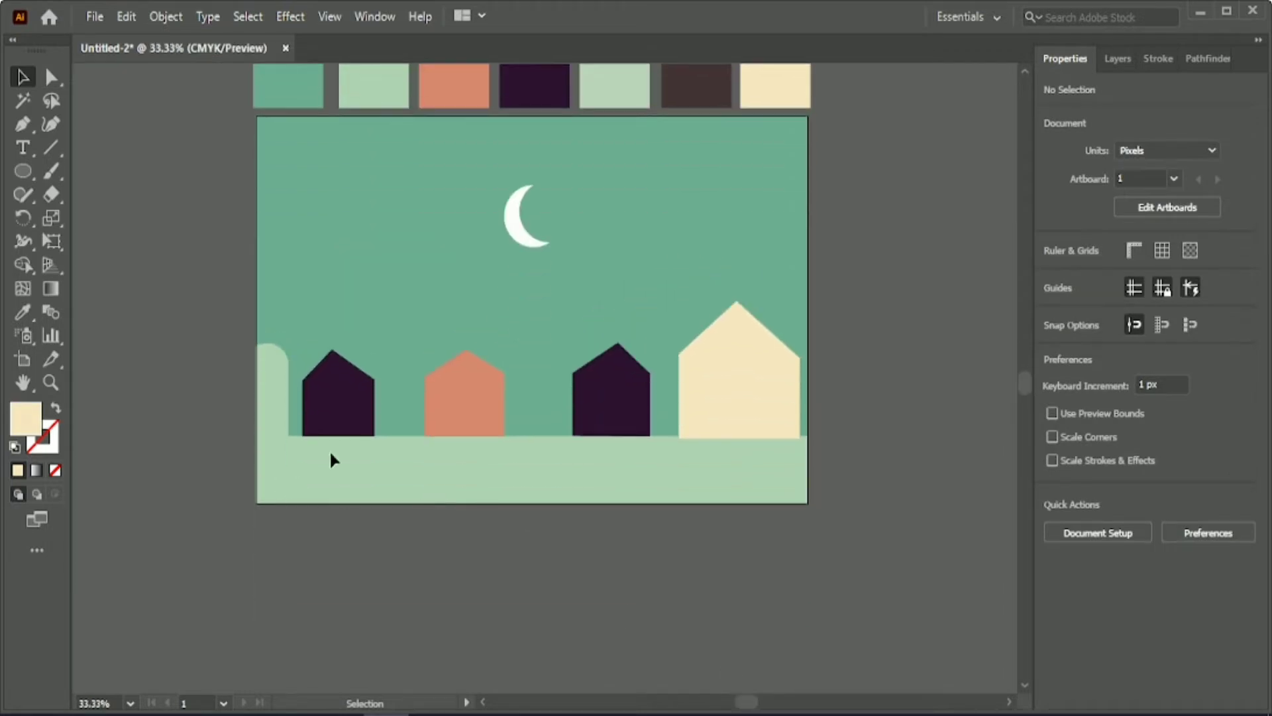
left_click(330, 410)
left_click(461, 416)
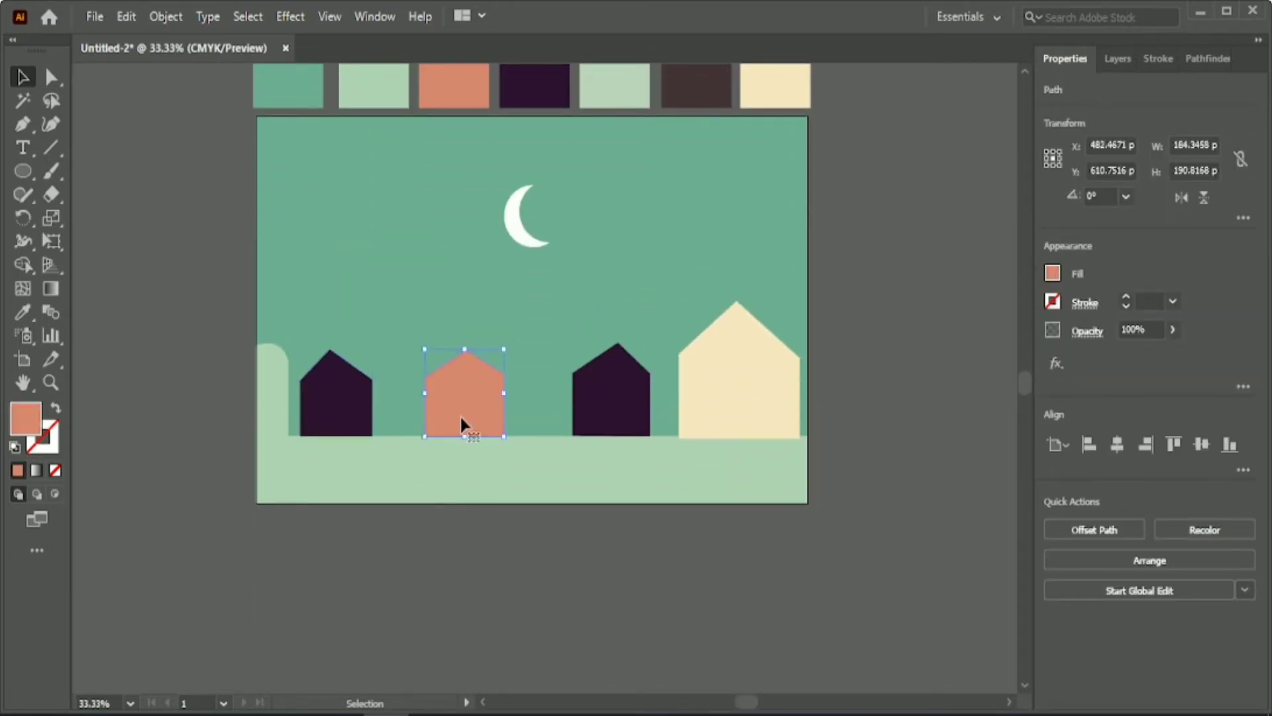
key("Right")
key("Right")
key("Right")
key("Right")
key("Right")
key("Right")
key("Right")
key("Right")
key("Right")
key("Right")
key("Right")
key("Right")
key("Right")
key("Right")
key("Right")
key("Right")
key("Right")
key("Right")
key("Right")
key("Right")
key("Right")
key("Right")
key("Right")
key("Right")
key("Right")
key("Right")
key("Right")
key("Right")
key("Right")
key("Right")
key("Right")
key("Right")
key("Right")
key("Right")
key("Right")
key("Right")
key("Right")
key("Right")
key("Right")
key("Right")
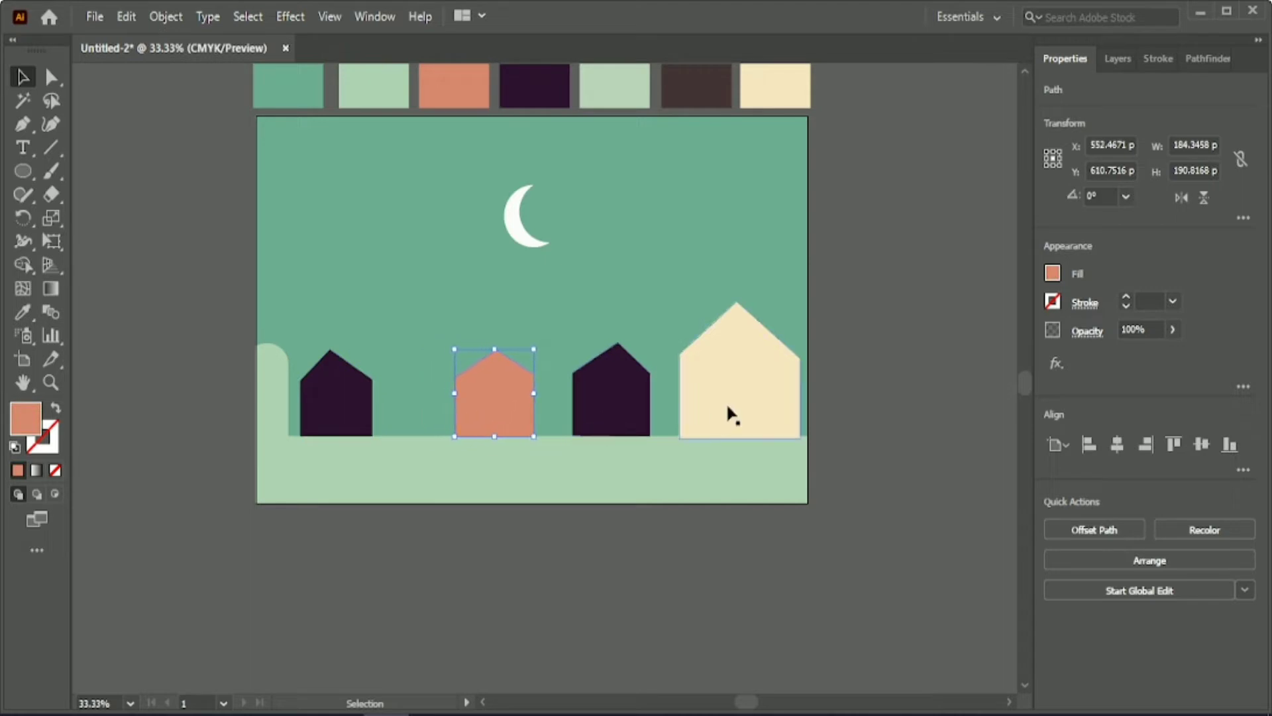
Move the cream house and the dark purple house beside it left, closer to the orange house.
left_click(730, 414)
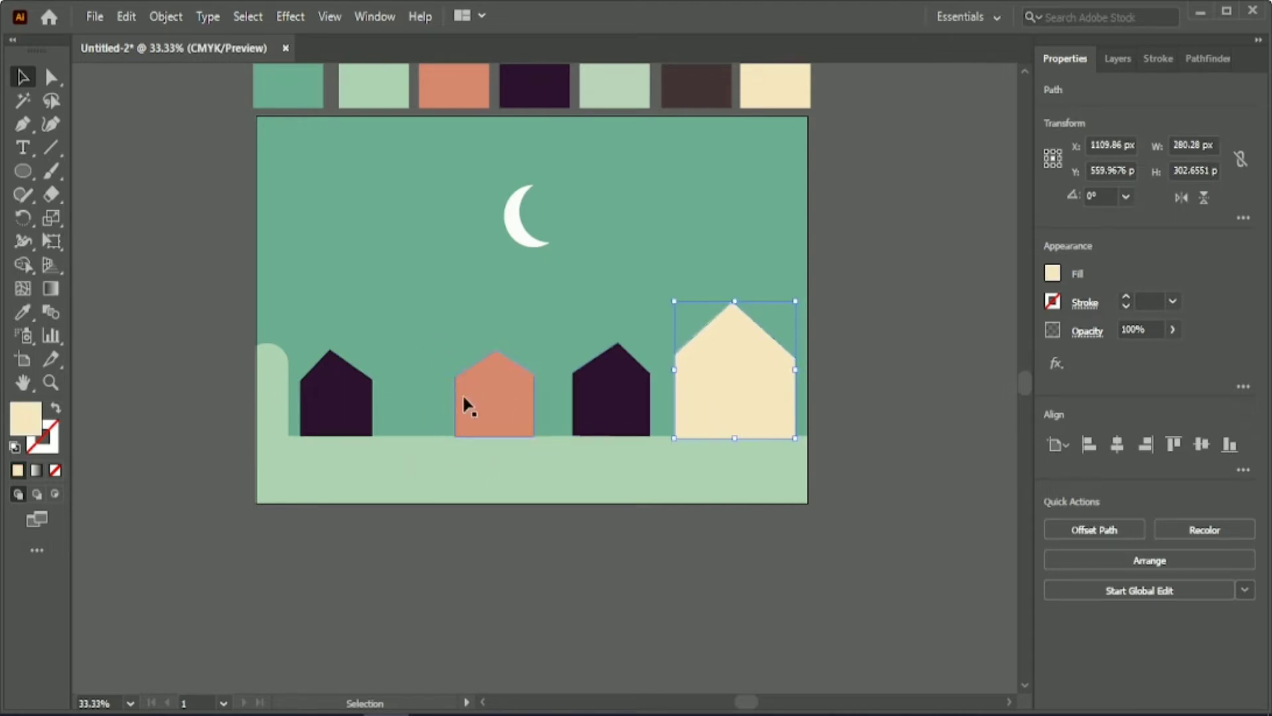
left_click(592, 414)
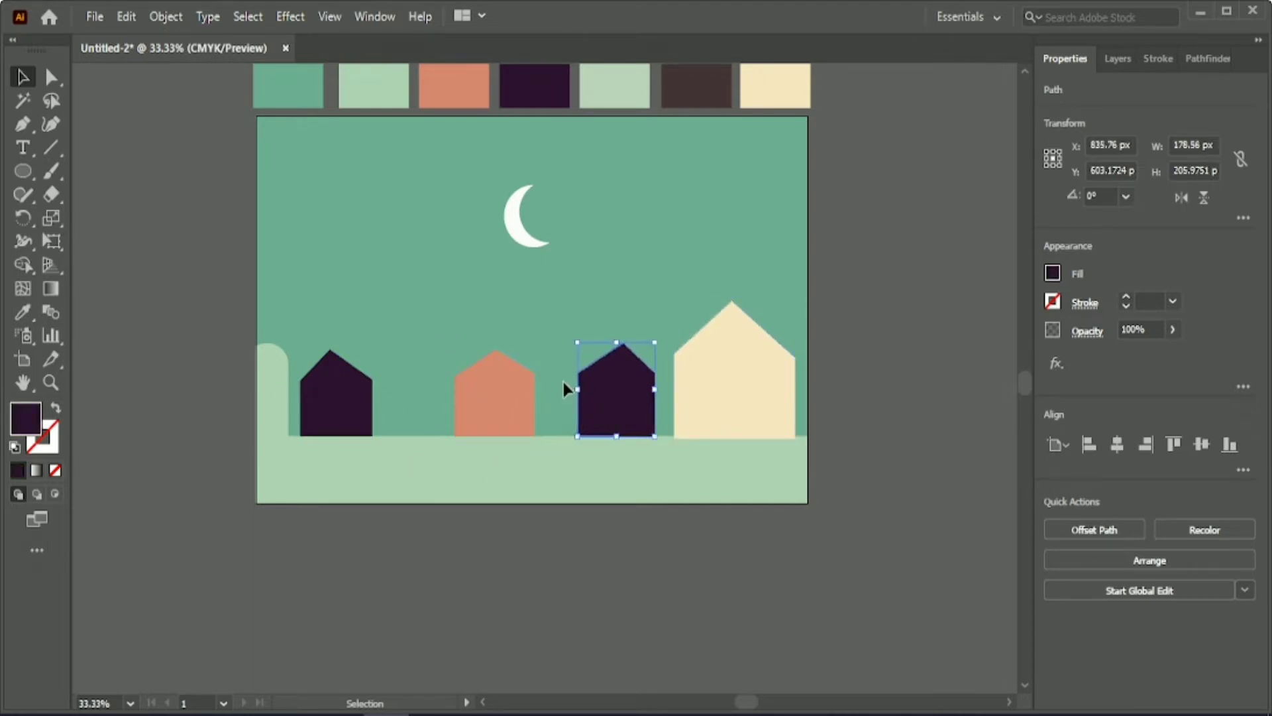
left_click(713, 418, "shift")
key("Left")
key("Left")
key("Left")
key("Left")
key("Left")
key("Left")
key("Left")
key("Left")
key("Left")
key("Left")
key("Left")
key("Left")
key("Left")
key("Left")
key("Left")
key("Left")
key("Left")
key("Left")
key("Left")
key("Left")
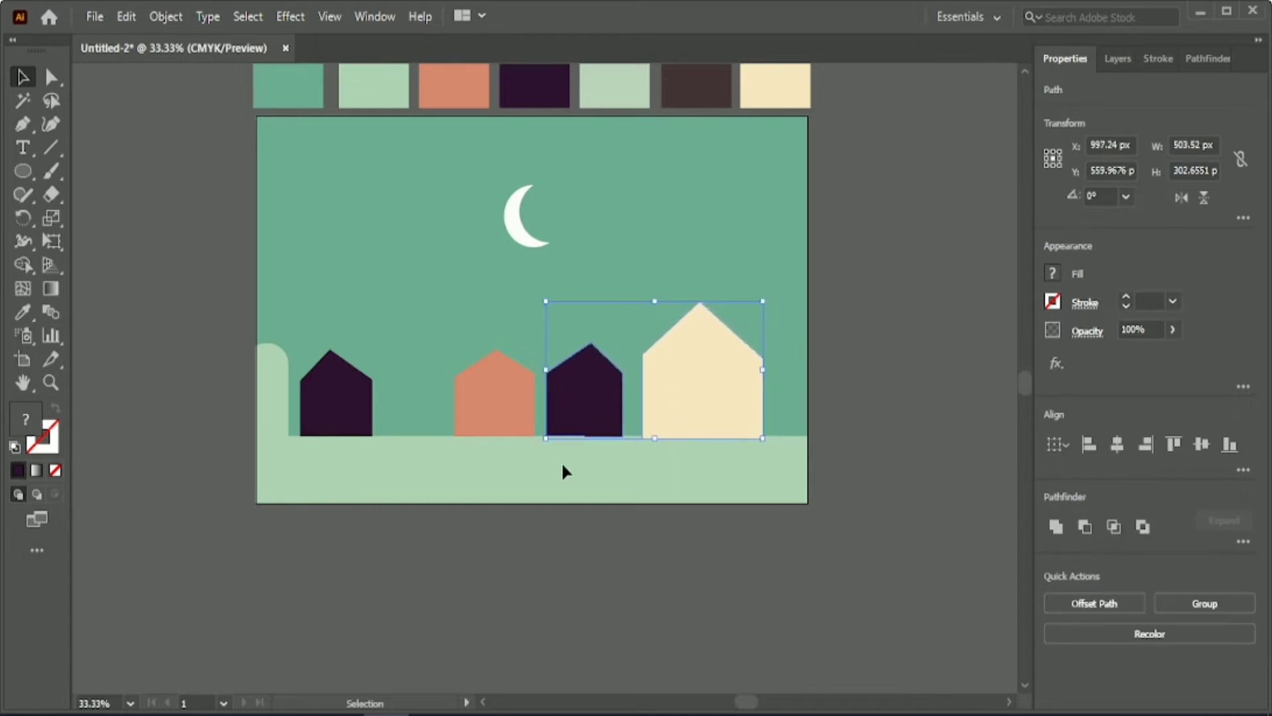
key("Left")
key("Left")
key("Left")
key("Left")
key("Left")
key("Left")
key("Left")
key("Left")
key("Left")
key("Left")
key("Left")
key("Left")
key("Left")
key("Left")
key("Left")
key("Left")
key("Left")
key("Left")
key("Left")
key("Left")
Nudge the orange house left, away from the neighbouring dark purple house.
left_click(472, 401)
key("Left")
key("Left")
key("Left")
key("Left")
key("Left")
key("Left")
key("Left")
key("Left")
key("Left")
key("Left")
key("Left")
key("Left")
key("Left")
key("Left")
key("Left")
key("Left")
key("Left")
key("Left")
key("Left")
key("Left")
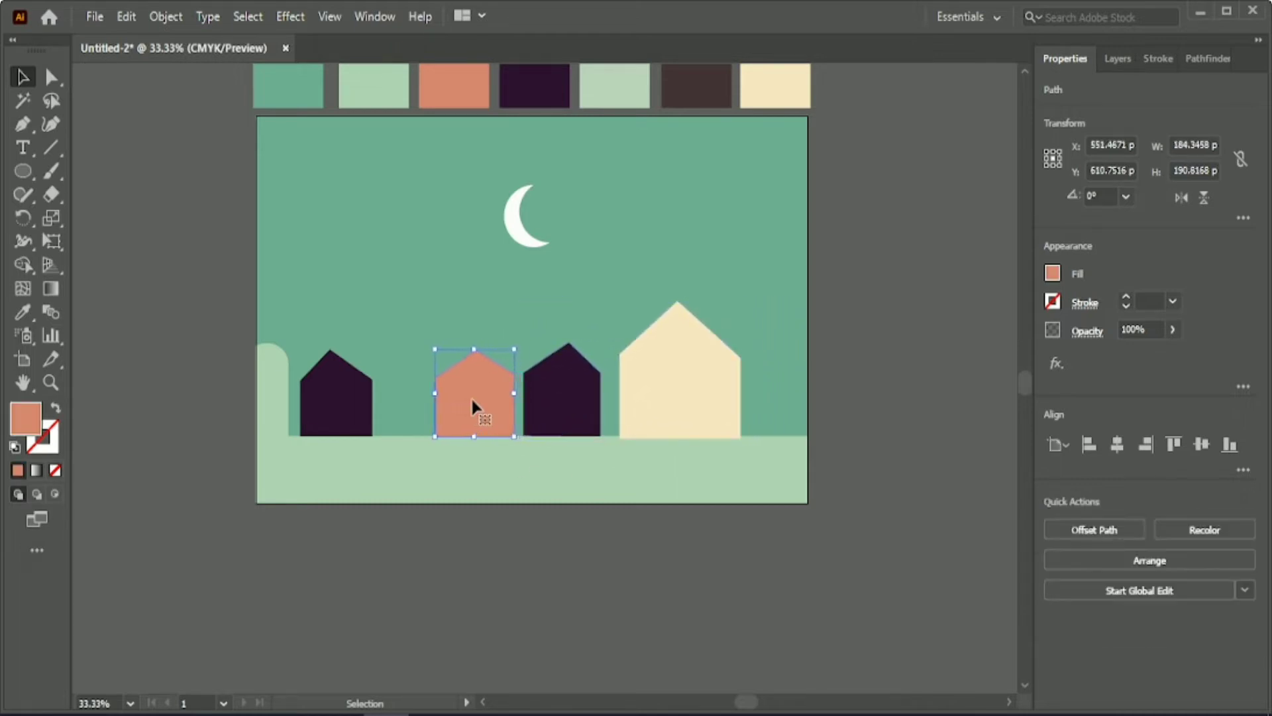
key("Left")
key("Left")
key("Left")
key("Left")
key("Left")
key("Left")
key("Left")
key("Left")
key("Left")
key("Left")
Scale the four houses down together to about 898 px overall width and move the leftmost house back toward the rounded shape.
left_click_drag(219, 372, 664, 344)
left_click_drag(520, 299, 523, 319)
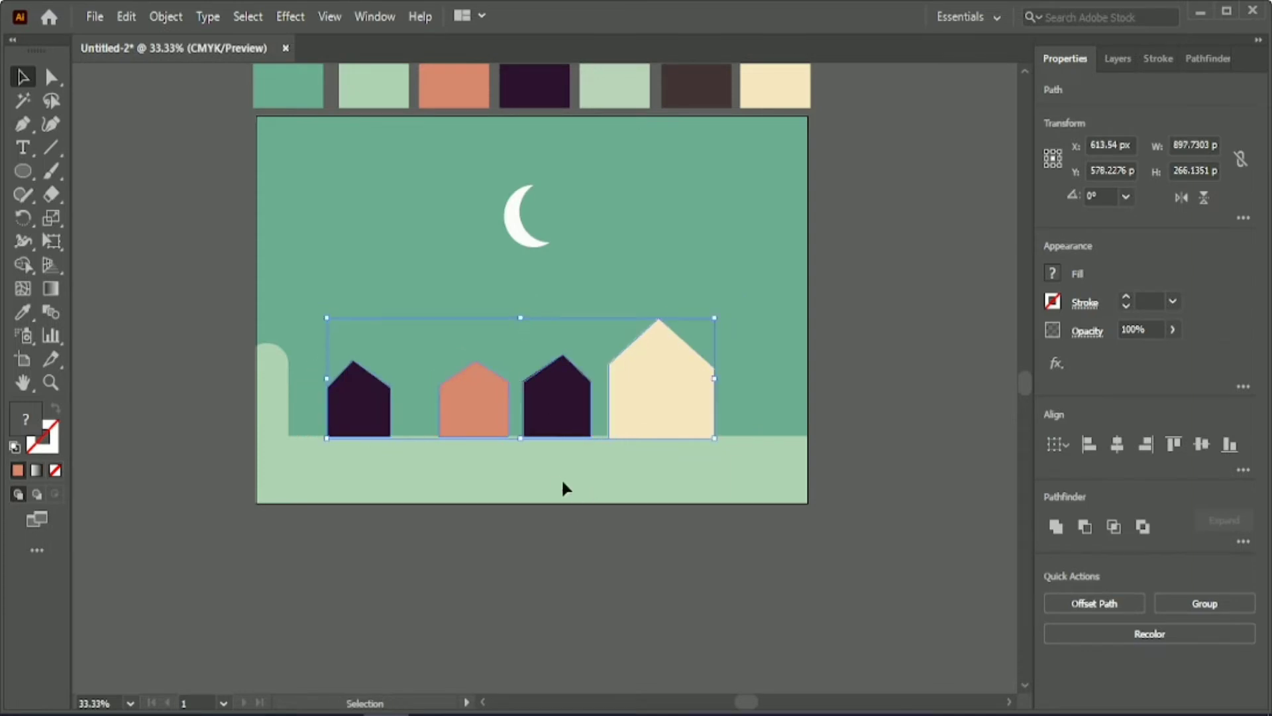
left_click(558, 483)
left_click_drag(364, 417, 344, 419)
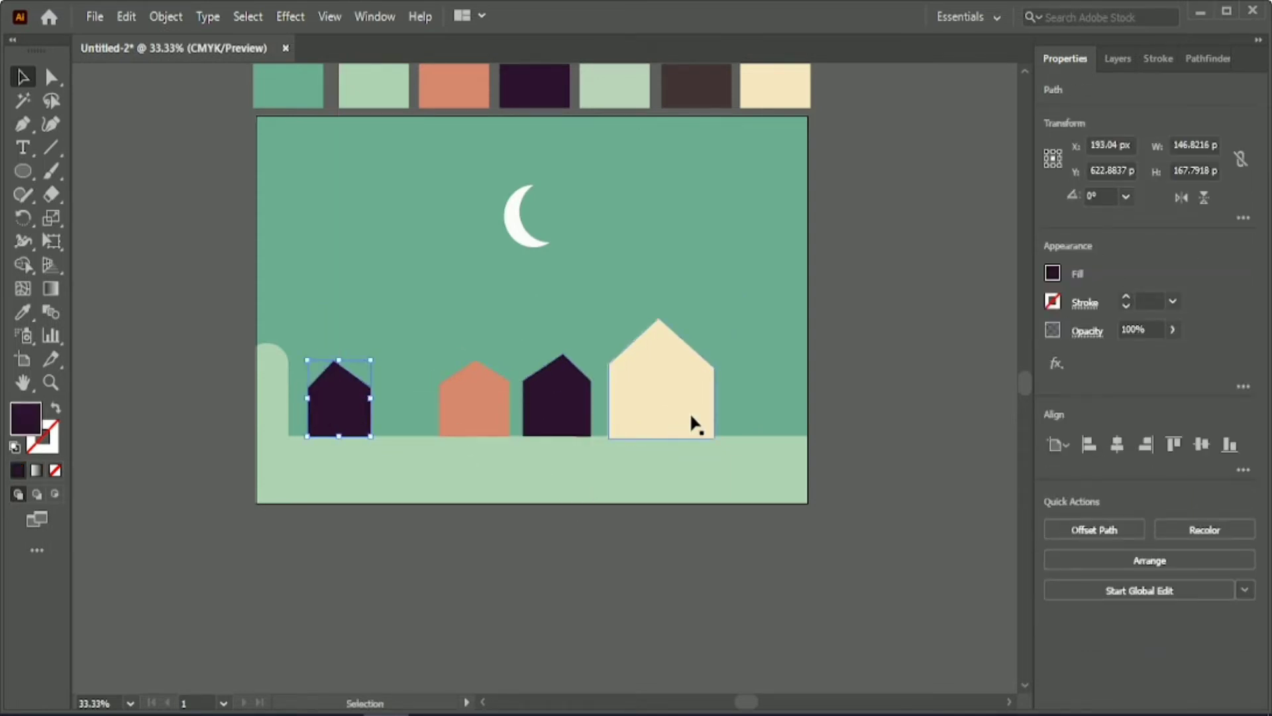
Spread out the row by moving the cream house, its dark purple neighbour and the orange house to the right.
left_click(691, 417)
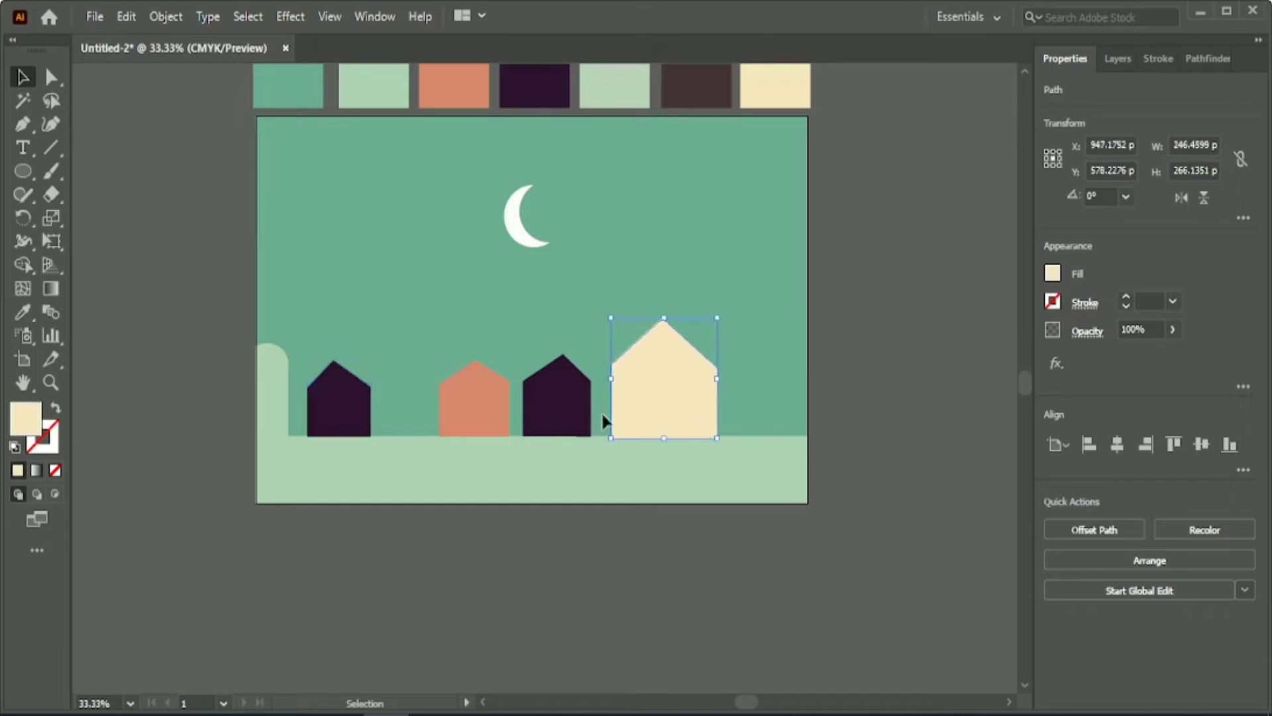
left_click(568, 412, "shift")
left_click_drag(639, 403, 665, 403)
left_click(466, 397)
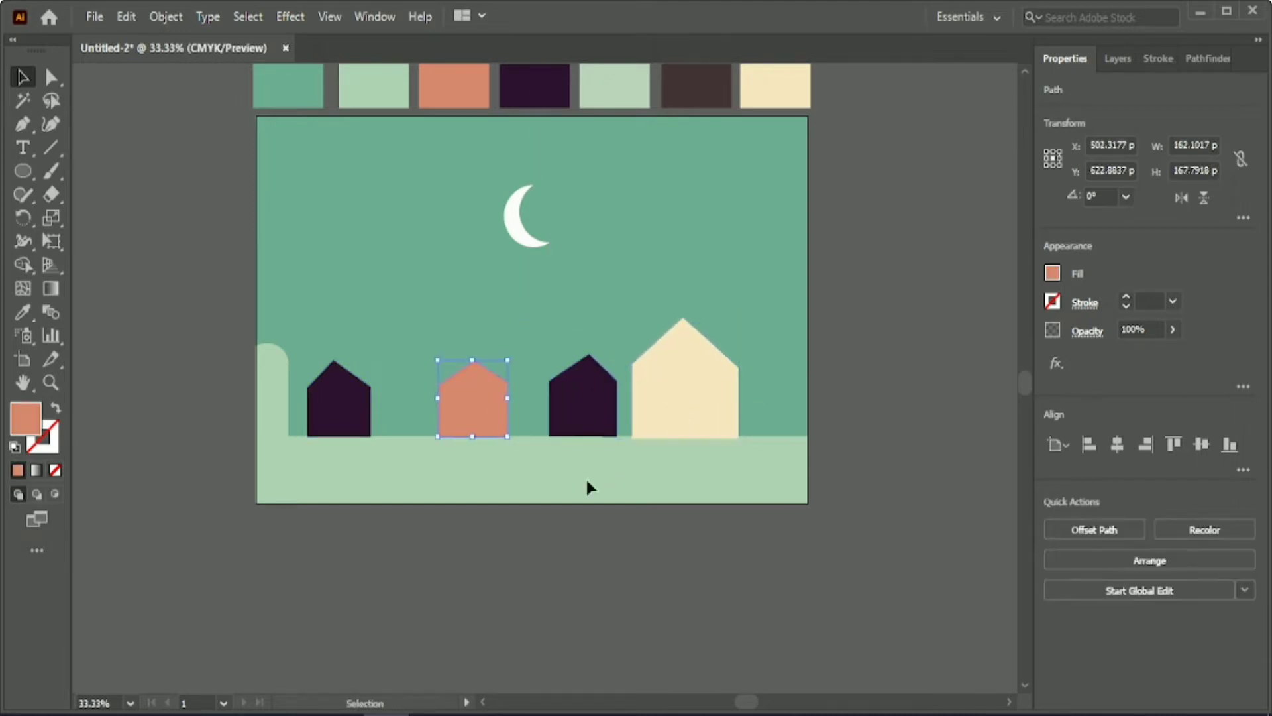
left_click_drag(588, 485, 687, 468)
left_click(688, 476)
left_click(502, 420)
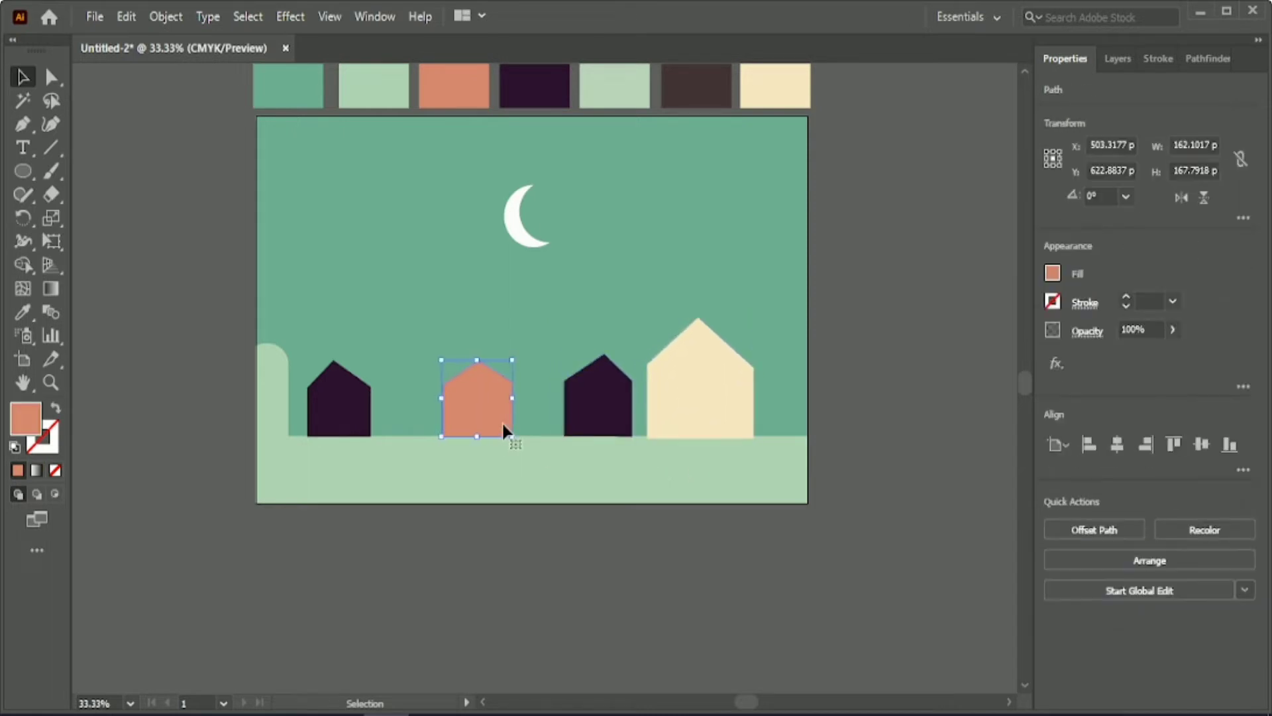
left_click_drag(503, 420, 518, 422)
Align the bottom edges of all four houses and raise them onto the ground line.
left_click(506, 548)
left_click_drag(238, 397, 769, 473)
left_click(1229, 444)
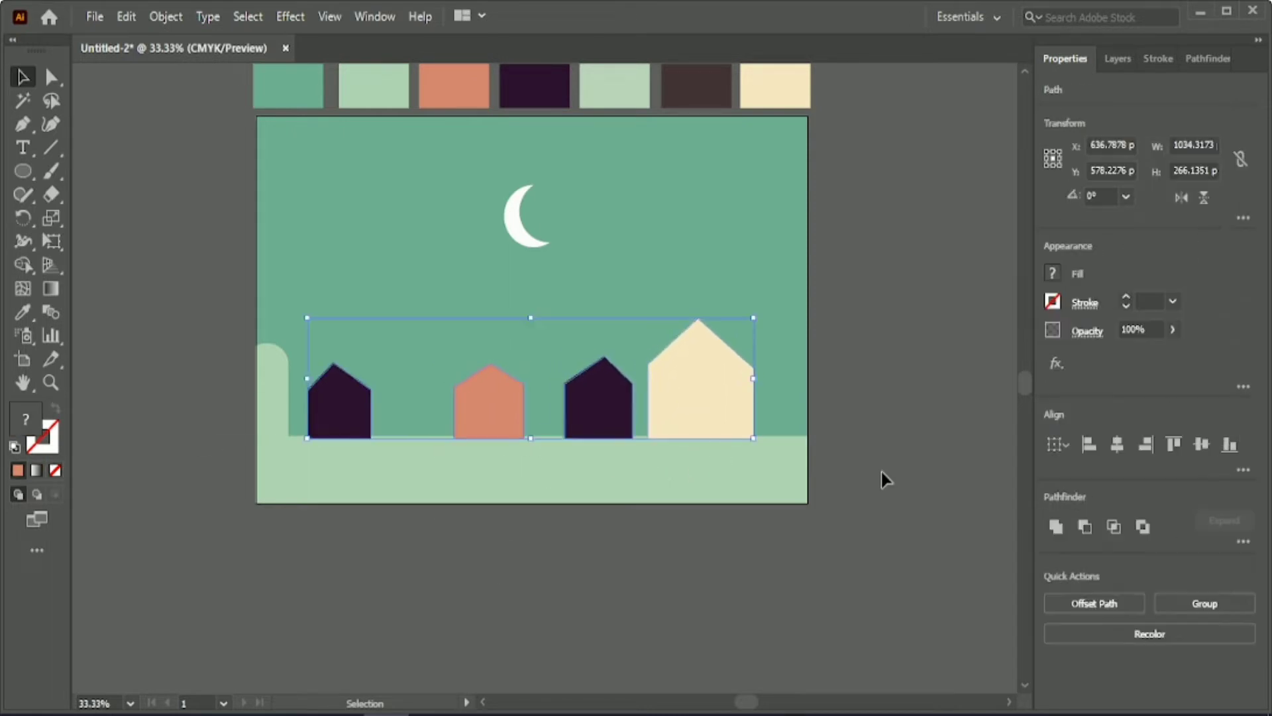
left_click(685, 514)
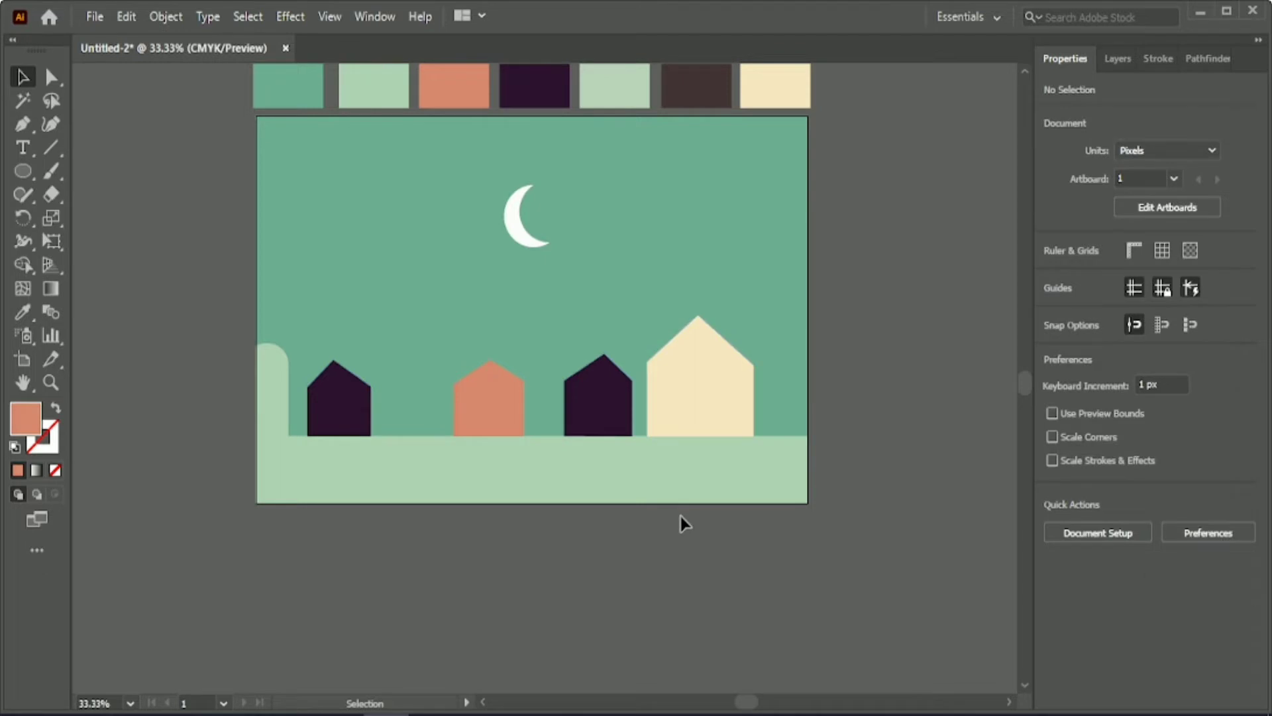
Draw an orange rectangle about 79 by 122 px over the right half of the dark purple house beside the cream one.
scroll(683, 515, "up", 1)
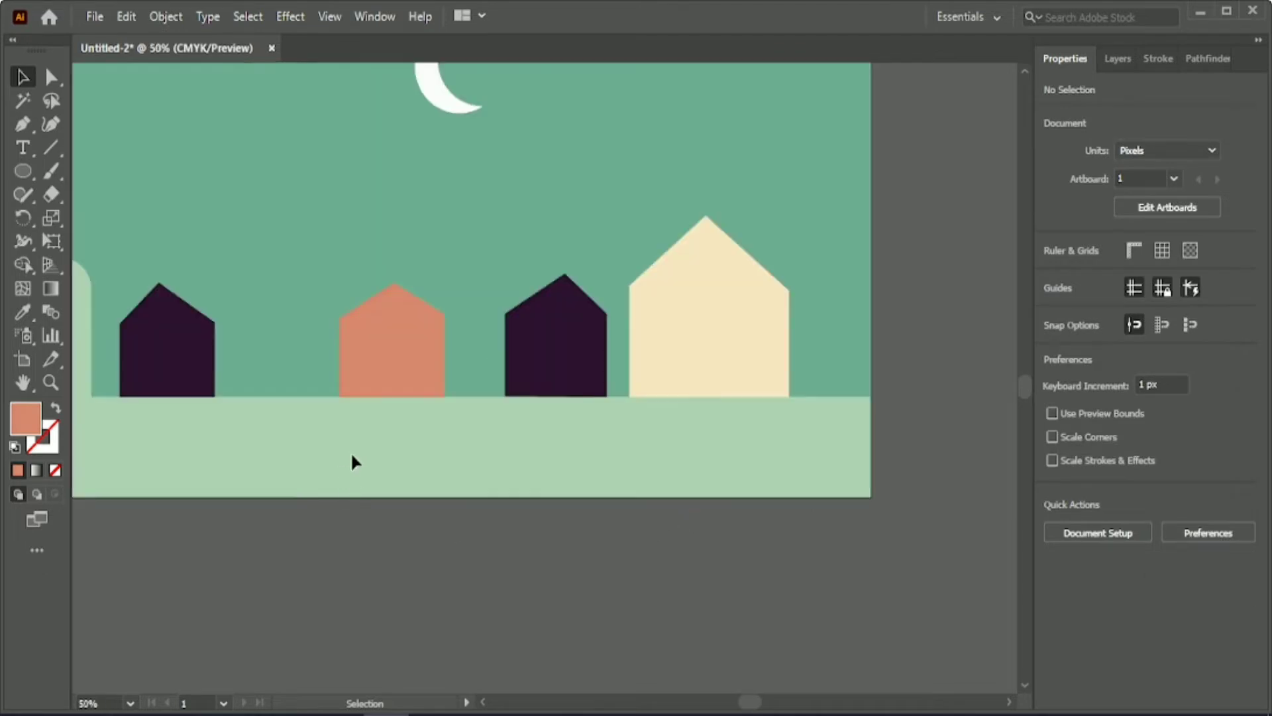
left_click_drag(22, 170, 73, 170)
scroll(564, 372, "up", 1)
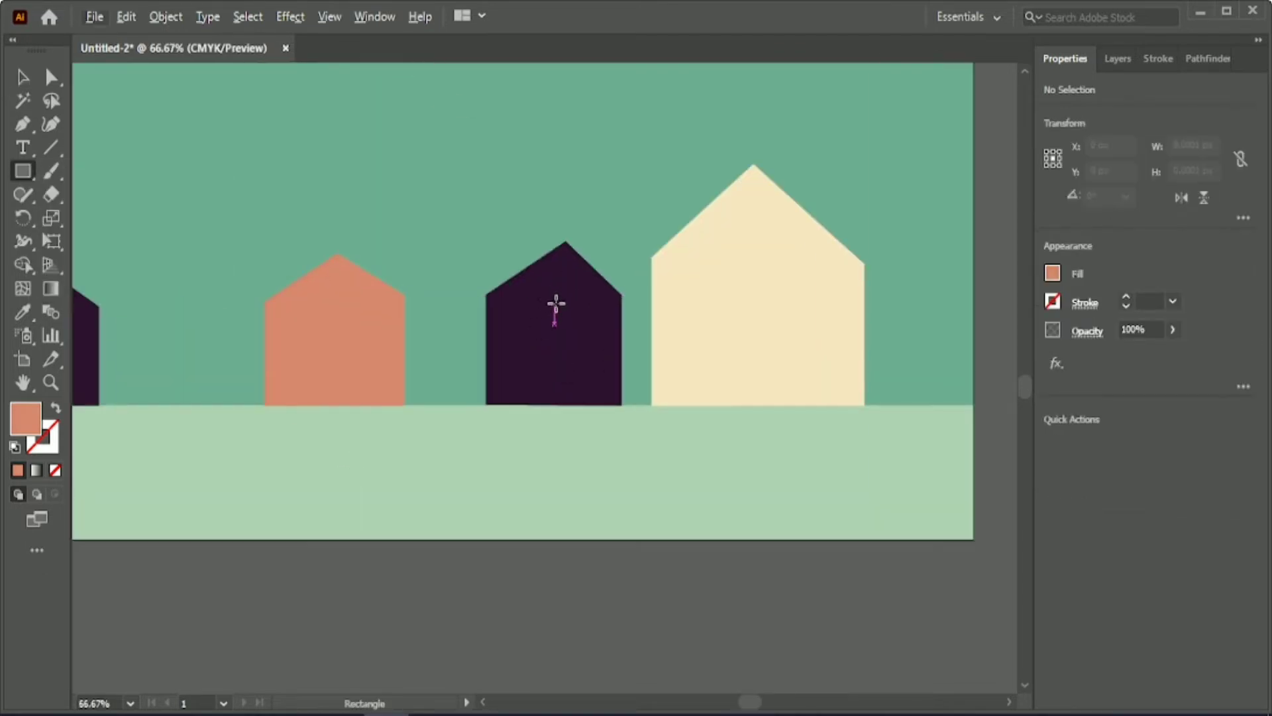
left_click_drag(621, 295, 554, 403)
key("v")
left_click(406, 179)
left_click(568, 355)
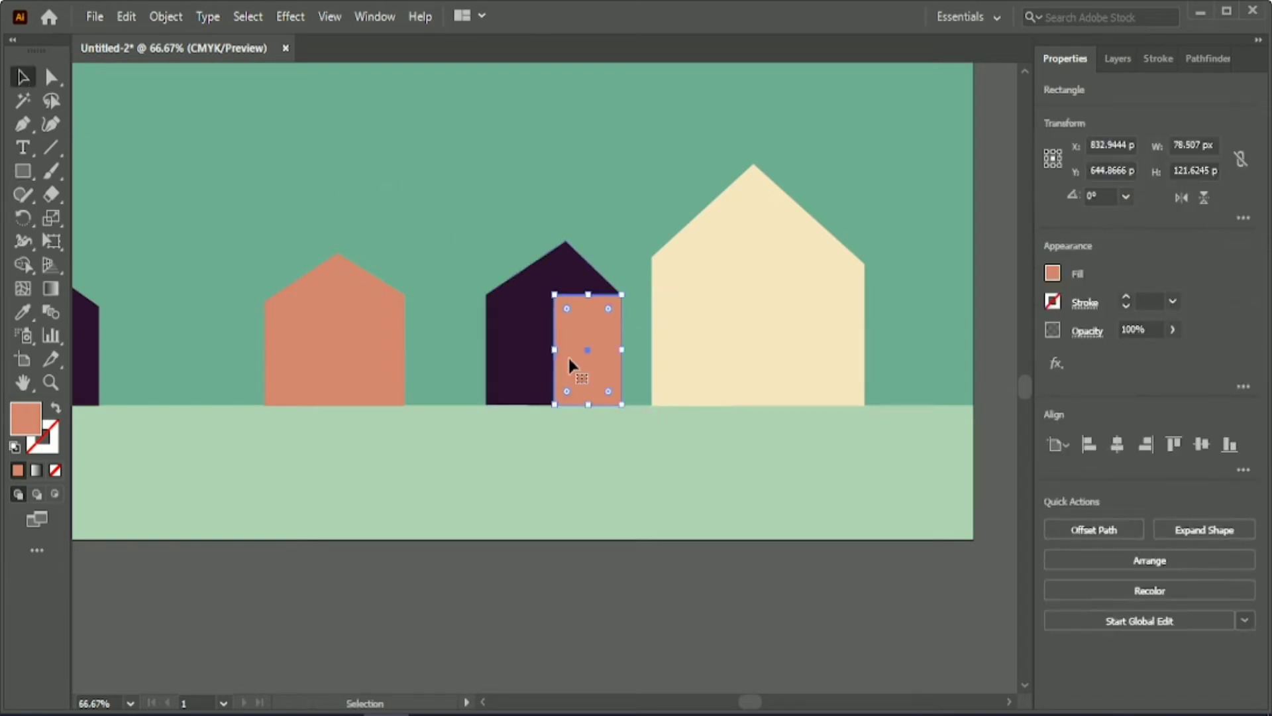
left_click(426, 208)
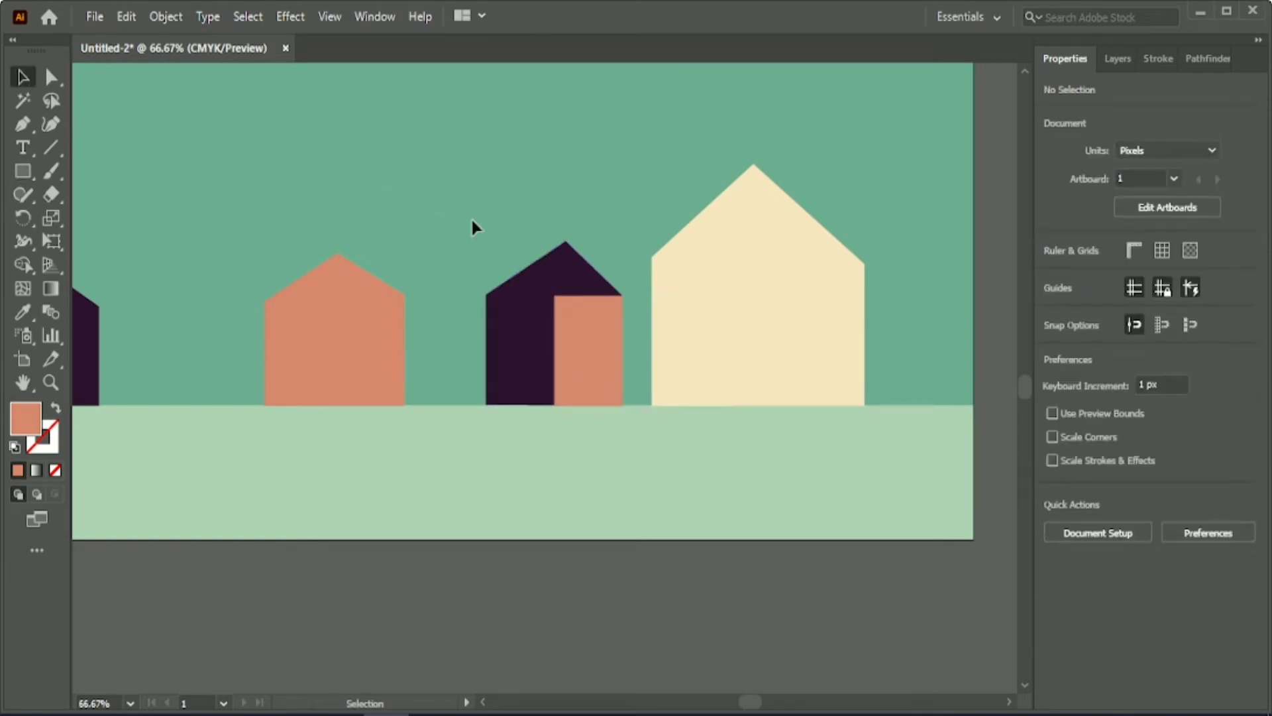
scroll(301, 442, "left", 5)
scroll(301, 442, "up", 1)
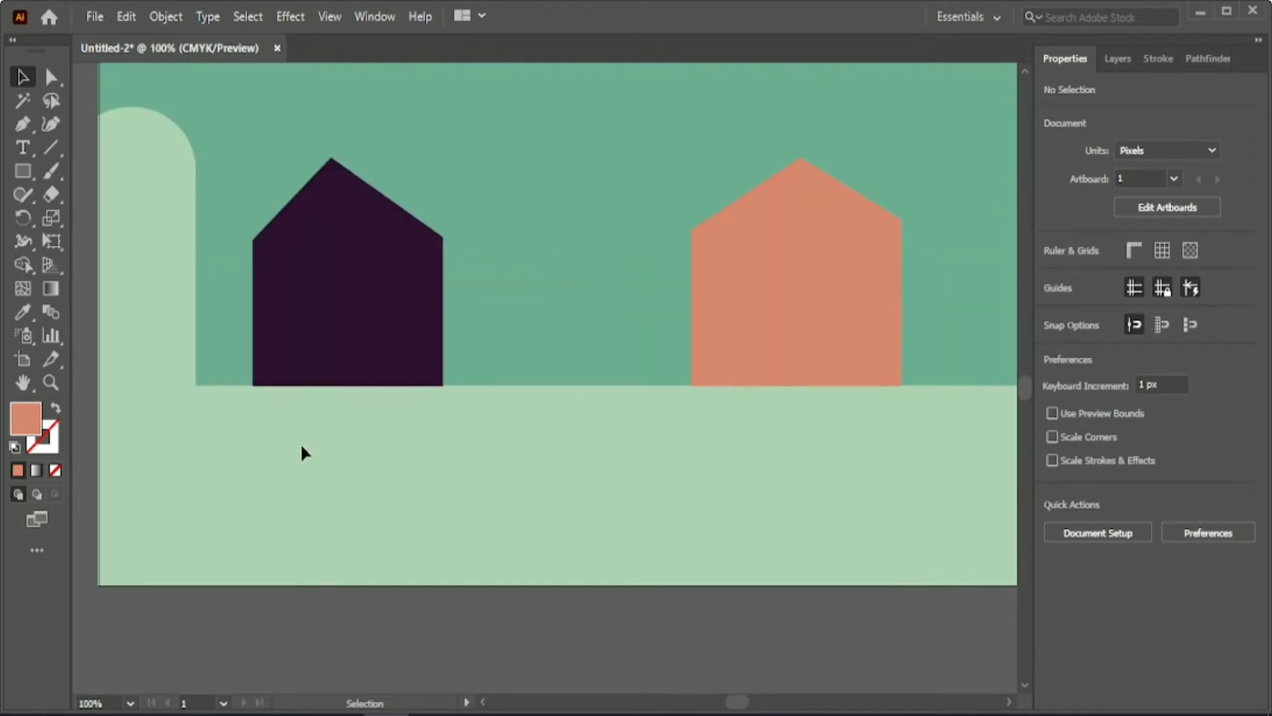
Draw an unfilled door about 30 by 94 px on the leftmost dark house, outlined with a 3 pt stroke in the sky's green.
scroll(300, 443, "up", 2)
left_click(23, 312)
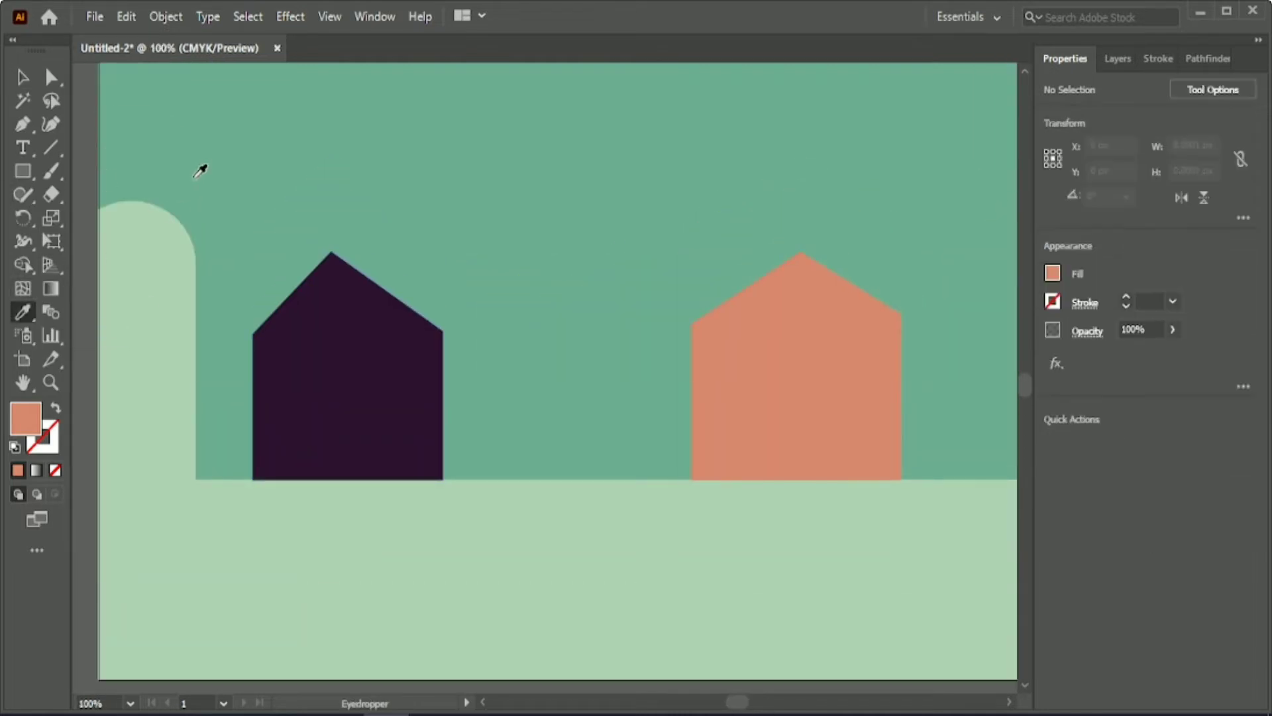
left_click(24, 170)
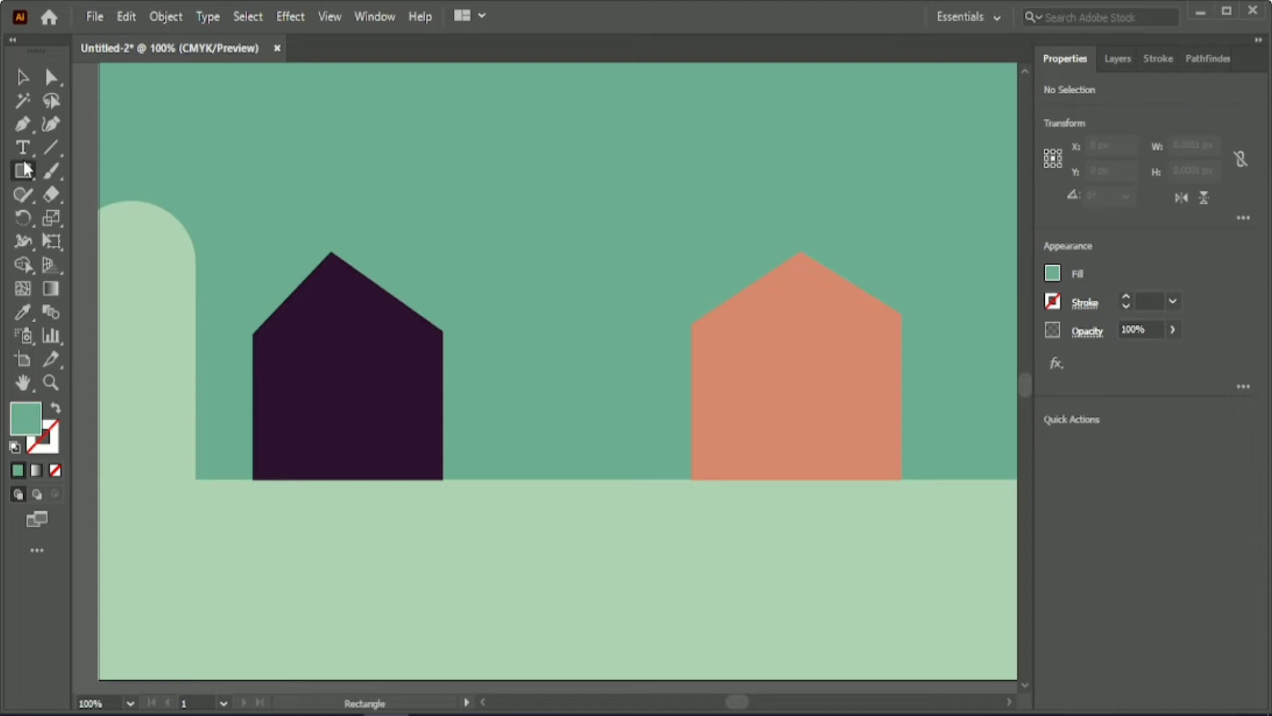
left_click(55, 408)
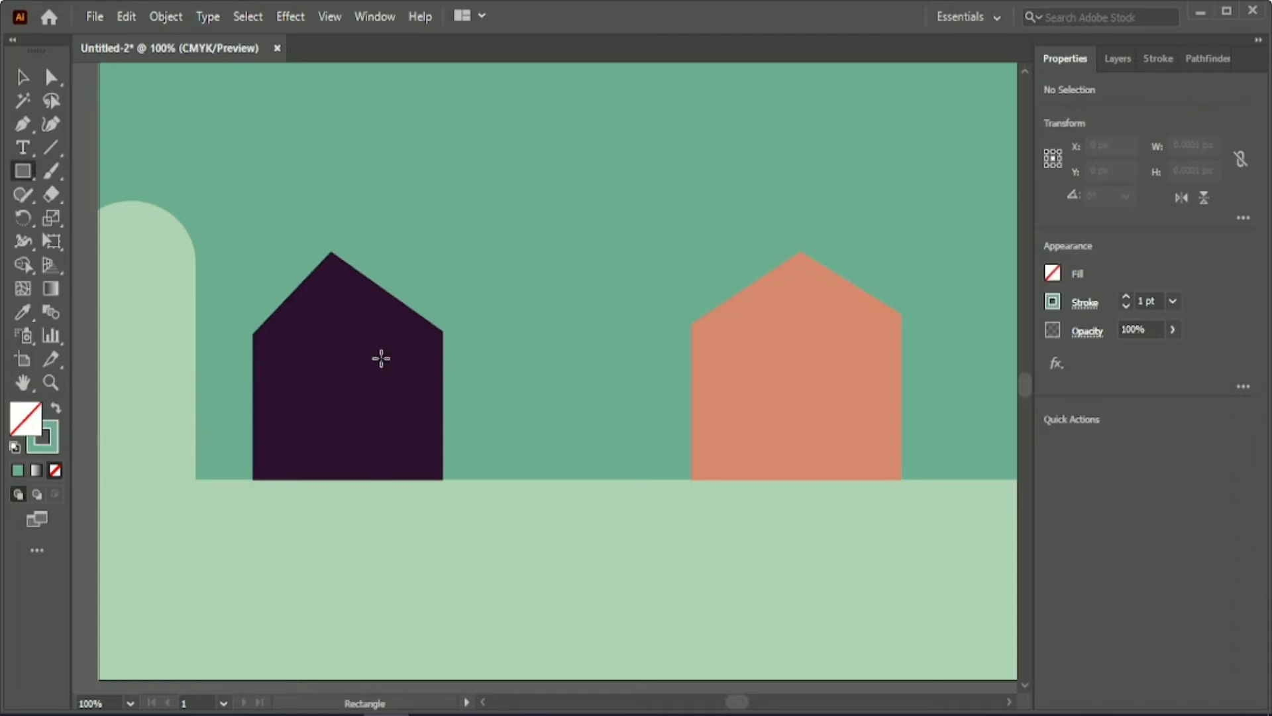
left_click_drag(381, 352, 419, 479)
key("v")
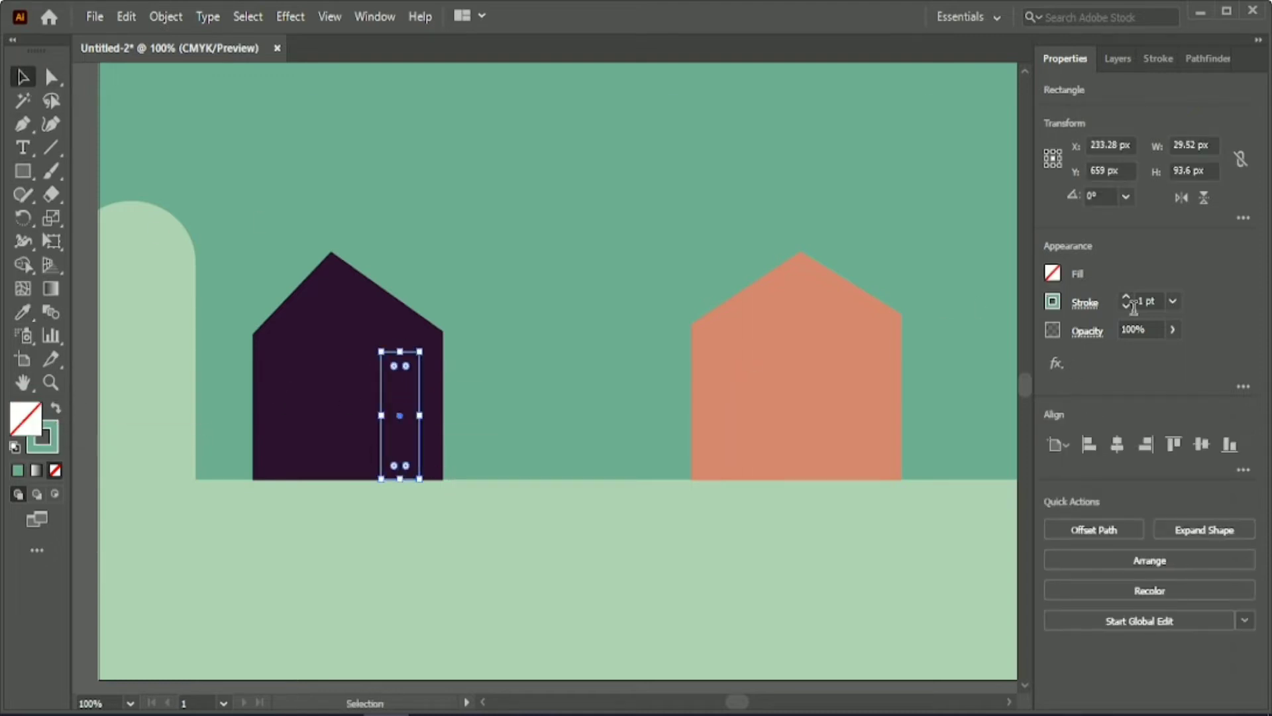
left_click(276, 177)
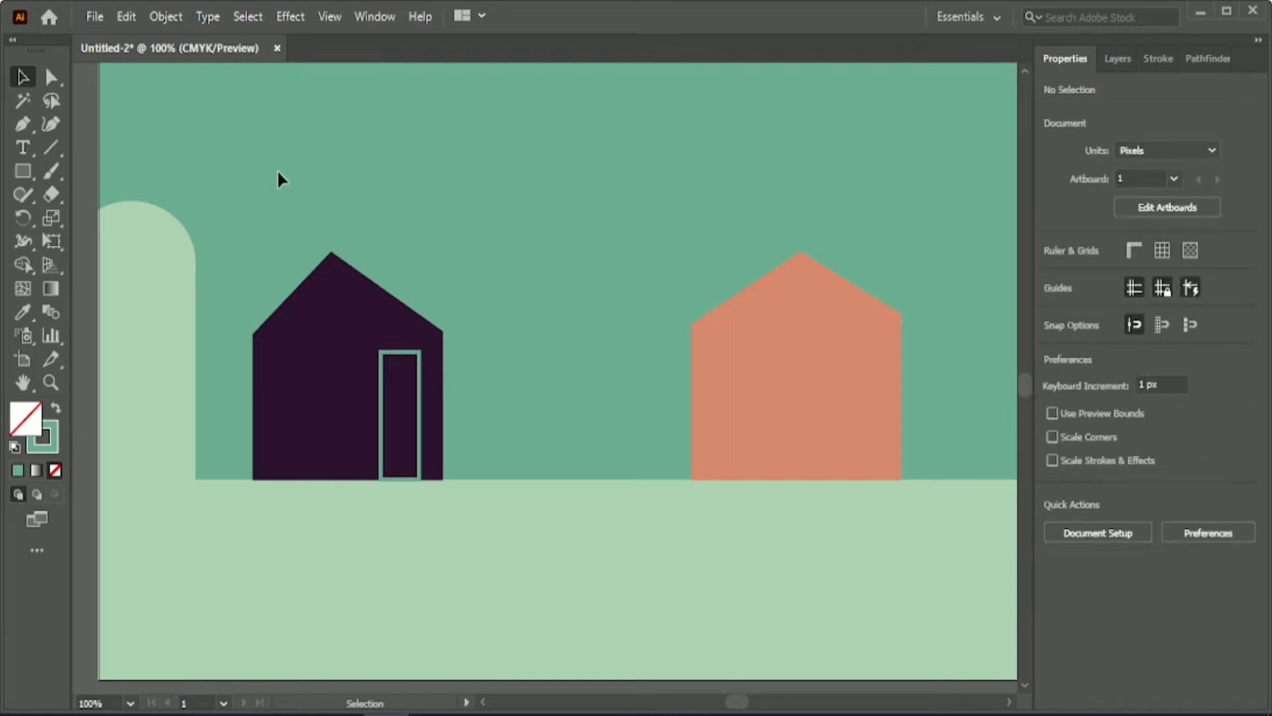
Fill the leftmost house's door with the dark brown from the prepared palette.
left_click(420, 397)
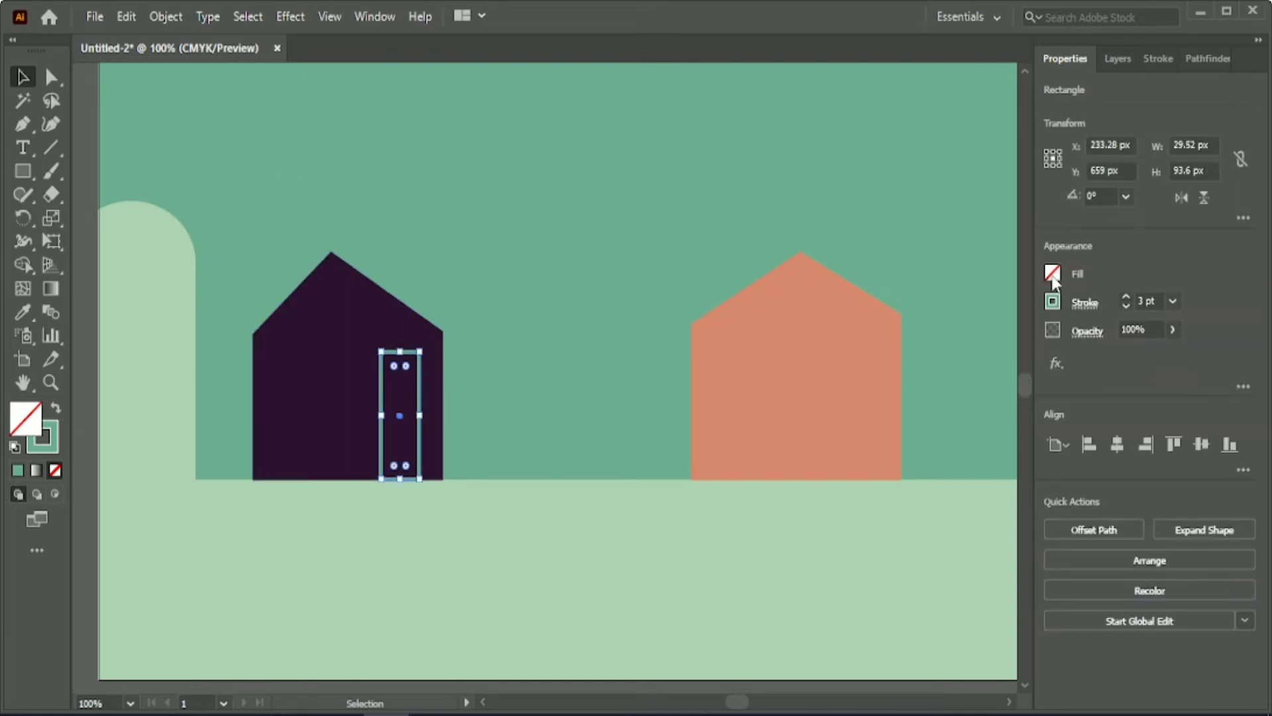
left_click(22, 312)
scroll(667, 310, "down", 3)
left_click_drag(731, 703, 742, 704)
scroll(735, 397, "up", 3)
left_click(737, 167)
key("v")
Set the door's green outline to 4 pt and align the stroke to the outside of the shape.
scroll(428, 546, "up", 2)
left_click(1141, 300)
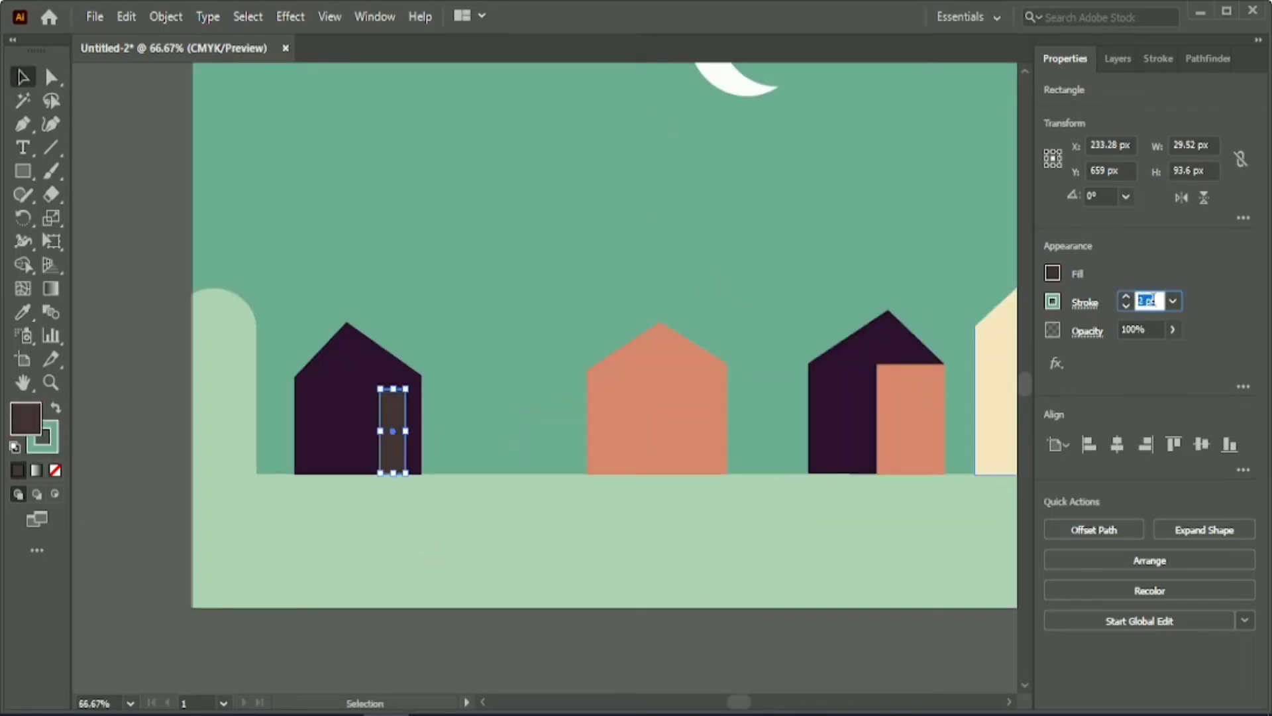
left_click(424, 518)
scroll(440, 535, "up", 1)
left_click(374, 381)
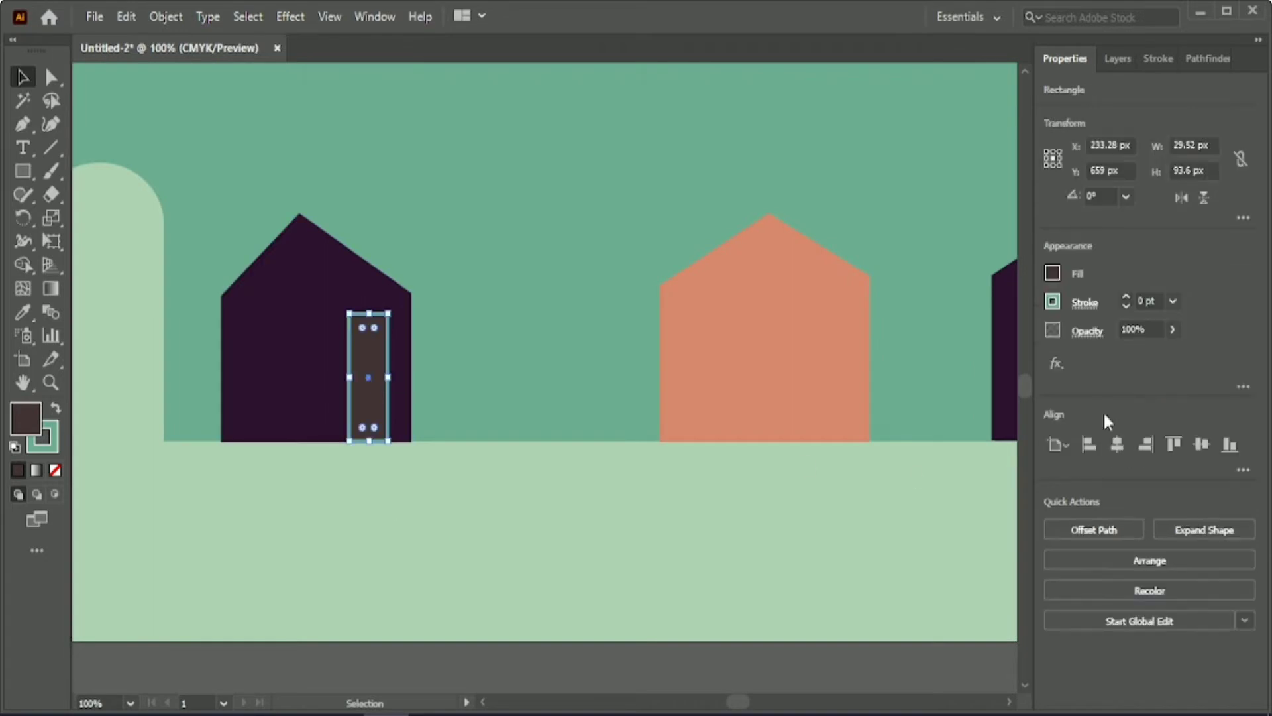
left_click(1150, 301)
scroll(1152, 302, "up", 4)
left_click(1158, 60)
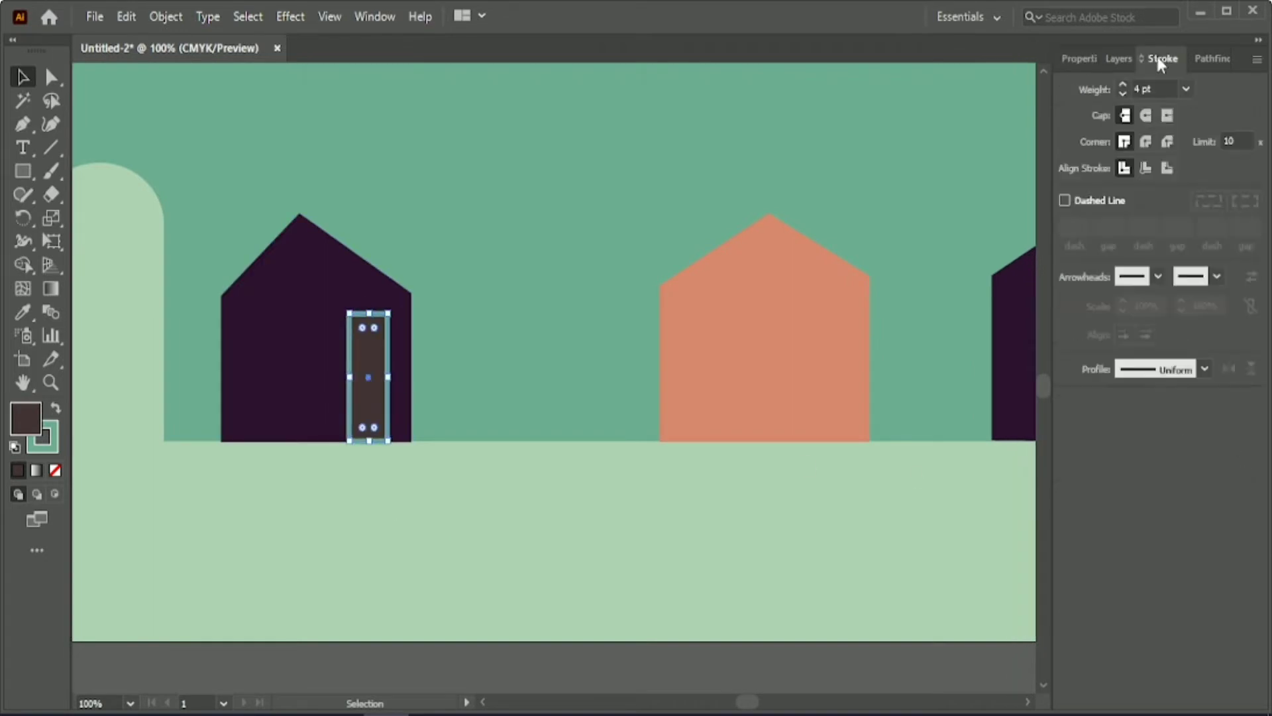
left_click(1146, 167)
left_click(1166, 169)
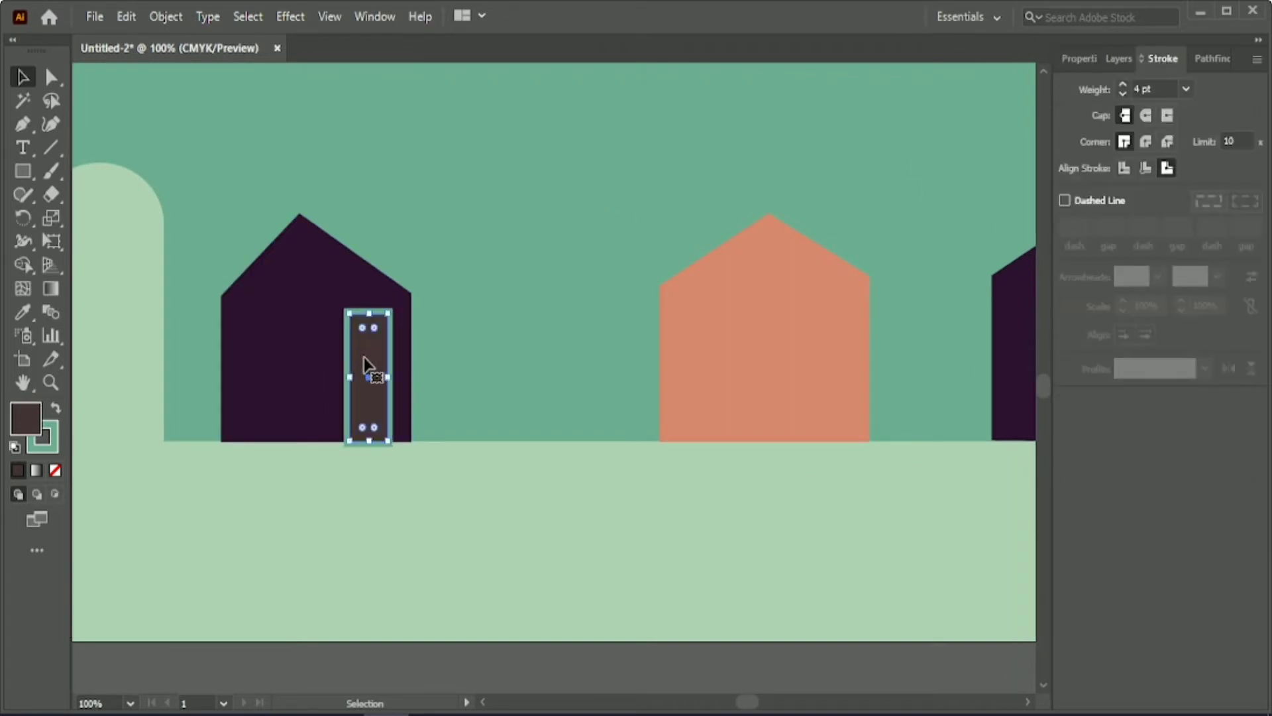
Nudge the door up so its frame rests on the ground line, and slightly left within the house.
key("Up")
key("Up")
key("Up")
key("Up")
key("Left")
key("Left")
key("Left")
key("Left")
key("Left")
key("Left")
key("Left")
key("Left")
key("Left")
key("Left")
key("Left")
key("Left")
key("Left")
key("Left")
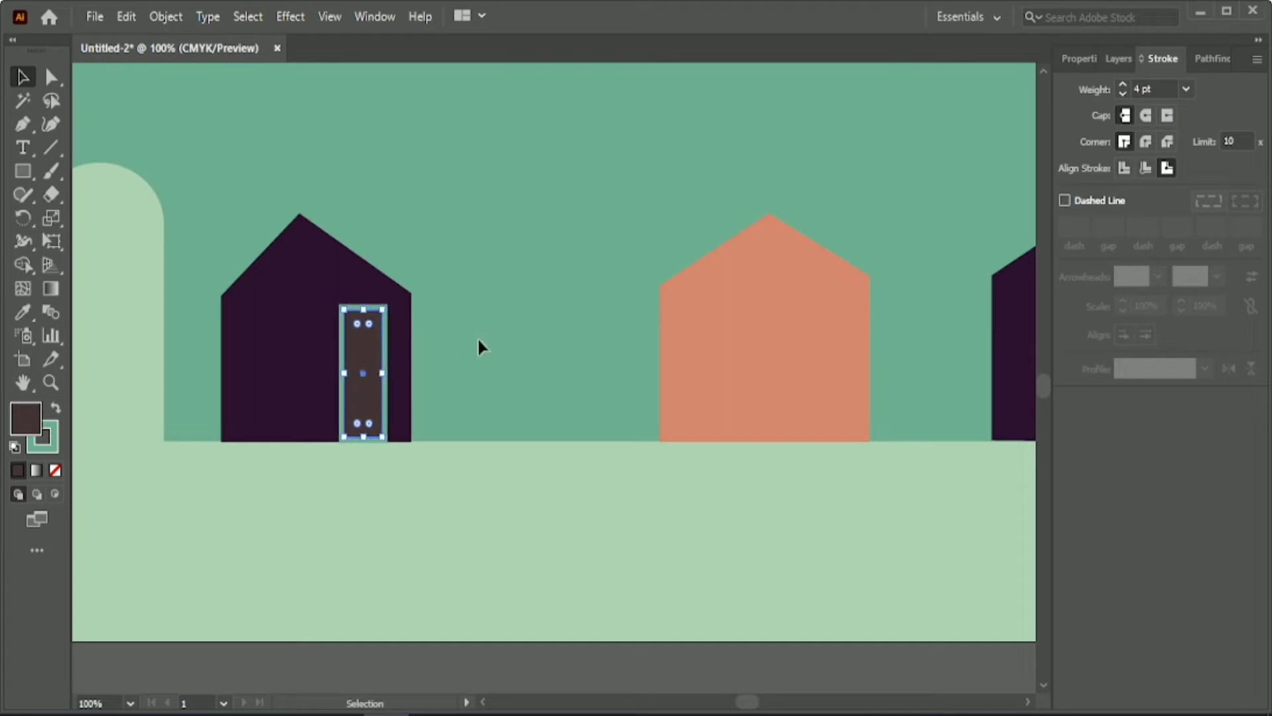
left_click(316, 508)
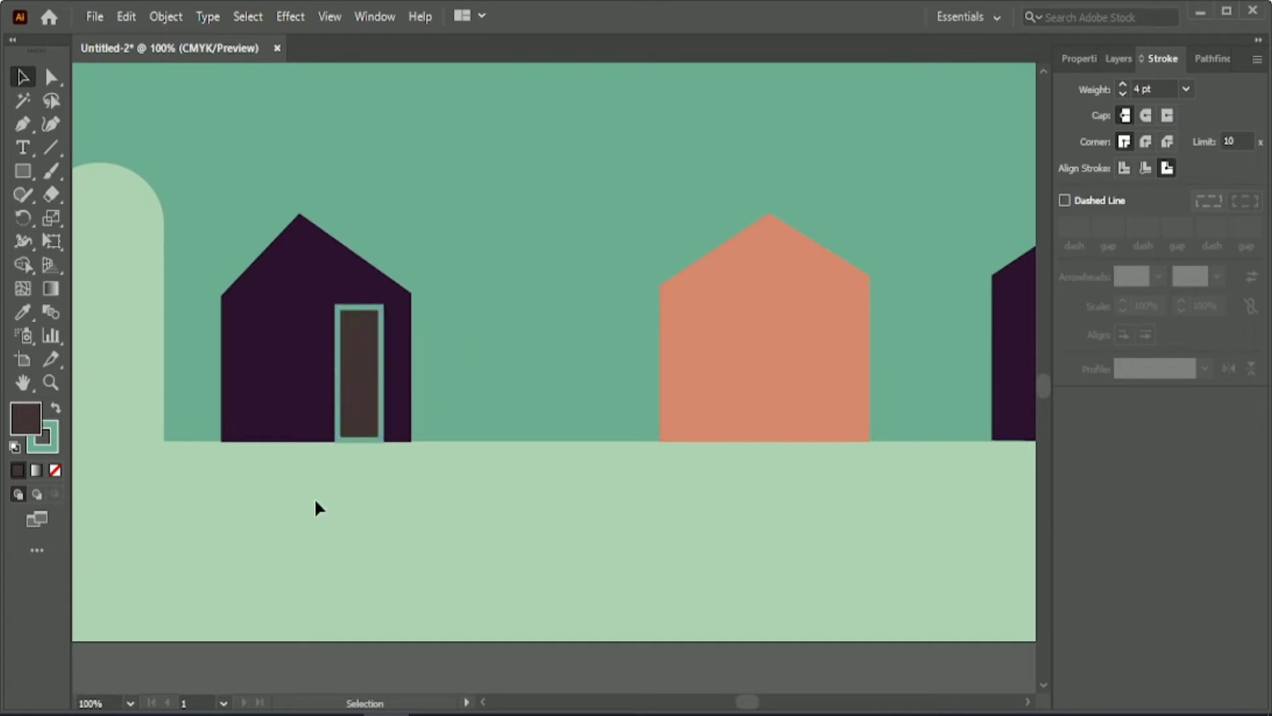
Draw a horizontal green crossbar line across the upper part of the door.
left_click(50, 147)
left_click_drag(337, 339, 378, 339)
key("v")
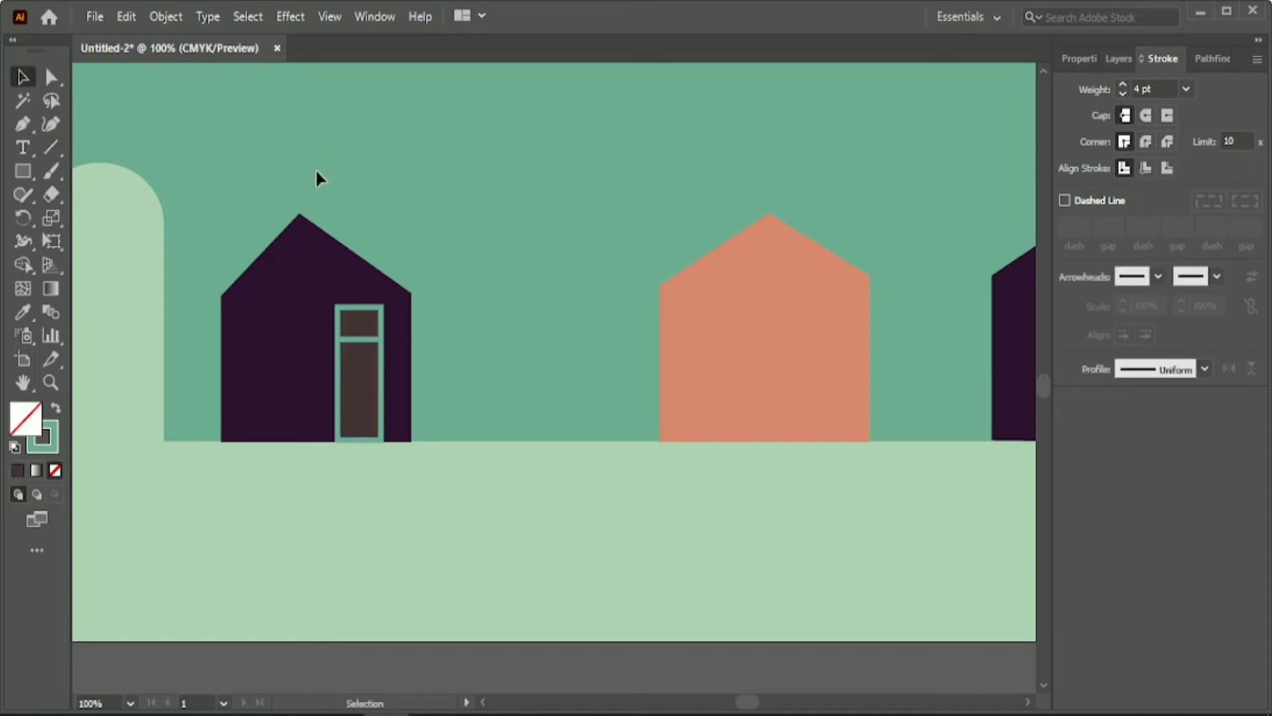
Draw a tall window rectangle to the left of the door and copy the door's brown fill and green outline onto it.
left_click(22, 171)
mouse_move(255, 293)
left_mouse_down()
mouse_move(292, 392)
mouse_move(318, 389)
mouse_move(310, 401)
left_mouse_up()
double_click(28, 418)
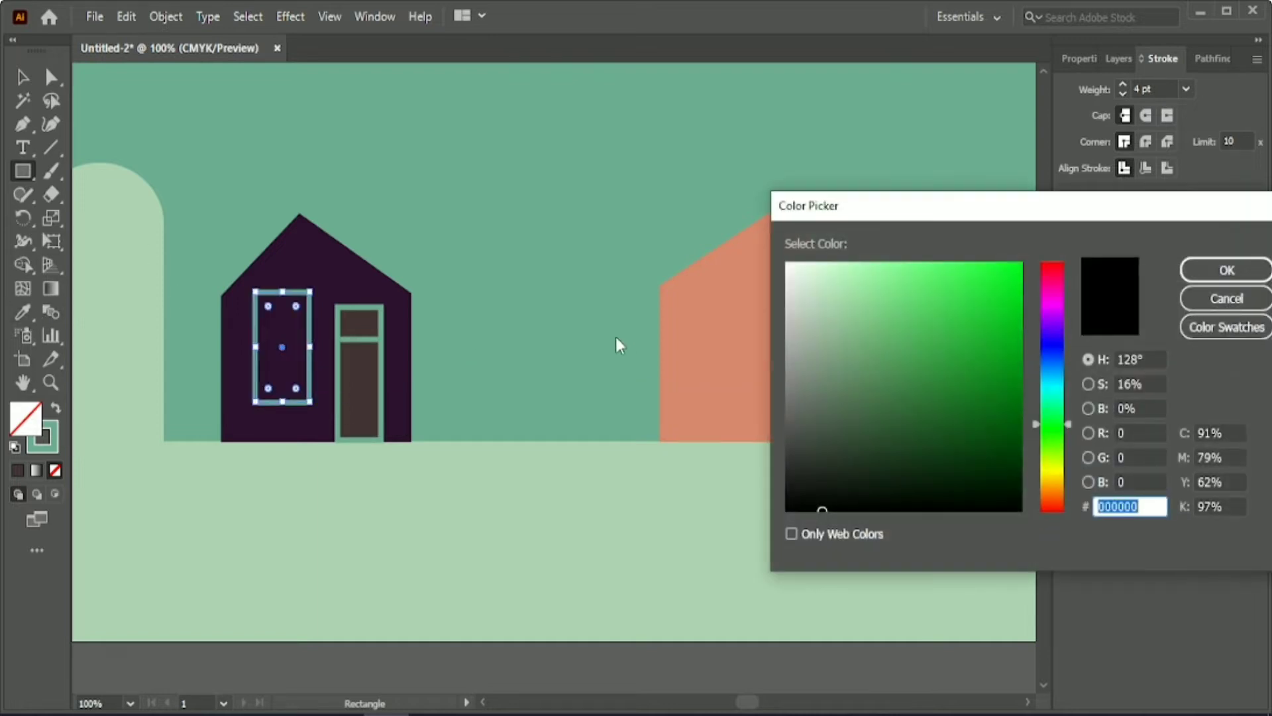
left_click(1224, 296)
key("i")
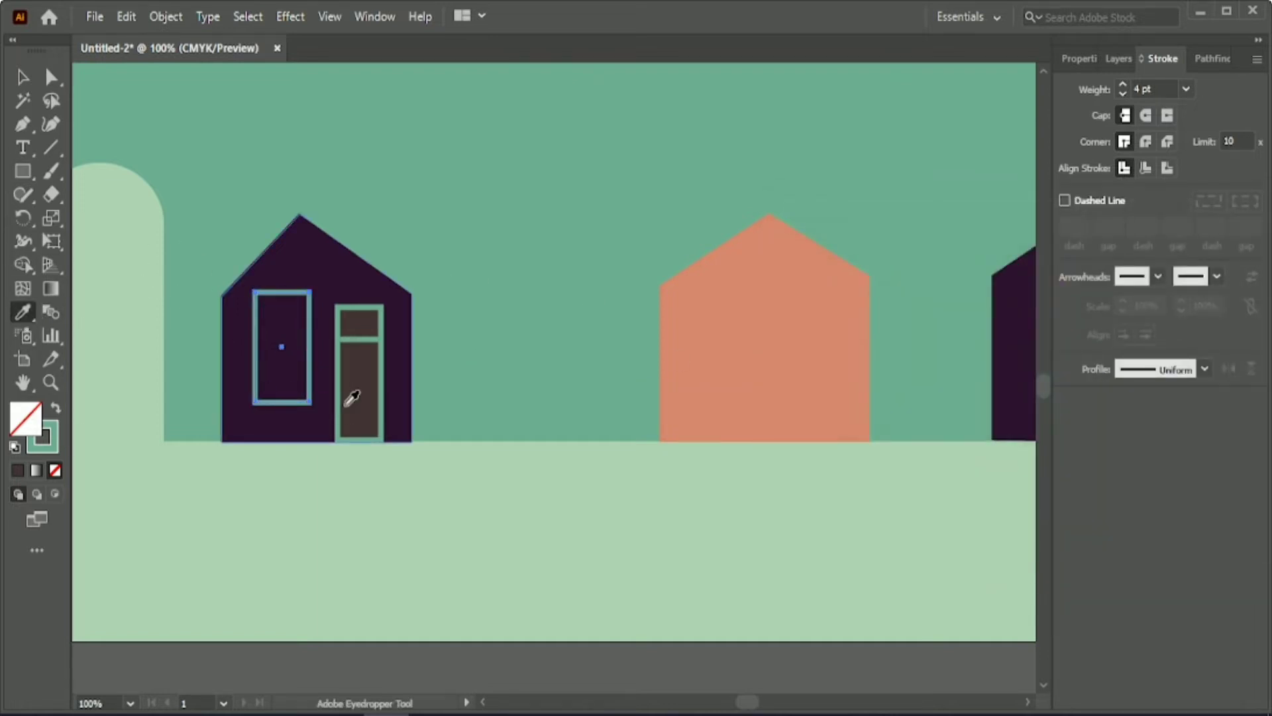
left_click(355, 406)
left_click(24, 75)
Change the window's fill to black and lighten it to a very dark grey.
double_click(33, 407)
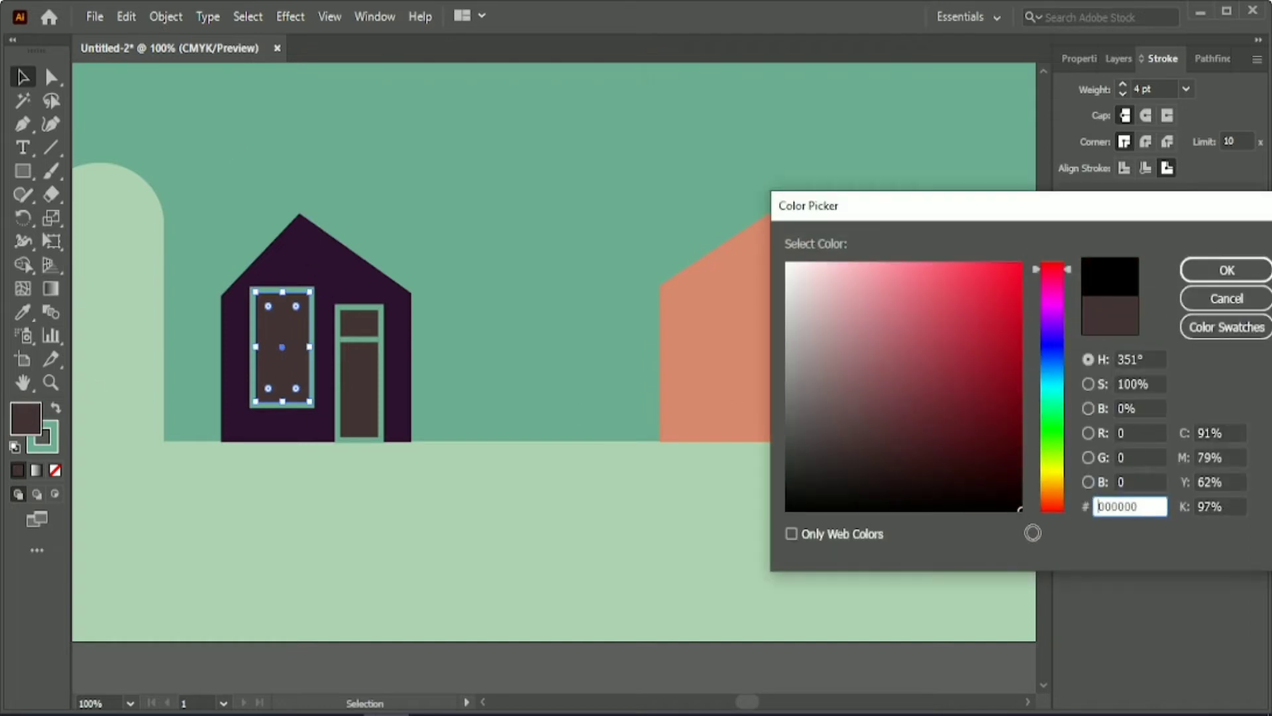
left_click(1222, 265)
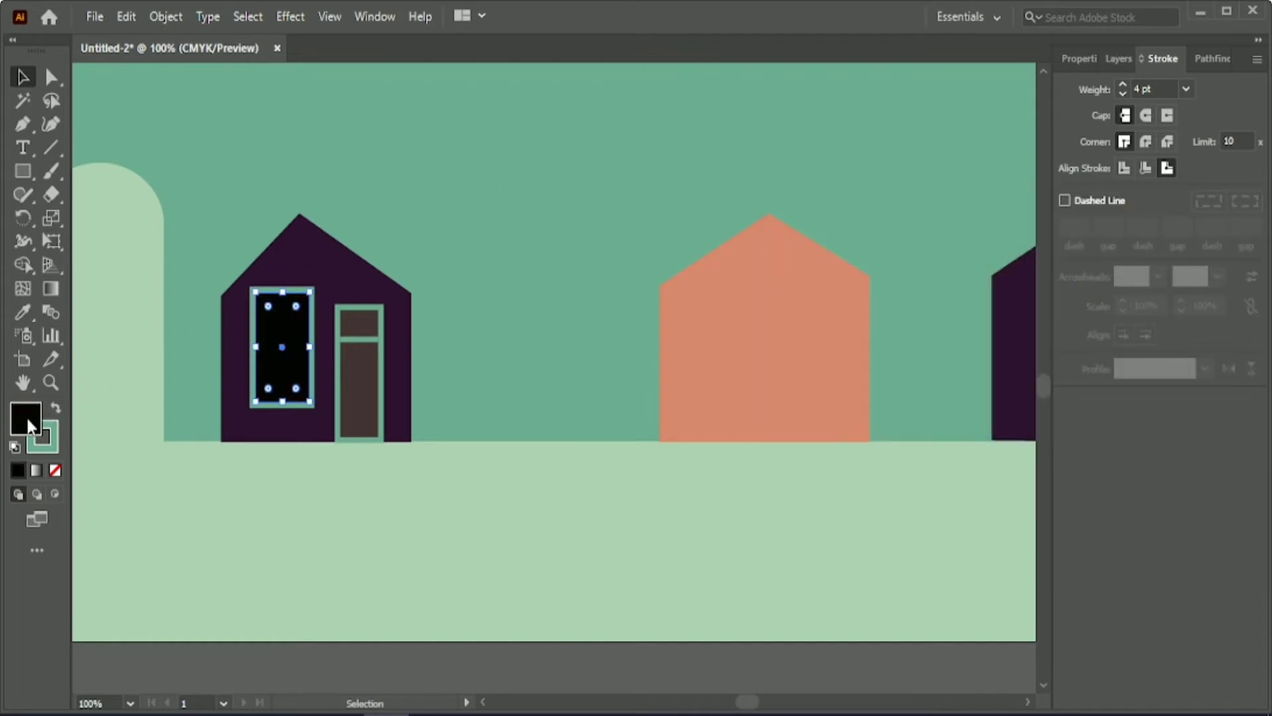
double_click(28, 424)
left_click_drag(786, 488, 788, 471)
left_click(1223, 270)
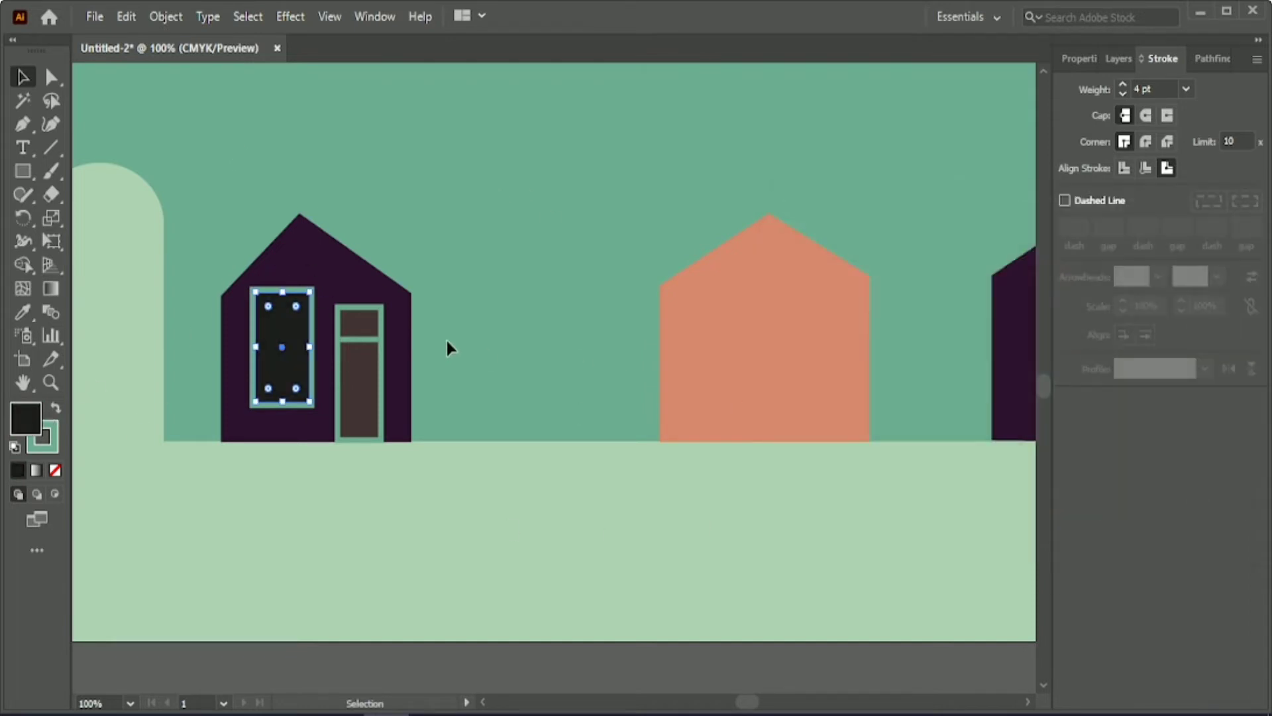
Shorten the door together with its crossbar and move it right, closer to the house's right wall.
left_click(358, 358)
left_click(357, 340, "shift")
left_click_drag(359, 310, 361, 328)
key("Right")
key("Right")
key("Right")
key("Right")
key("Right")
key("Right")
key("Right")
key("Right")
key("Right")
key("Right")
key("Right")
key("Right")
key("Right")
key("Up")
key("Down")
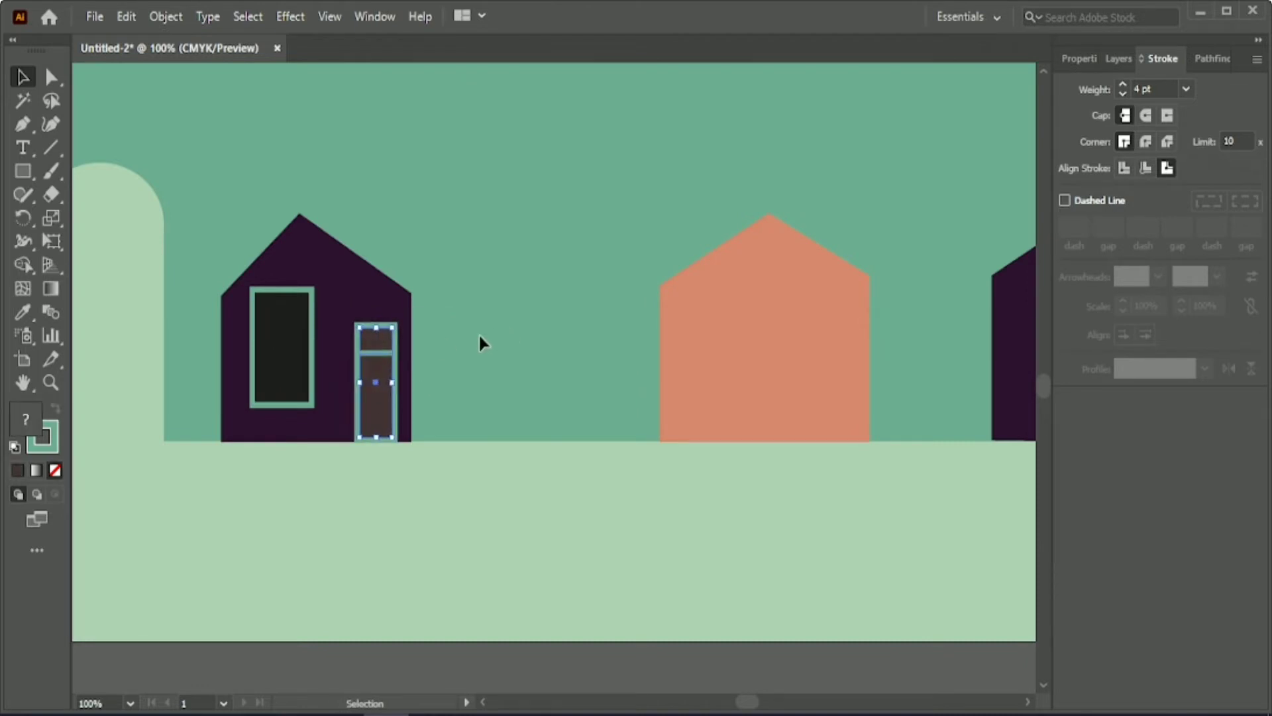
key("Left")
key("Left")
left_click(470, 334)
Make the window slightly smaller by lowering its top edge, and nudge it into place beside the door.
left_click(270, 348)
left_click_drag(282, 294, 282, 304)
key("Down")
key("Down")
key("Down")
key("Down")
key("Down")
key("Down")
key("Down")
key("Down")
key("Down")
key("Down")
key("Down")
key("Down")
key("Left")
key("Left")
key("Up")
key("Up")
key("Up")
key("Up")
key("Up")
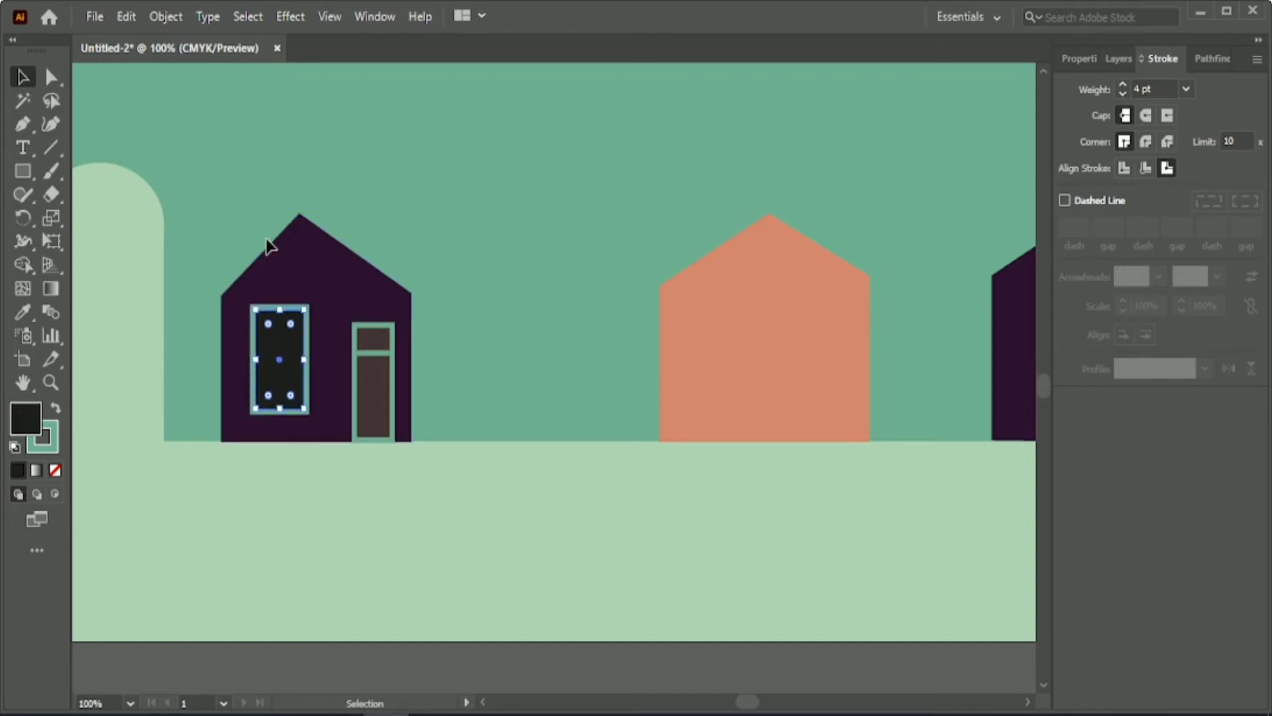
Draw a vertical bar down the window's middle and a horizontal bar across its upper part.
left_click(22, 79)
left_click(54, 149)
left_click_drag(279, 309, 279, 408)
left_click_drag(251, 333, 304, 334)
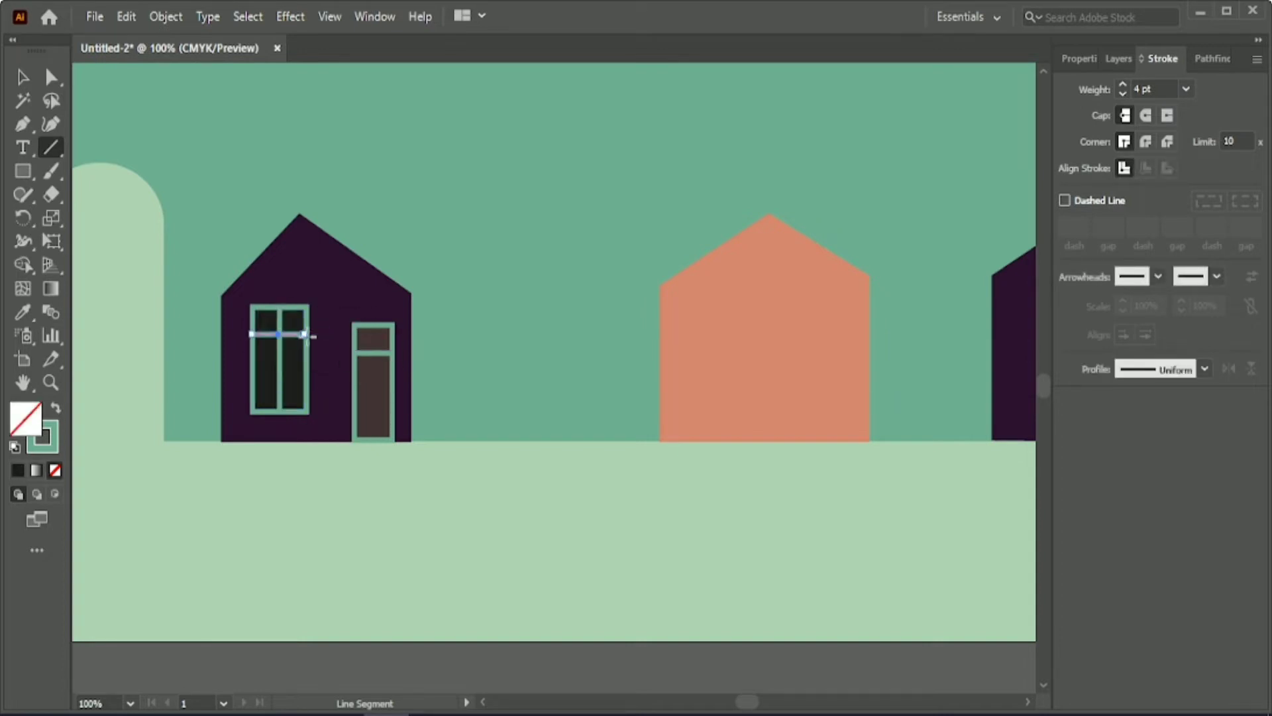
left_click(22, 79)
left_click(514, 194)
Recolour the window's two glazing bars pale khaki yellow by reducing the stroke's cyan, and give the panes the dark brown fill.
scroll(518, 197, "down", 1)
scroll(519, 196, "up", 3)
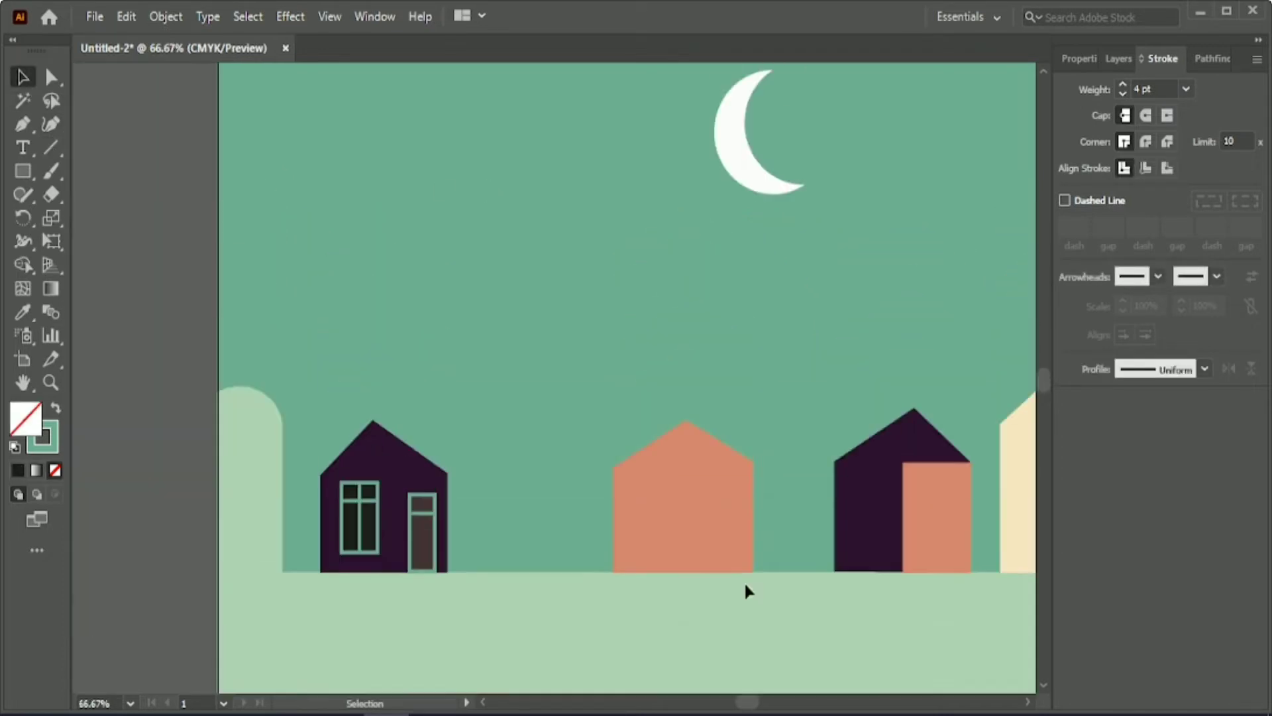
scroll(751, 633, "down", 1)
left_click_drag(754, 704, 763, 705)
scroll(724, 556, "up", 1)
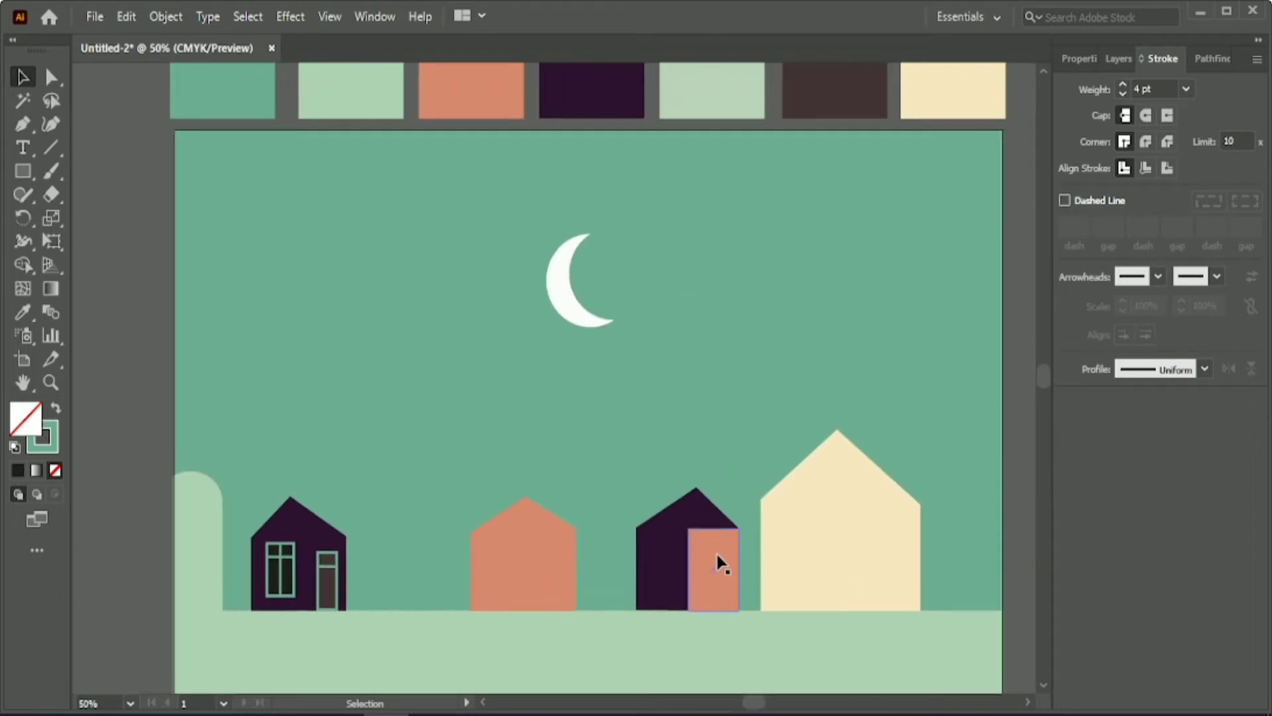
left_click(293, 570)
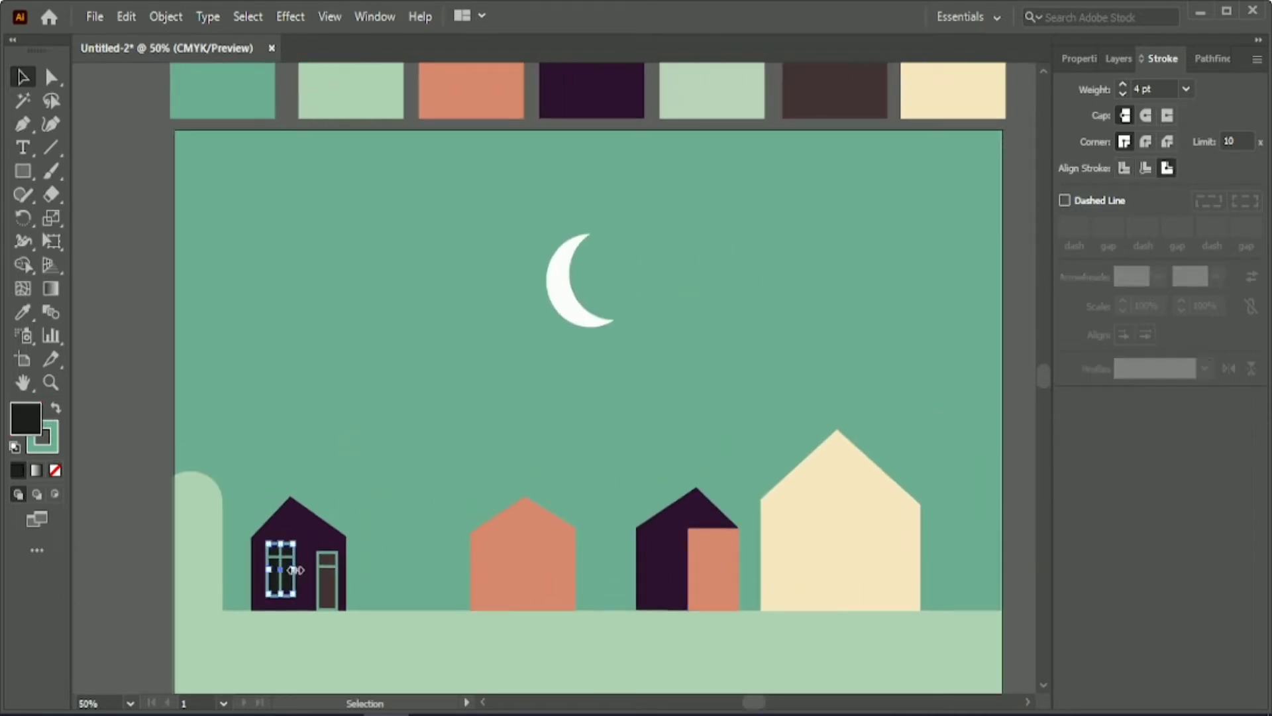
scroll(293, 570, "up", 3)
left_click(260, 534)
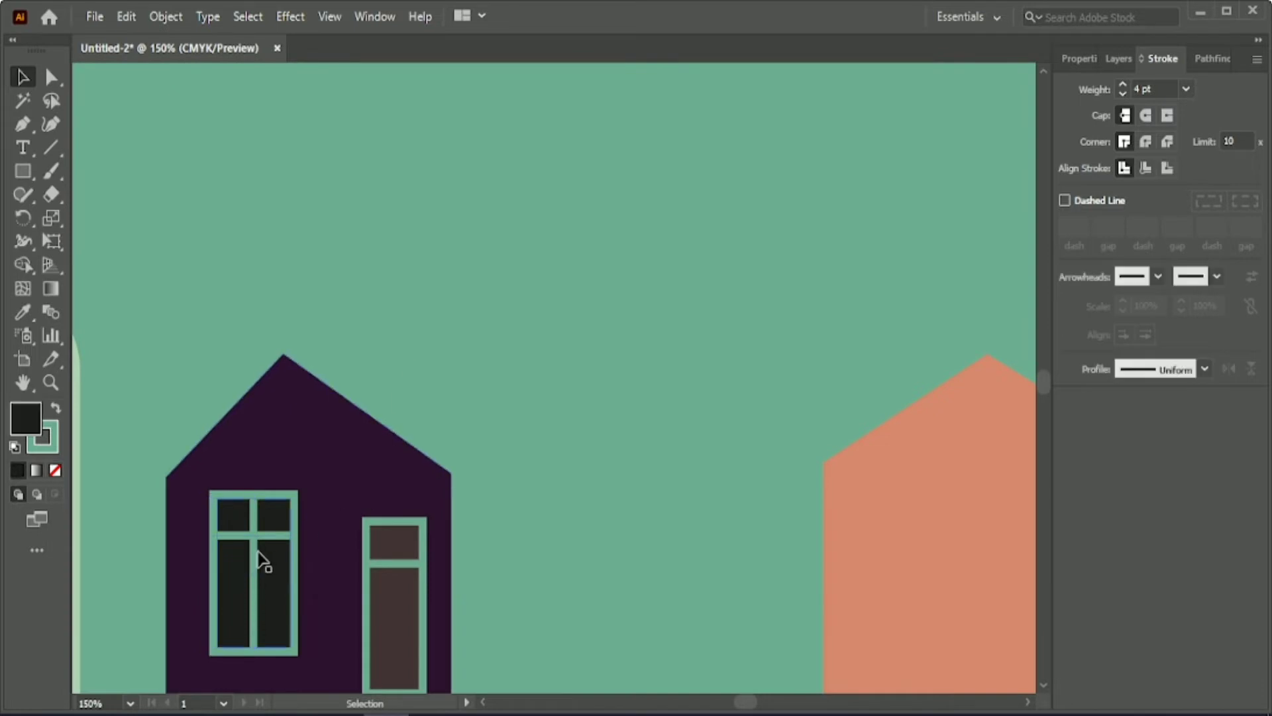
left_click(254, 578, "shift")
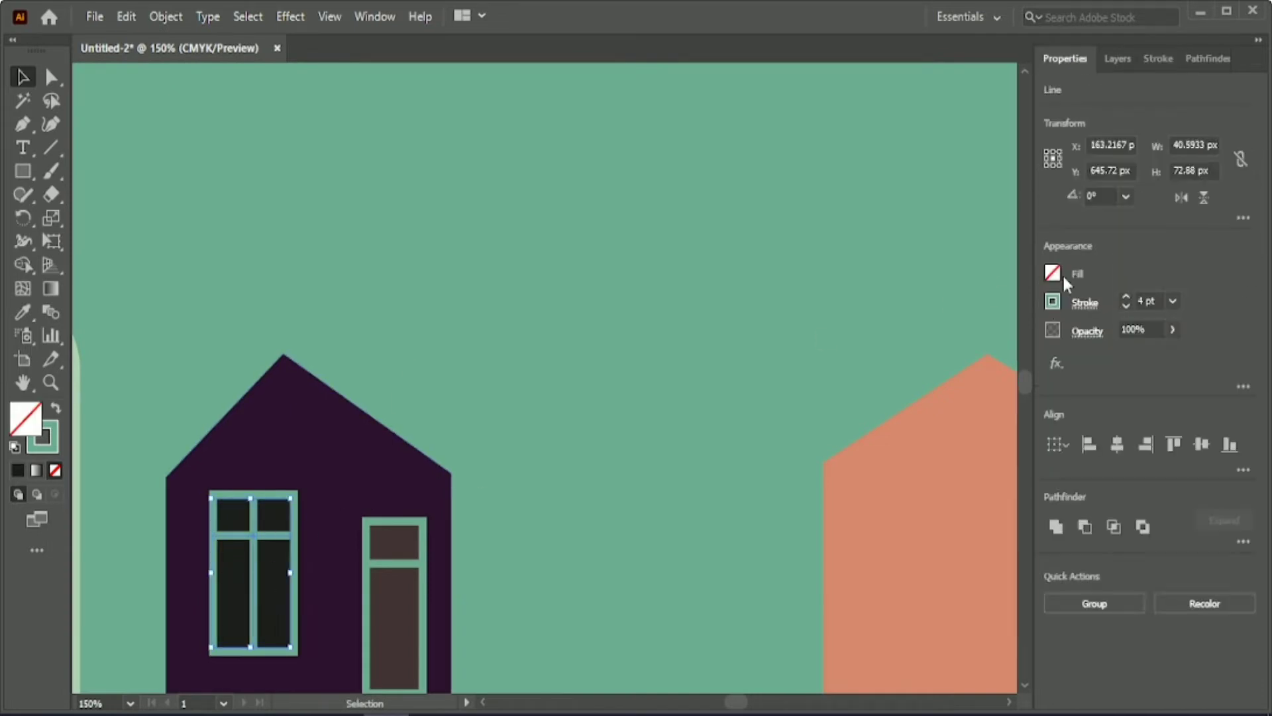
left_click(1050, 301)
left_click(970, 341)
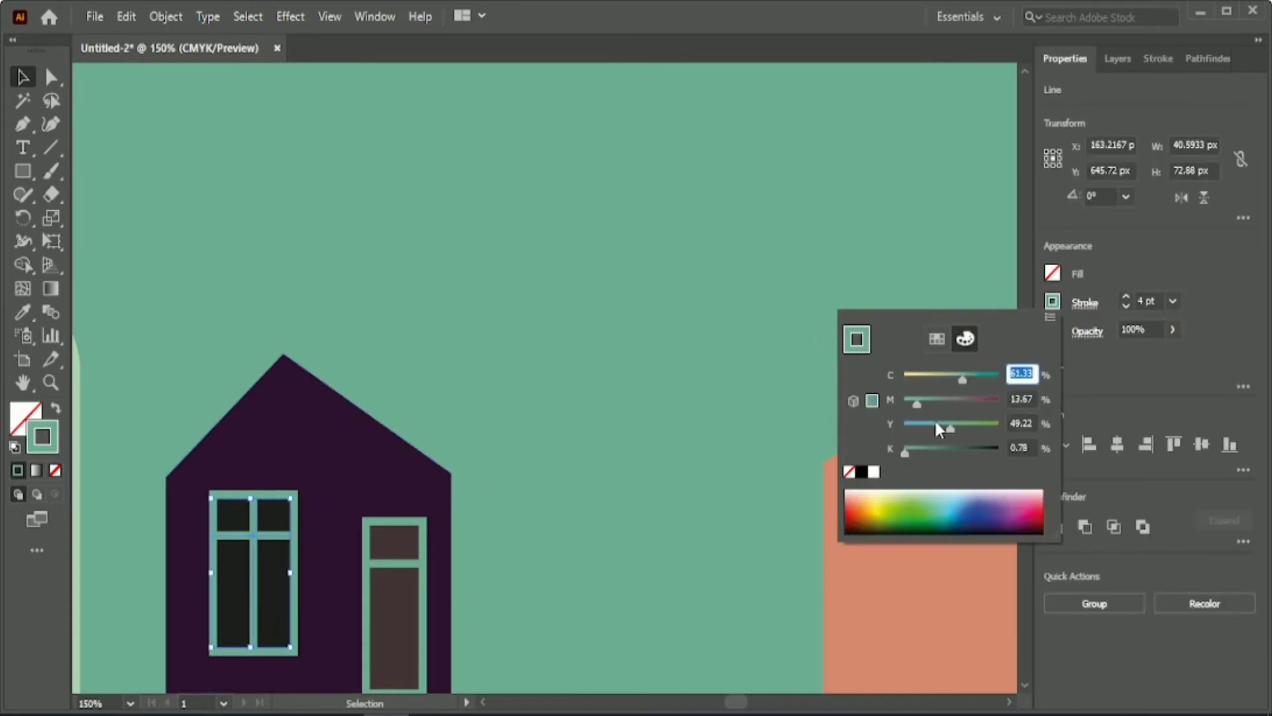
left_click_drag(963, 380, 926, 379)
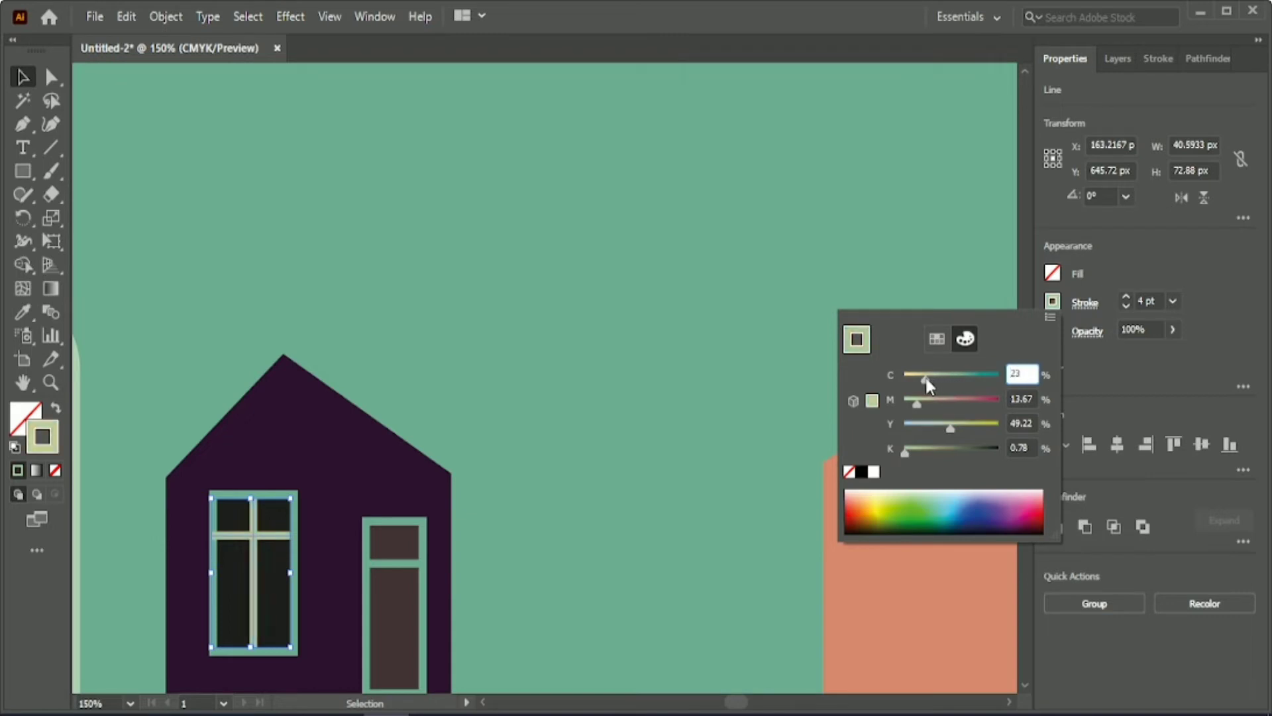
left_click(604, 324)
Save the khaki yellow stroke colour of the window's vertical bar as a new swatch.
left_click(254, 543)
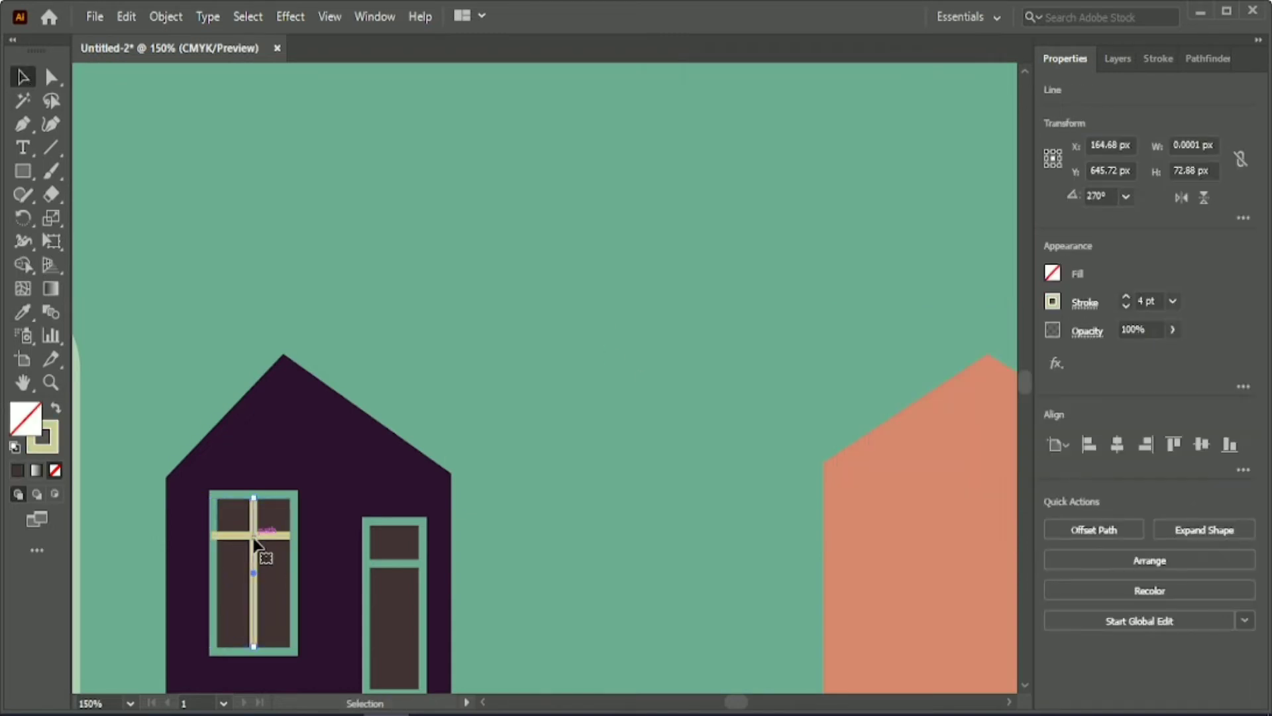
left_click(1052, 301)
left_click(937, 338)
left_click(1003, 533)
left_click(633, 513)
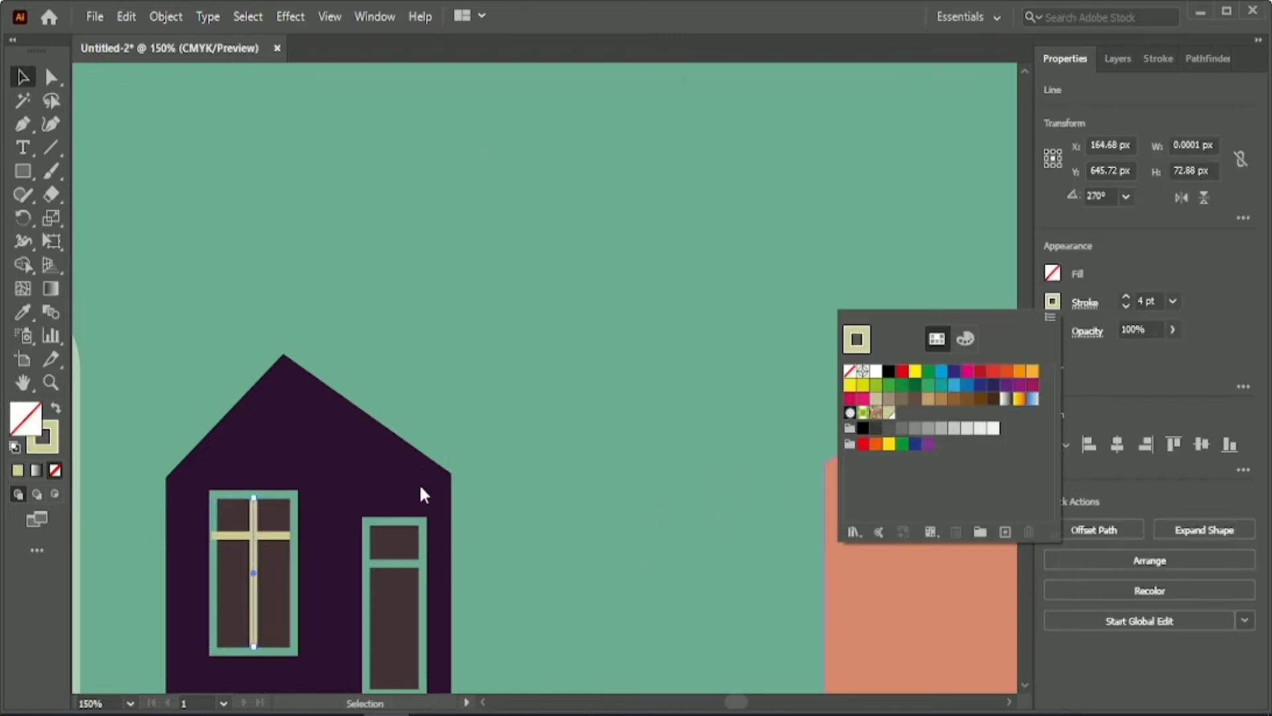
Apply the saved khaki yellow swatch to the window frame's outline.
left_click(292, 552)
left_click(291, 551)
left_click(1053, 303)
left_click(889, 413)
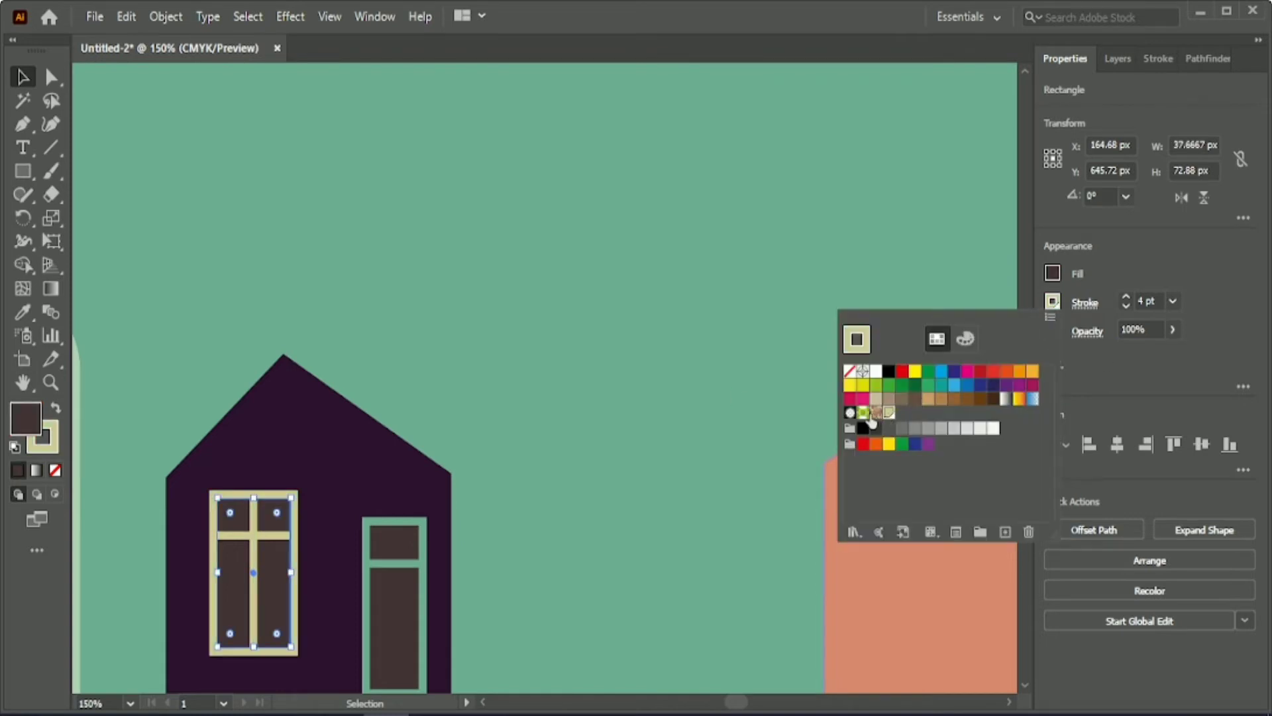
left_click(596, 342)
left_click(595, 342)
scroll(602, 338, "down", 2)
left_click(275, 441)
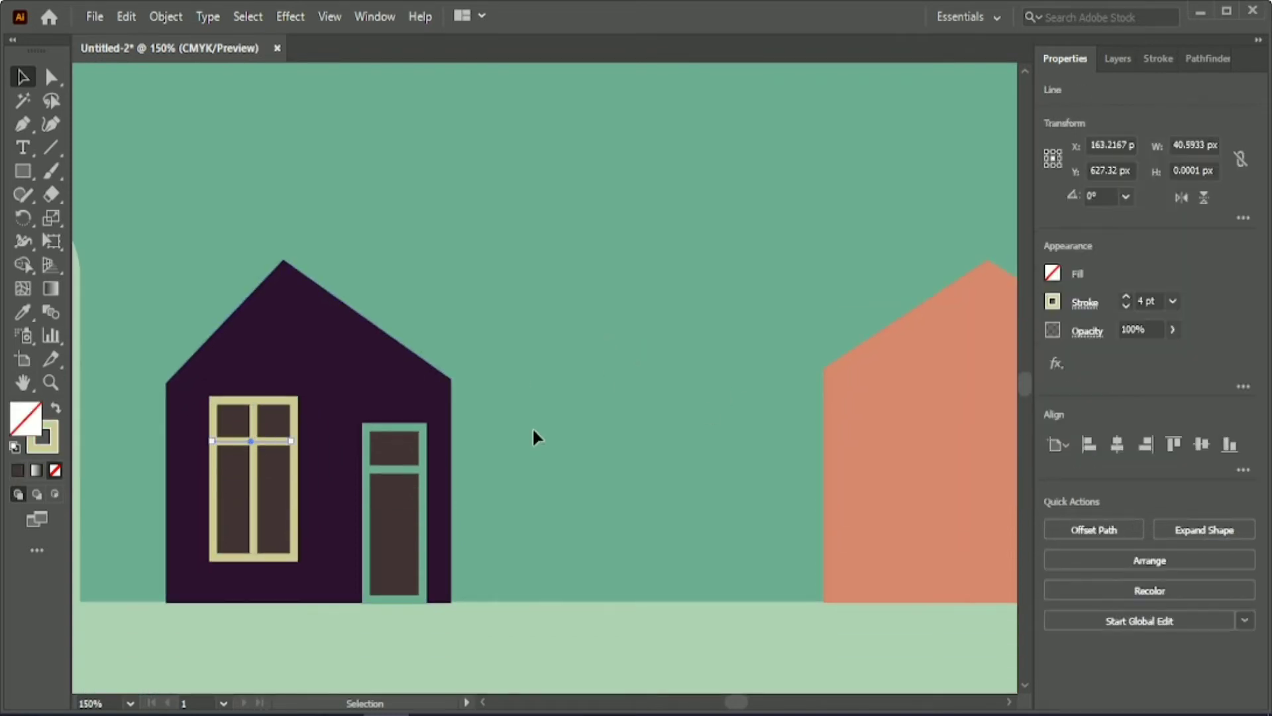
left_click(602, 376)
Draw a rectangle about 15 by 29 px on the ground right of the leftmost house and fill it with the house's dark purple.
key("m")
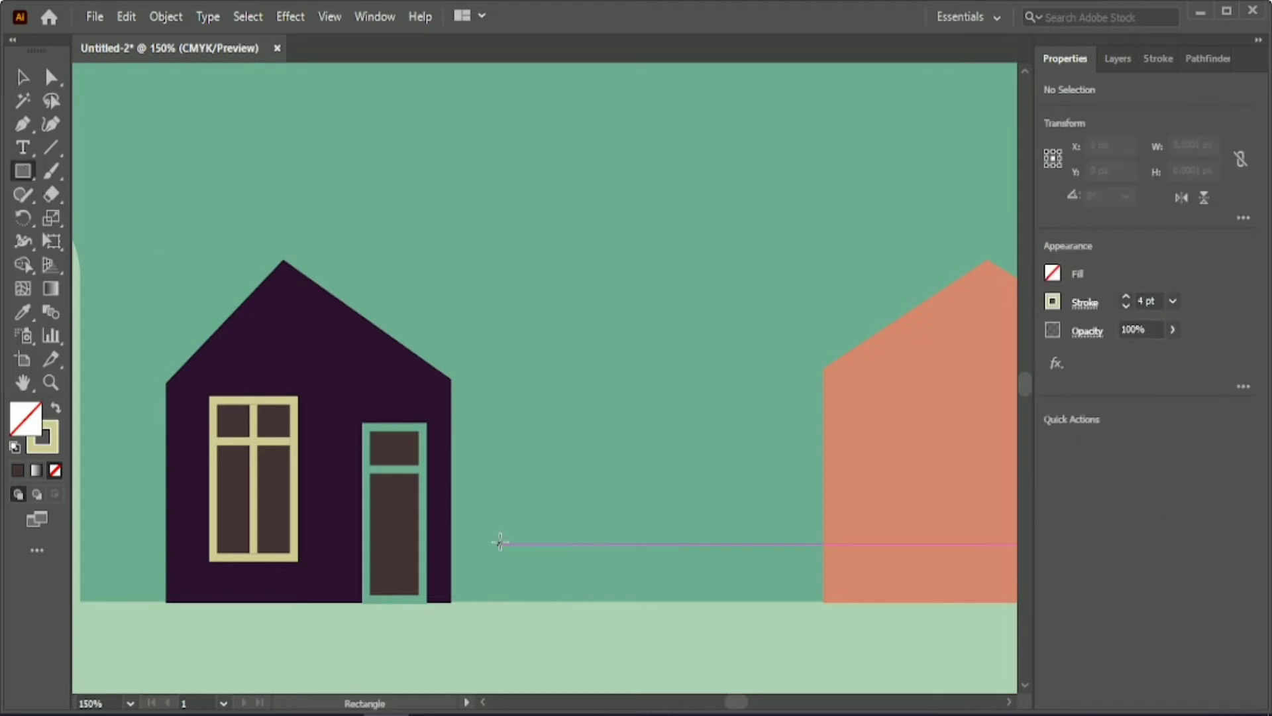
left_click_drag(514, 543, 544, 601)
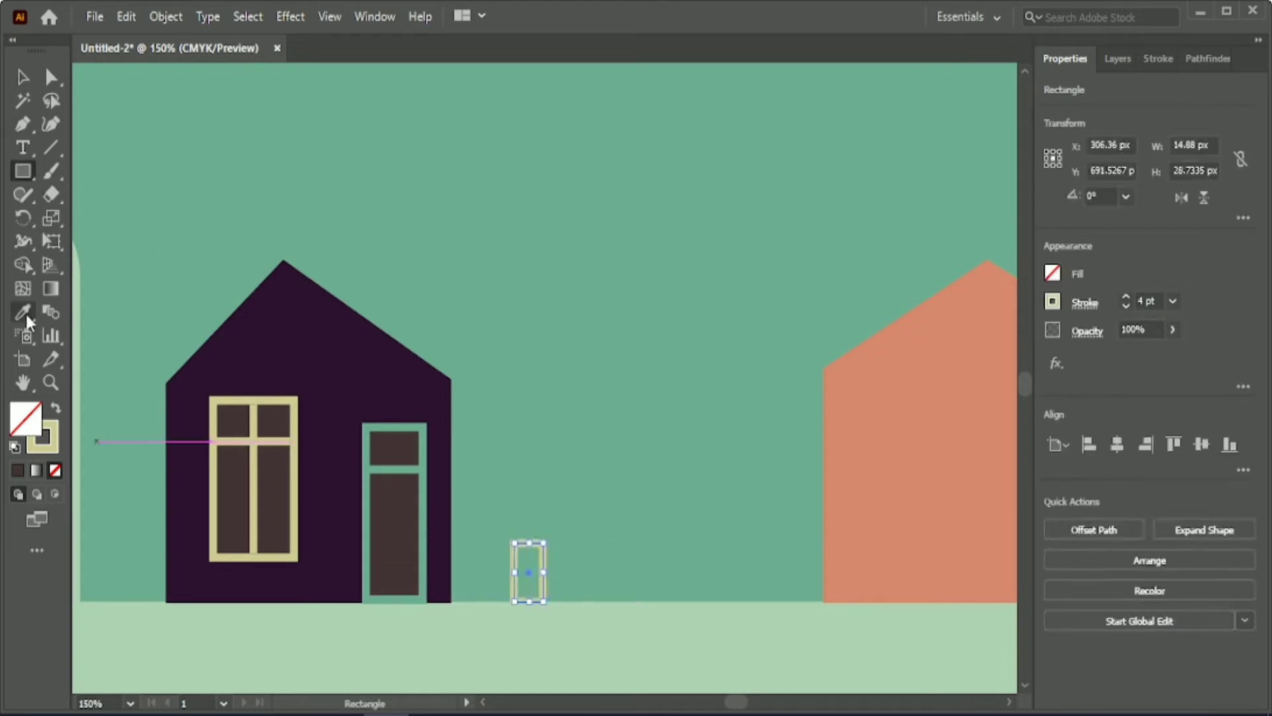
left_click(26, 313)
left_click(331, 431)
key("v")
left_click(570, 526)
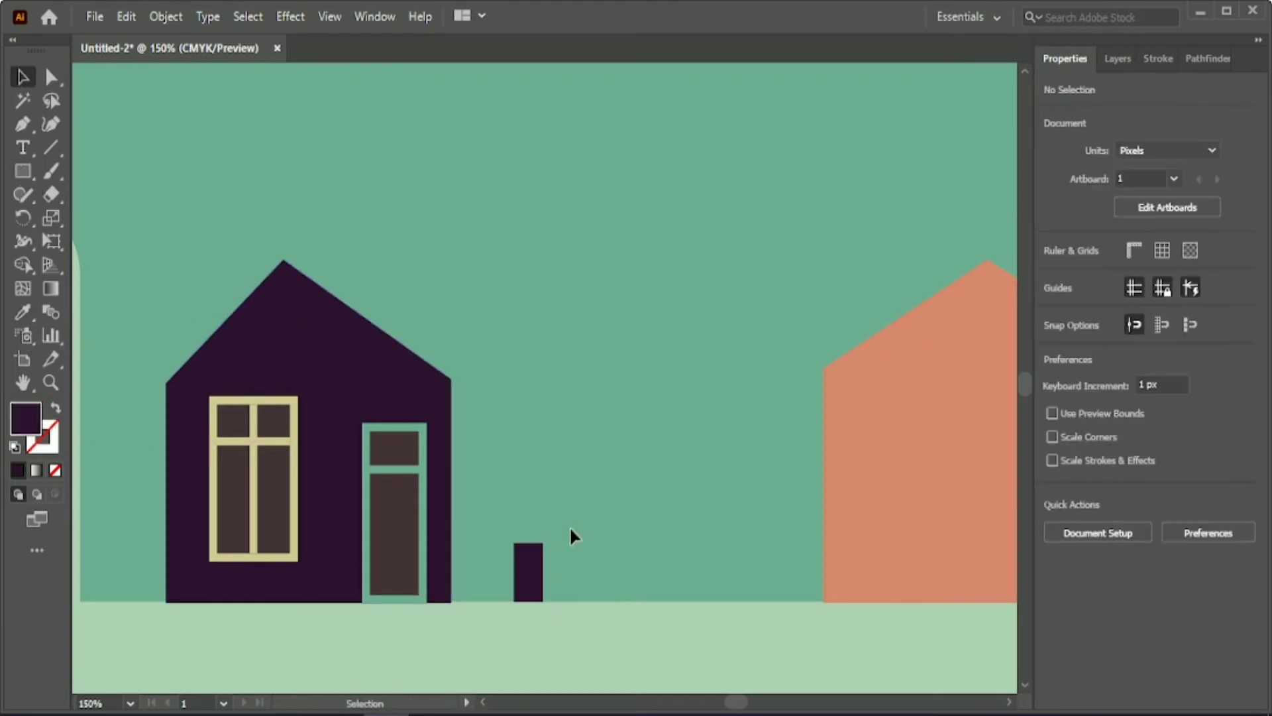
Shorten the small dark purple rectangle beside the leftmost house from its upper edge, keeping it standing on the ground.
left_click(531, 570)
left_click_drag(528, 543, 529, 559)
left_click(594, 534)
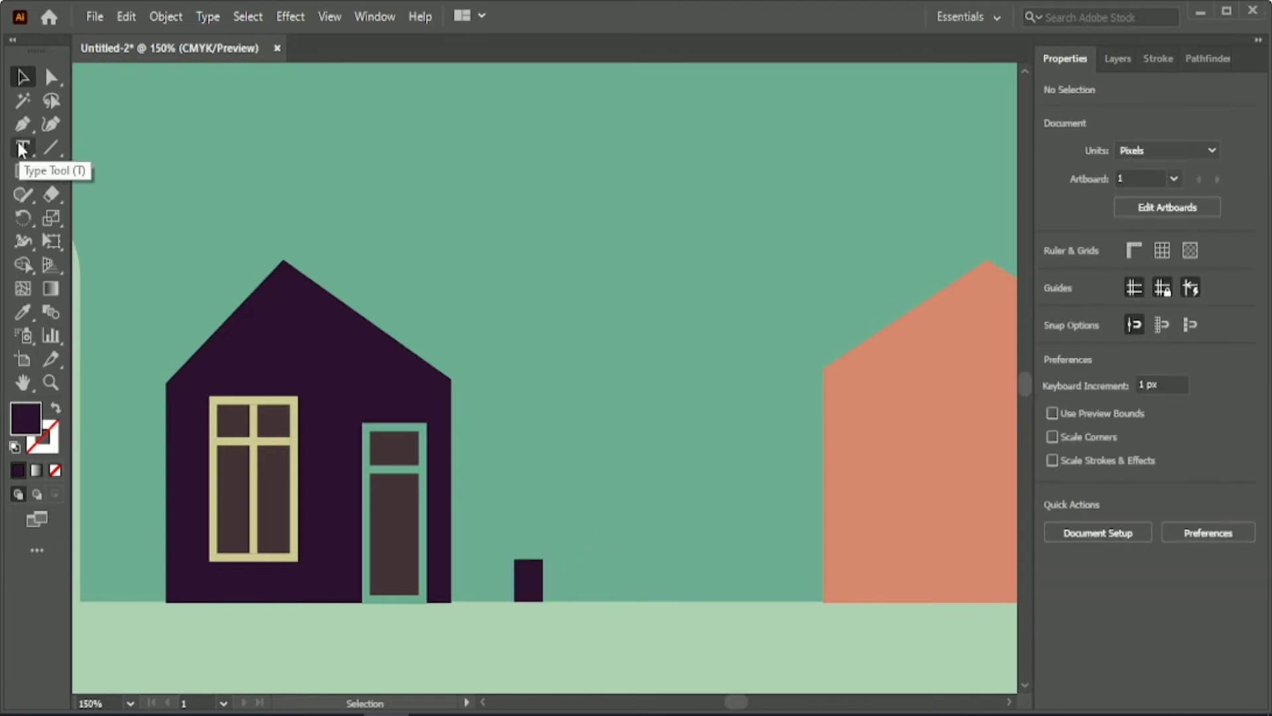
Draw a vertical lamp pole line about 230 px tall rising from the small rectangle and set its stroke to 5 pt.
left_click(51, 147)
left_click_drag(544, 601, 549, 198)
left_click_drag(527, 99, 529, 99)
left_click(1165, 298)
scroll(1165, 298, "up", 5)
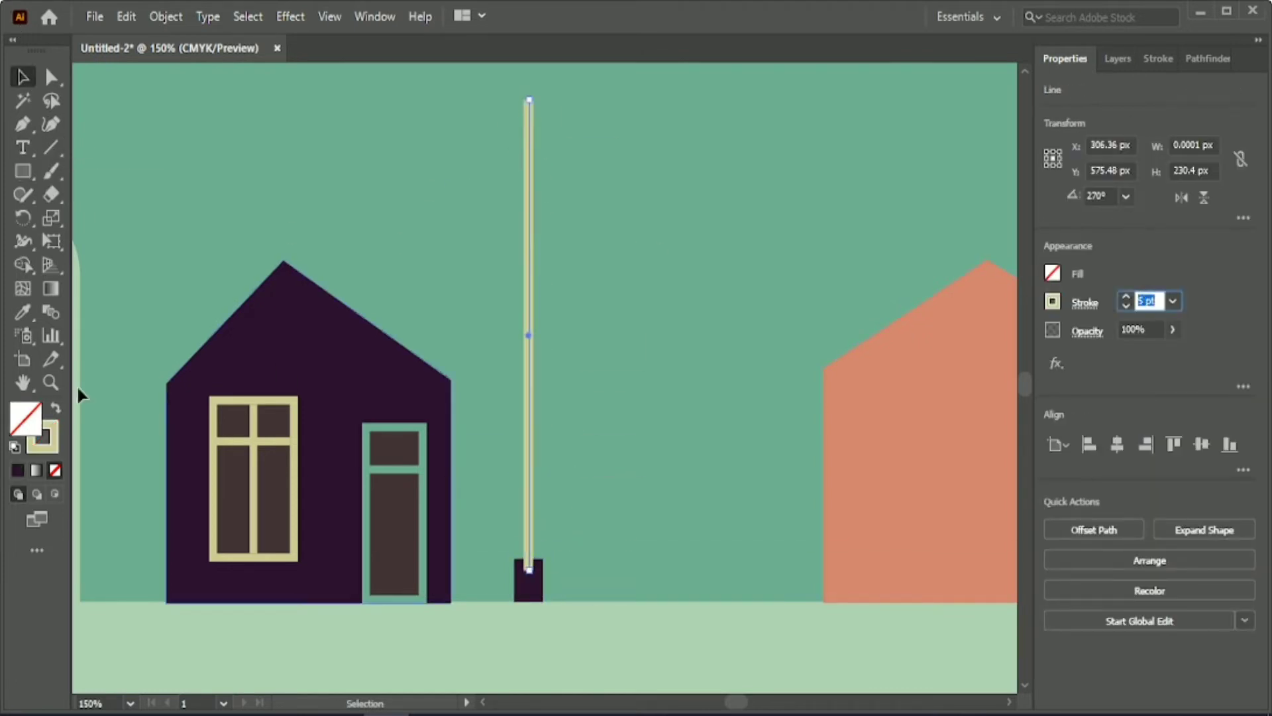
Colour the lamp pole's stroke dark purple.
left_click(17, 470)
left_click(841, 72)
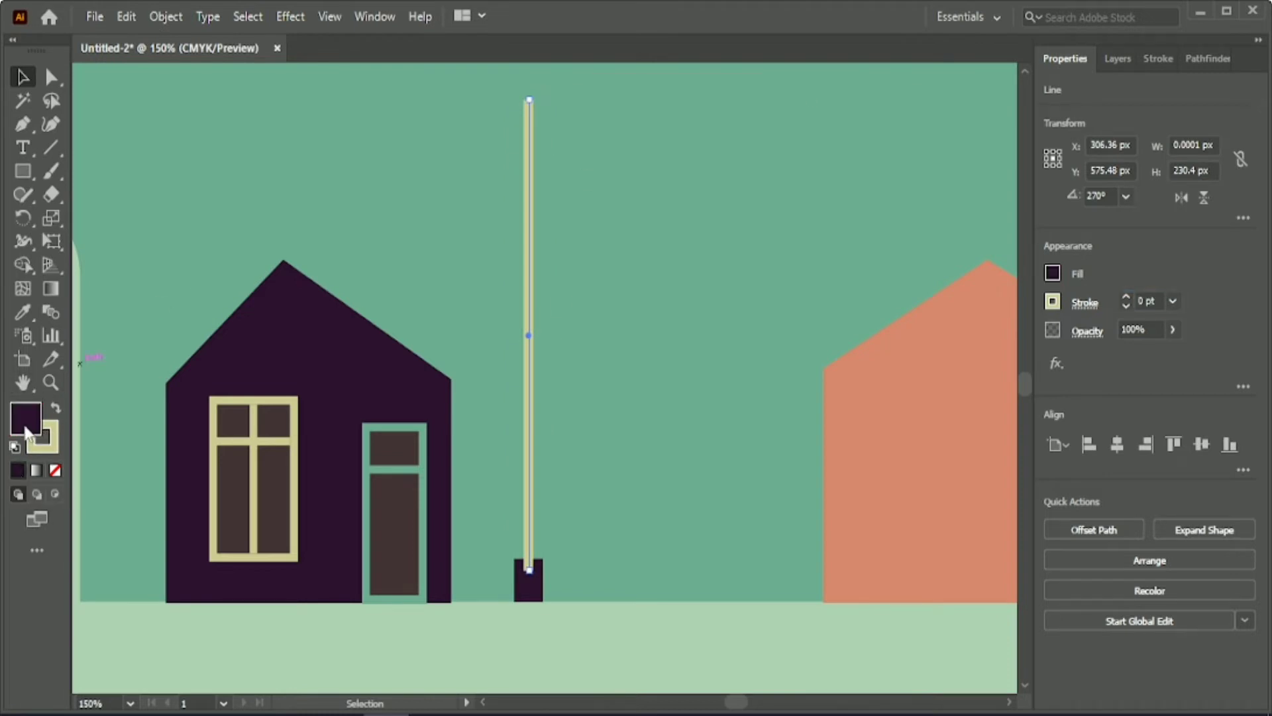
key("shift+x")
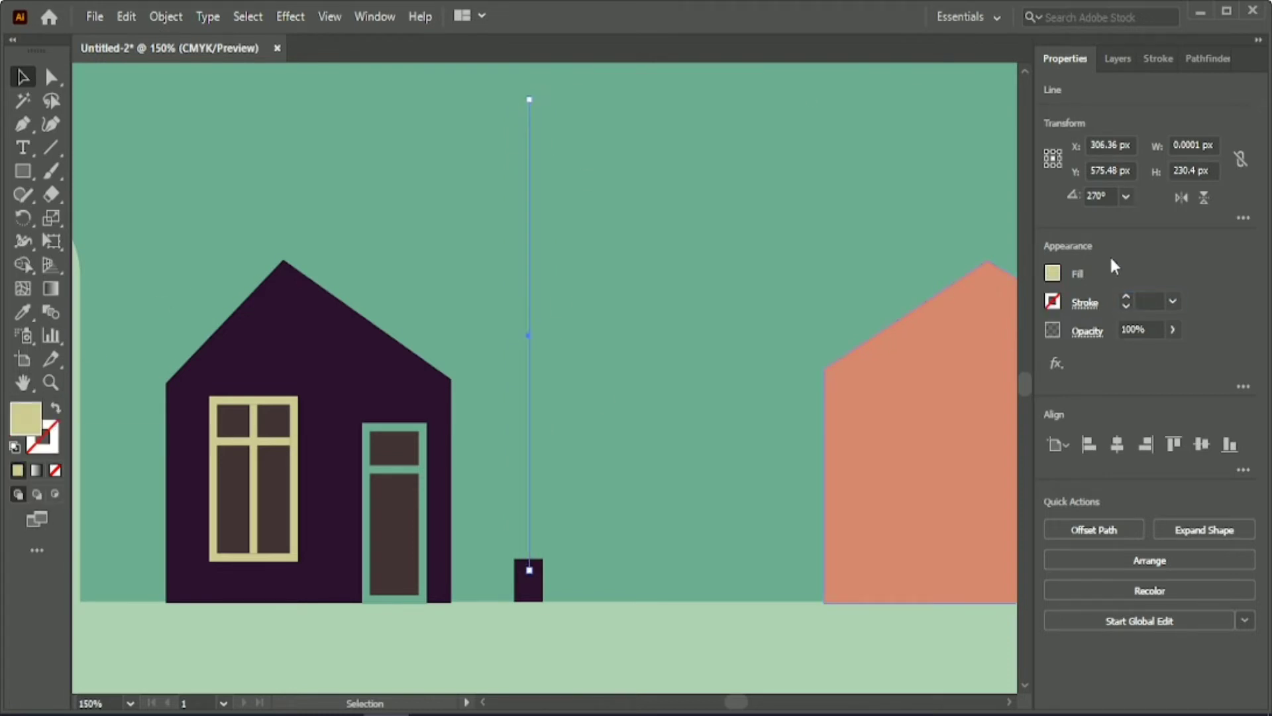
key("ctrl+z")
Give the lamp pole round caps and round joins, and set its stroke weight to 4 pt.
left_click(1161, 59)
left_click(1146, 116)
left_click(1146, 141)
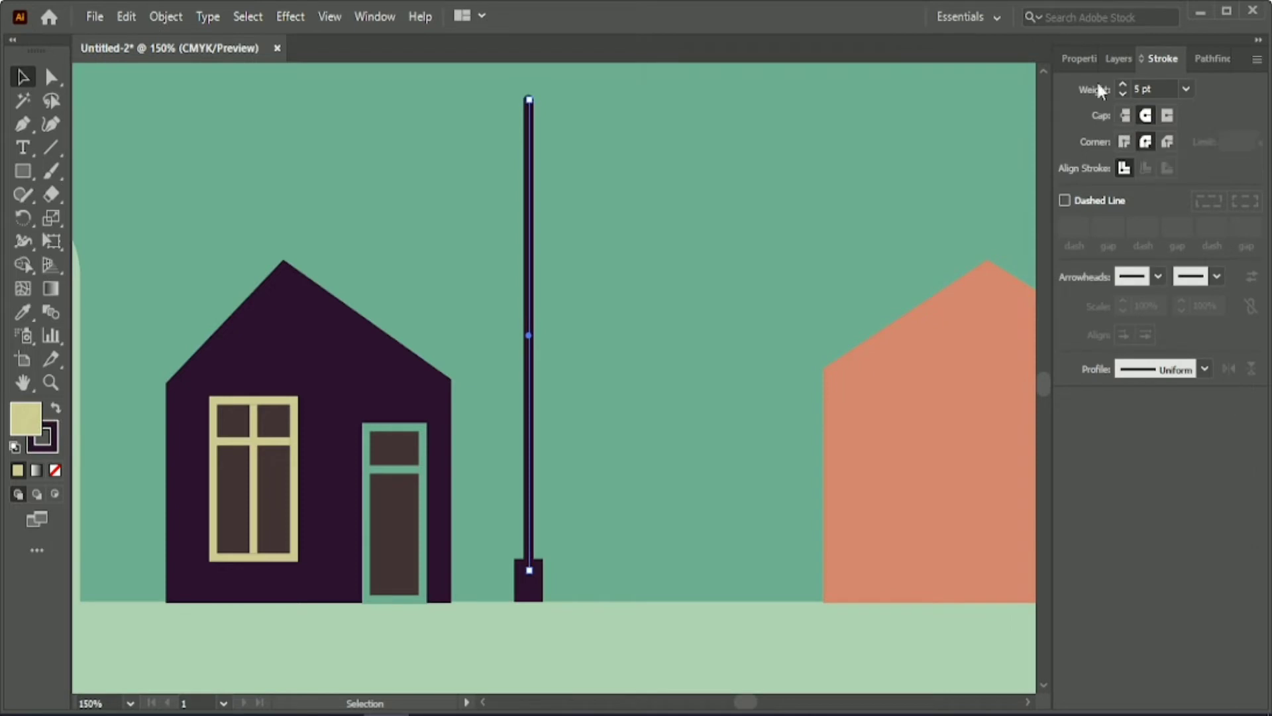
left_click(697, 281)
left_click(528, 257)
left_click(1143, 298)
key("Down")
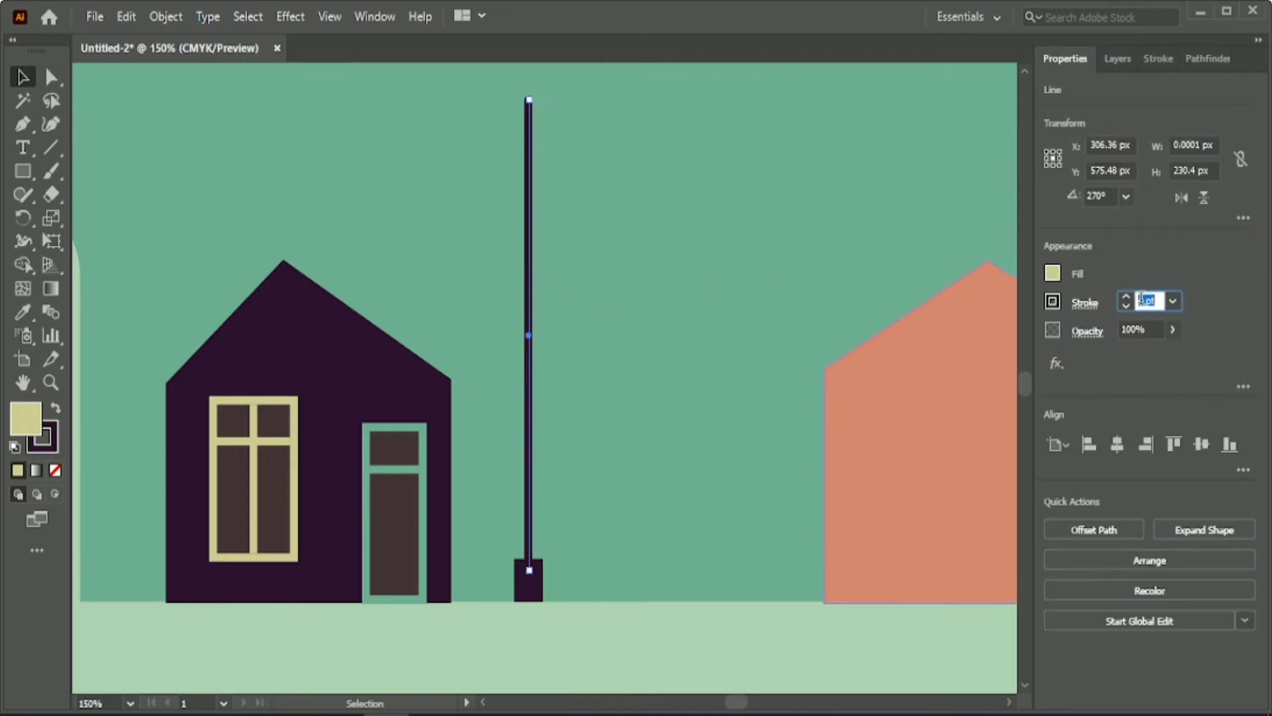
left_click(728, 253)
Draw a circle about 36 px in diameter at the pole's tip and apply the coral house's fill with the Eyedropper.
scroll(728, 253, "up", 2)
scroll(729, 262, "up", 2)
left_click_drag(29, 172, 86, 219)
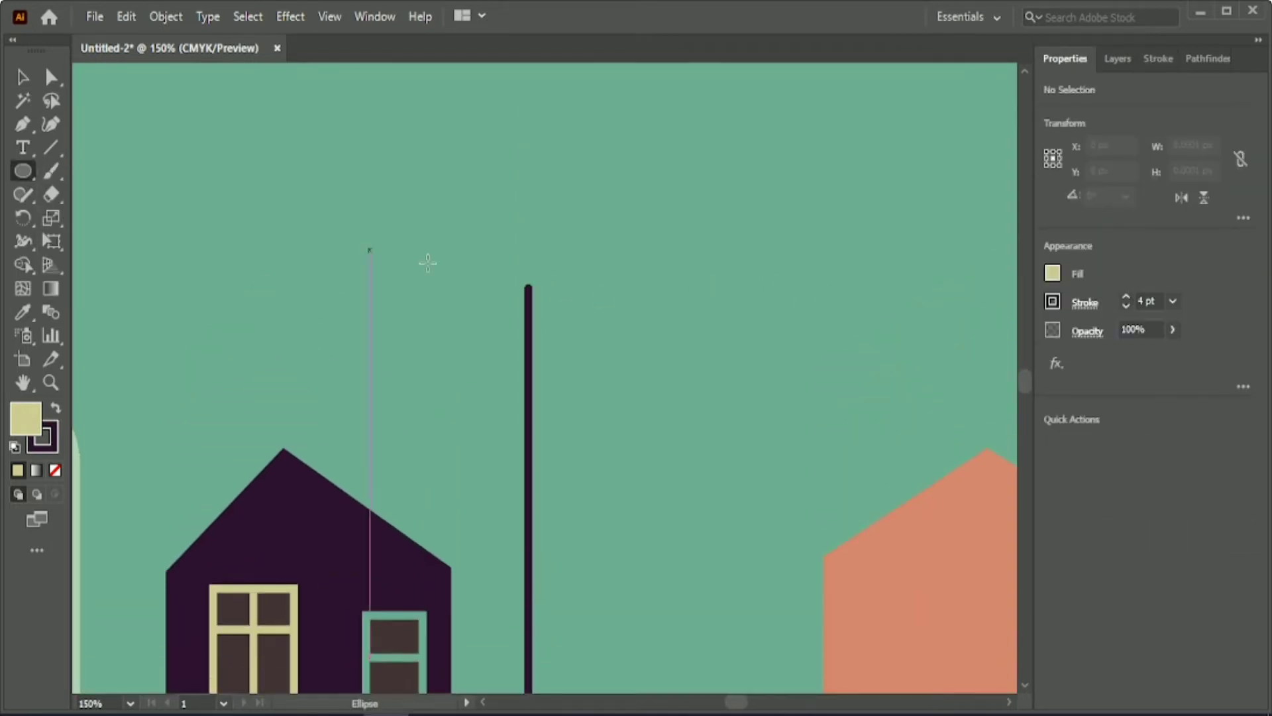
left_click_drag(491, 244, 556, 315)
left_click(22, 311)
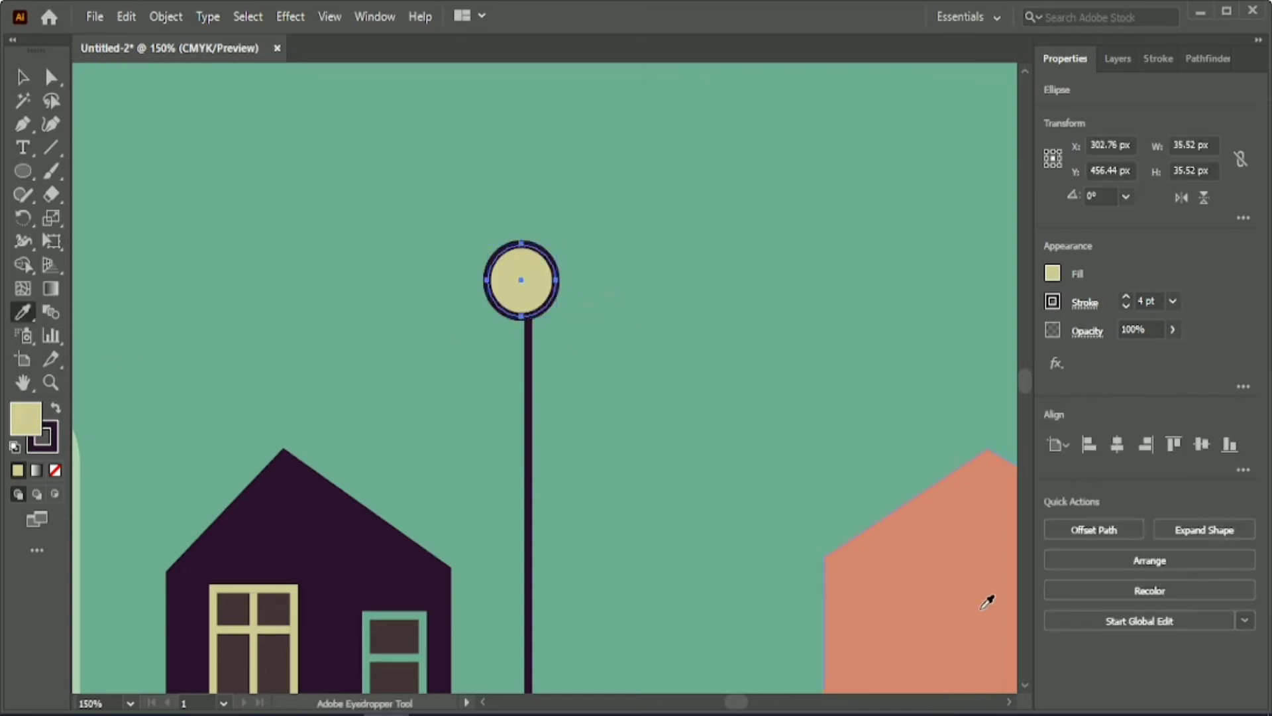
left_click(988, 596)
Bring the lamp pole in front of the coral circle.
left_click(18, 78)
right_click(529, 382)
mouse_move(634, 612)
left_click(768, 613)
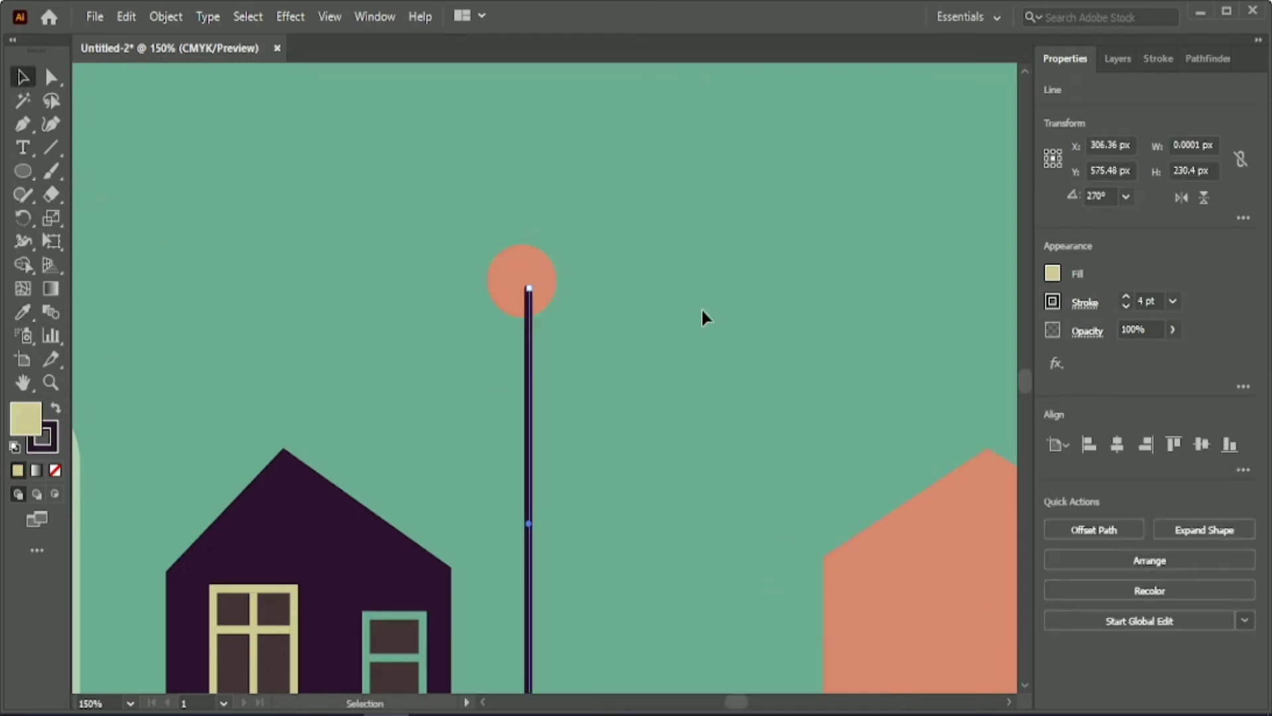
Centre the coral circle horizontally on the pole and lower it slightly so the pole's tip sits at its centre.
left_click(701, 309)
left_click(532, 250)
left_click(528, 355, "shift")
left_click(1117, 444)
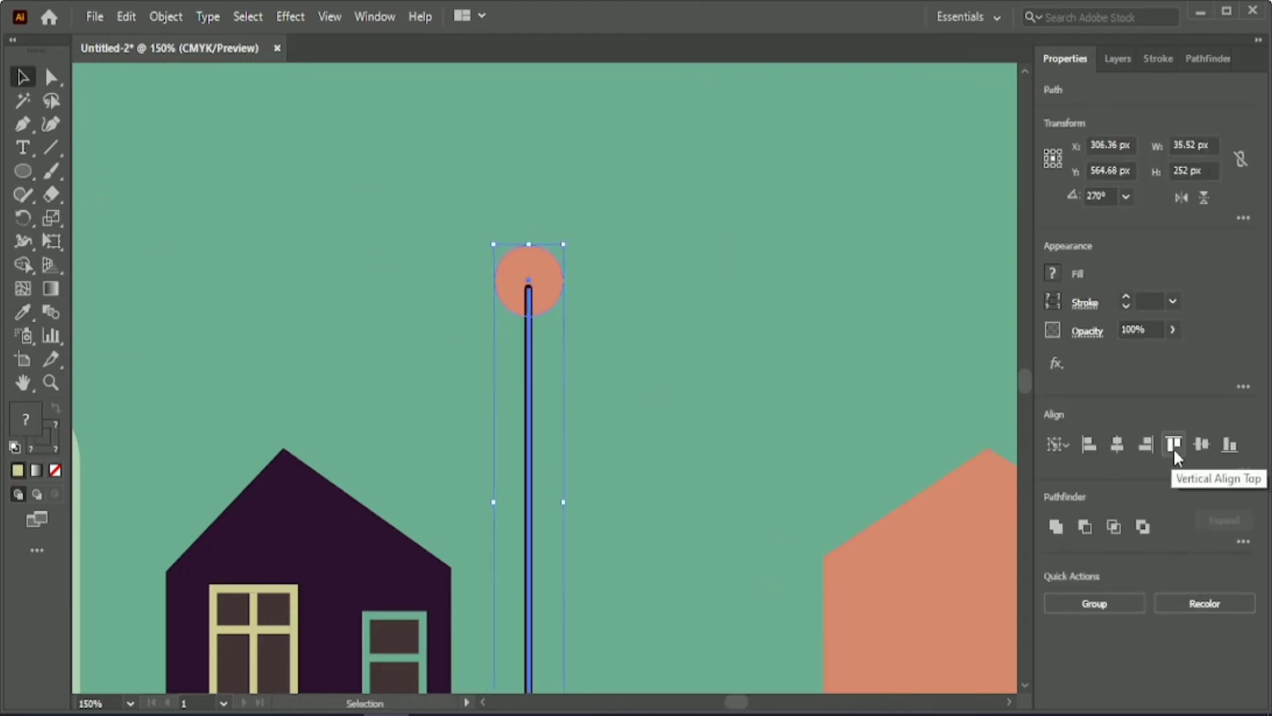
left_click(560, 280)
left_click(624, 278)
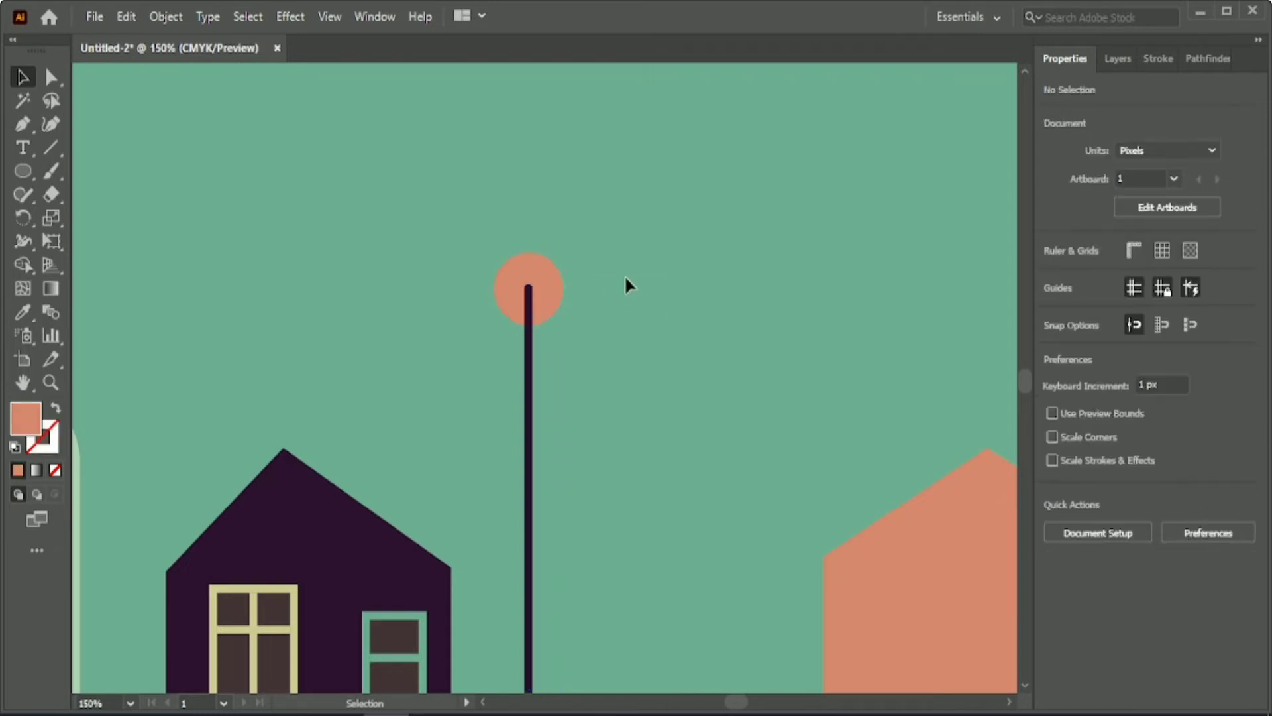
Draw a circle about 124 px in diameter over the lamp head and give it the ground's light green fill.
key("l")
left_click_drag(384, 145, 624, 399)
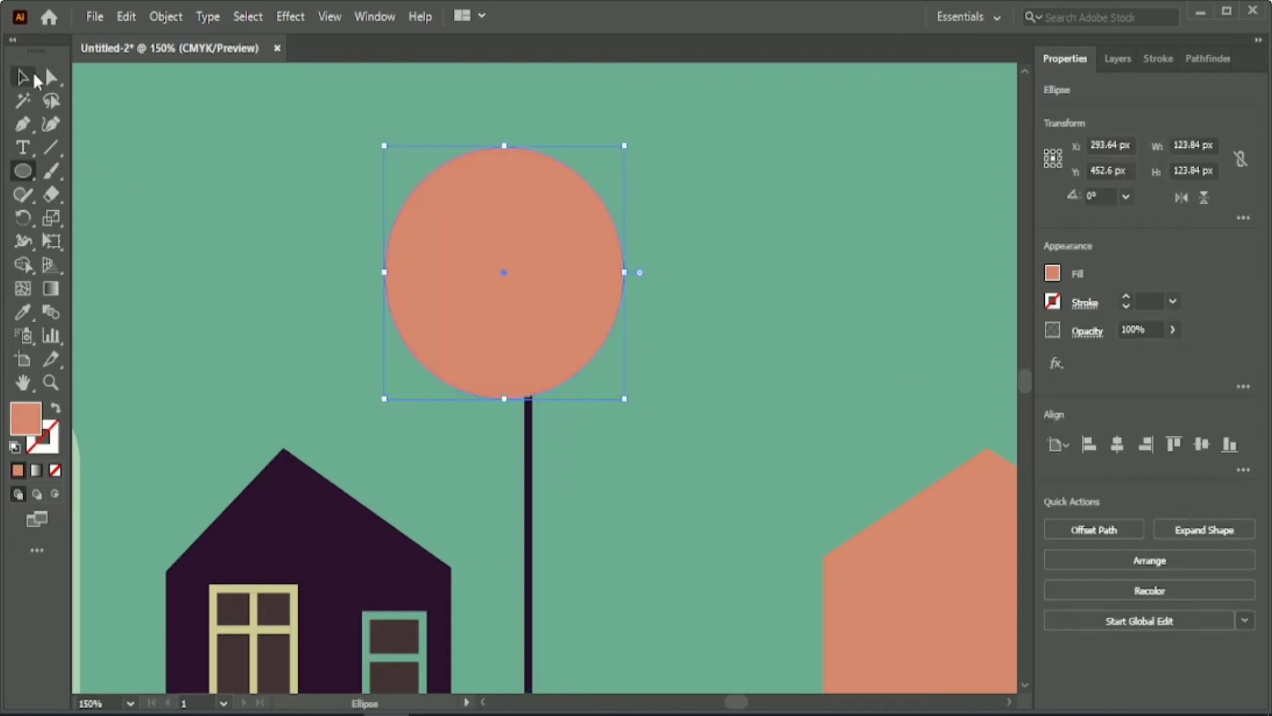
left_click(18, 318)
scroll(615, 617, "down", 8)
left_click(615, 620)
scroll(615, 617, "up", 9)
Bring the pole and coral circle in front of the large light green circle and position that circle as a glow around them.
left_click(23, 77)
left_click_drag(478, 292, 220, 240)
left_click_drag(468, 265, 538, 309)
right_click(538, 311)
mouse_move(582, 531)
left_click(789, 531)
left_click_drag(270, 275, 537, 317)
left_click(643, 465)
Group all parts of the street lamp, including its base, pole and both circles.
scroll(645, 457, "down", 1)
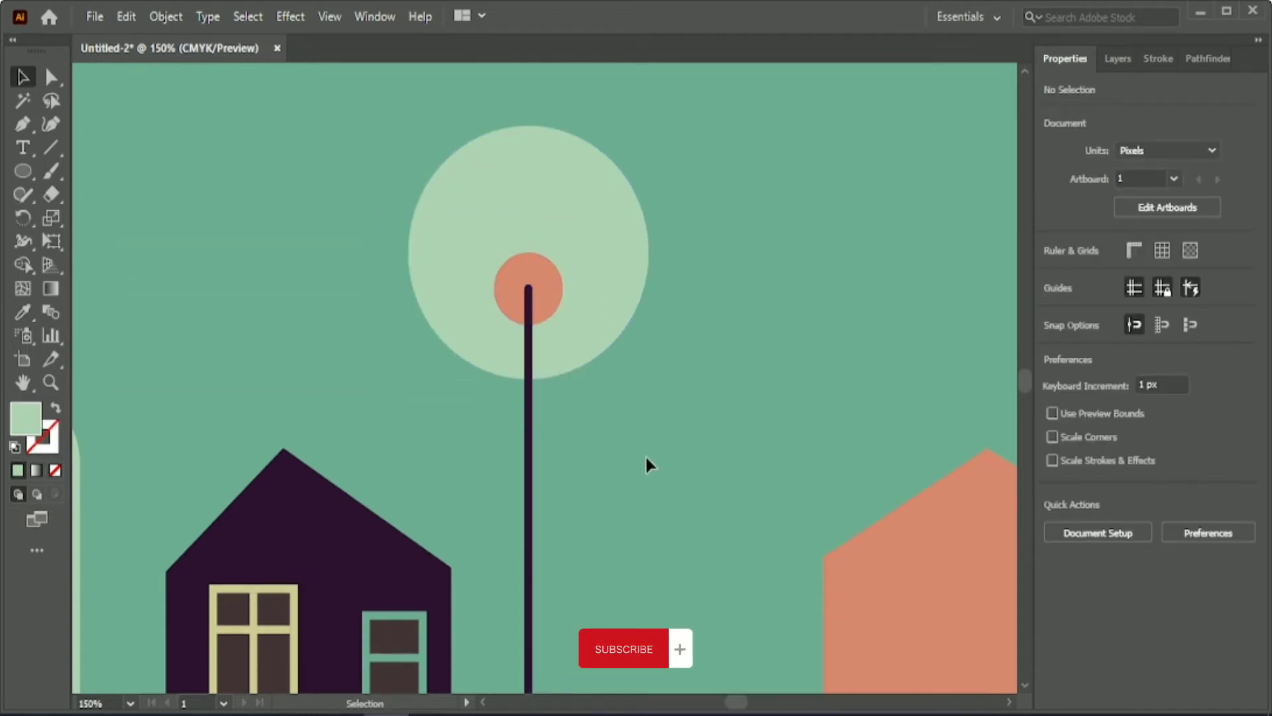
scroll(646, 454, "down", 1)
scroll(645, 457, "down", 1)
left_click_drag(529, 263, 650, 454)
key("ctrl+g")
Duplicate the street lamp and place the copy on the ground beyond the cream house at the artboard's right end.
left_click_drag(631, 378, 269, 264)
scroll(655, 566, "down", 1)
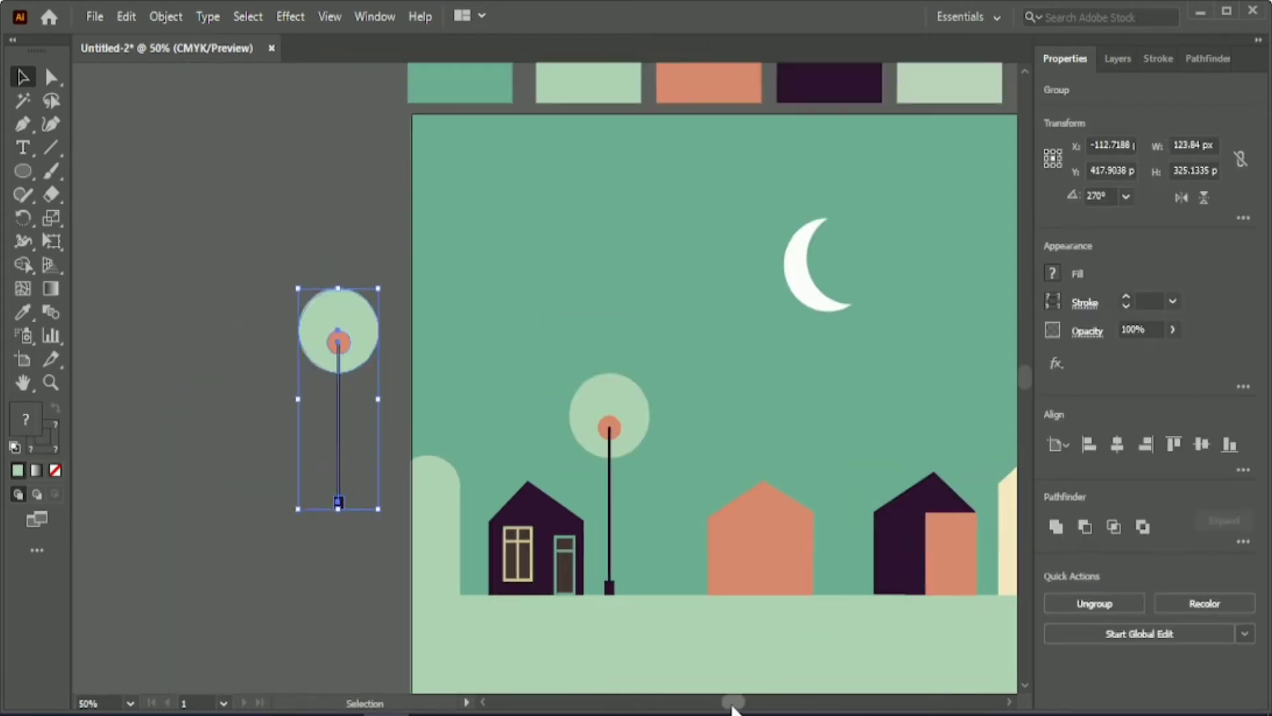
left_click_drag(732, 702, 741, 702)
left_click_drag(171, 329, 790, 358)
left_click_drag(741, 702, 750, 702)
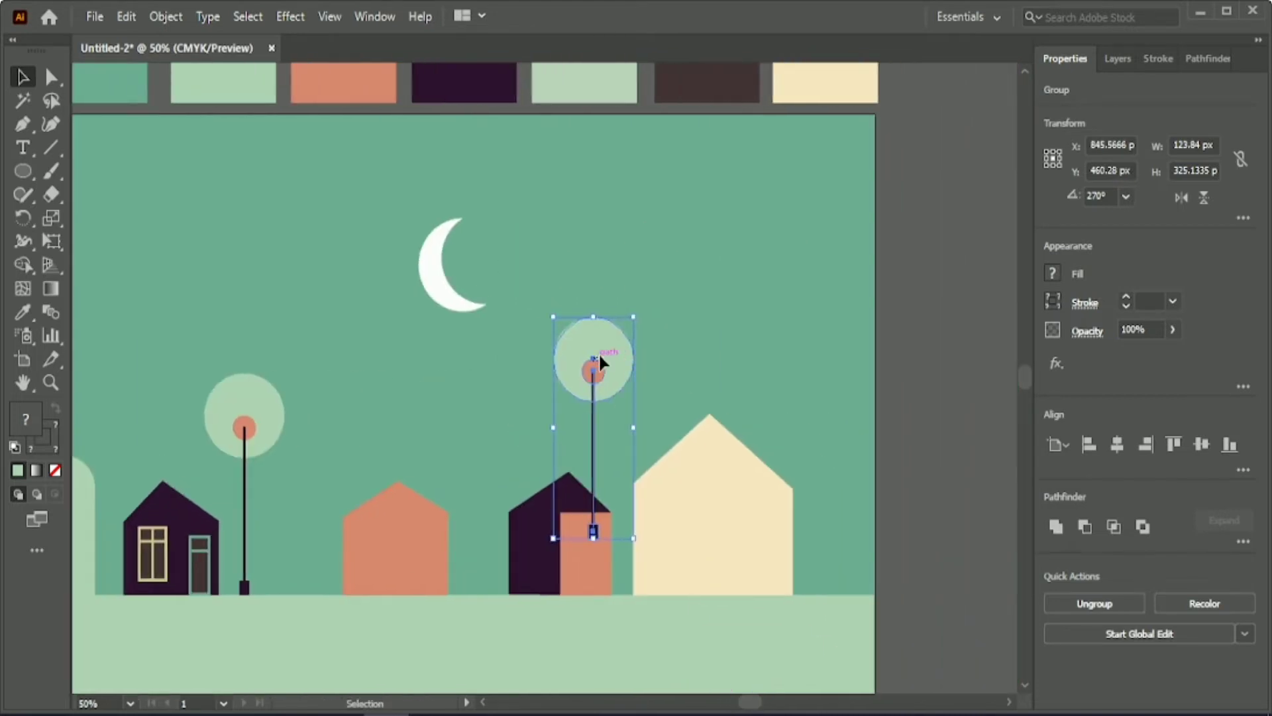
left_click_drag(598, 352, 833, 417)
Align the bottoms of both street lamps and shift the second lamp slightly left, closer to the cream house.
left_click(252, 410, "shift")
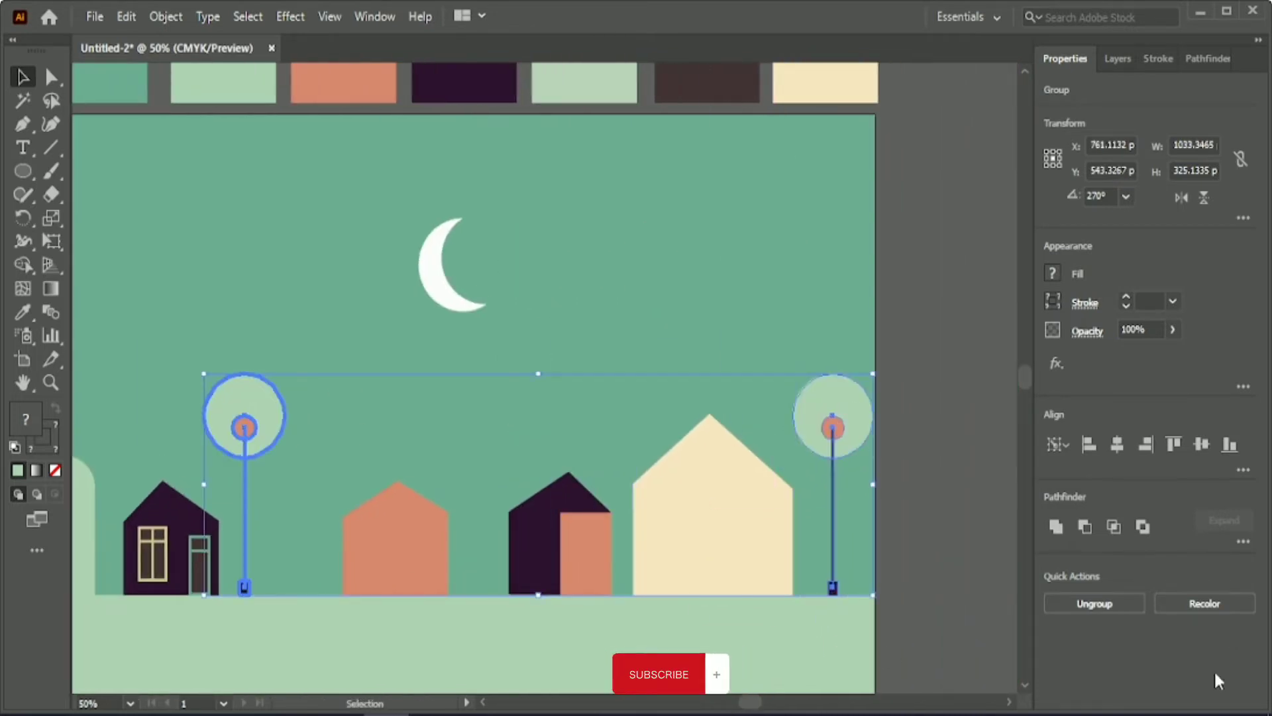
left_click(1229, 445)
left_click(888, 550)
left_click(828, 420)
left_click_drag(829, 420, 822, 419)
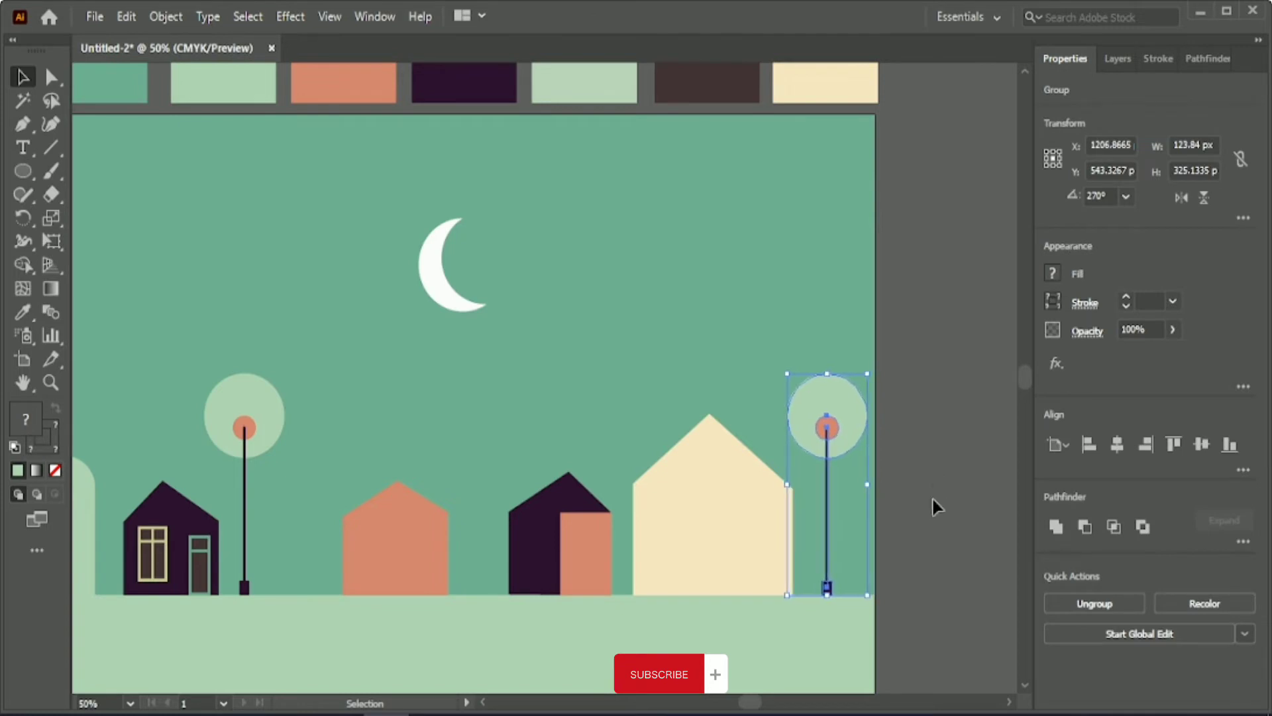
left_click(932, 514)
Draw a light green circle about 91 px in diameter above the gap between the middle houses and centre it horizontally on the artboard.
left_click(24, 171)
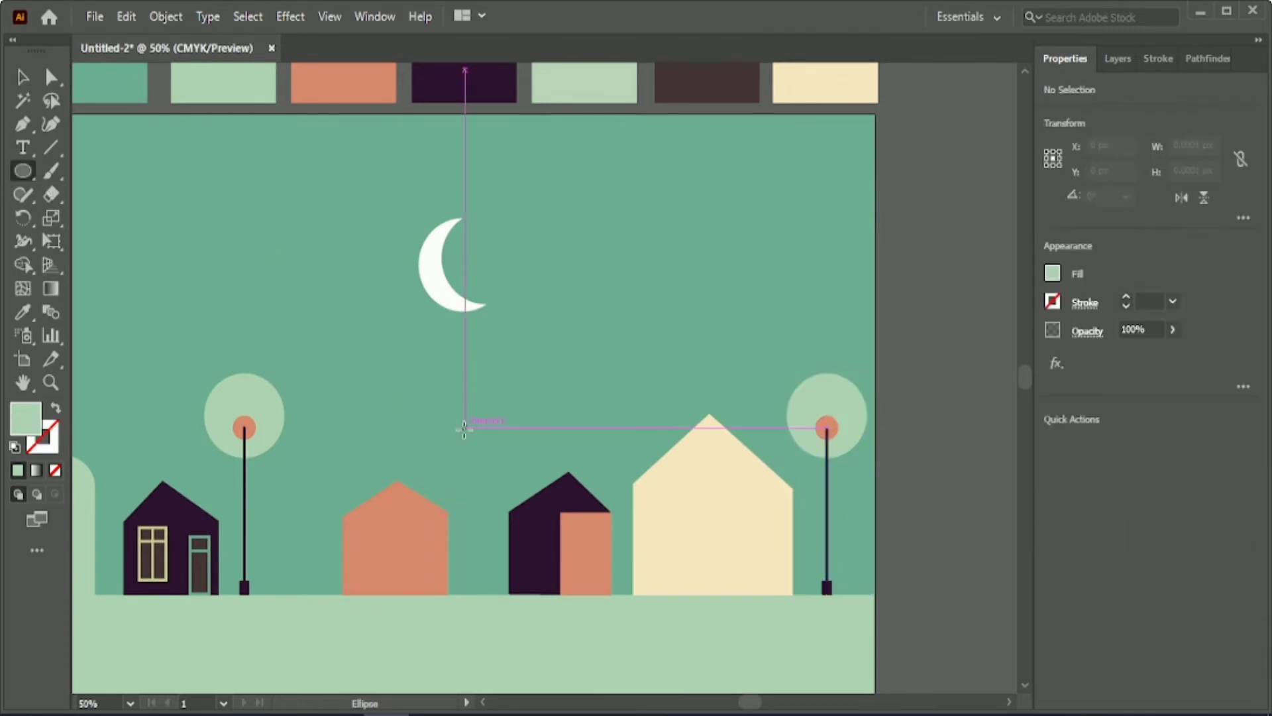
left_click_drag(453, 427, 512, 489)
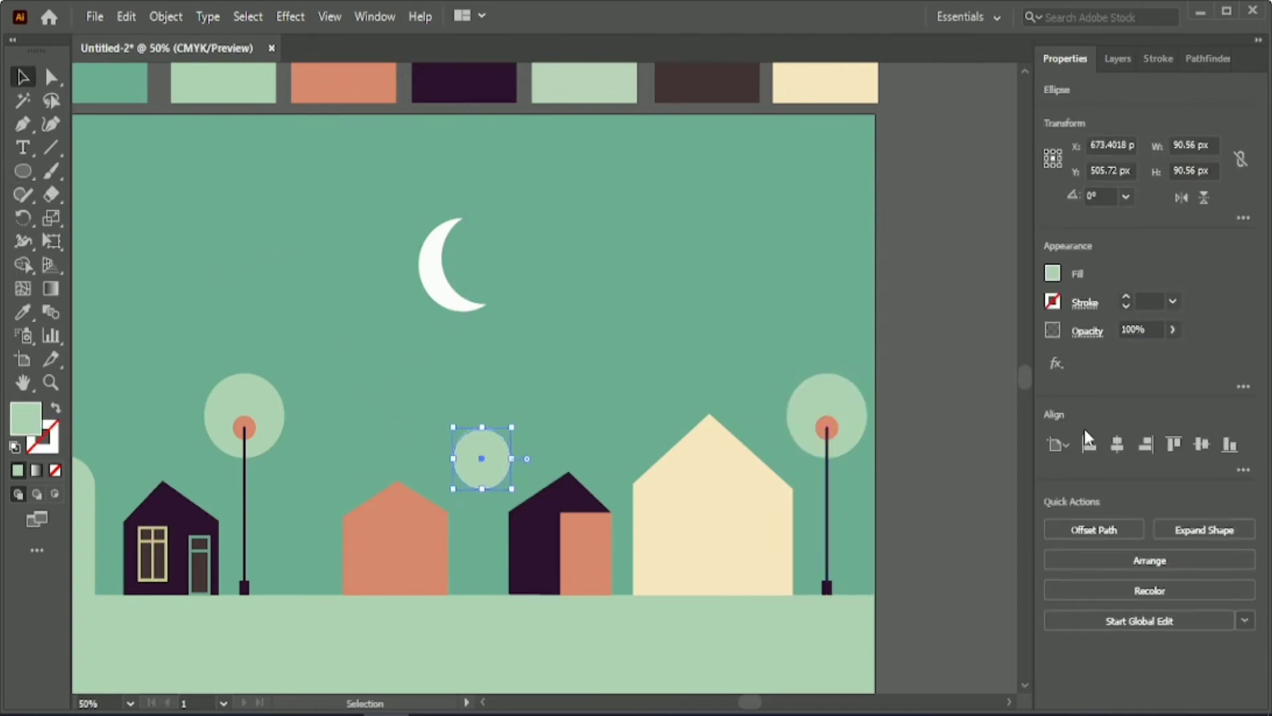
left_click(1117, 444)
left_click(922, 452)
Nudge the coral house several small steps to the left.
left_click(382, 546)
key("Left")
key("Left")
key("Left")
key("Left")
key("Left")
key("Left")
key("Left")
key("Left")
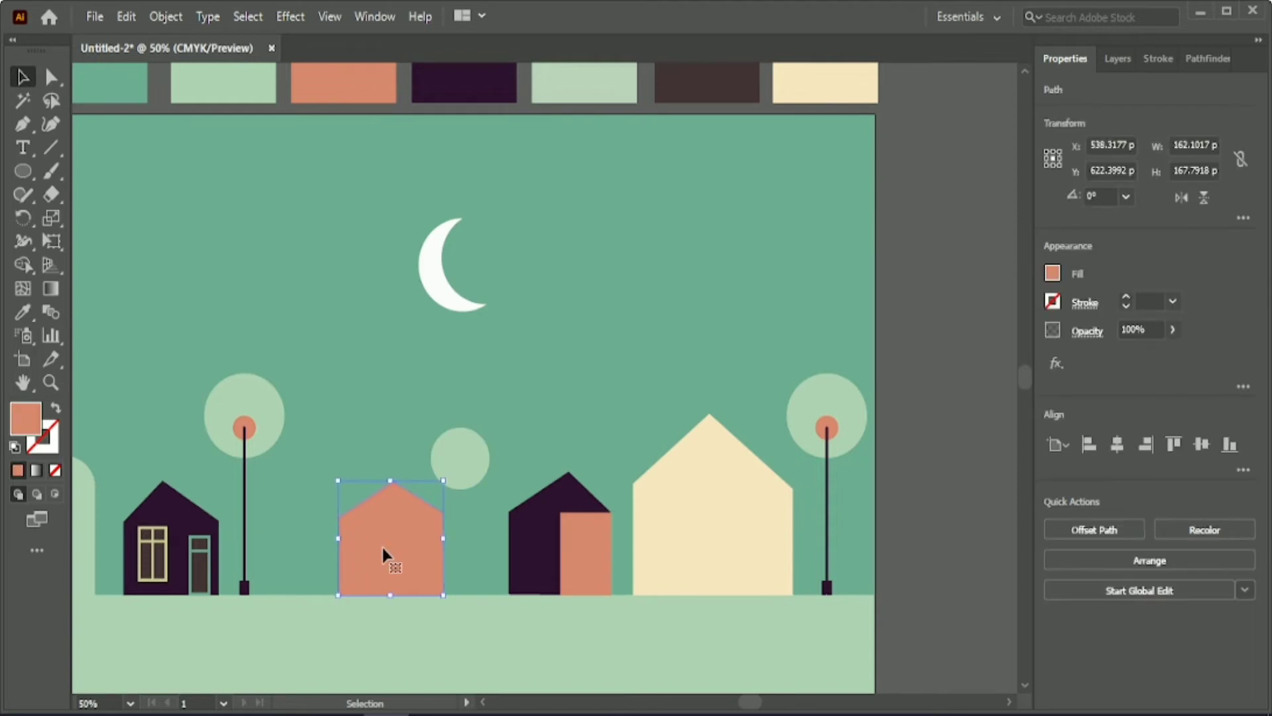
key("Left")
key("Left")
key("Left")
key("Left")
key("Left")
key("Left")
key("Left")
key("Left")
key("Left")
key("Left")
key("Left")
key("Left")
key("Left")
key("Left")
key("Left")
key("Left")
key("Left")
key("Left")
key("Left")
key("Left")
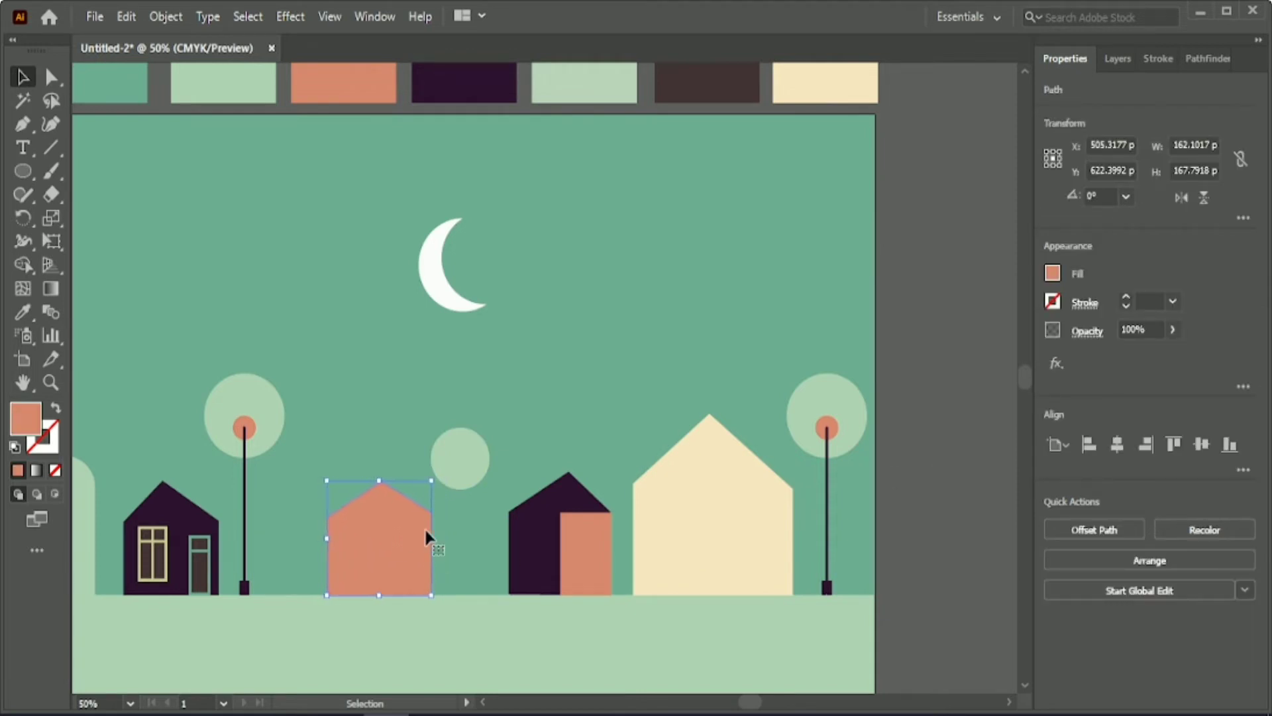
left_click(932, 570)
Draw a window rectangle about 41 by 84 px on the coral house and apply the cream house's colour to it.
scroll(361, 554, "down", 1)
scroll(358, 516, "up", 2, "alt")
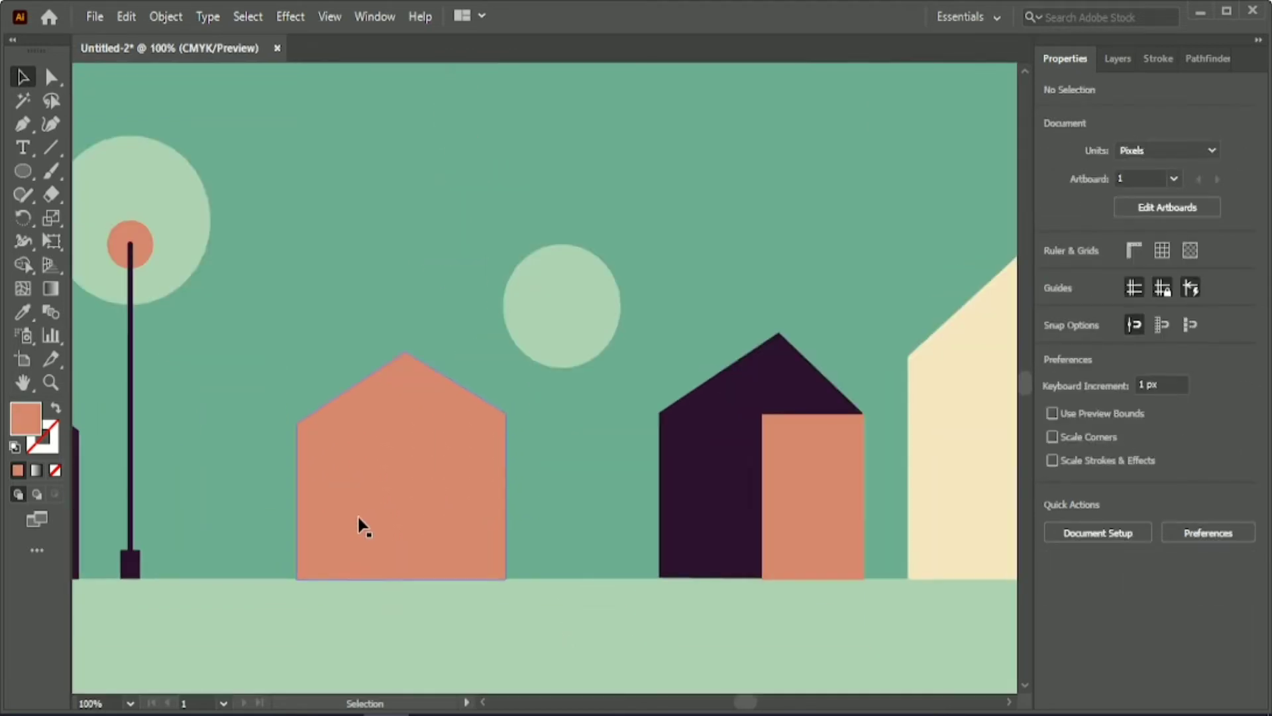
scroll(358, 523, "down", 1)
left_click_drag(24, 171, 92, 170)
left_click_drag(337, 396, 390, 510)
left_click(22, 311)
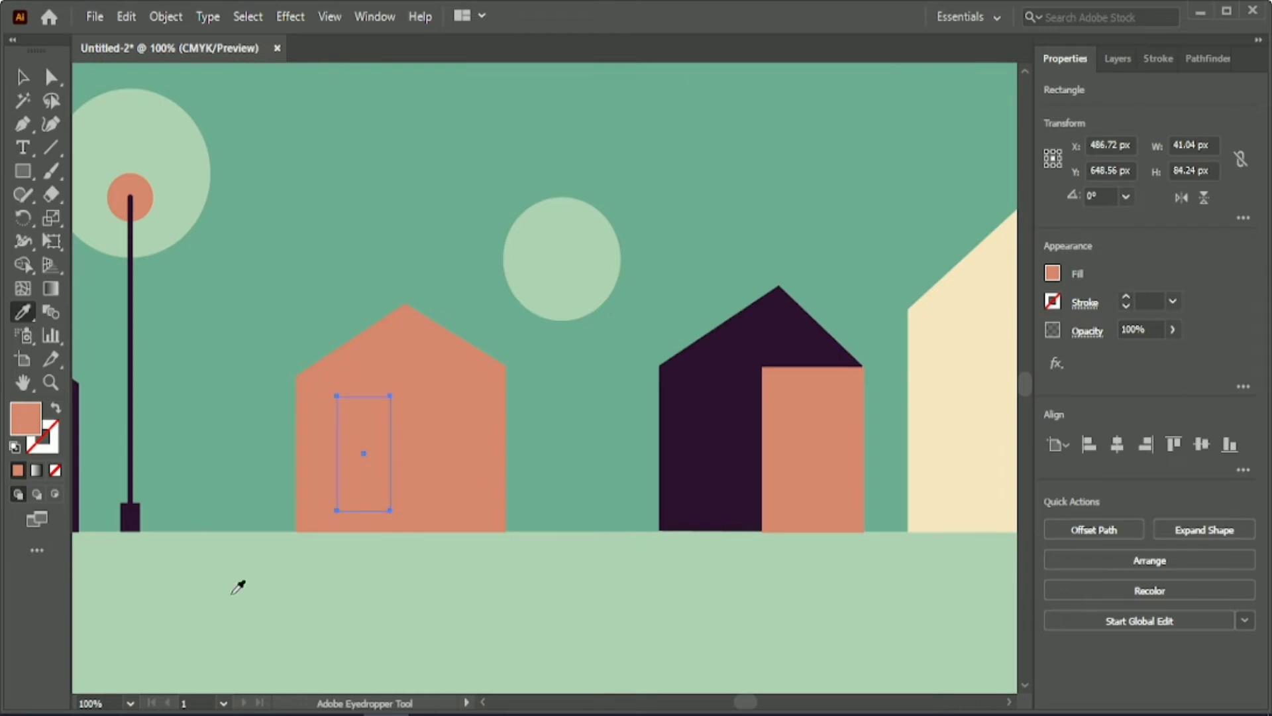
left_click(933, 385)
Turn the window's cream fill into a 4 pt stroke aligned to the outside.
left_click(24, 78)
left_click(56, 408)
left_click(1147, 300)
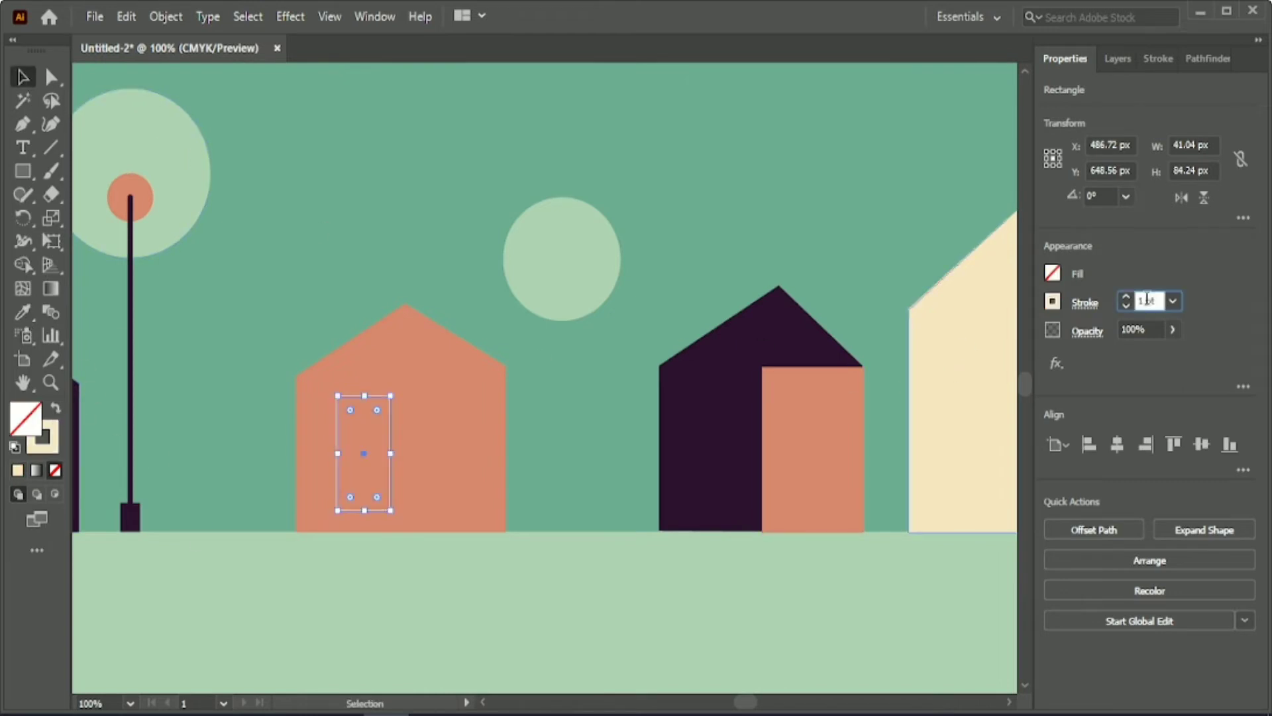
scroll(1147, 299, "up", 3)
left_click(1158, 58)
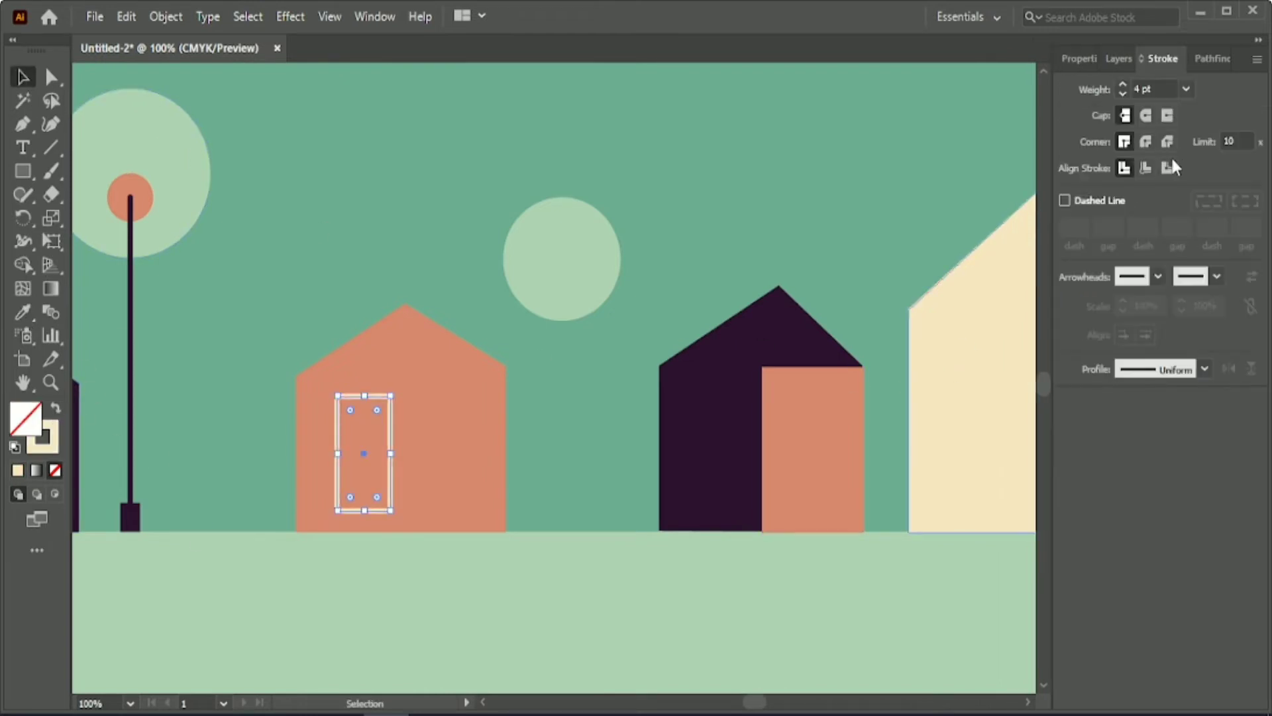
left_click(1146, 168)
left_click(1167, 167)
Fill the window on the coral house with the sky's green.
left_click(23, 312)
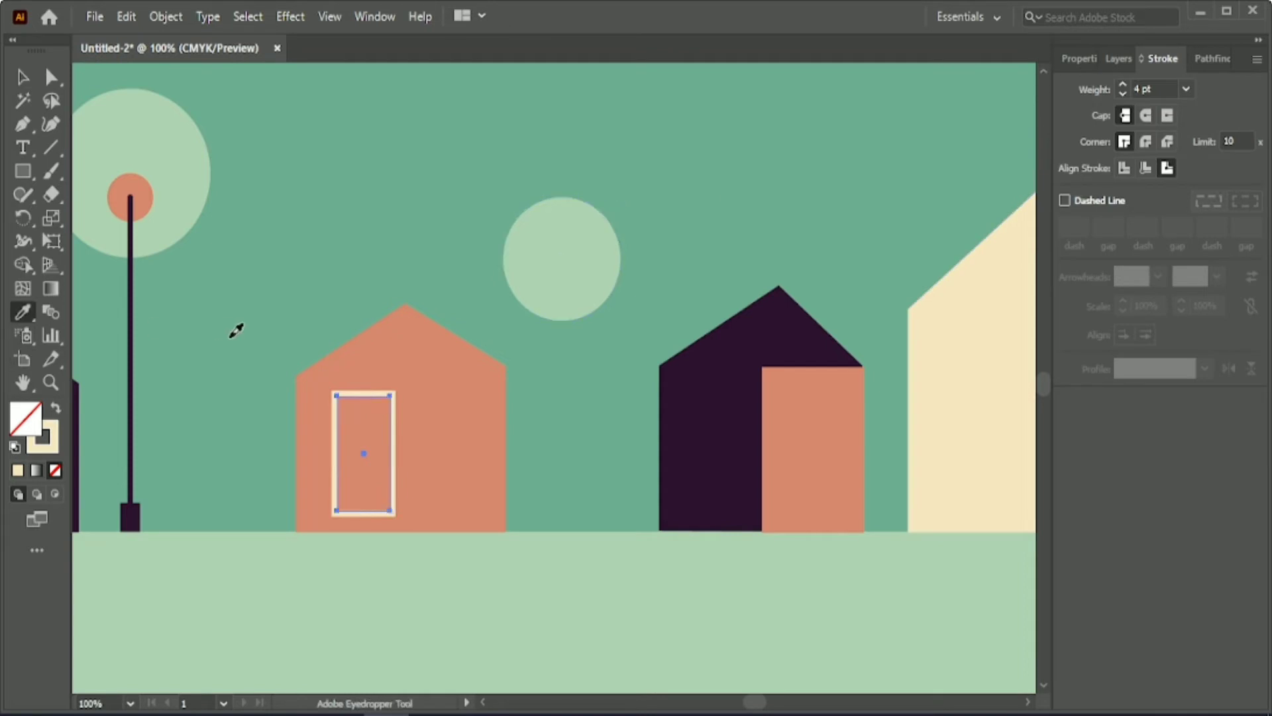
left_click(231, 337)
left_click(24, 78)
left_click(1079, 59)
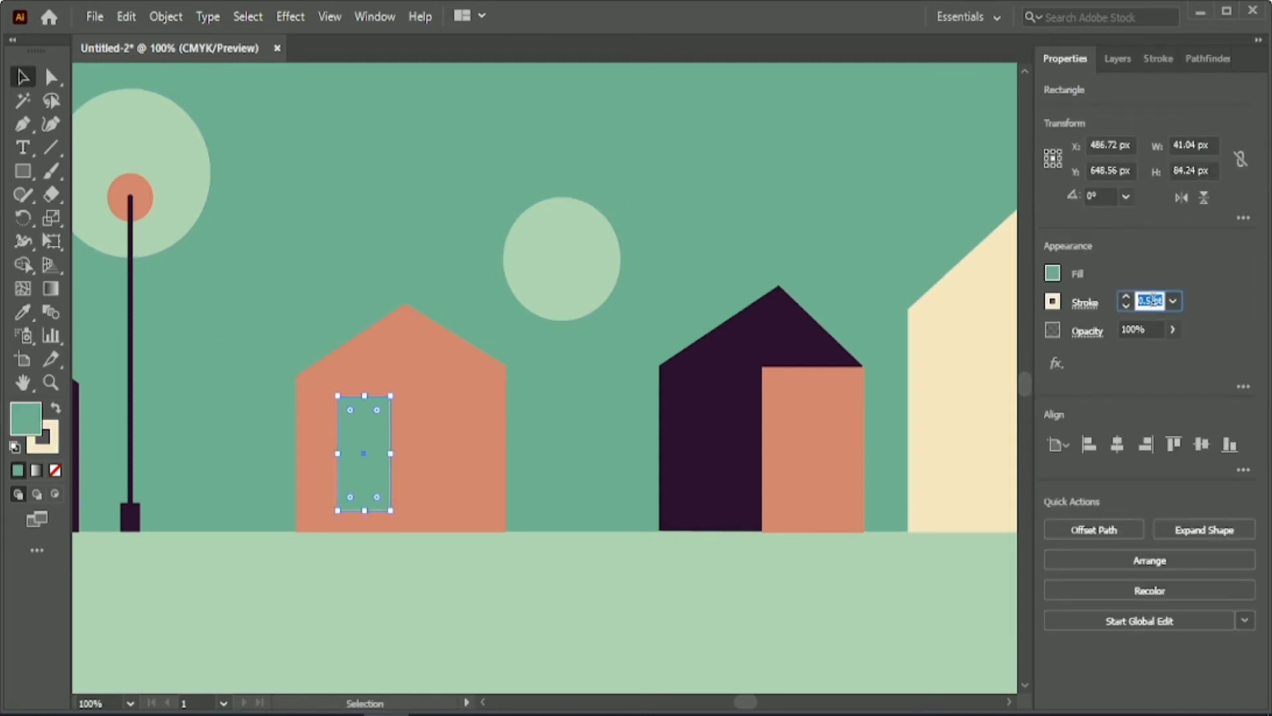
Restore the green window's cream outline at 4 pt, aligned to the outside.
scroll(1154, 300, "up", 1)
left_click(1158, 58)
left_click(1167, 168)
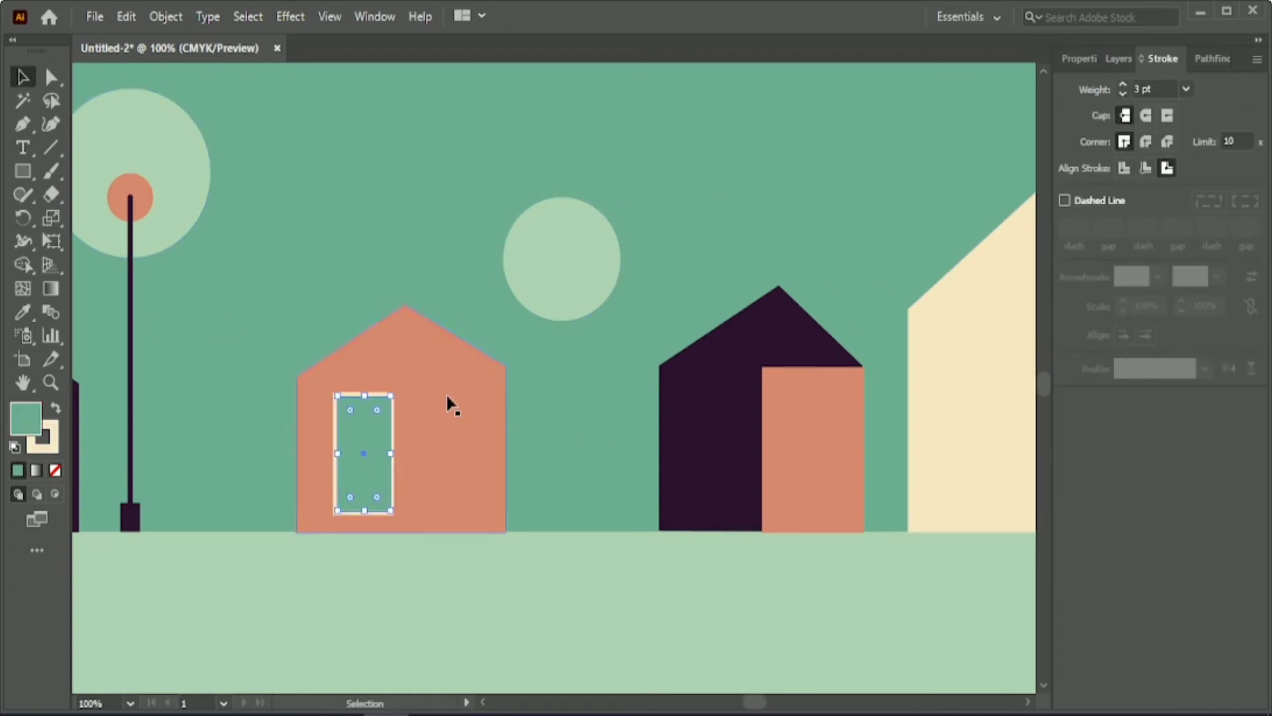
left_click(227, 227)
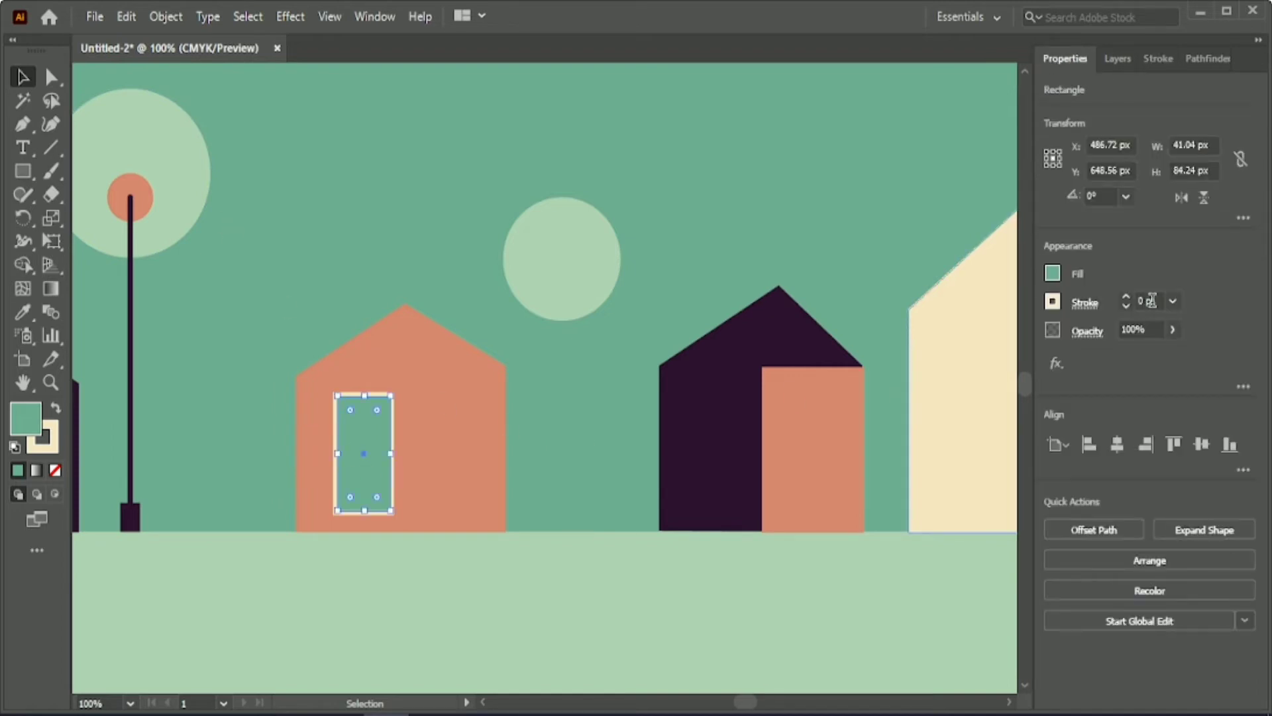
scroll(1152, 301, "up", 1)
left_click(465, 451)
left_click(232, 285)
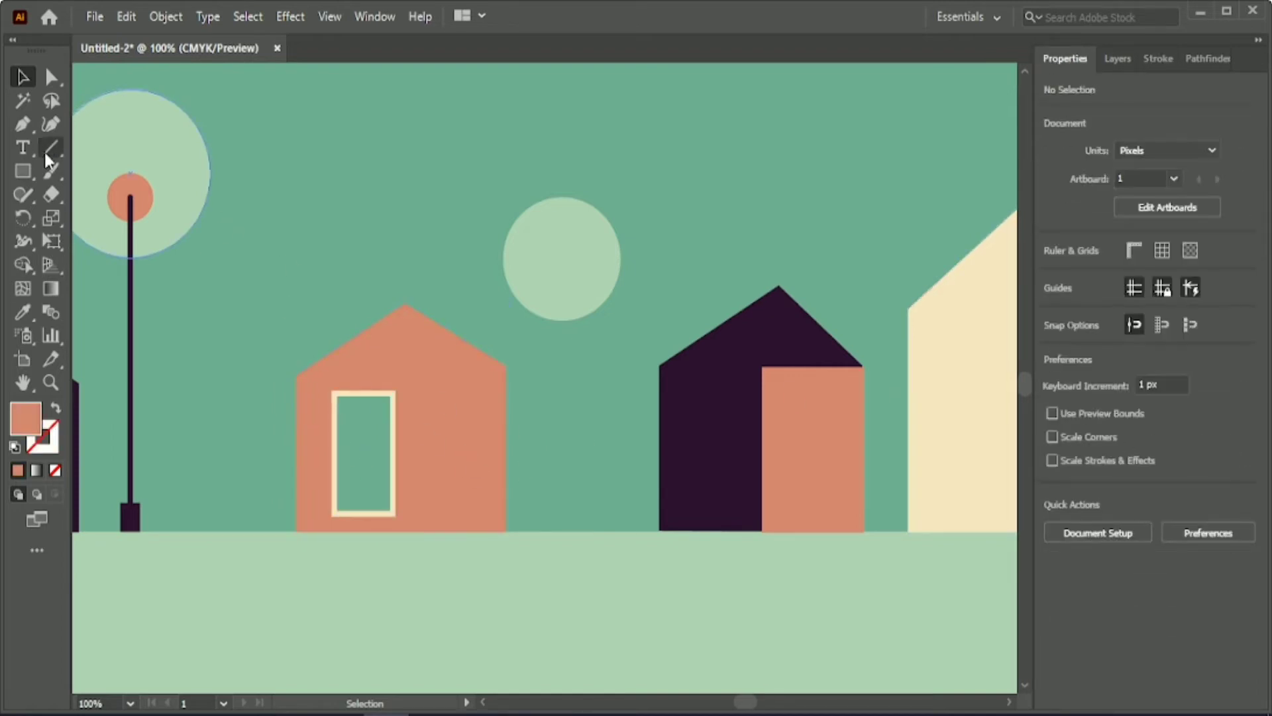
Draw a vertical line about 88 px and a horizontal line about 47 px long crossing the centre of the coral house's window.
left_click(50, 151)
scroll(352, 467, "down", 1)
scroll(383, 472, "up", 2)
left_click_drag(344, 265, 340, 498)
left_click_drag(284, 383, 407, 383)
Give the window's horizontal glazing bar a 4 pt cream stroke.
key("v")
left_click(345, 432, "shift")
left_click(373, 441, "shift")
left_click(398, 434, "shift")
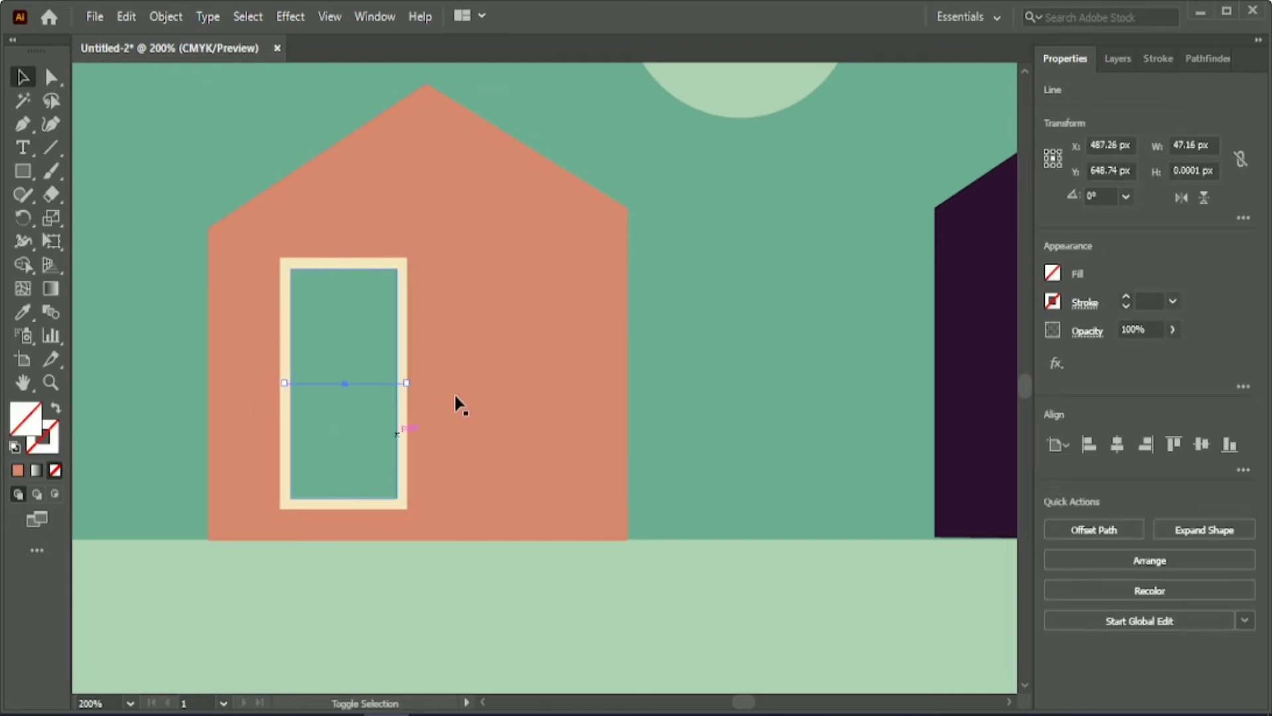
left_click(343, 411, "shift")
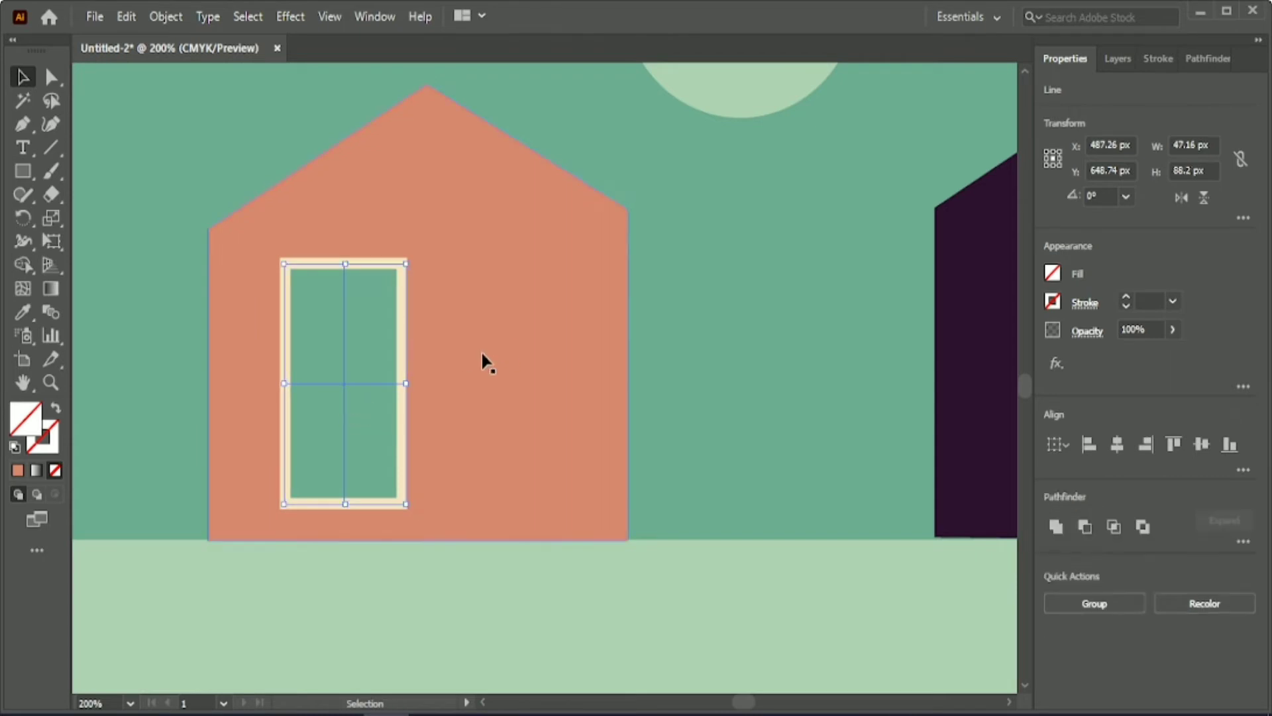
left_click(368, 393)
left_click(365, 384)
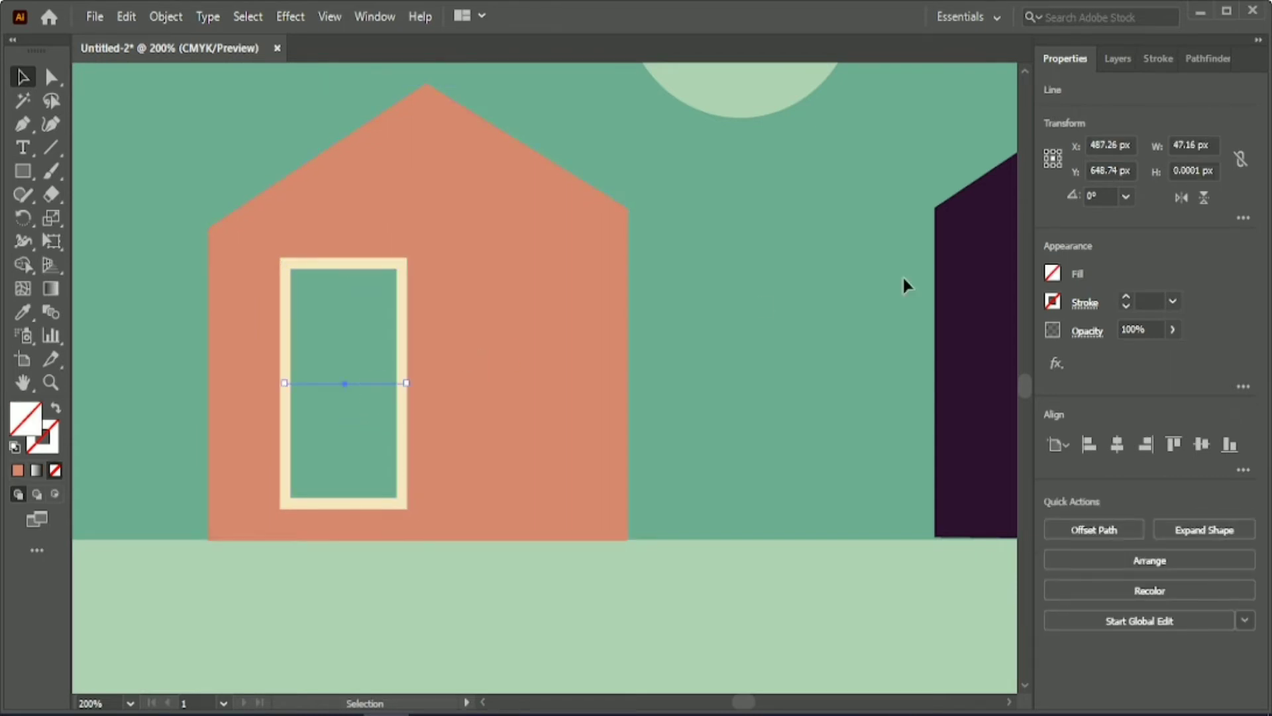
left_click(1148, 302)
type("4")
key("Return")
left_click(852, 338)
Give the window's vertical glazing bar a 4 pt cream stroke.
left_click(344, 311)
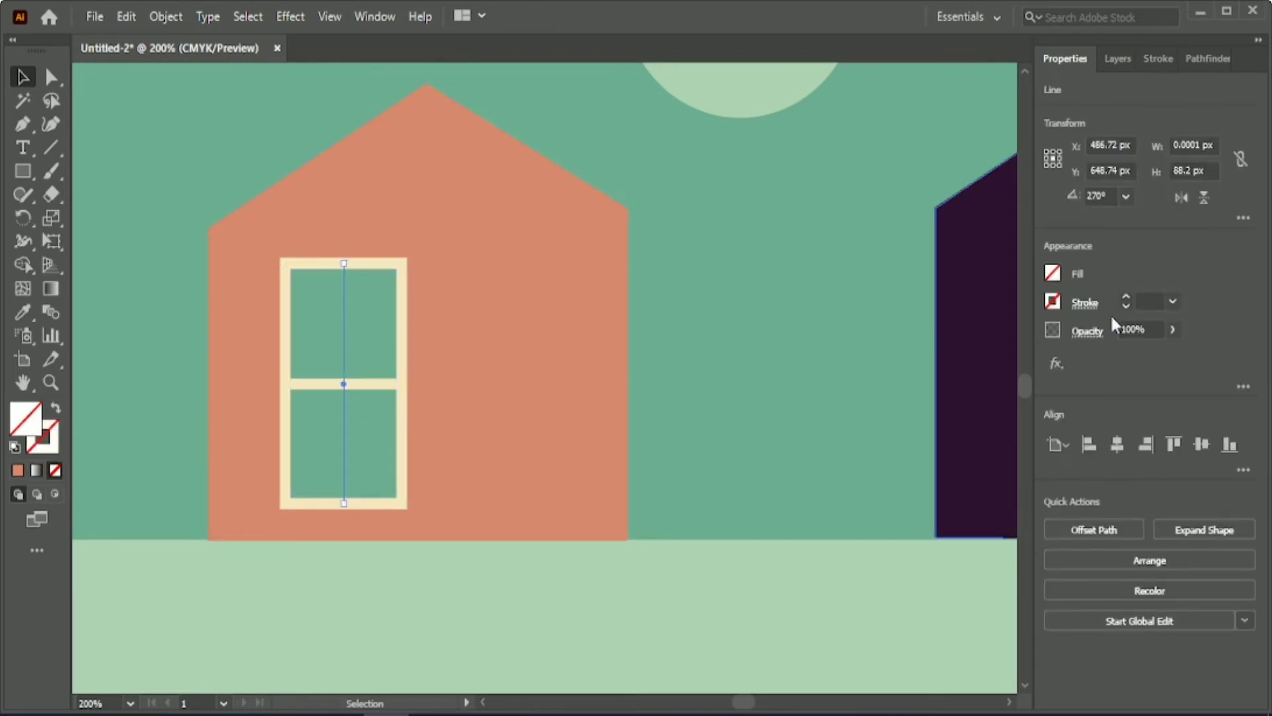
left_click(1148, 301)
type("4")
key("Return")
left_click(731, 328)
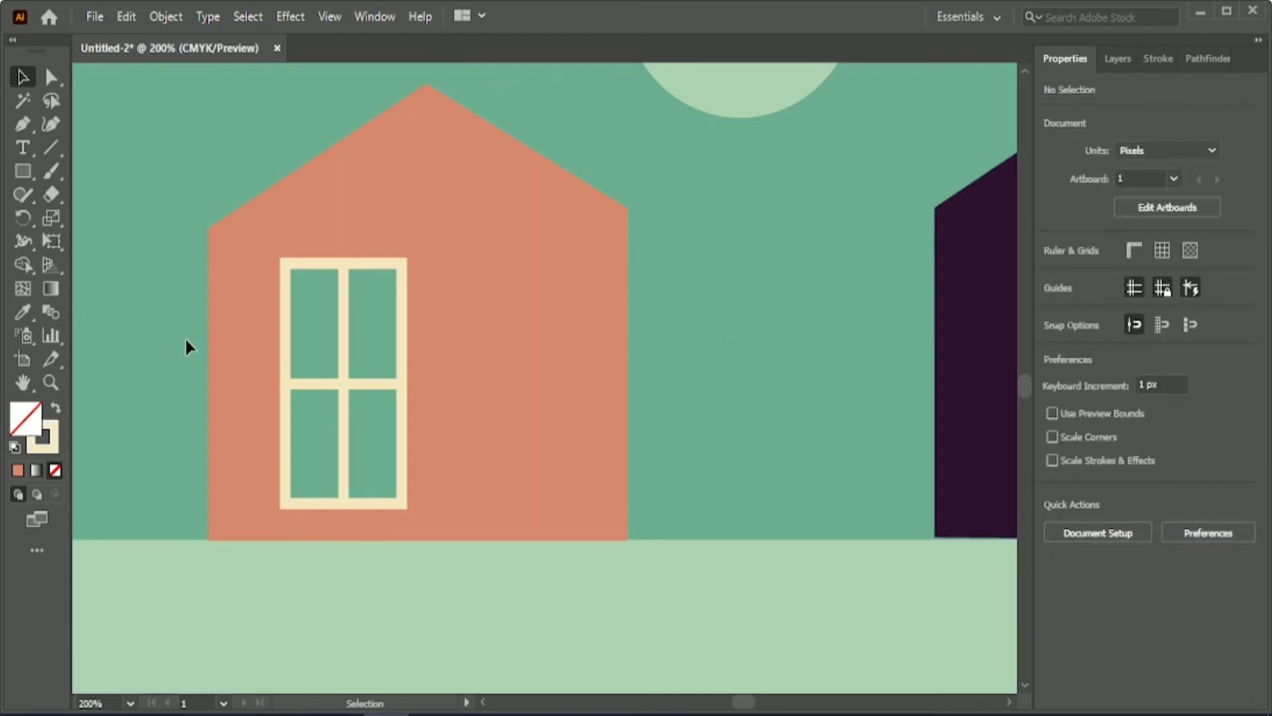
Scale the whole window down to about 36 by 78 px and move it to the upper right part of the coral house.
left_click_drag(186, 338, 312, 350)
left_click(476, 401, "shift")
left_click_drag(313, 443, 311, 475)
left_click_drag(309, 399, 539, 324)
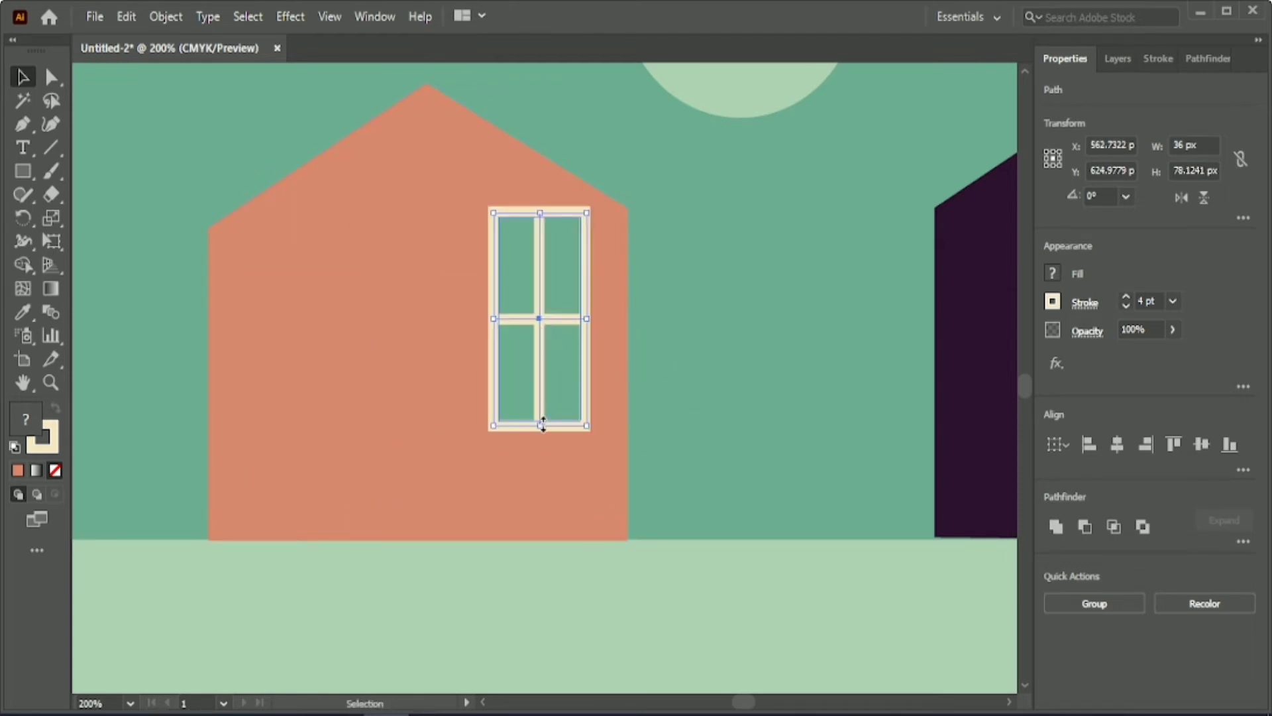
Place a copy of the coral house's window in its upper right part and shorten the copy to about 48 px high.
key("a")
key("ctrl+z")
left_click_drag(297, 380, 526, 345)
left_click_drag(528, 452, 529, 337)
left_click_drag(520, 381, 547, 359)
key("Left")
key("Left")
key("Left")
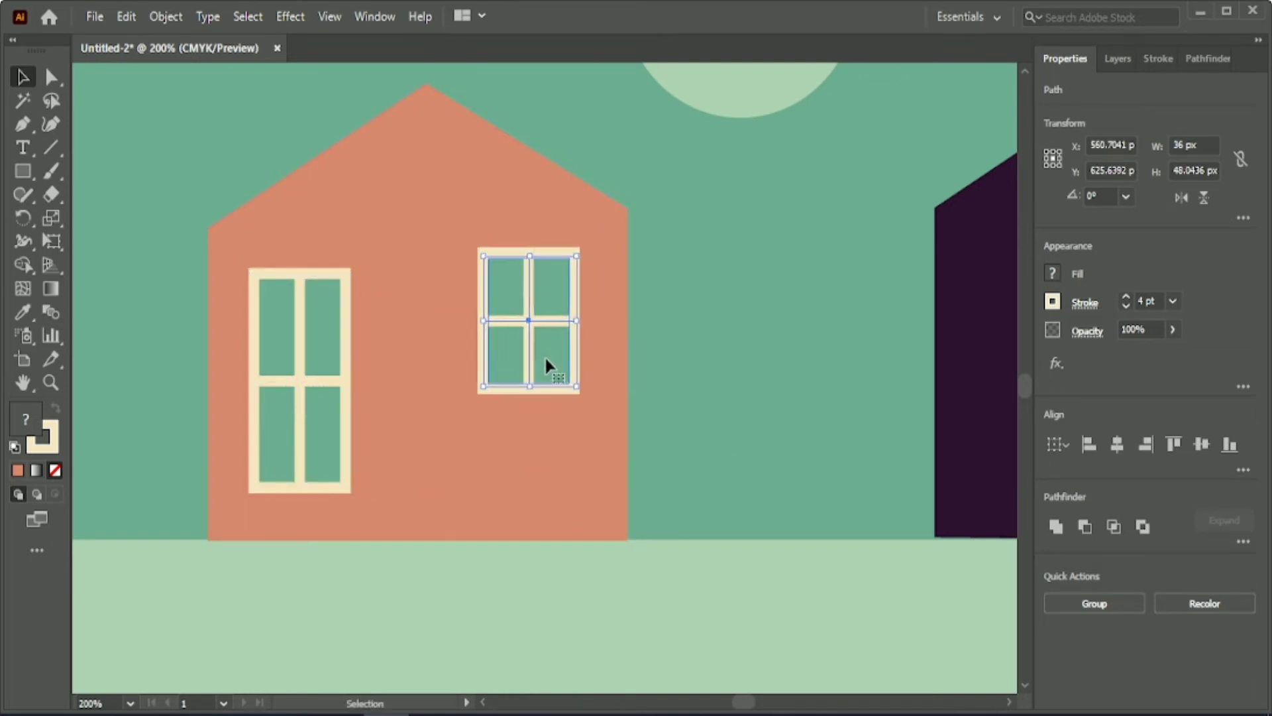
Group the frame and glazing bars of the coral house's tall window.
left_click_drag(190, 289, 404, 451)
left_click(455, 487, "shift")
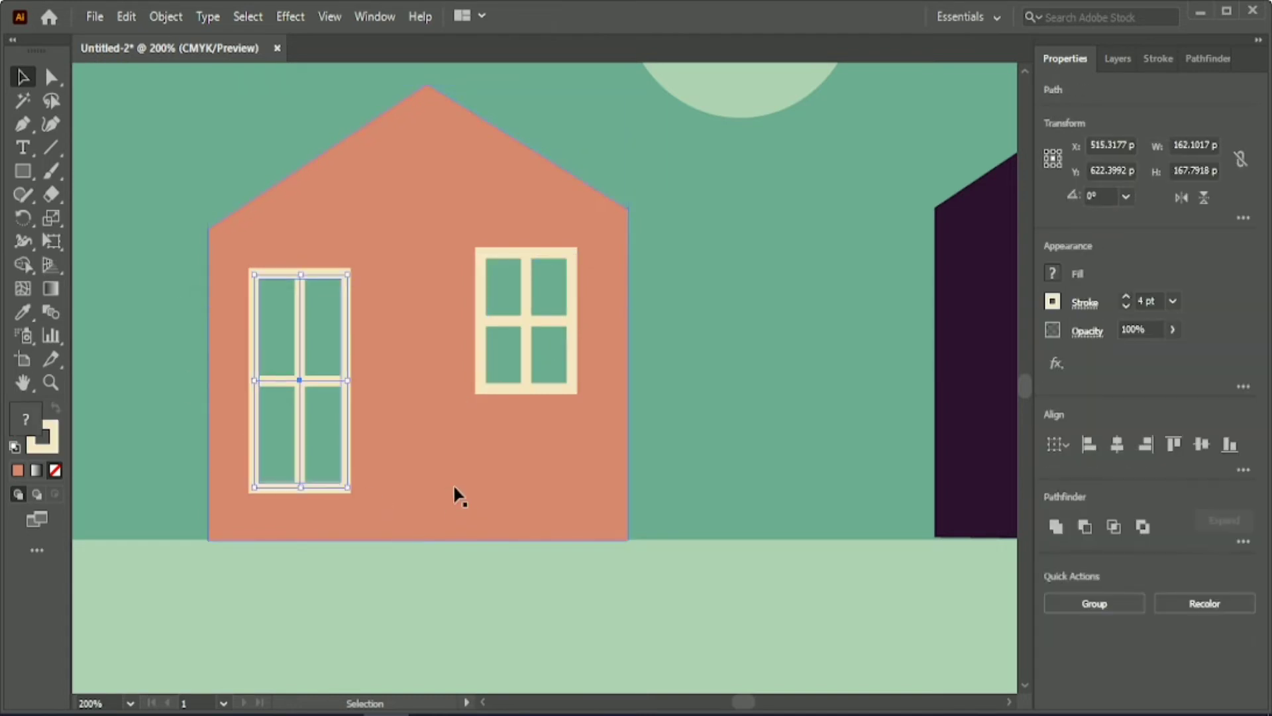
Fill the coral house's small window with the dark purple of the neighbouring house and restore its cream outline.
left_click(914, 553)
left_click(540, 292)
left_click(23, 312)
left_click(967, 280)
left_click(22, 77)
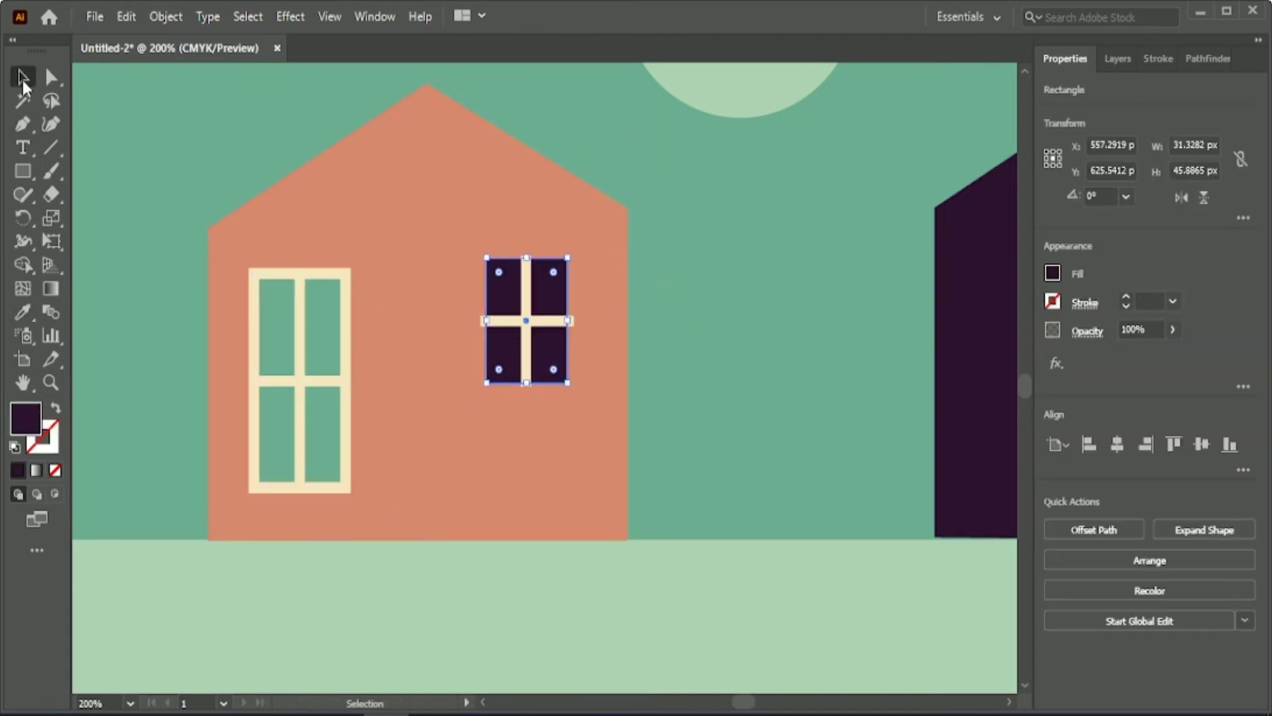
left_click(1150, 301)
left_click(693, 282)
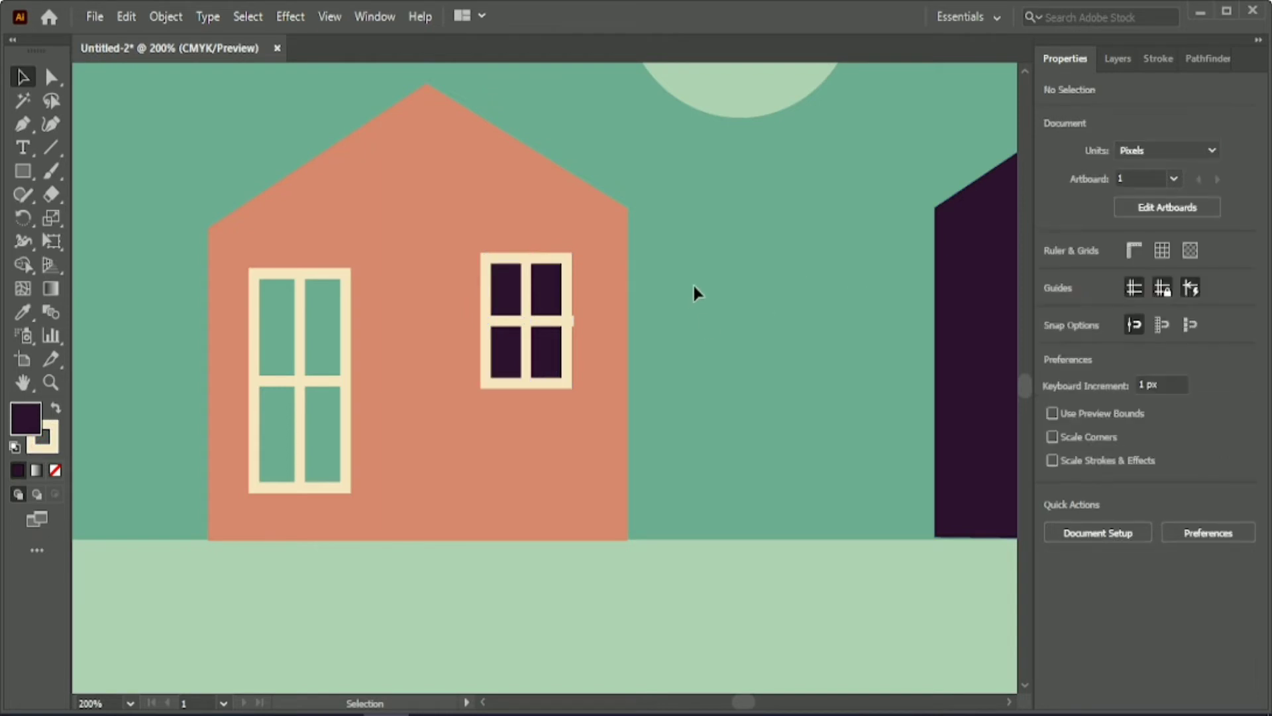
Shorten the small window's horizontal glazing bar from its right end to 34 px long.
left_click(488, 320)
key("a")
left_click(573, 321)
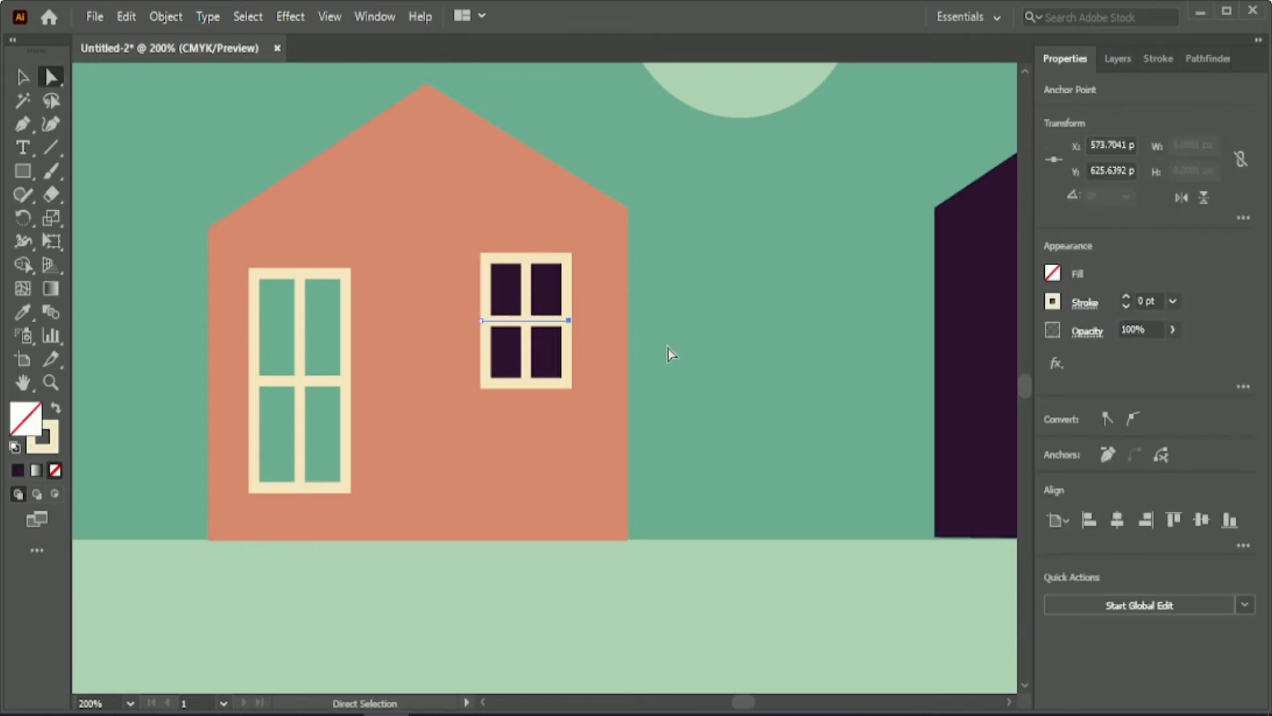
left_click(743, 351)
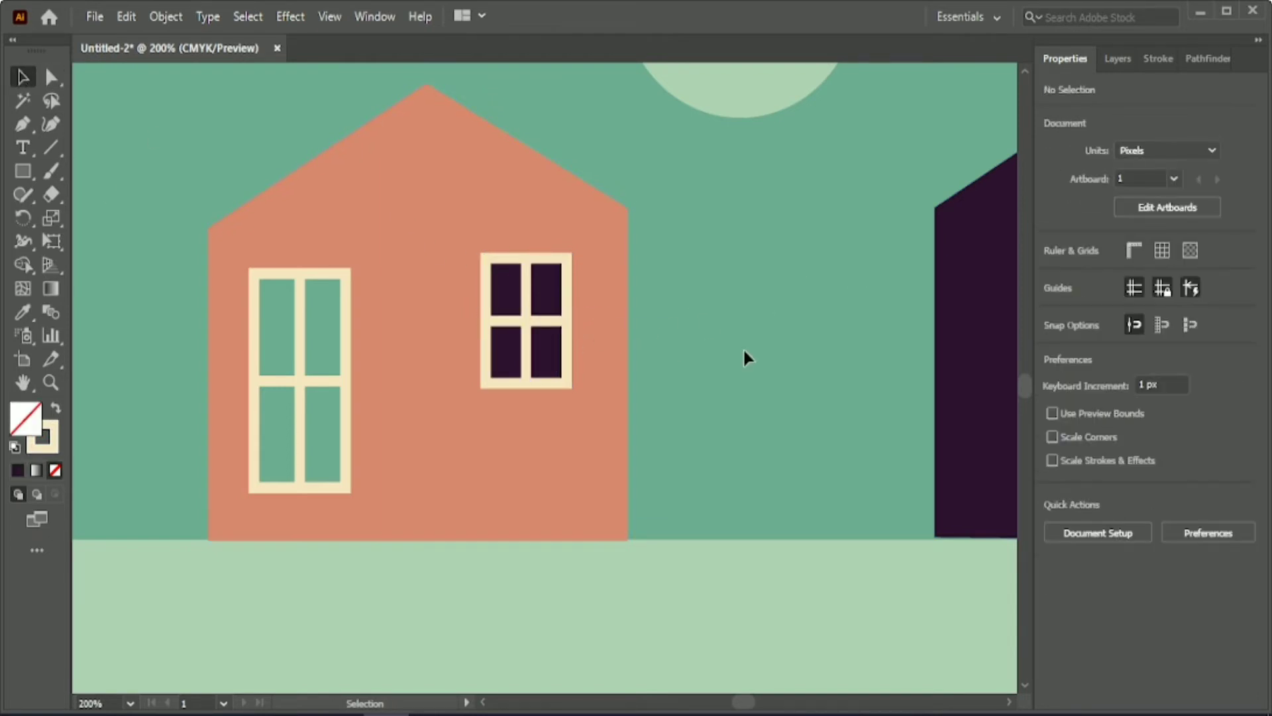
Ungroup the coral house's tall window.
left_click(347, 329)
left_click(1113, 602)
left_click(705, 352)
Compare the stroke settings of the coral house's window parts with those of the dark house's window and door.
left_click(346, 353)
left_click(545, 370, "shift")
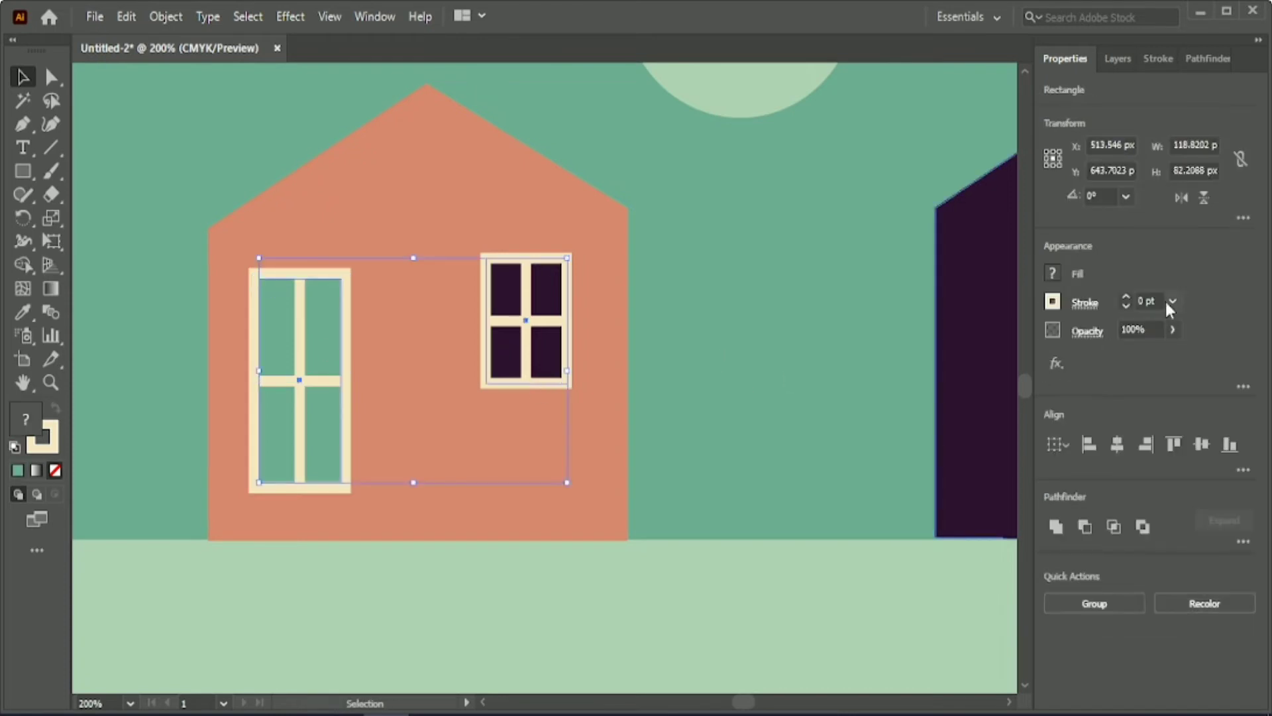
left_click(762, 331)
left_click(548, 347)
left_click(760, 332)
left_click(547, 321)
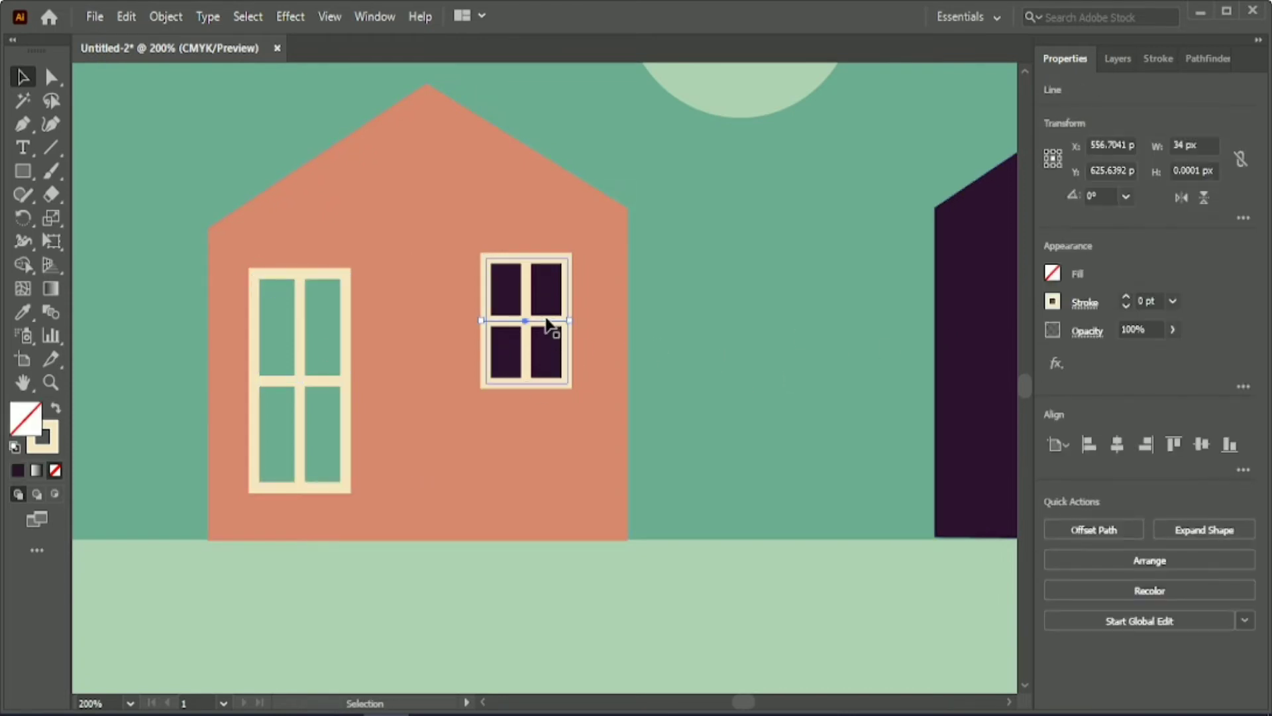
left_click(706, 341)
scroll(706, 341, "down", 2)
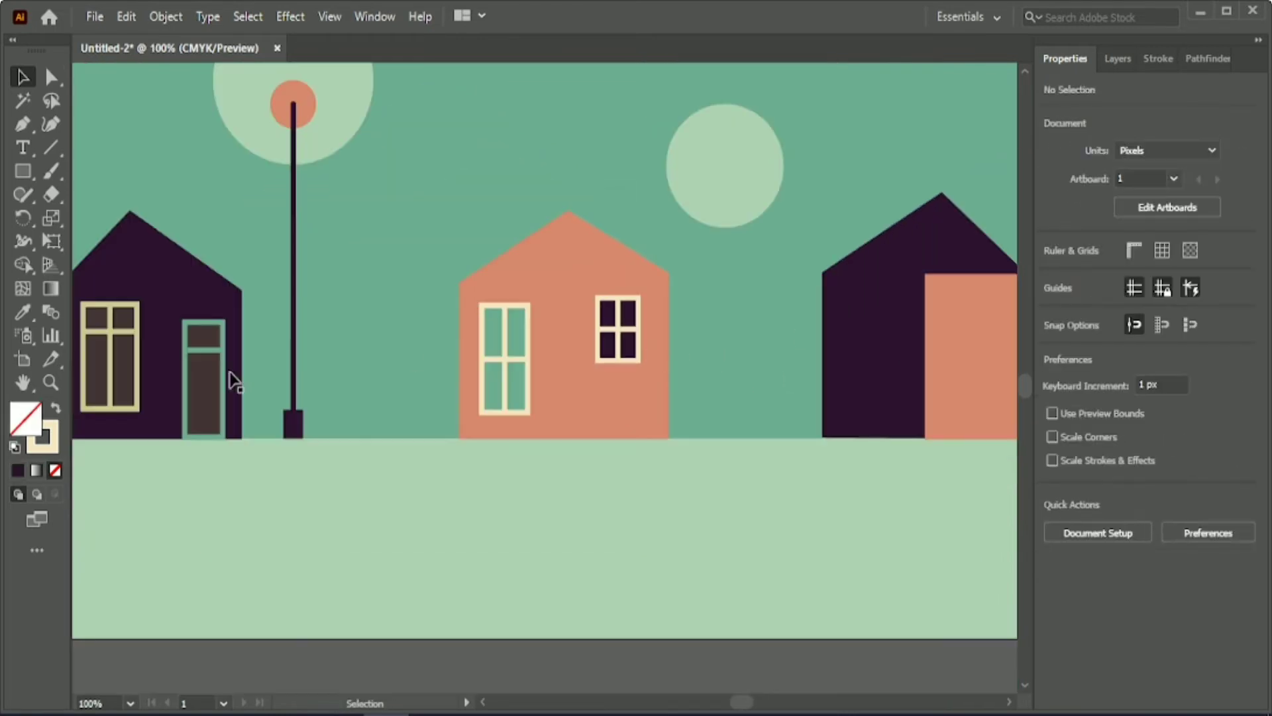
left_click(220, 379)
left_click(139, 355)
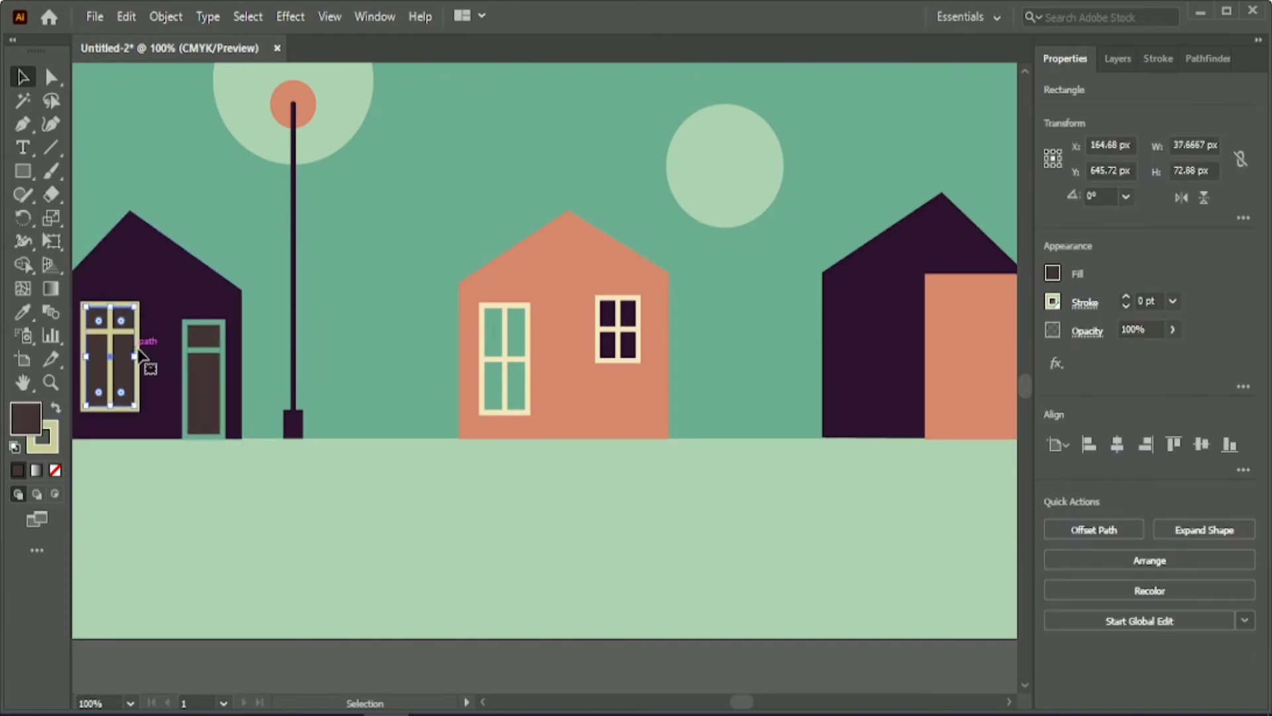
left_click(377, 358)
scroll(614, 415, "up", 2)
scroll(638, 361, "down", 2)
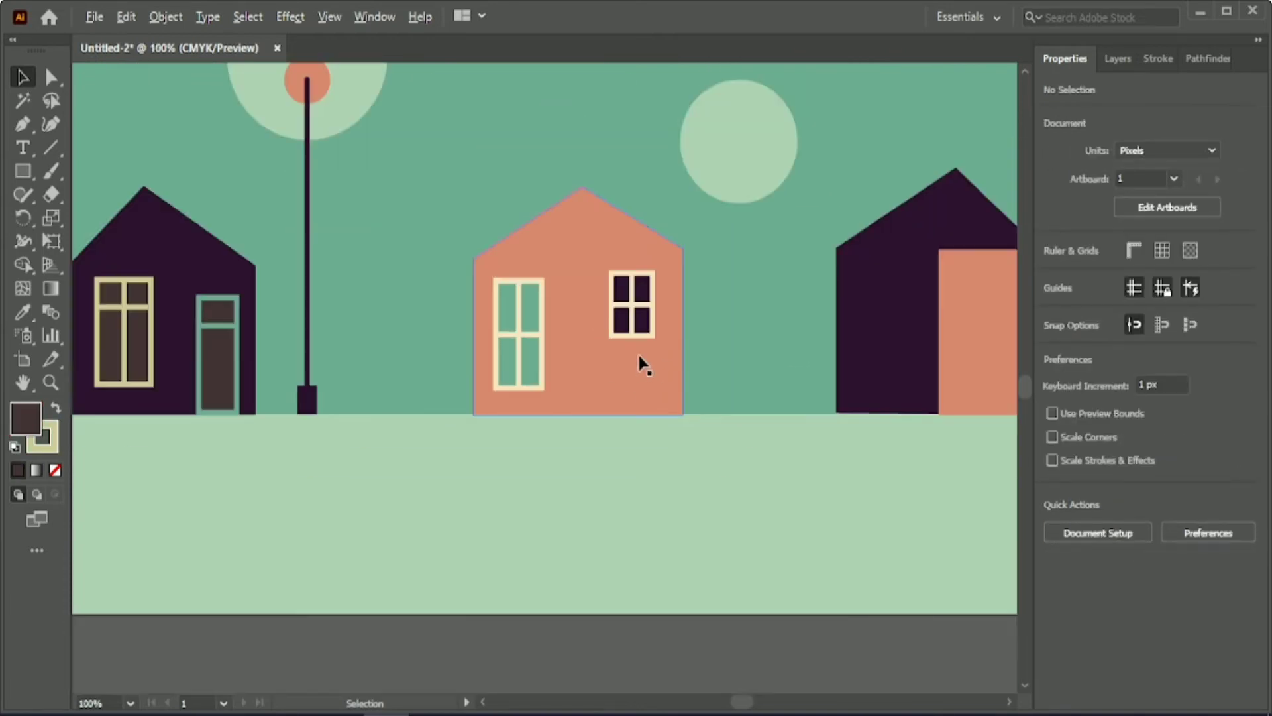
Thin the cream outline of the small window's frame to 3 pt.
scroll(640, 357, "up", 1)
left_click(640, 324)
scroll(722, 346, "up", 1)
left_click(1152, 301)
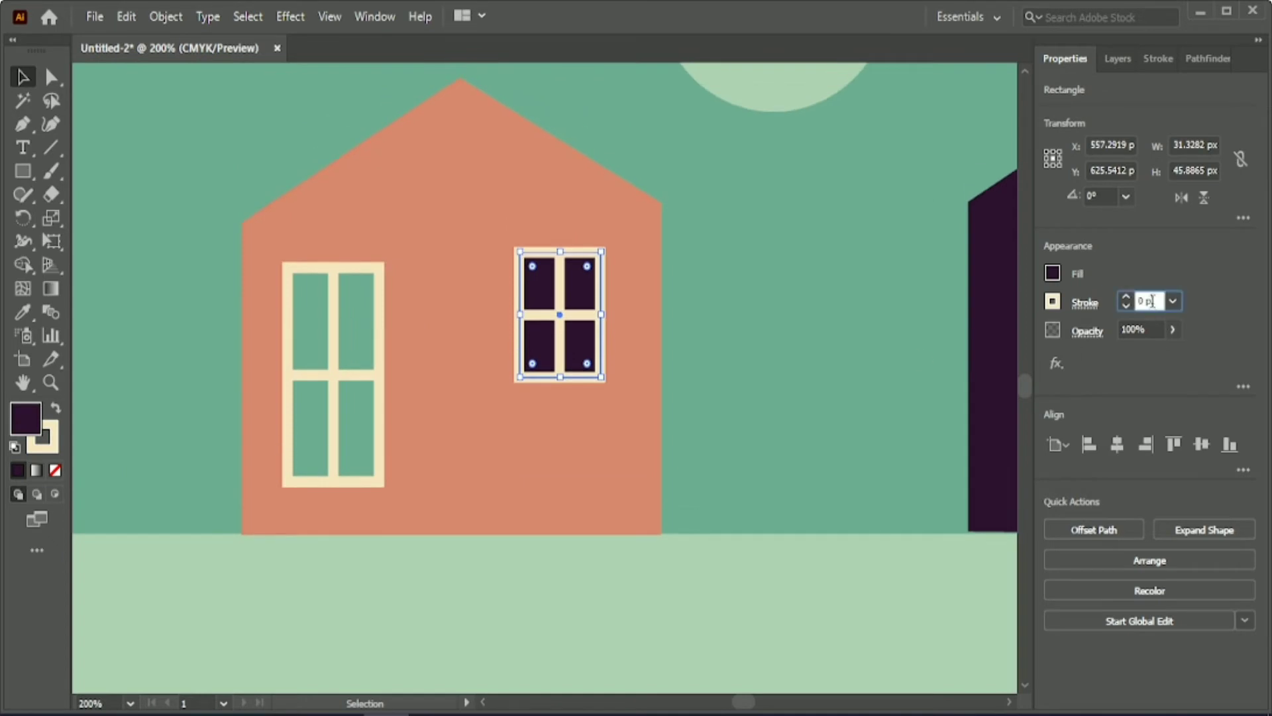
left_click(770, 373)
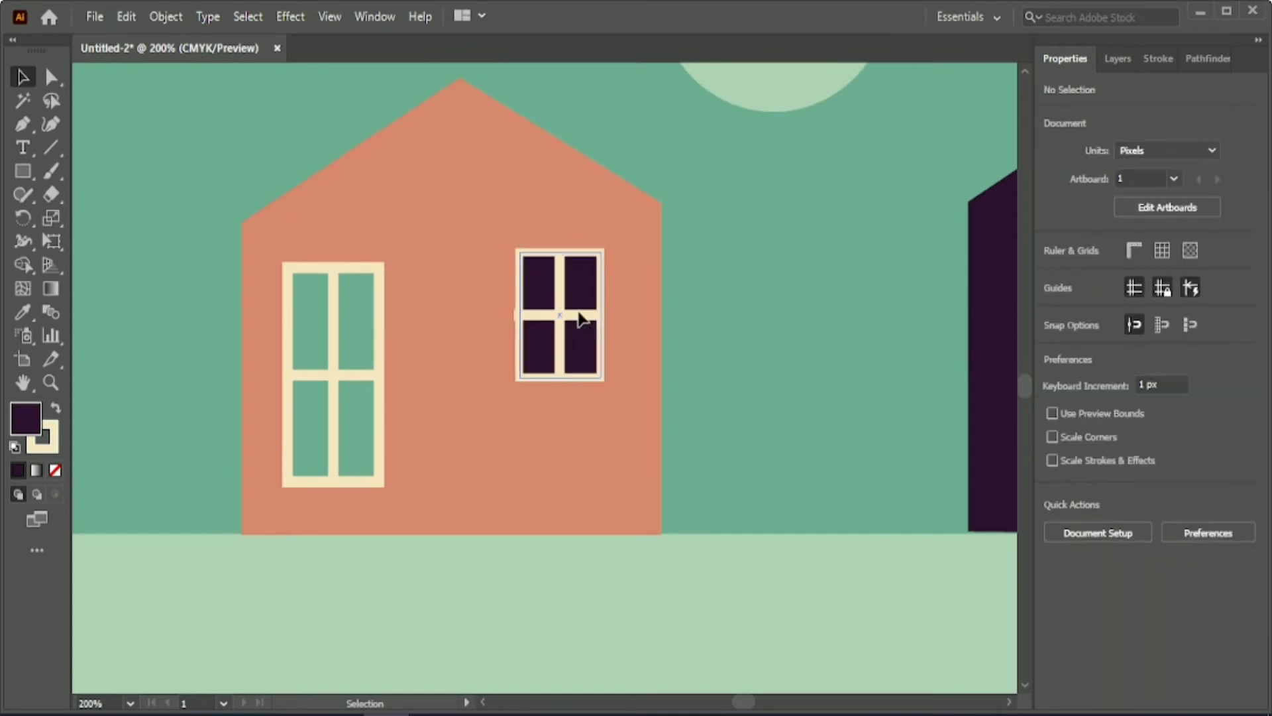
Thin the small window's vertical and horizontal glazing bars to a 3 pt stroke.
left_click(581, 320)
left_click(561, 358)
left_click(778, 344)
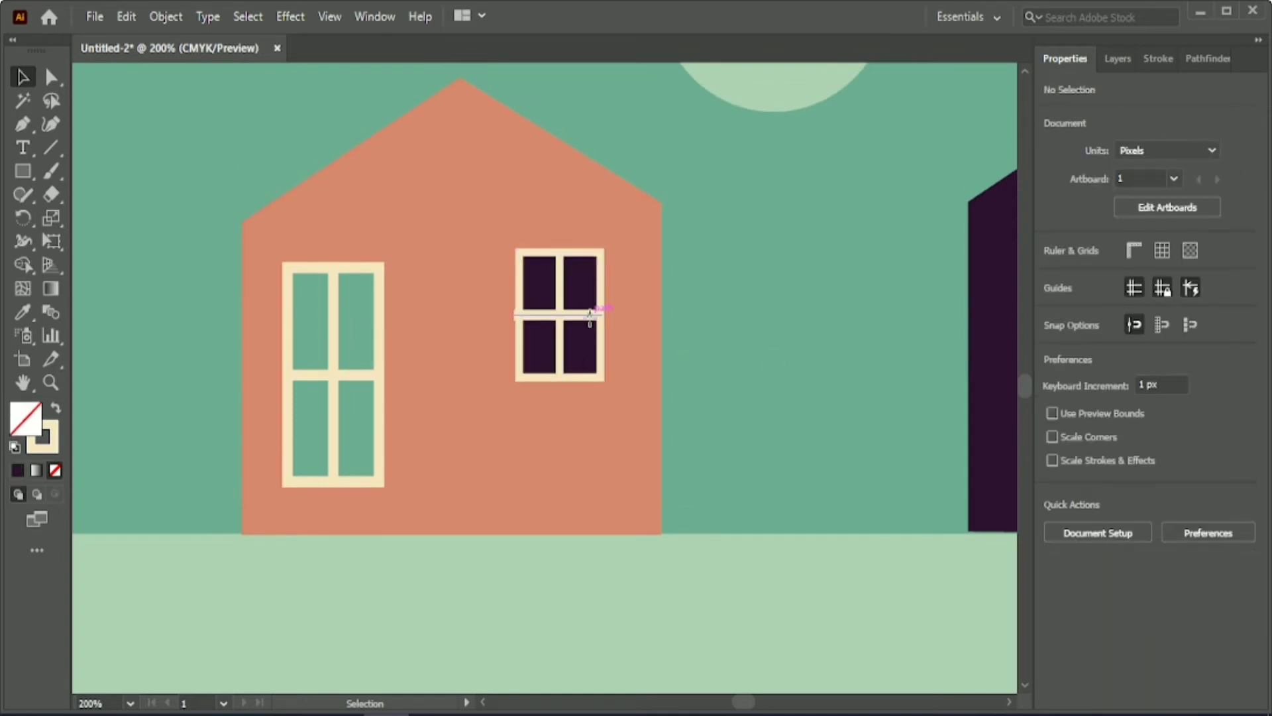
left_click(589, 315)
left_click(1148, 301)
scroll(1148, 302, "down", 1)
left_click(777, 348)
Pull the left end of the small window's horizontal glazing bar inward so it stays within the frame.
left_click(577, 317)
left_click(51, 77)
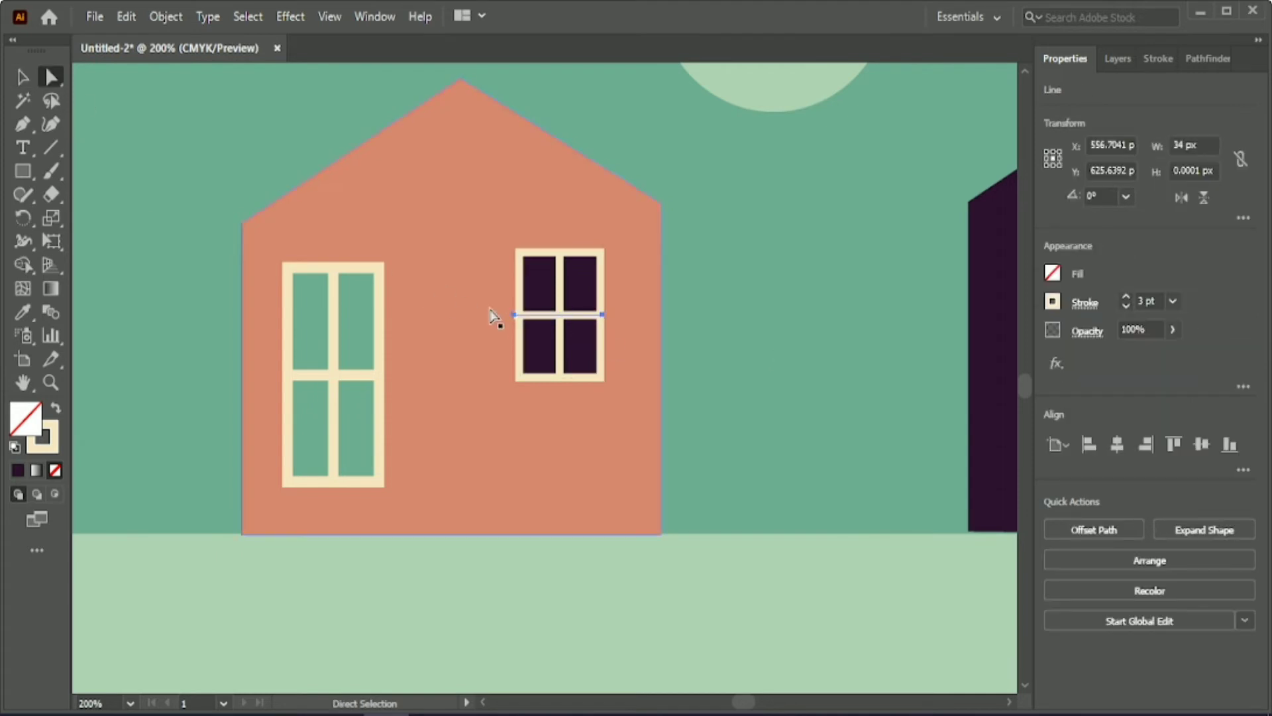
left_click(514, 315)
key("Right")
key("Right")
key("Right")
left_click(23, 77)
left_click(127, 228)
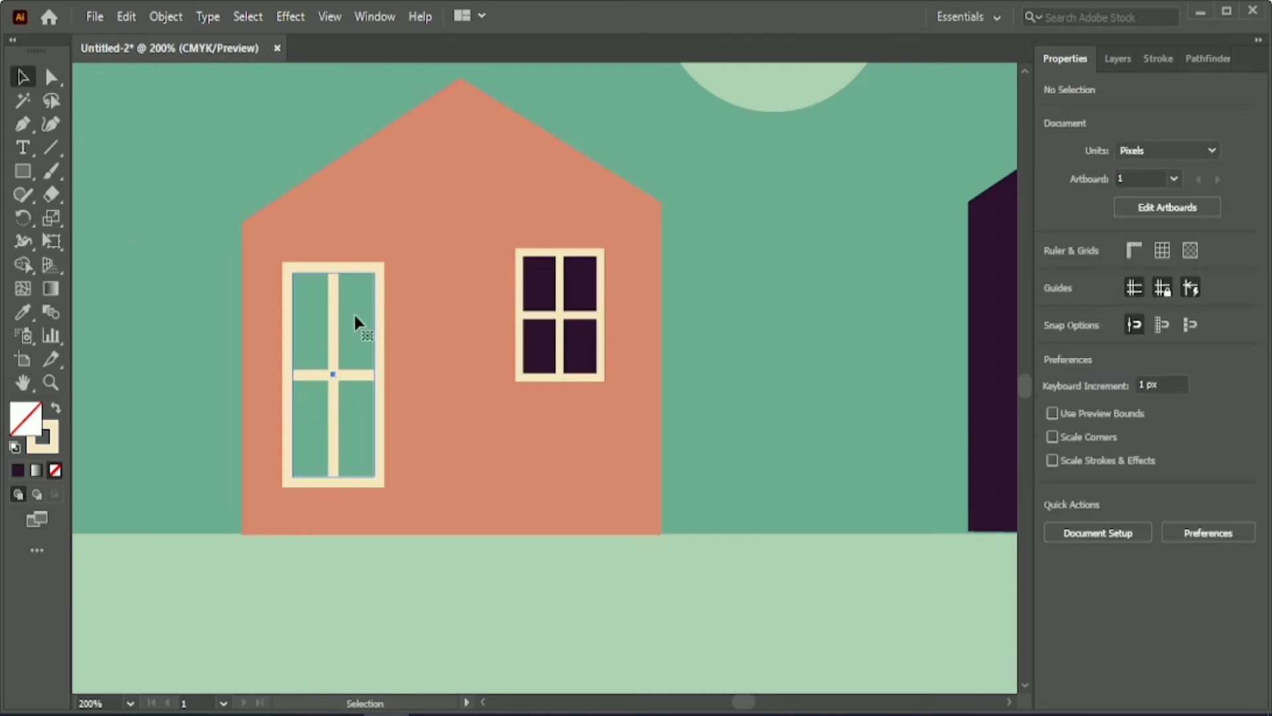
Thin the tall window's frame outline and both of its glazing bars to a 3 pt stroke.
left_click(353, 315)
left_click(1127, 306)
left_click(784, 328)
left_click(332, 347)
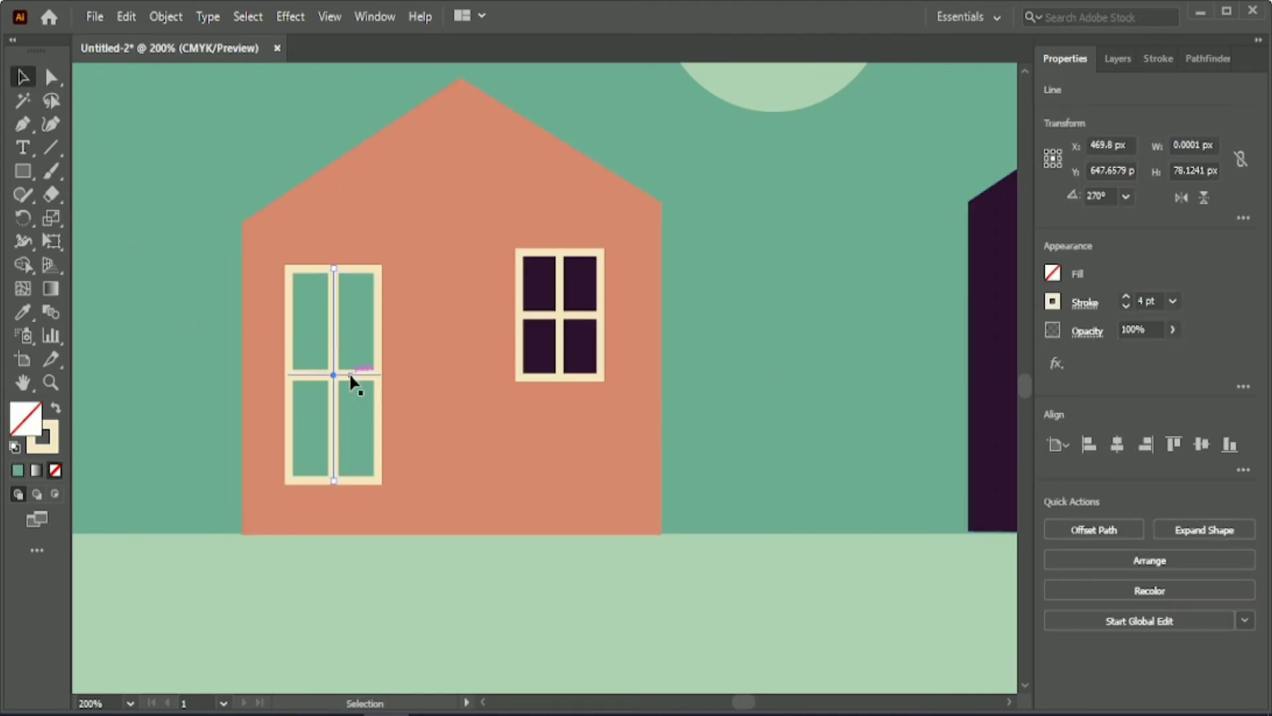
left_click(352, 376, "shift")
left_click(1152, 302)
scroll(1152, 302, "down", 1)
left_click(740, 349)
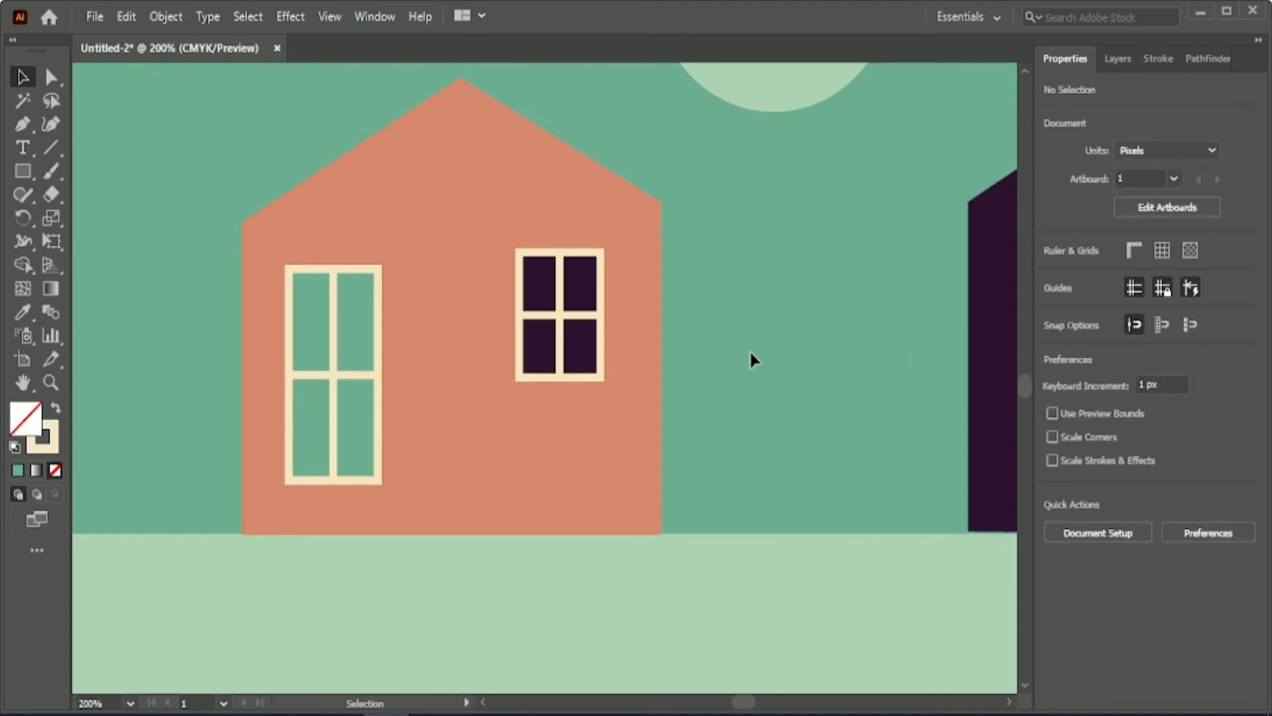
Group the coral house with its two windows, and group the dark house with its window and door.
left_click_drag(185, 176, 722, 459)
key("ctrl+g")
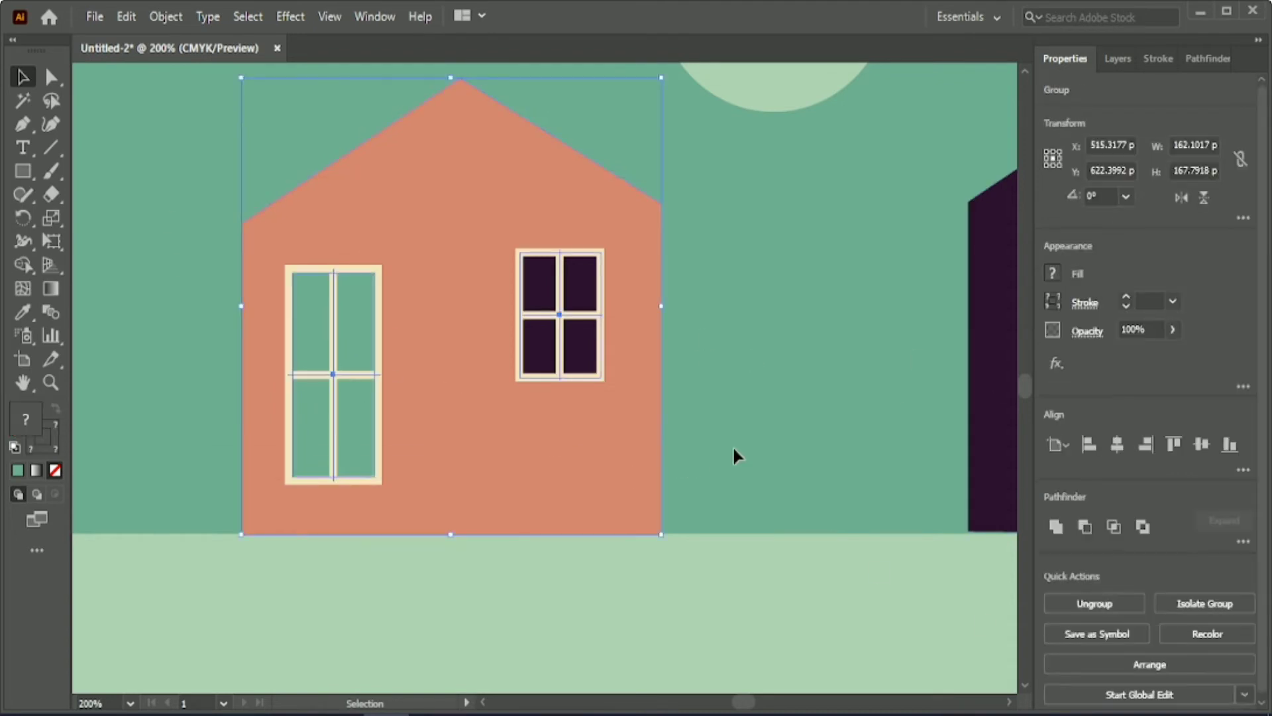
scroll(733, 443, "down", 1)
left_click_drag(746, 703, 739, 704)
left_click(485, 481)
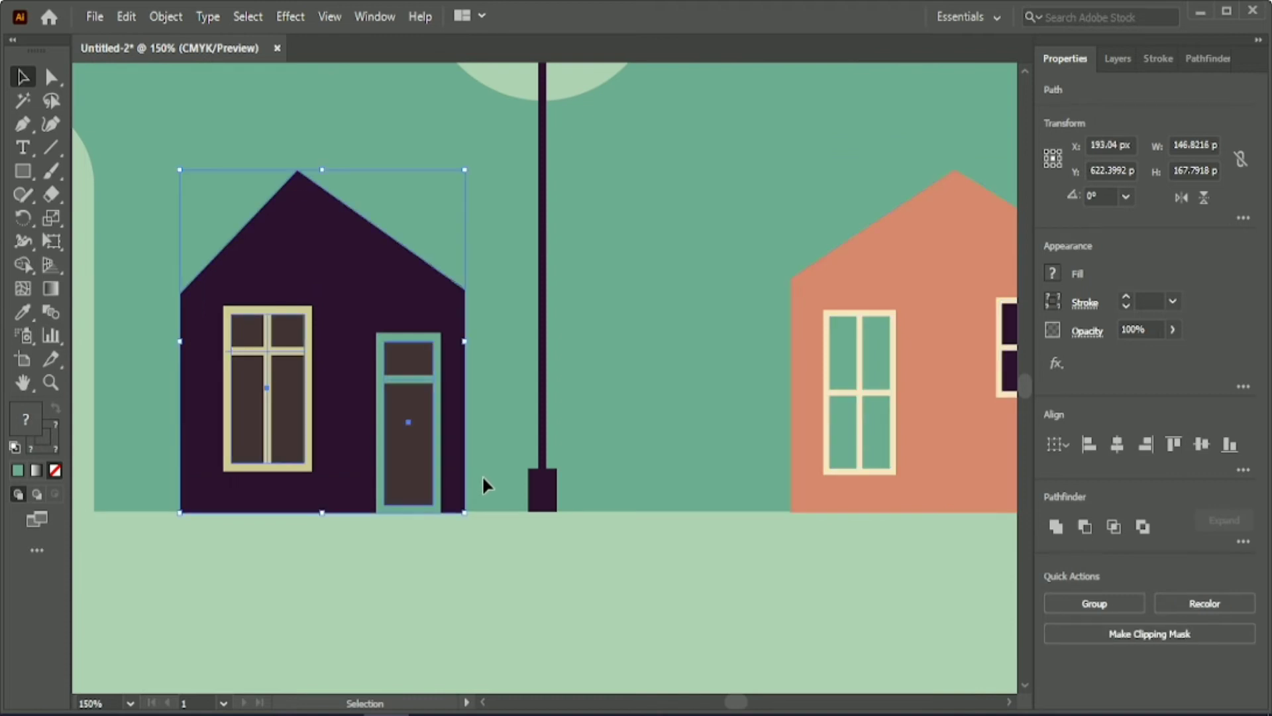
left_click(1127, 605)
Draw a slanted line about 33 by 177 px between the street lamp and coral house, styled like the dark 4 pt lamp post.
left_click_drag(735, 702, 740, 702)
scroll(662, 596, "up", 1)
left_click(272, 354)
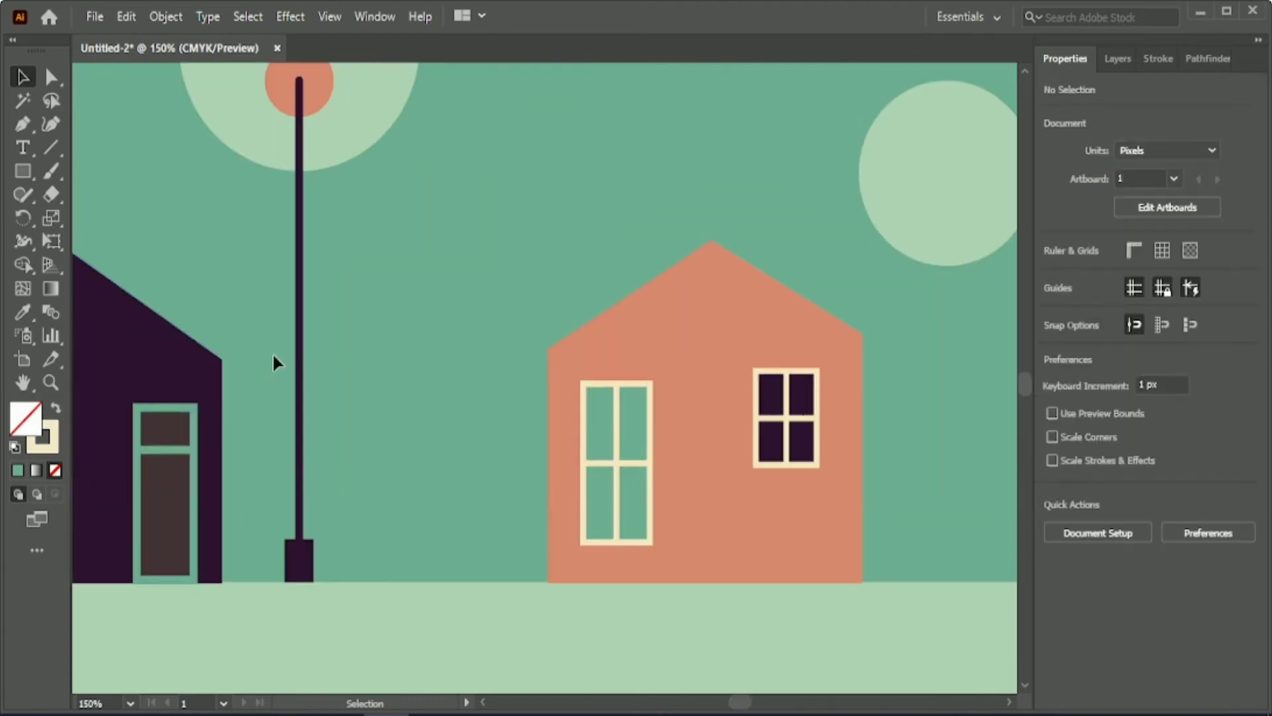
left_click(51, 147)
mouse_move(465, 239)
left_mouse_down()
mouse_move(388, 589)
mouse_move(400, 598)
left_mouse_up()
key("i")
left_click(299, 318)
key("v")
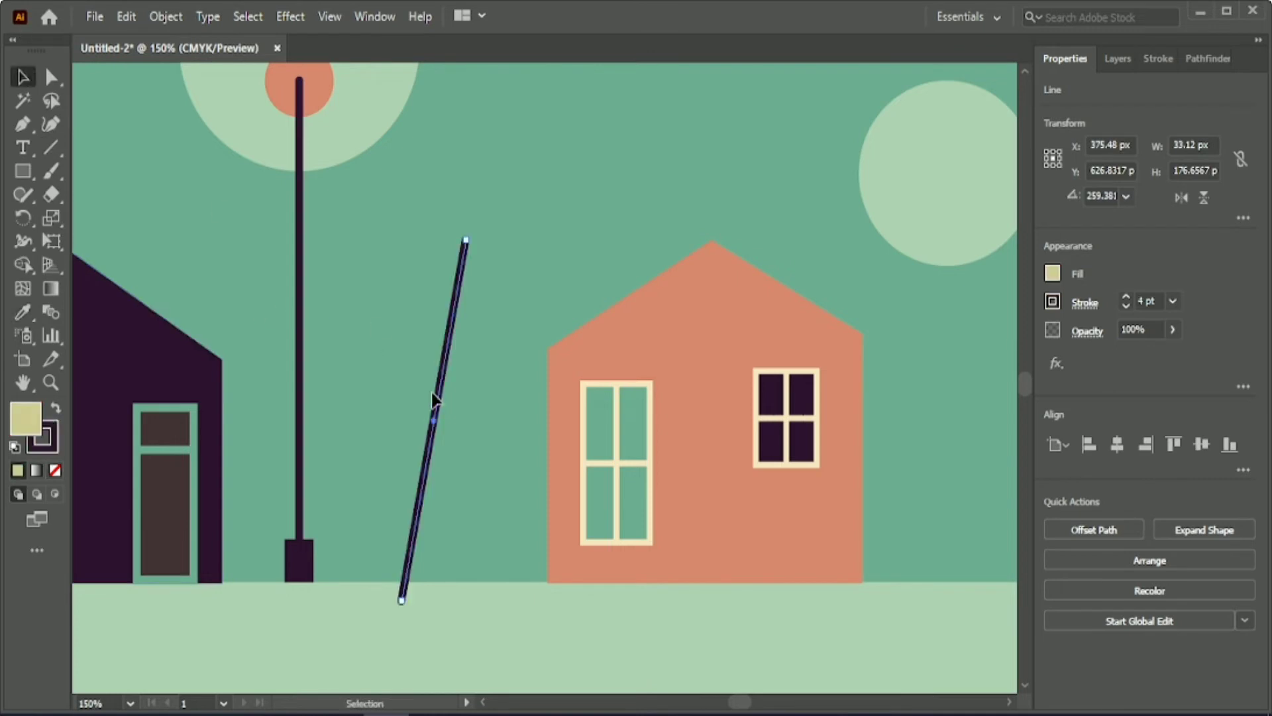
Move the slanted pole up about 6 px and stretch its top end upward and slightly to the right.
key("Up")
key("Up")
key("Up")
key("Up")
key("Up")
key("Up")
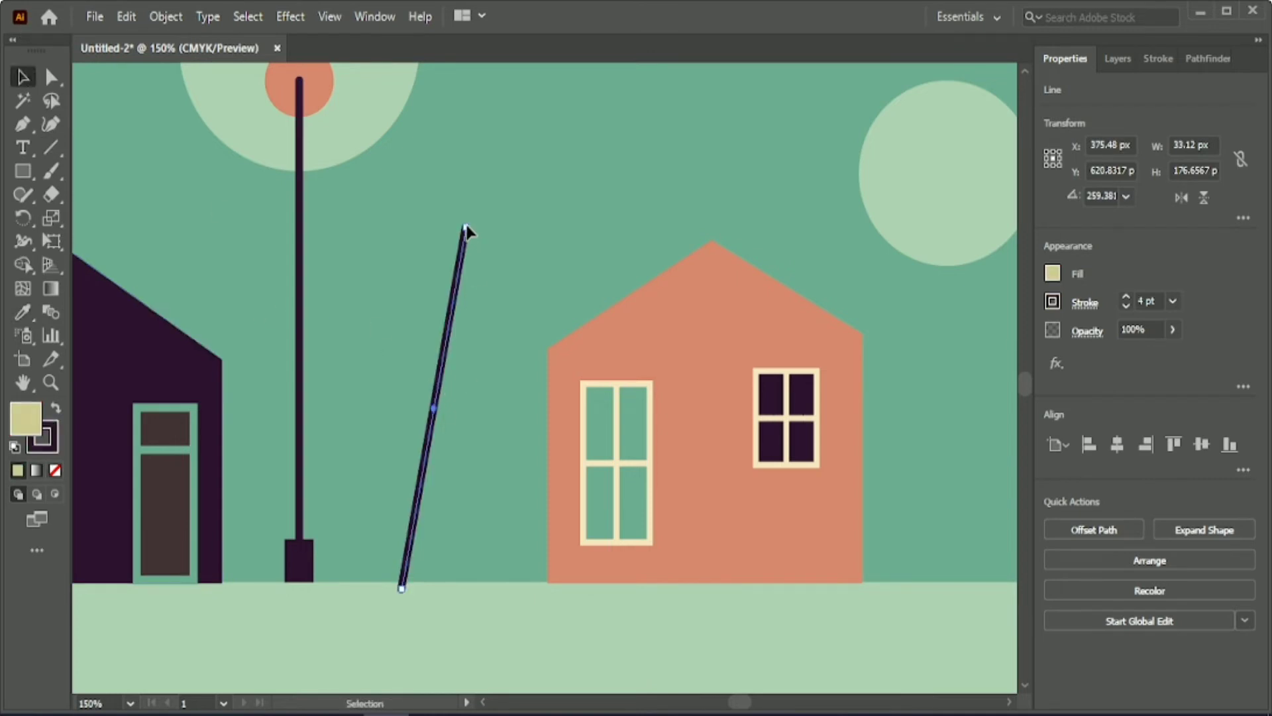
key("a")
left_click_drag(466, 227, 466, 191)
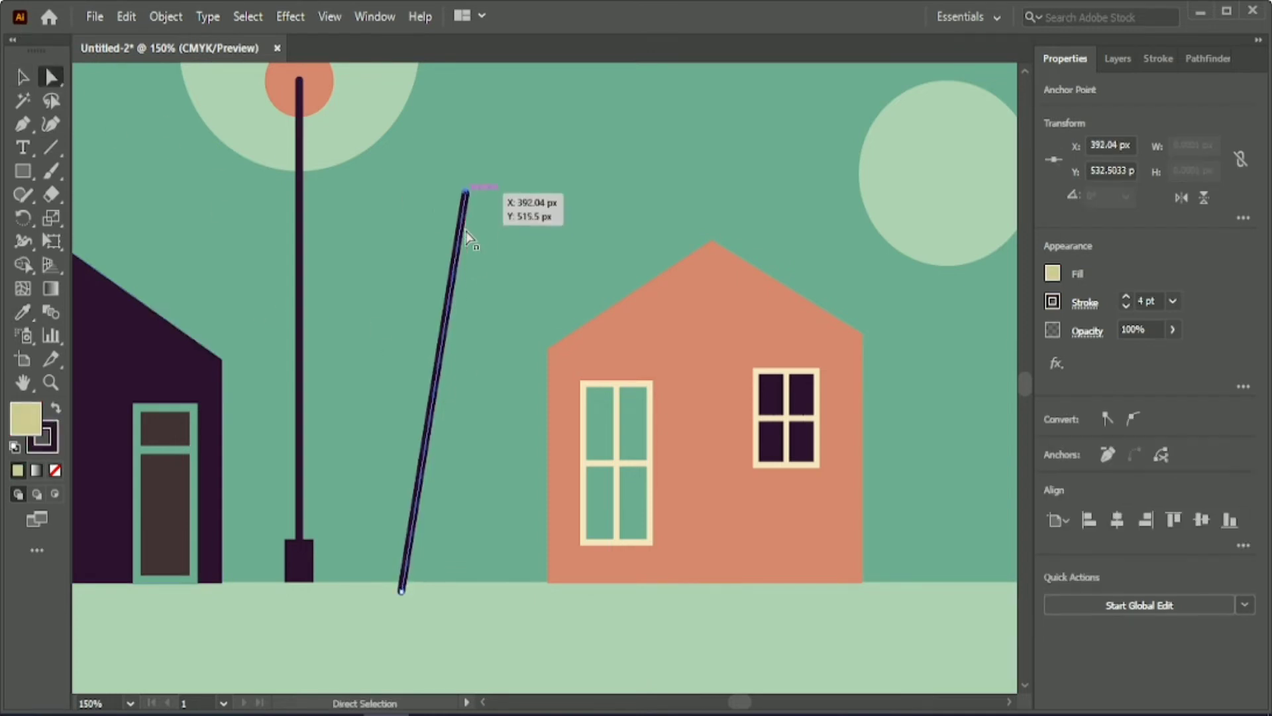
key("Up")
key("Up")
key("Up")
key("Up")
key("Up")
key("Up")
key("Up")
key("Up")
key("Up")
key("Up")
key("Up")
key("Right")
key("Right")
key("Right")
left_click(534, 220)
key("v")
Place a copy of the 90.56 px pale green circle at the top of the slanted pole.
scroll(207, 196, "up", 3)
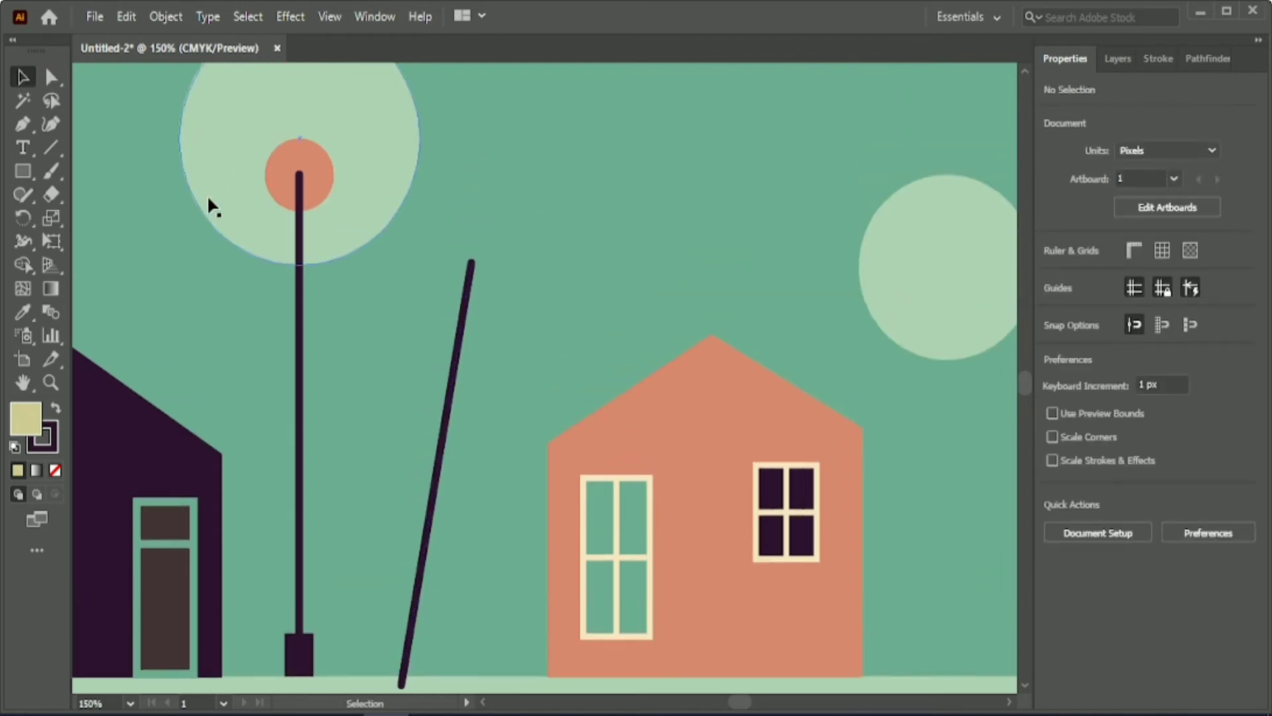
scroll(207, 194, "up", 2)
left_click_drag(937, 331, 465, 326, "alt")
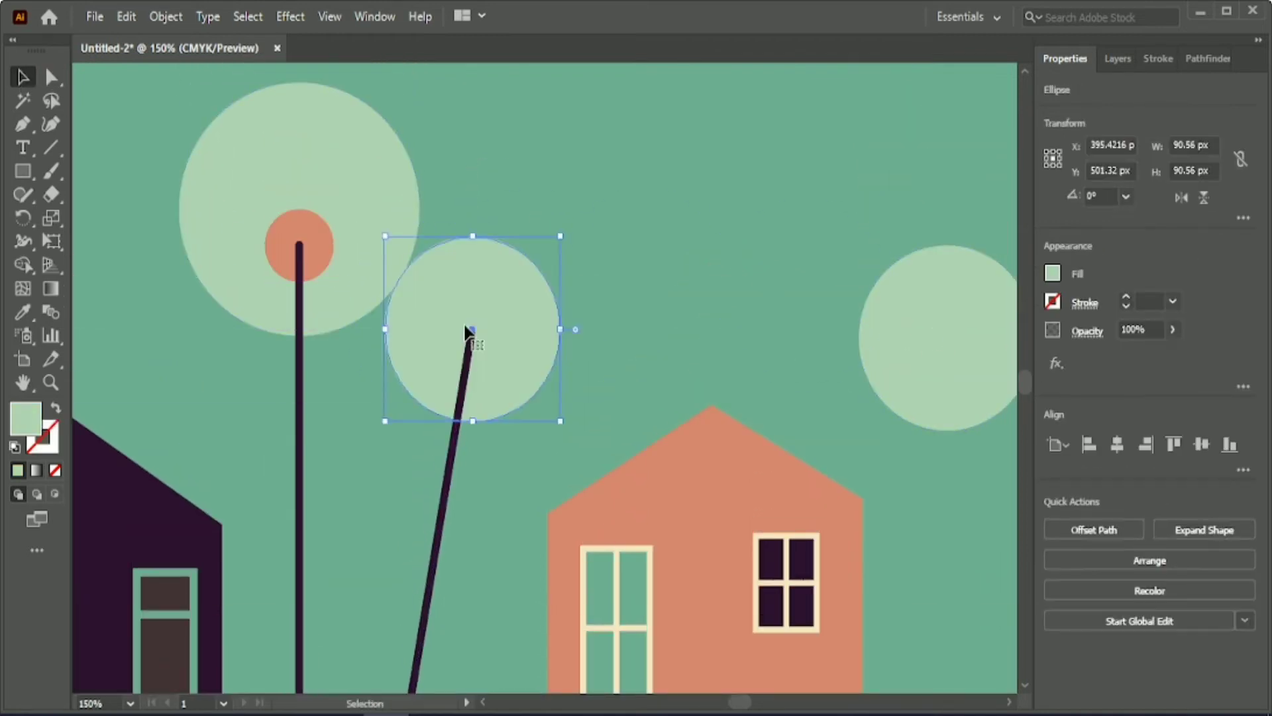
left_click(662, 289)
Draw a horizontal line about 151 px long across the new circle and give it a 4 pt stroke in the sky's green.
left_click(51, 149)
left_click_drag(355, 338, 648, 338)
left_click(24, 313)
left_click(113, 265)
left_click(23, 78)
left_click(1126, 296)
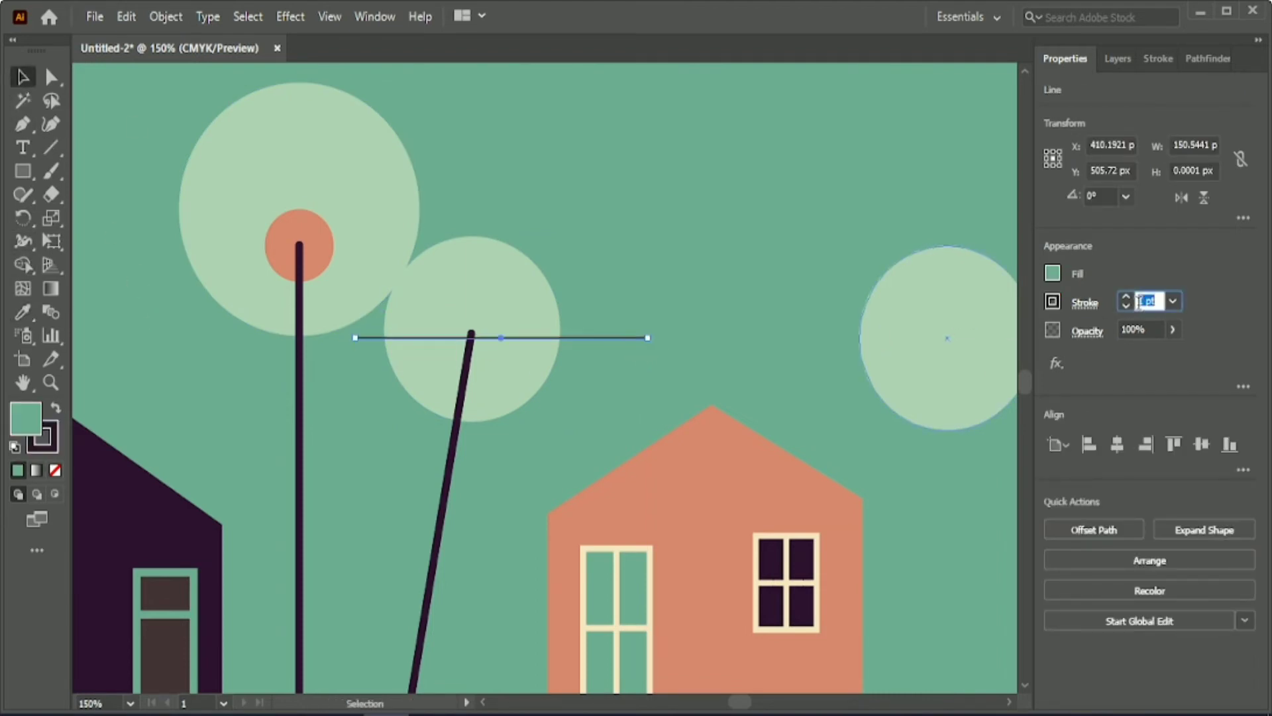
left_click(1126, 297)
left_click(1126, 297)
left_click(24, 312)
left_click(197, 371)
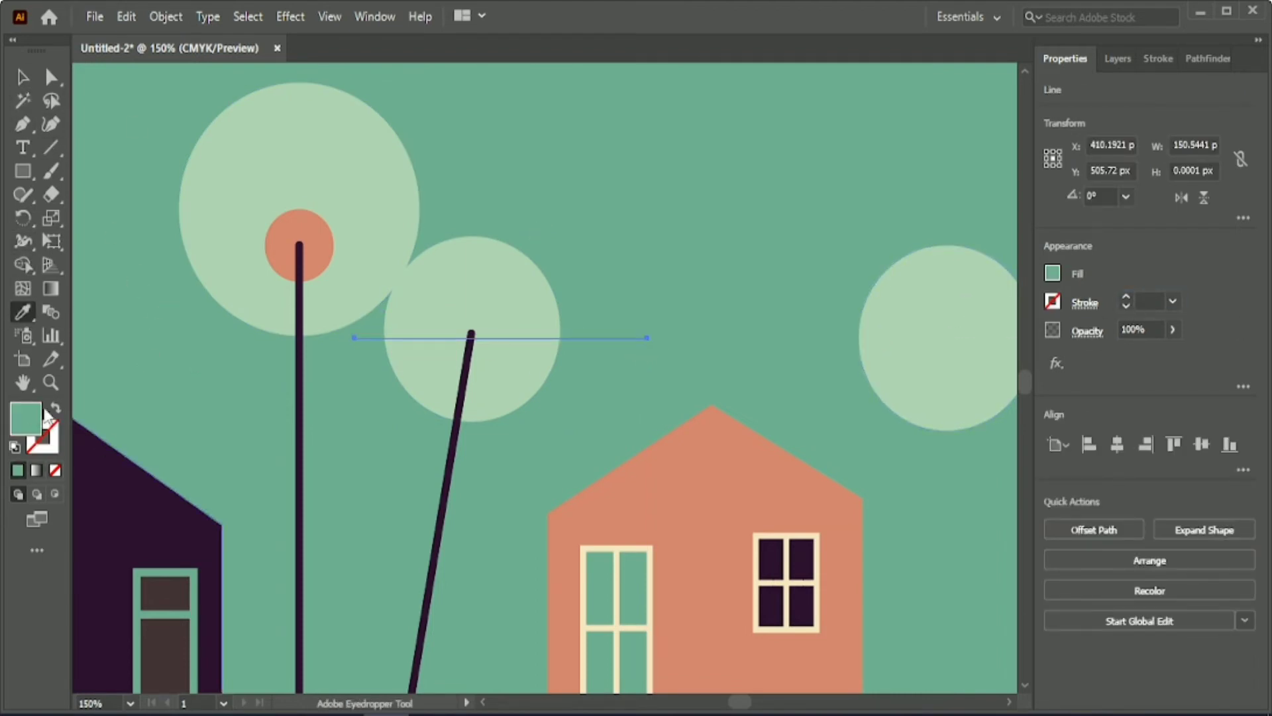
left_click(56, 407)
left_click(23, 77)
left_click(545, 377)
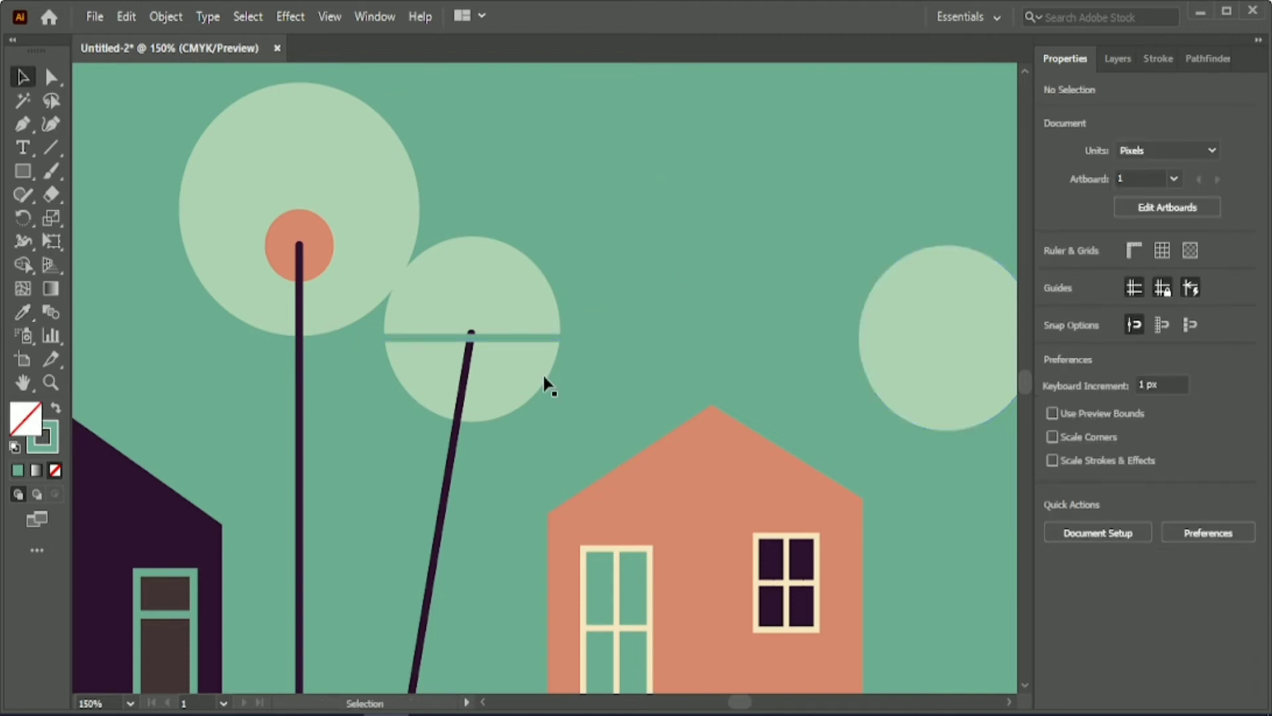
Bring the slanted pole in front of the green horizontal line.
right_click(454, 438)
mouse_move(570, 614)
left_click(683, 614)
left_click(616, 398)
Align the green line and the pale circle to a common centre horizontally and vertically.
left_click(528, 339)
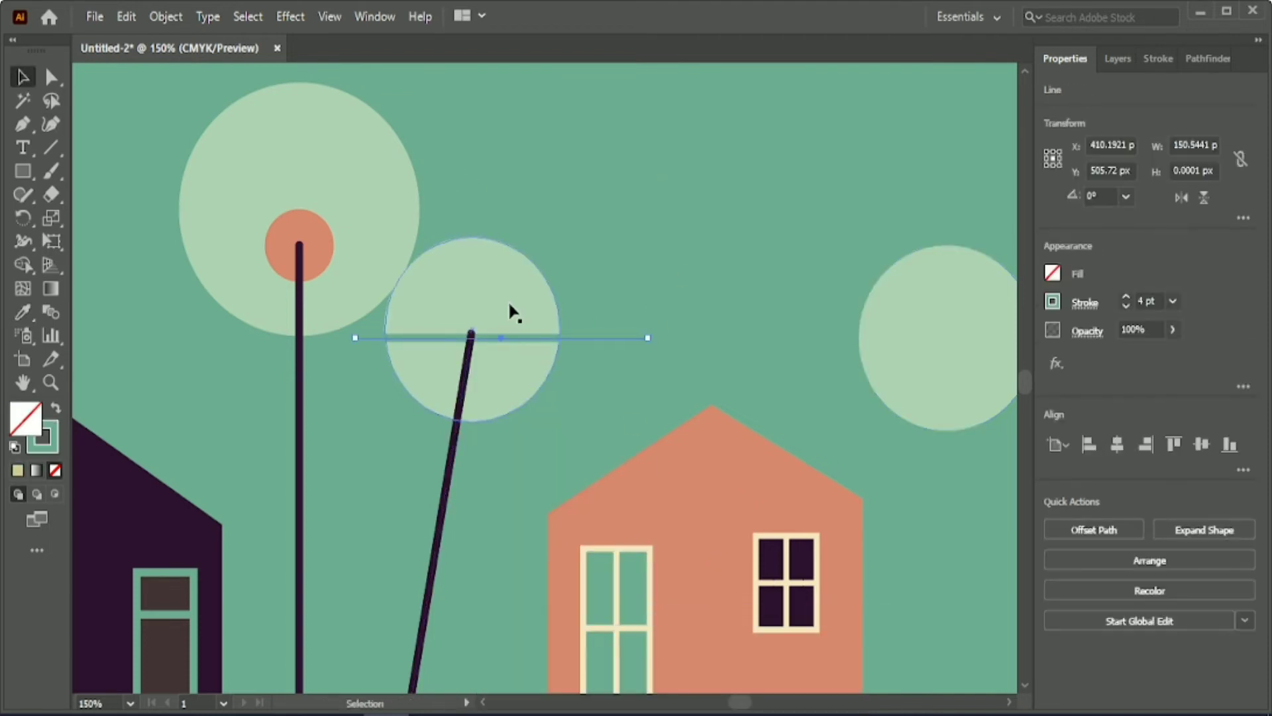
left_click(514, 312, "shift")
left_click(1118, 445)
left_click(723, 275)
left_click(588, 333)
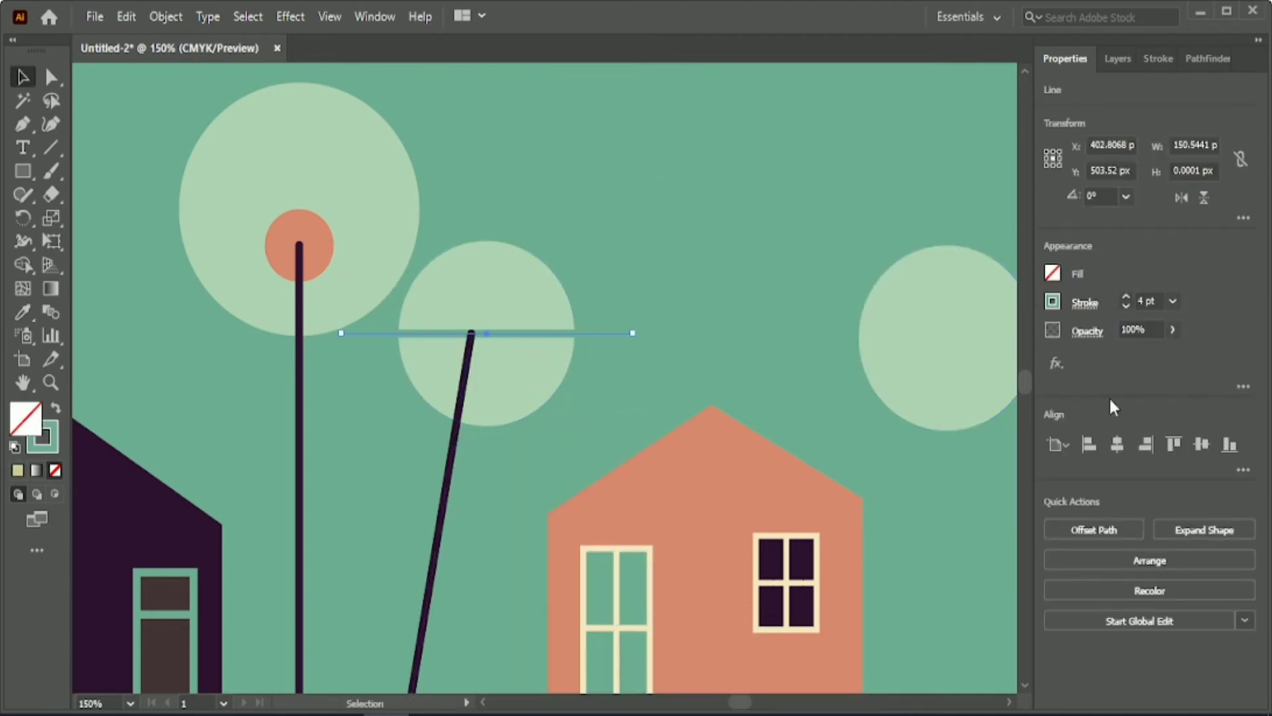
left_click(552, 429)
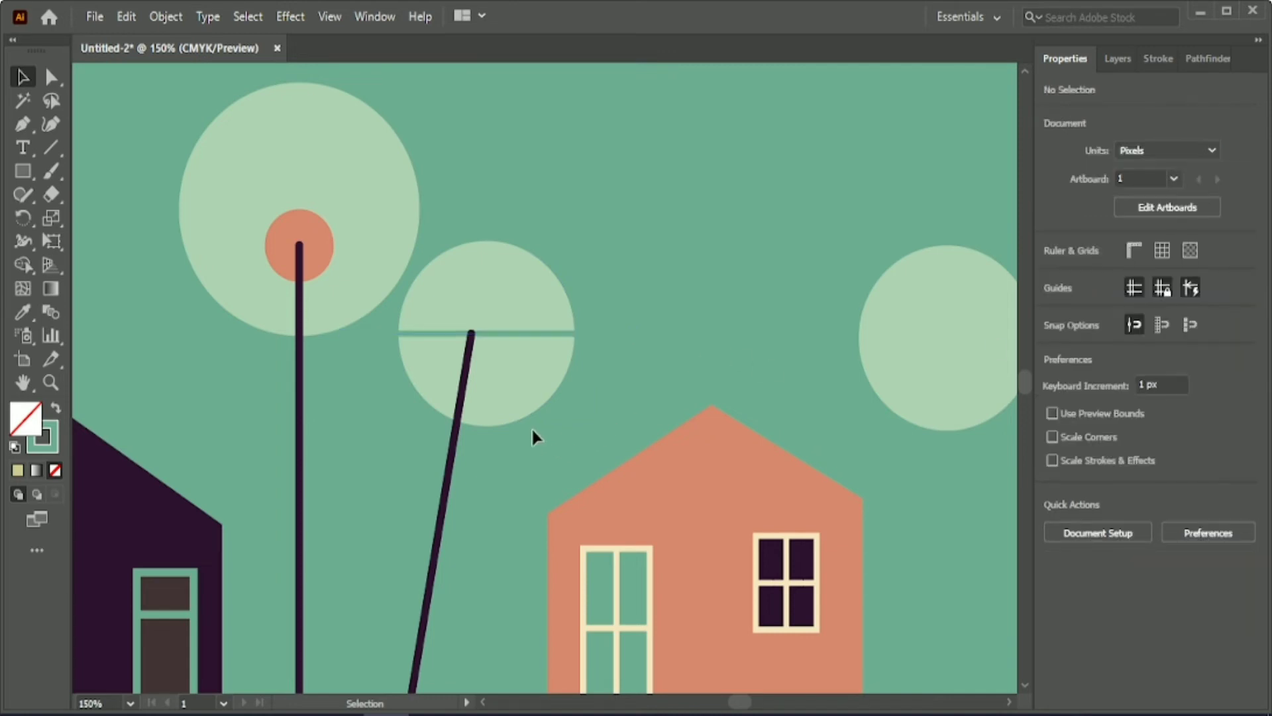
Draw a circle about 28 px wide in the sky and fill it with the cream colour of the house windows.
left_click_drag(19, 180, 86, 220)
left_click_drag(608, 177, 663, 233)
left_click(23, 81)
key("i")
scroll(606, 523, "down", 1)
left_click_drag(740, 703, 747, 706)
left_click(954, 563)
key("v")
Give the cream circle a sky-green outline and place it on the horizontal line, just right of the pole's tip.
scroll(367, 346, "up", 2)
left_click(1147, 300)
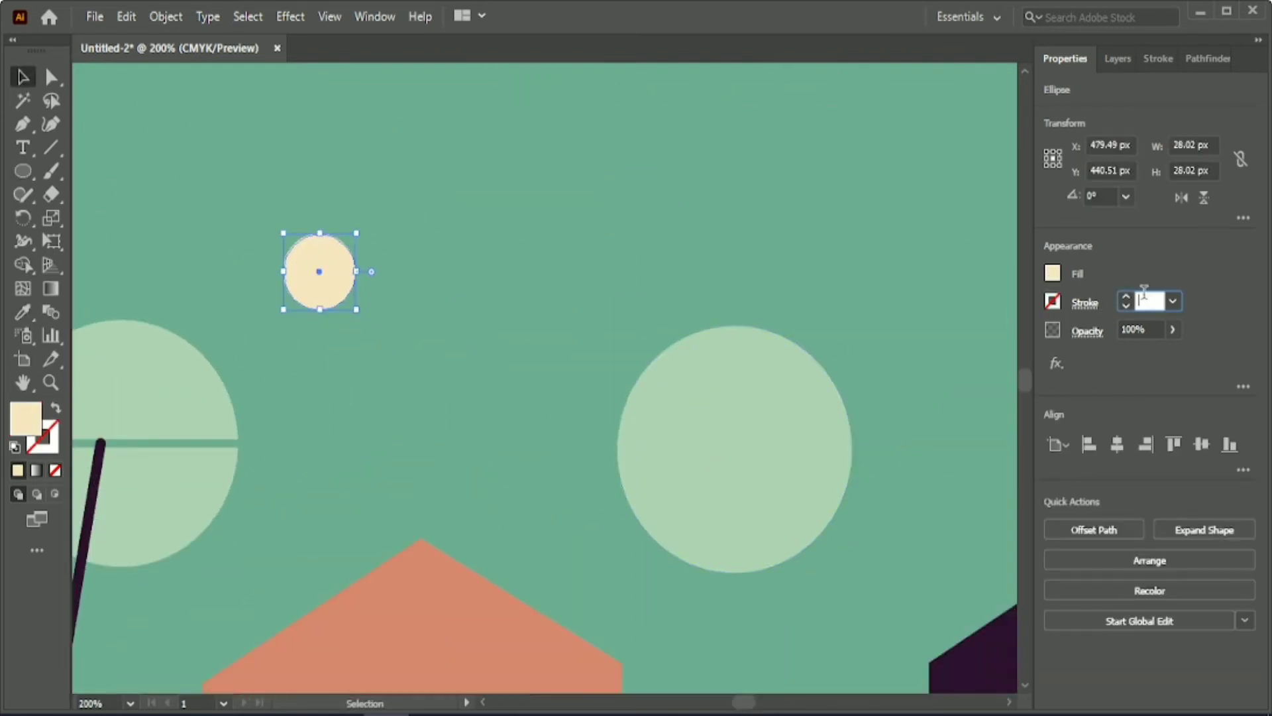
type("0")
left_click_drag(343, 277, 179, 448)
scroll(882, 502, "left", 5)
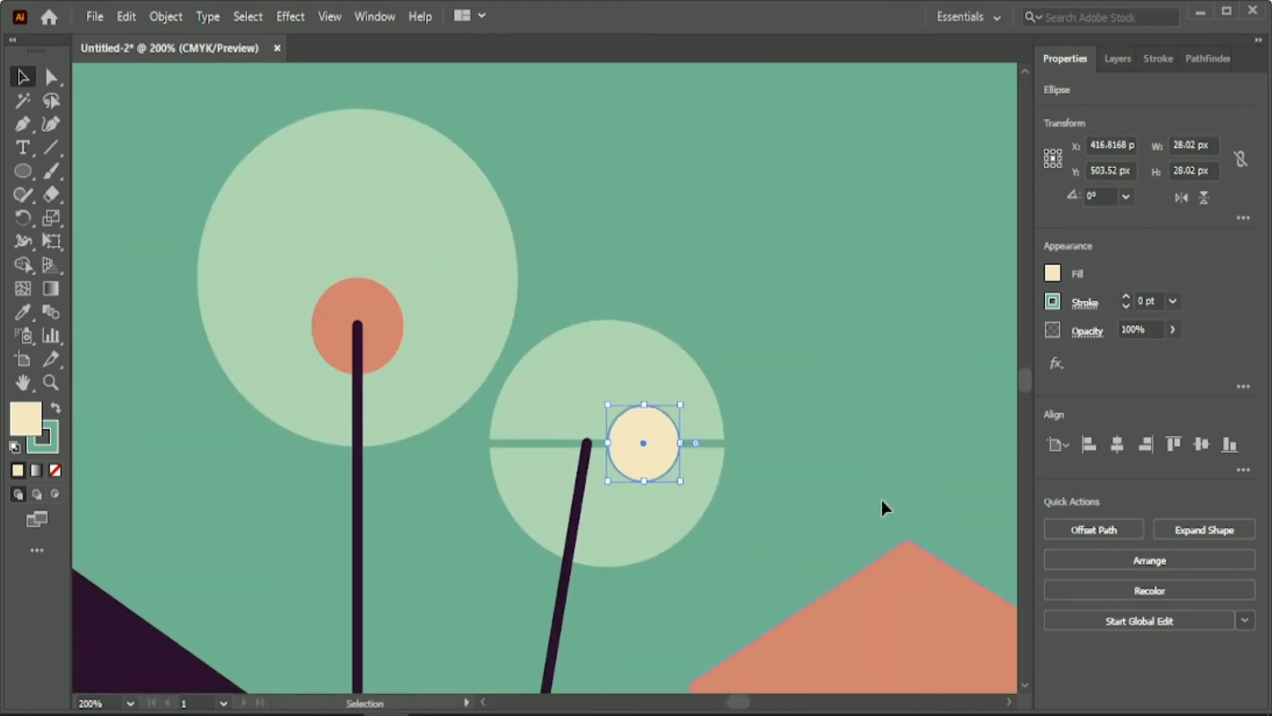
left_click(740, 500)
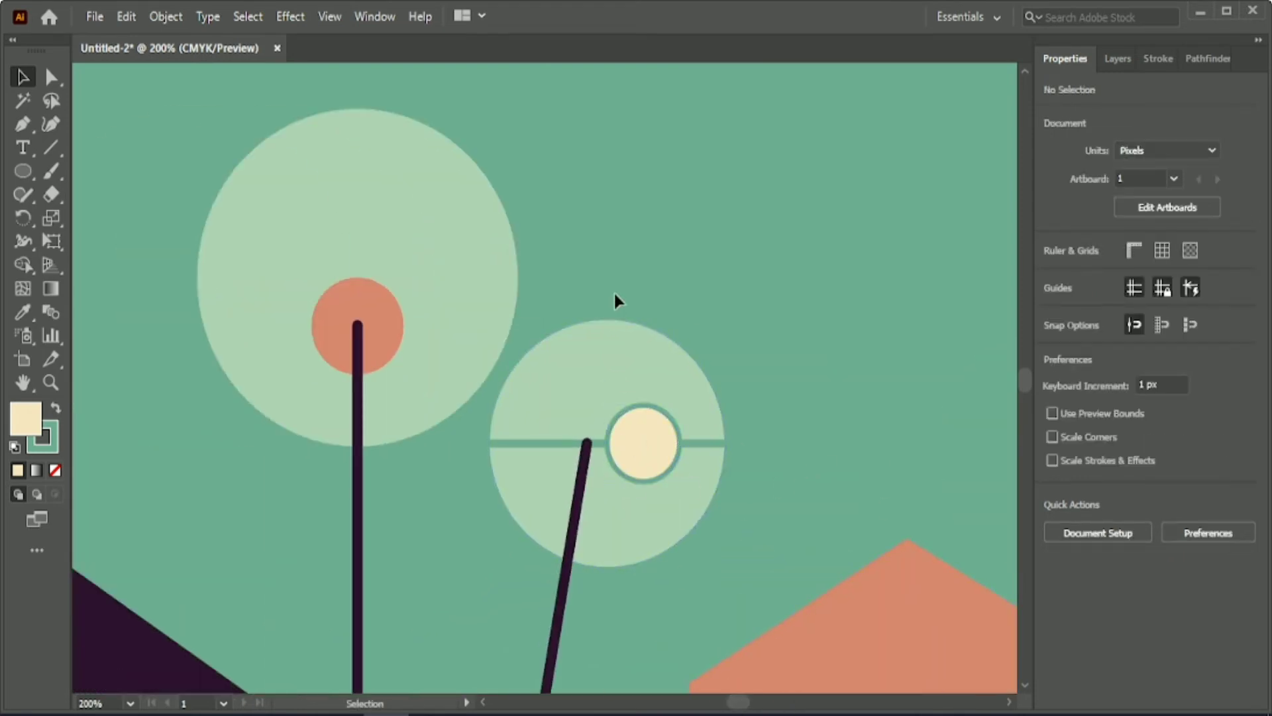
Move the pale circle with its green line and cream circle off the slanted pole into the open sky.
left_click_drag(614, 291, 648, 493)
left_click_drag(646, 510, 753, 330)
left_click(852, 318)
left_click(763, 267)
Group the pale circle with its green line and centre the cream circle horizontally on them.
left_click_drag(570, 174, 636, 285)
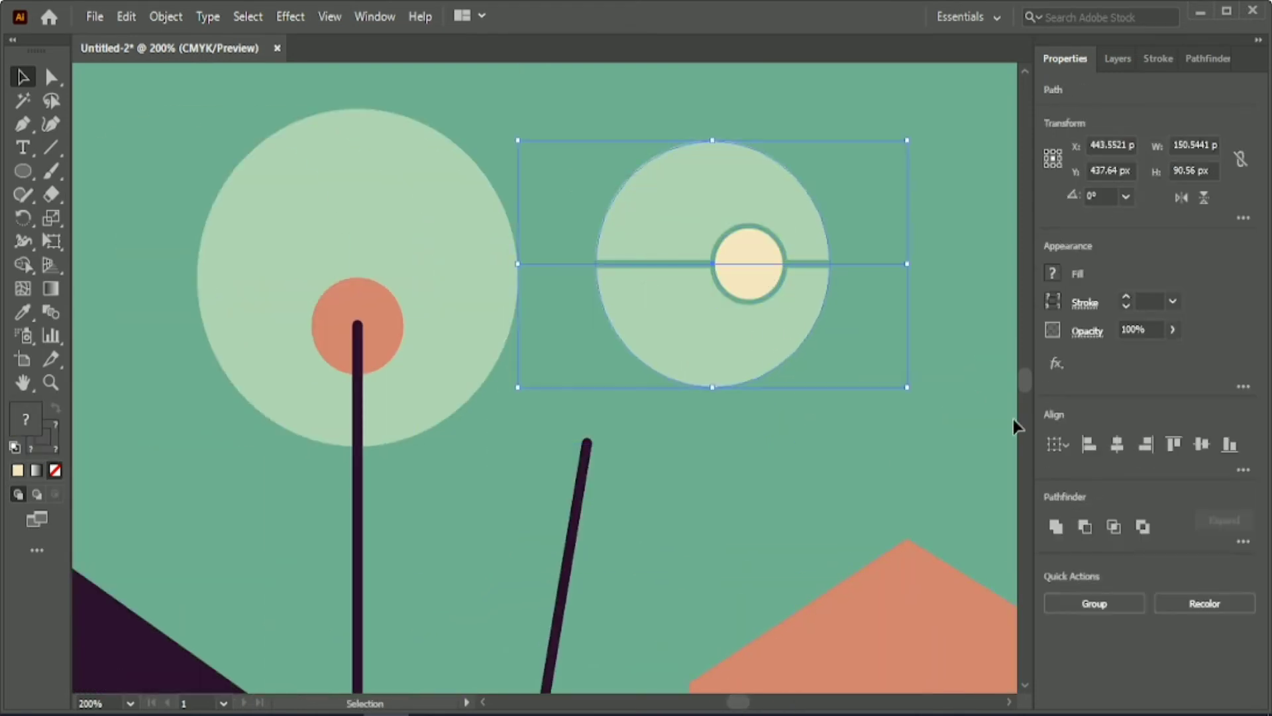
left_click(1100, 609)
left_click(769, 274)
left_click(791, 302, "shift")
left_click(1118, 443)
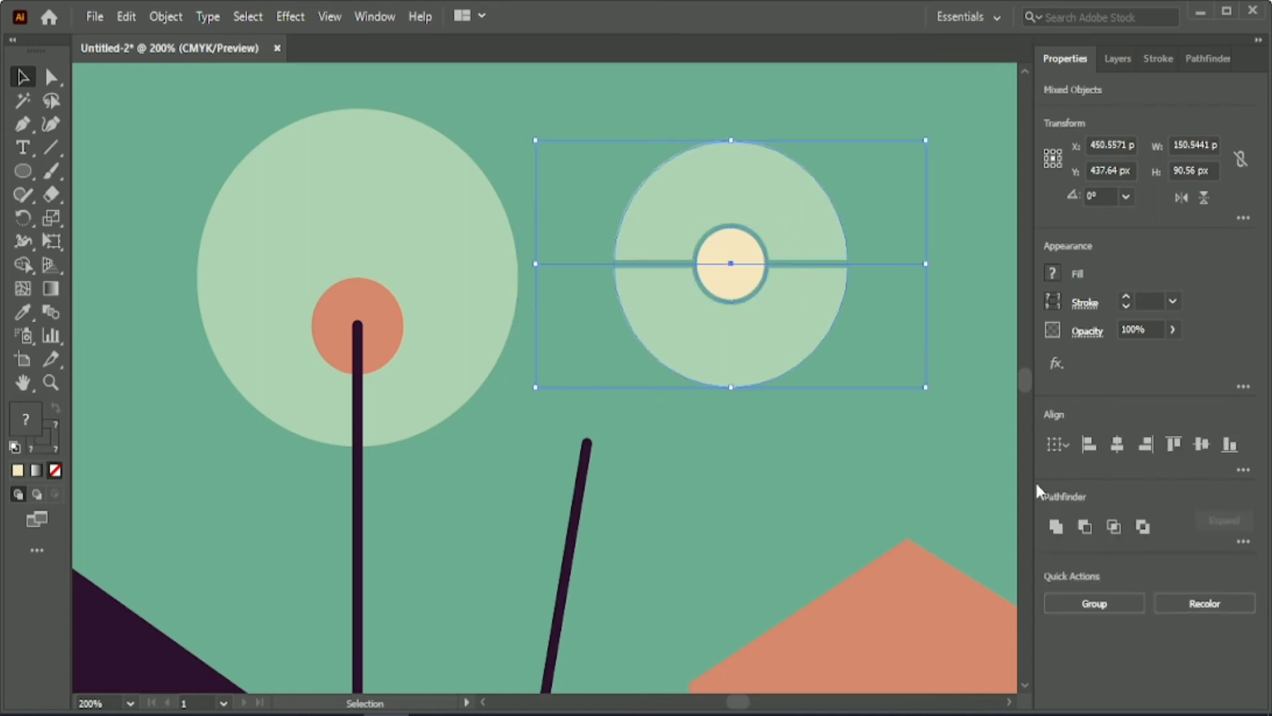
left_click(928, 424)
Cut away the upper half of the cream circle above the green line with the Shape Builder.
left_click_drag(630, 164, 786, 372)
key("shift+m")
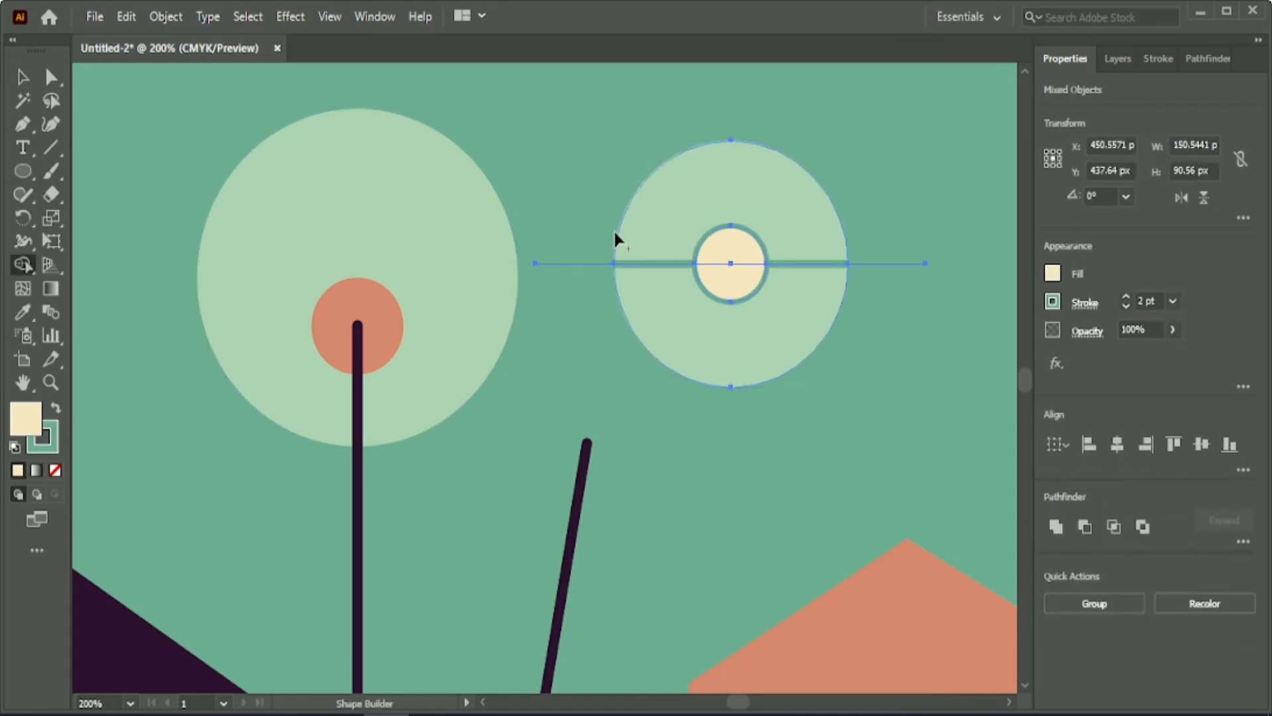
left_click(729, 247, "alt")
key("v")
left_click(588, 106)
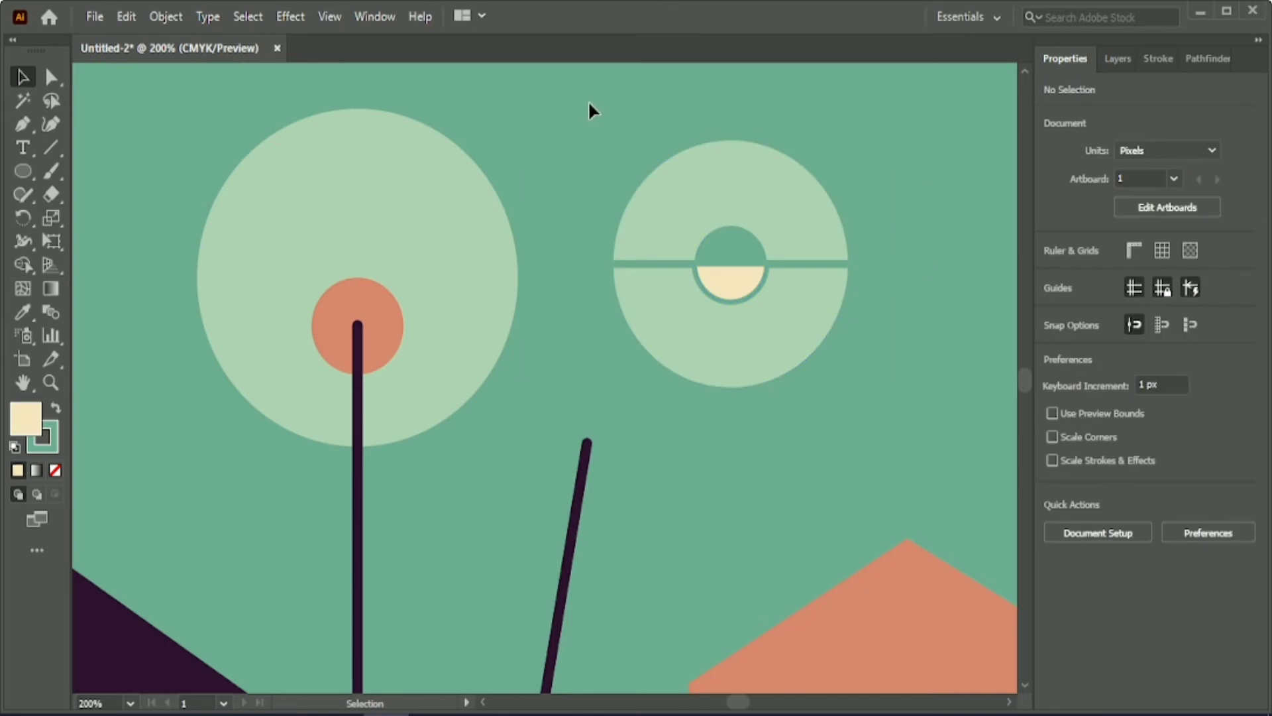
Ungroup the pale circle and line, and close the semicircular gap above the cream half with the circle's pale green.
left_click(728, 227)
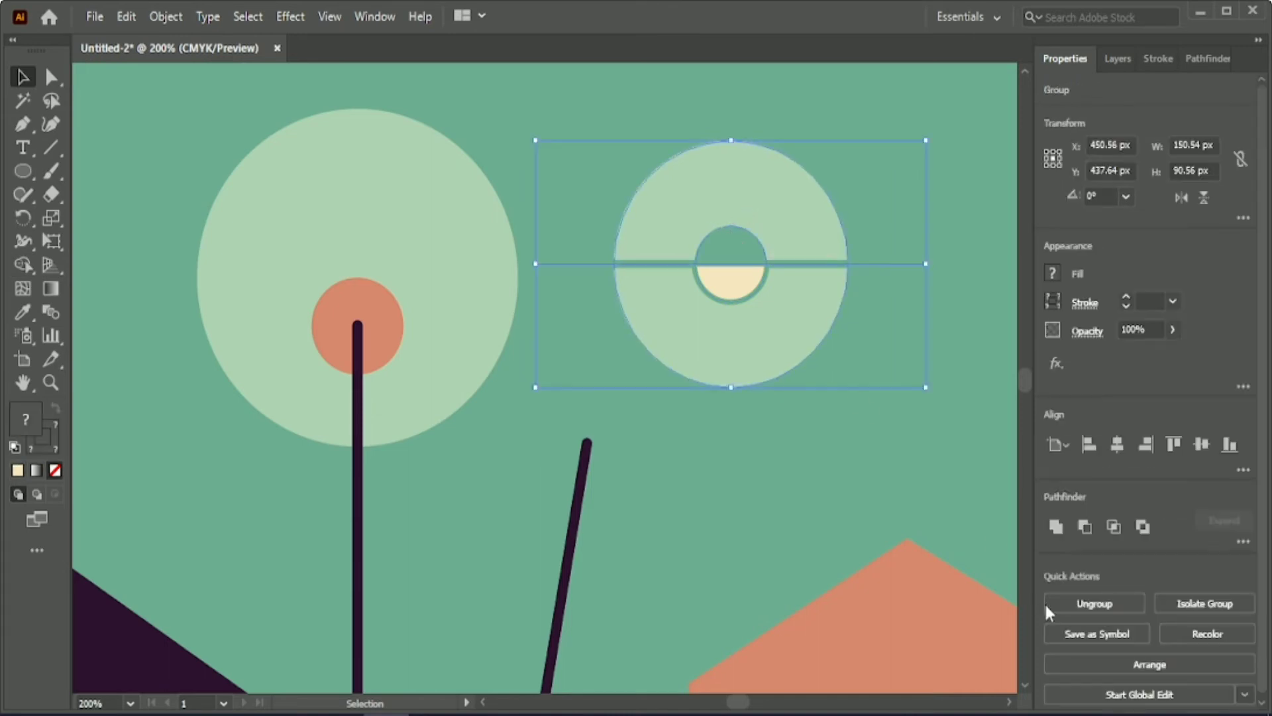
left_click(1046, 605)
left_click(981, 523)
left_click(738, 225)
left_click(1105, 532)
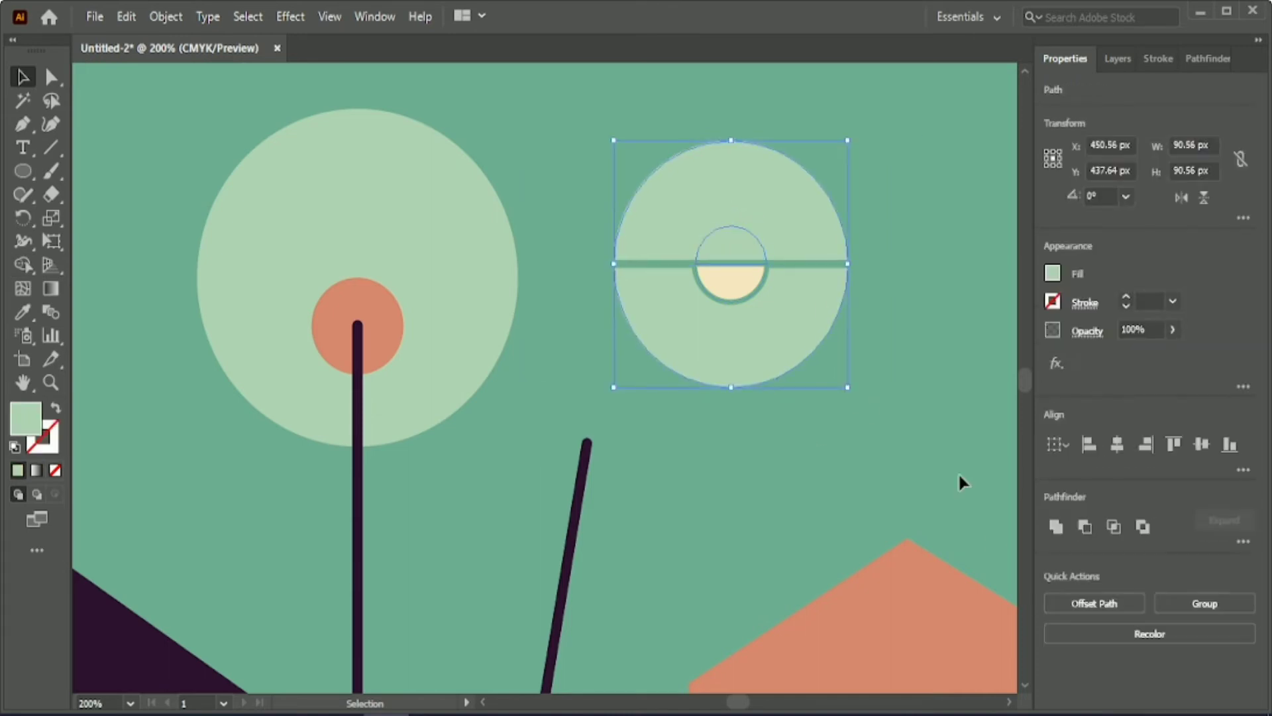
left_click(836, 422)
left_click(721, 238)
key("Delete")
left_click(767, 310)
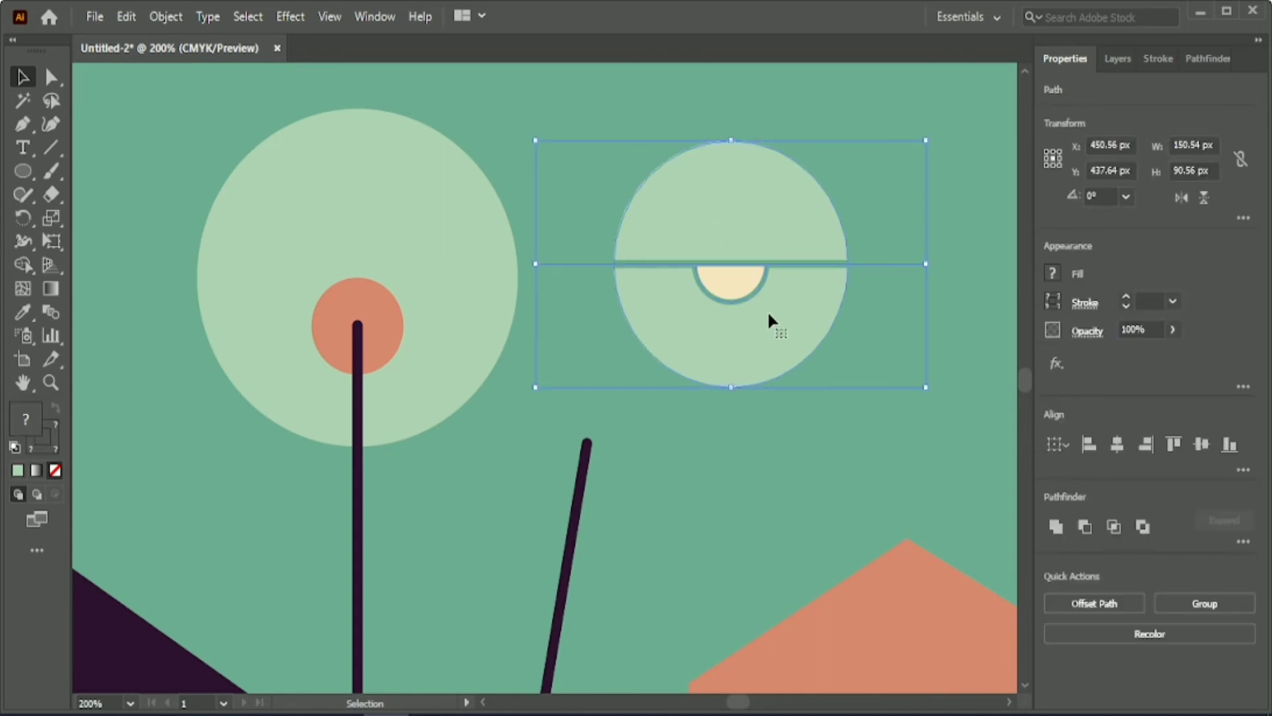
Trim the ends of the green line that extend beyond the pale circle with the Shape Builder.
left_click(585, 272)
left_click(584, 264)
left_click(51, 77)
left_click(536, 265)
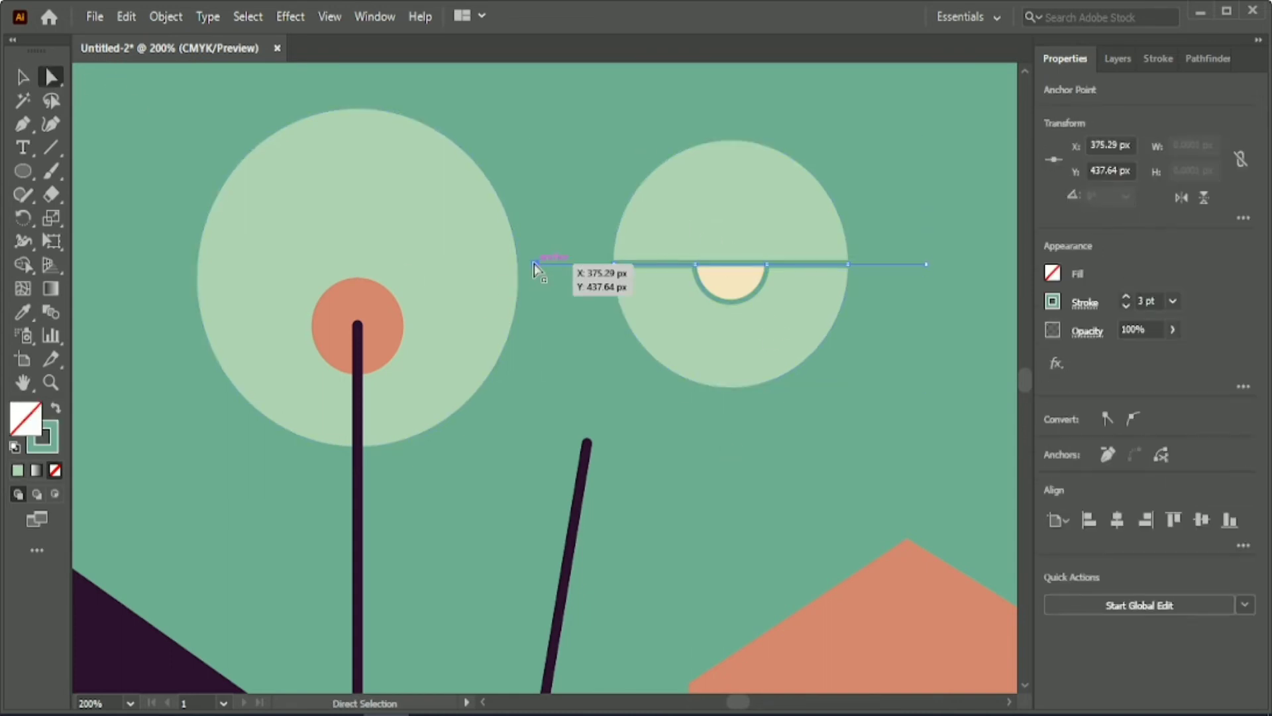
left_click(24, 77)
left_click_drag(583, 126, 826, 387)
left_click(24, 265)
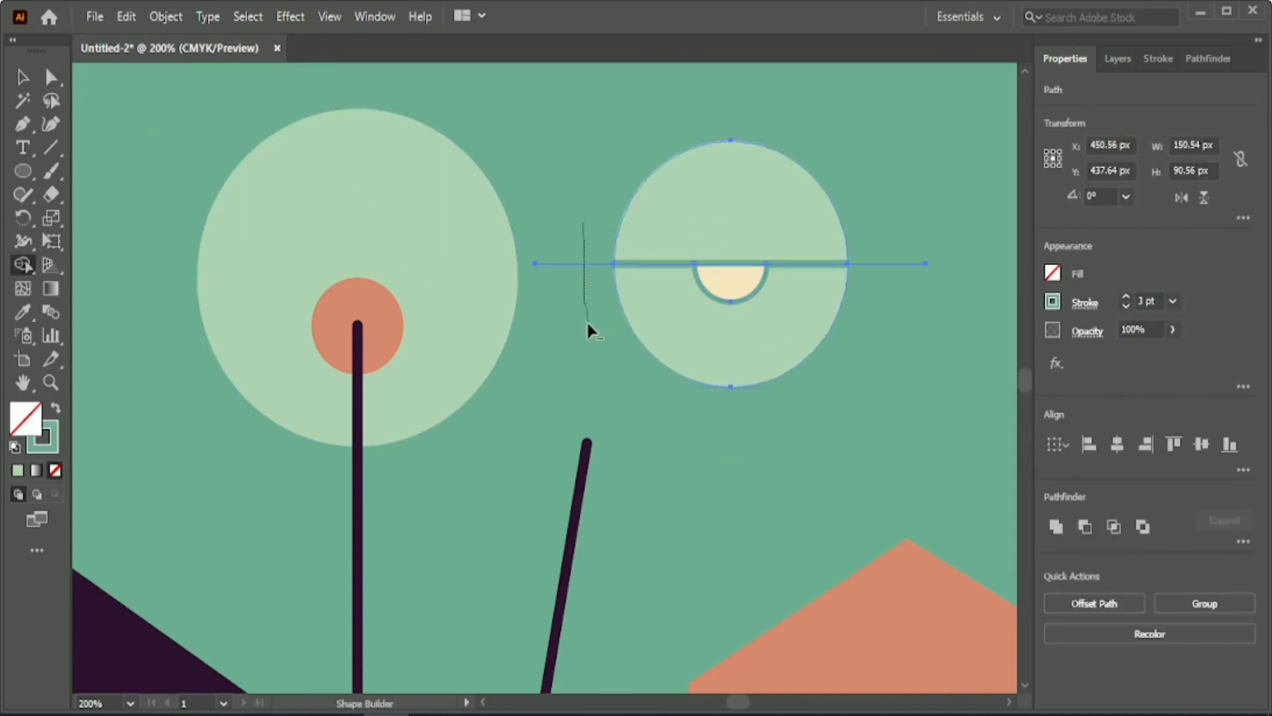
Group the trimmed round lamp head and shrink it to about 75 px wide on the slanted pole's tip.
left_click(24, 78)
left_click(1196, 603)
left_click_drag(848, 263, 806, 264)
left_click_drag(742, 261, 620, 435)
Bring the slanted pole to the front of the round lamp head.
right_click(569, 583)
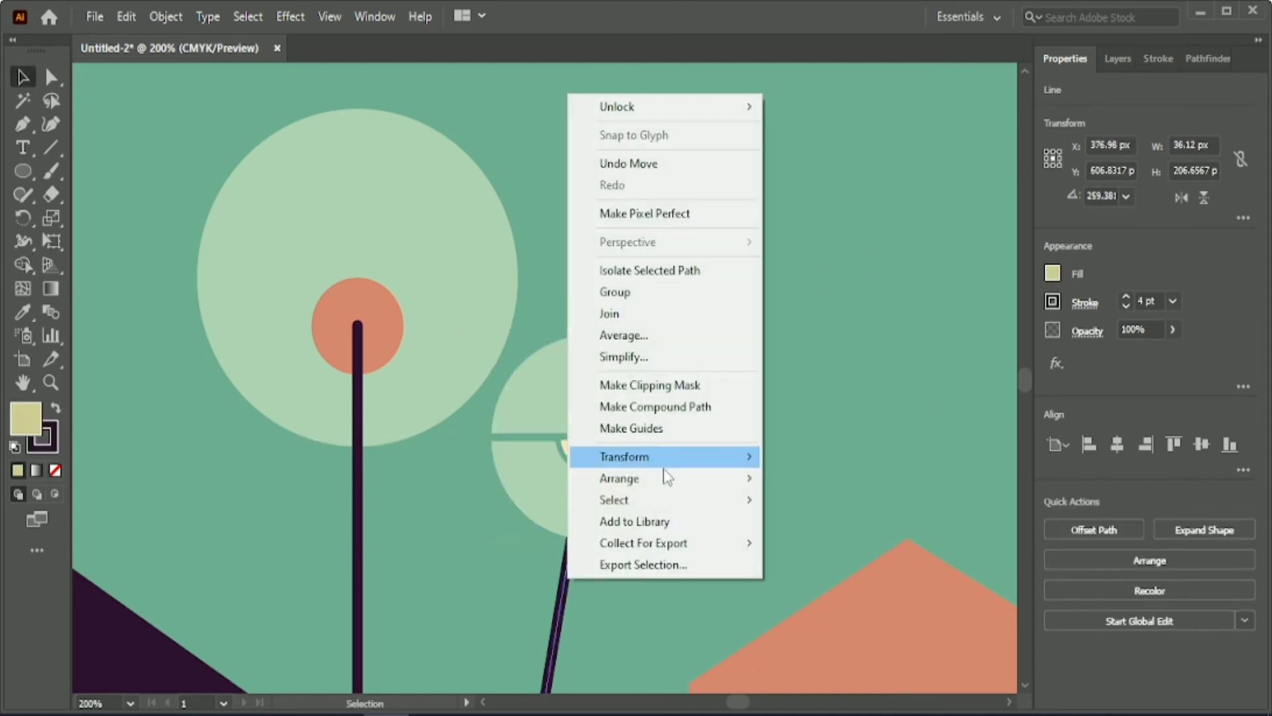
mouse_move(666, 477)
left_click(789, 477)
scroll(770, 427, "down", 3)
left_click_drag(738, 702, 741, 702)
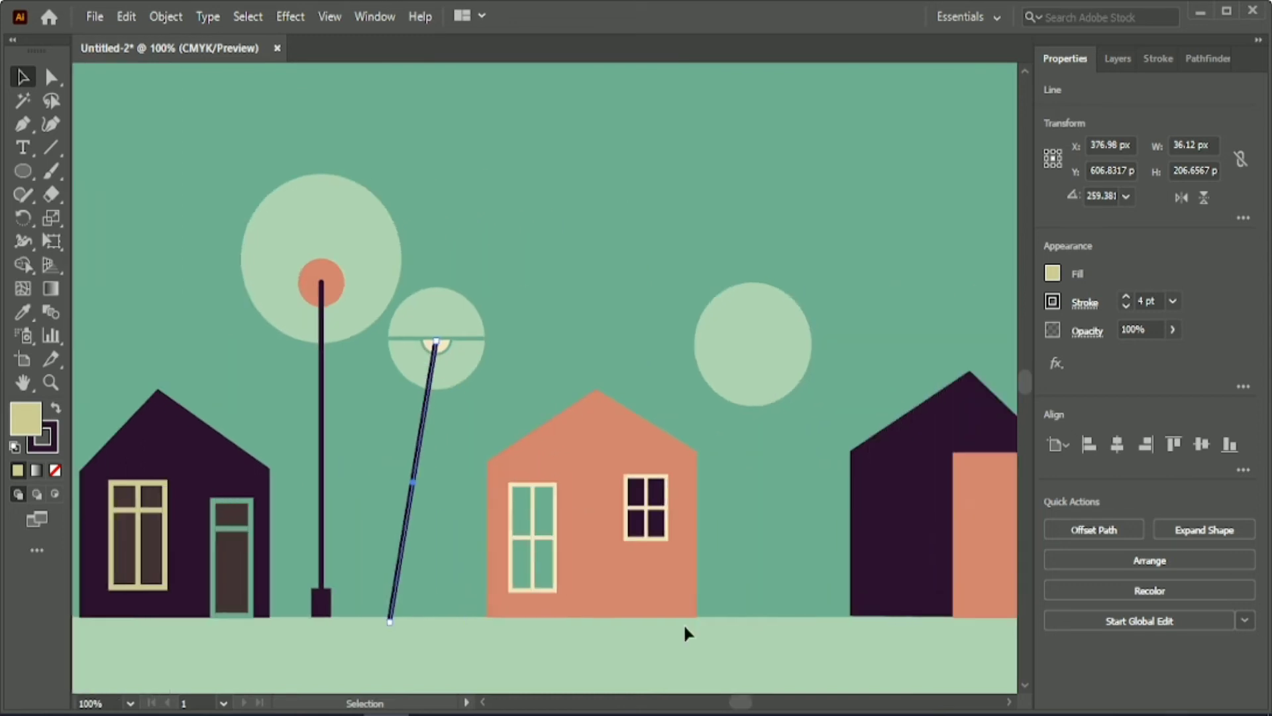
Shorten the slanted pole from its upper end and lower the round lamp head onto the new tip.
left_click(684, 627)
left_click(418, 432)
left_click_drag(436, 343, 435, 369)
key("v")
left_click_drag(441, 311, 442, 329)
key("Down")
key("Down")
key("Down")
key("Down")
key("Down")
key("Down")
key("Down")
key("Down")
key("Down")
key("Down")
key("Down")
key("Down")
key("Down")
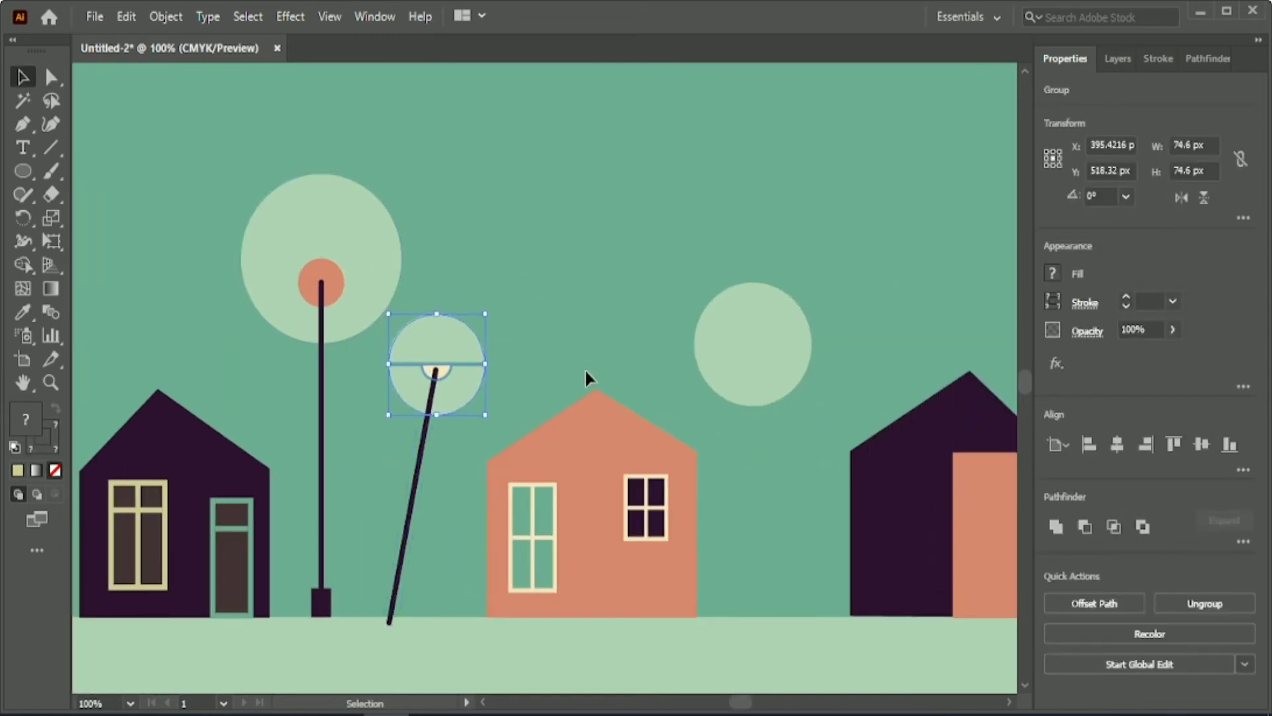
Group the round lamp head with its slanted pole.
left_click(548, 341)
left_click_drag(444, 416, 434, 424)
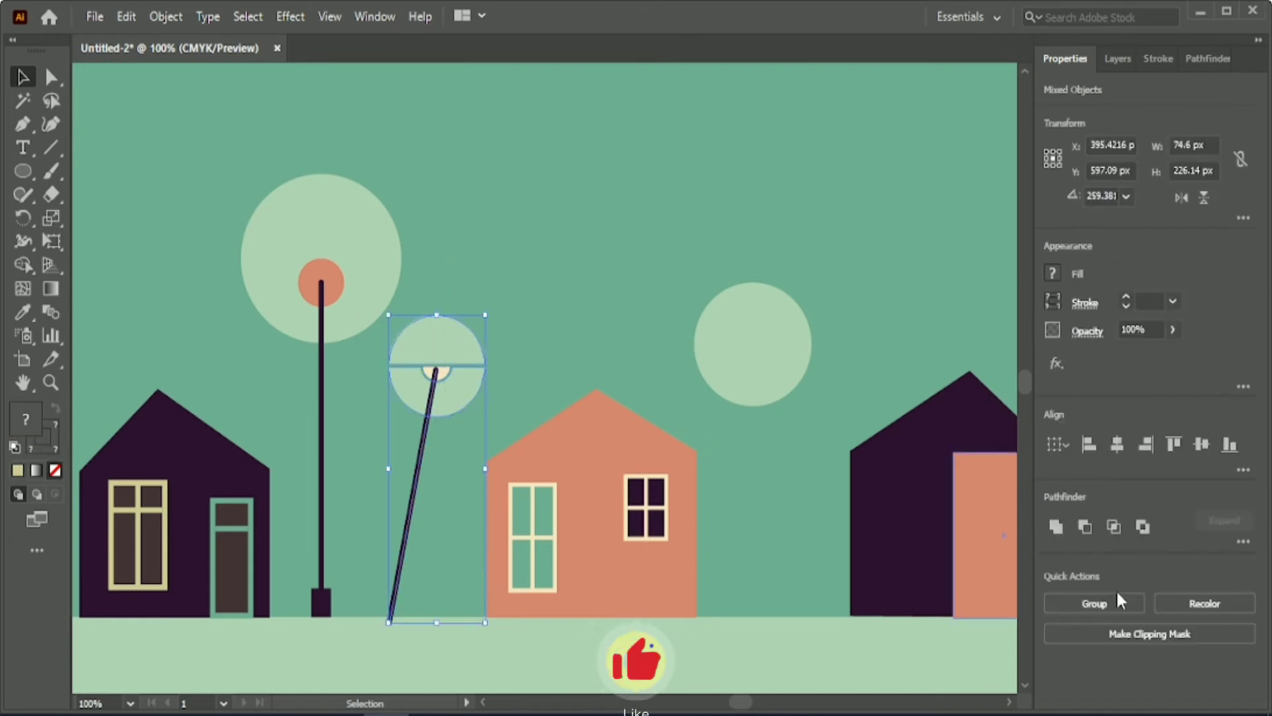
left_click(1119, 599)
left_click(631, 257)
Draw a tall window rectangle about 21 by 64 px on the dark wall of the third house.
scroll(634, 251, "down", 1)
left_click_drag(741, 708, 758, 709)
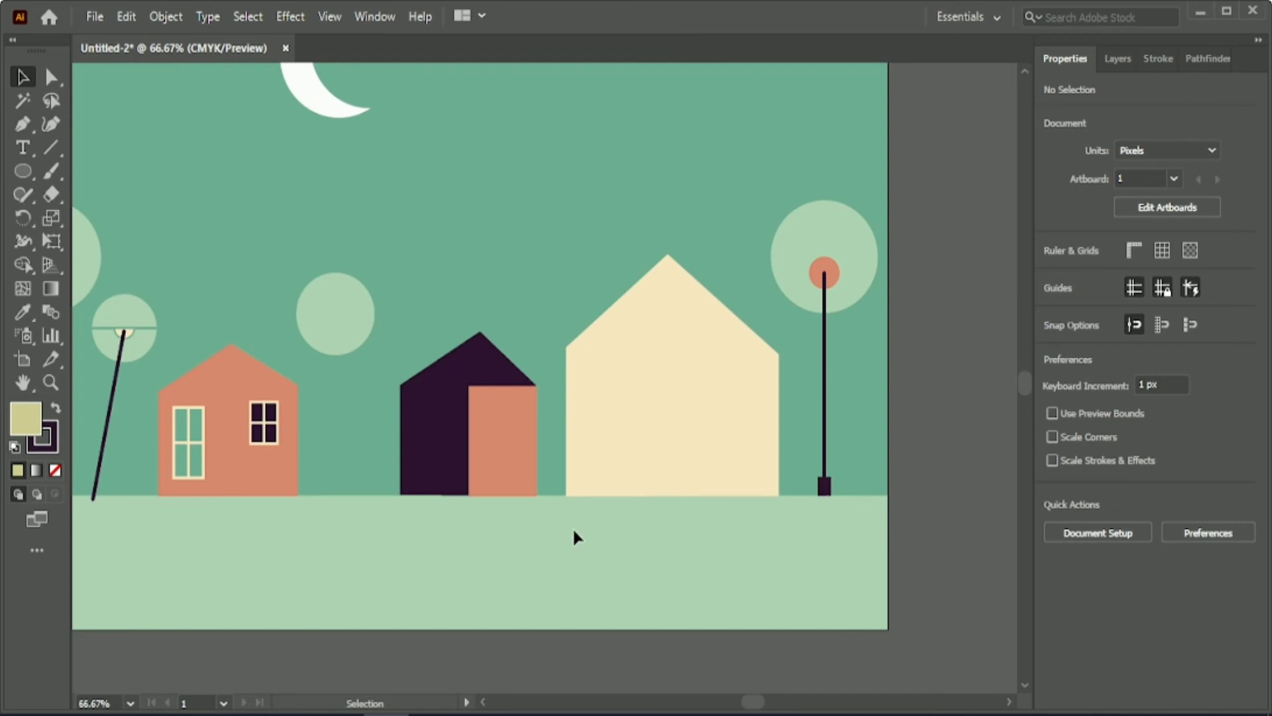
left_click_drag(23, 178, 99, 171)
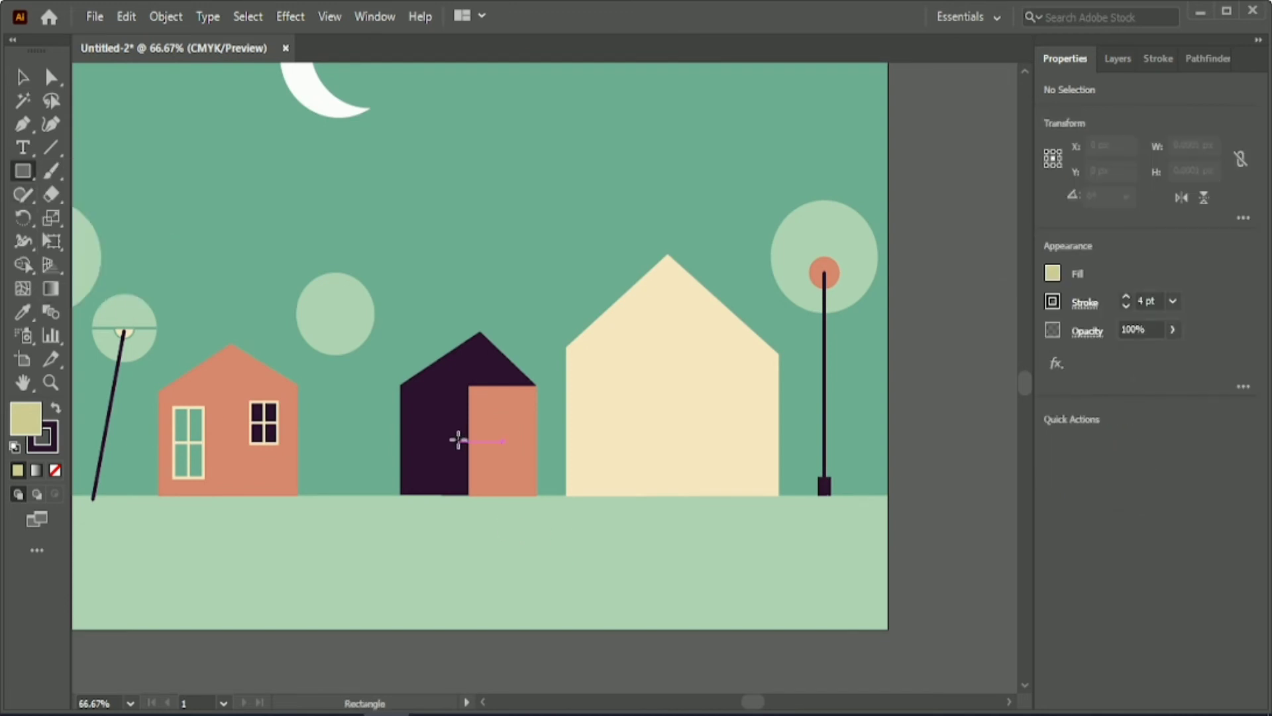
scroll(455, 436, "up", 1)
scroll(446, 463, "up", 1)
scroll(446, 462, "up", 1)
mouse_move(426, 368)
left_mouse_down()
mouse_move(443, 475)
mouse_move(466, 499)
left_mouse_up()
Fill the window rectangle with dark grey and give it a 3 pt near-white outline (C=0 M=0 Y=0 K=5).
left_click(57, 411)
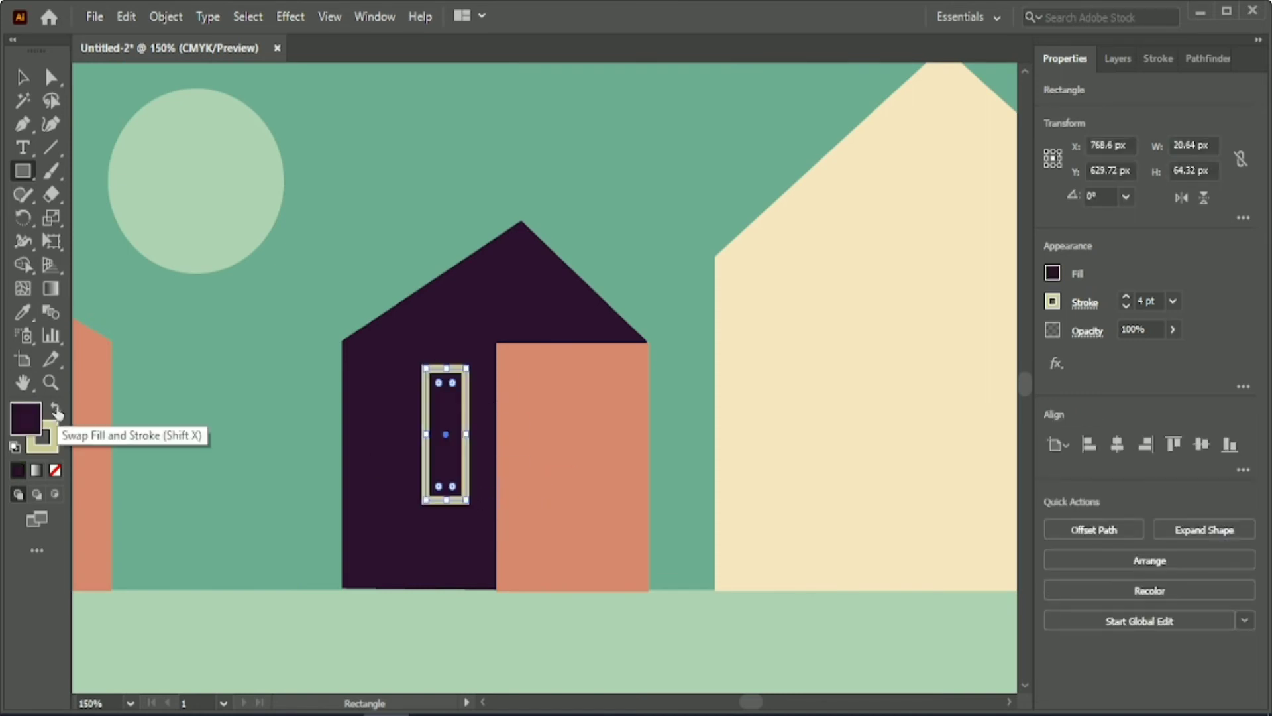
left_click(1052, 302)
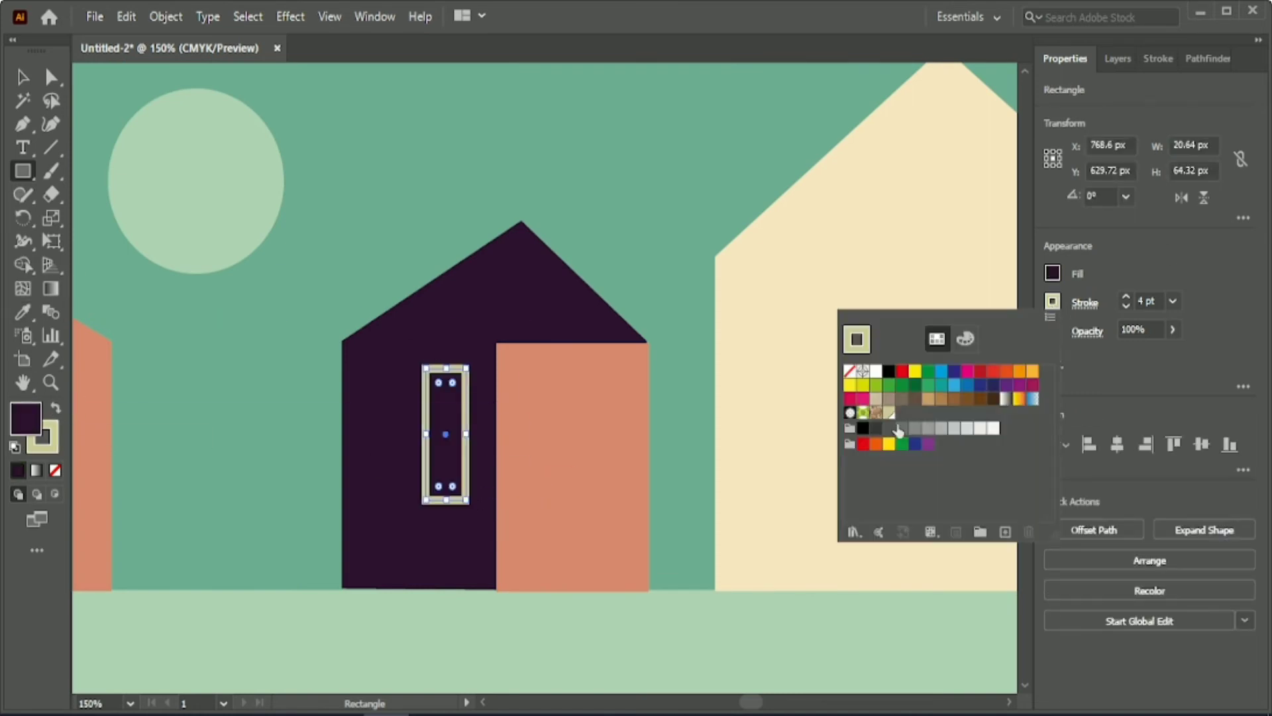
left_click(898, 430)
left_click(57, 411)
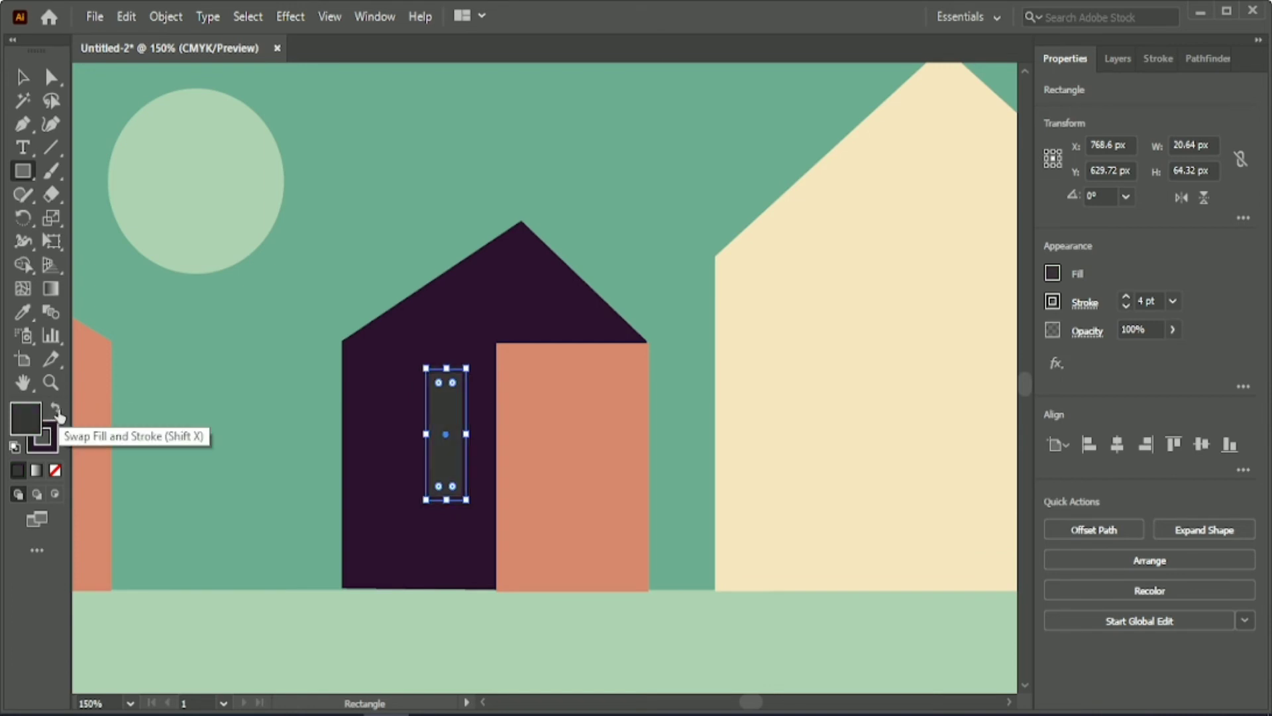
left_click(1048, 306)
left_click(996, 440)
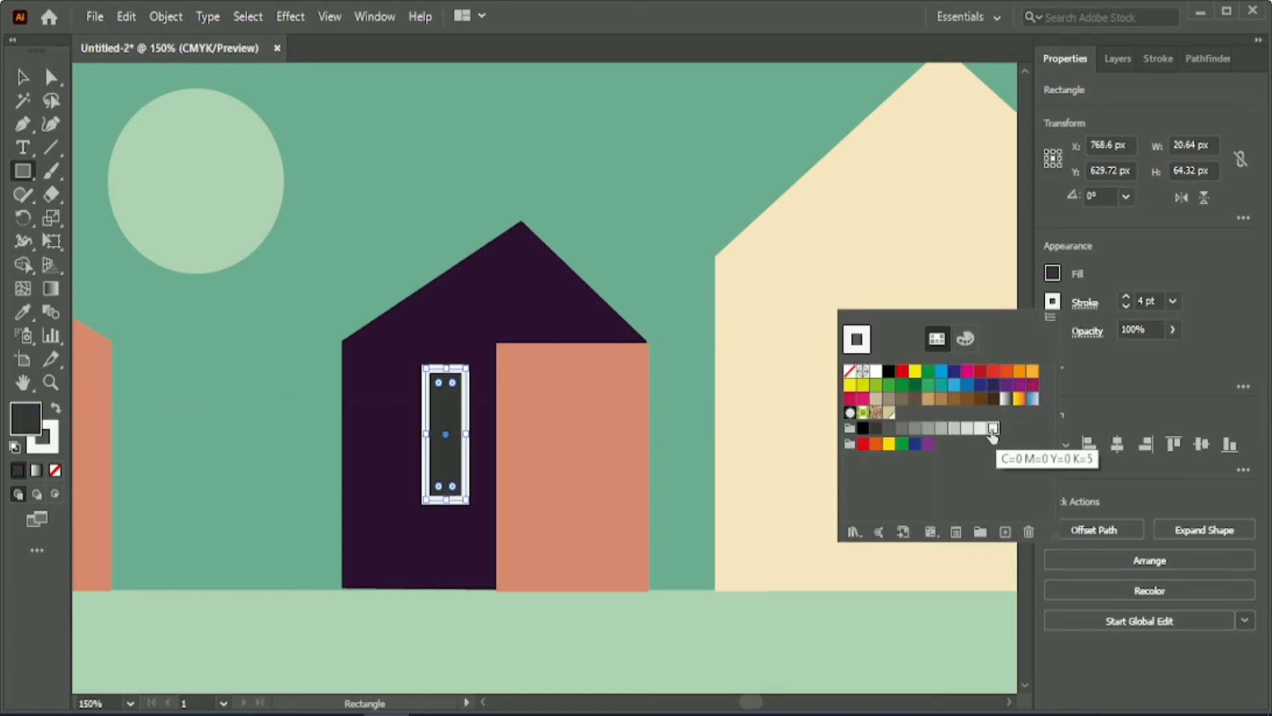
left_click(1149, 300)
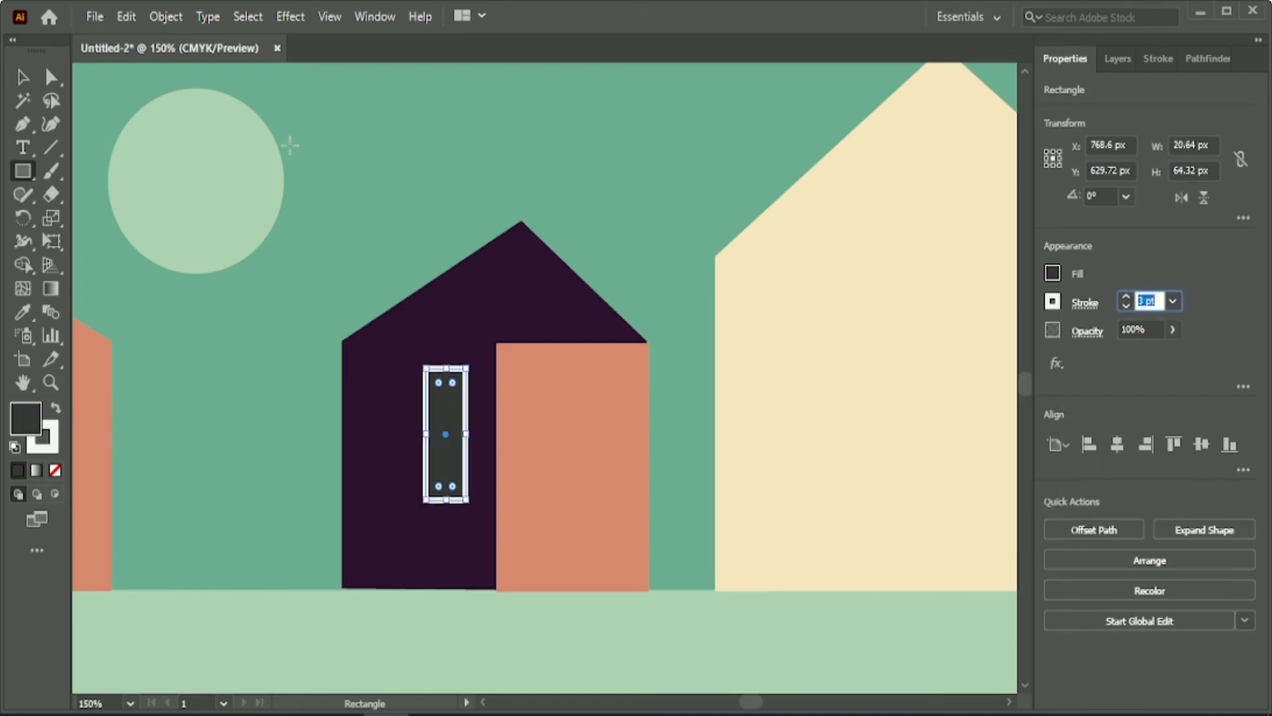
Shift the window towards the middle of the dark wall and shorten it to about 54 px high.
key("backslash")
left_click(23, 77)
left_click(212, 311)
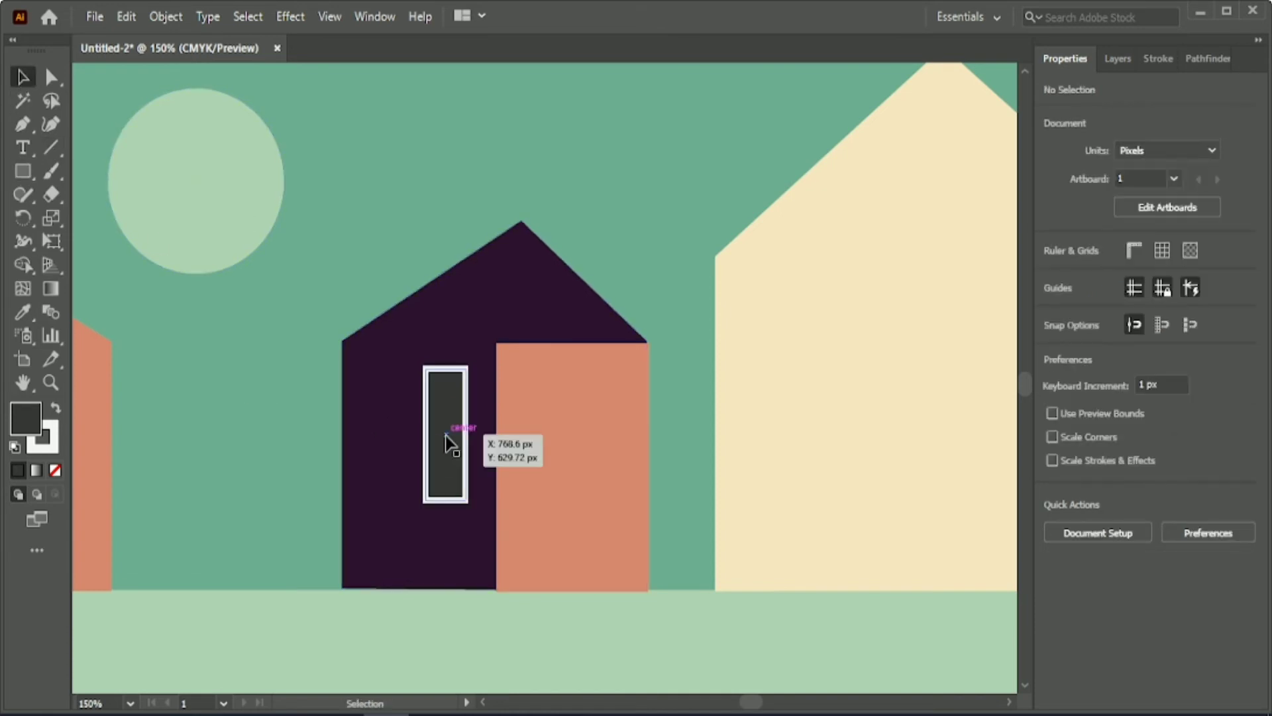
left_click_drag(446, 435, 426, 435)
left_click_drag(425, 500, 425, 479)
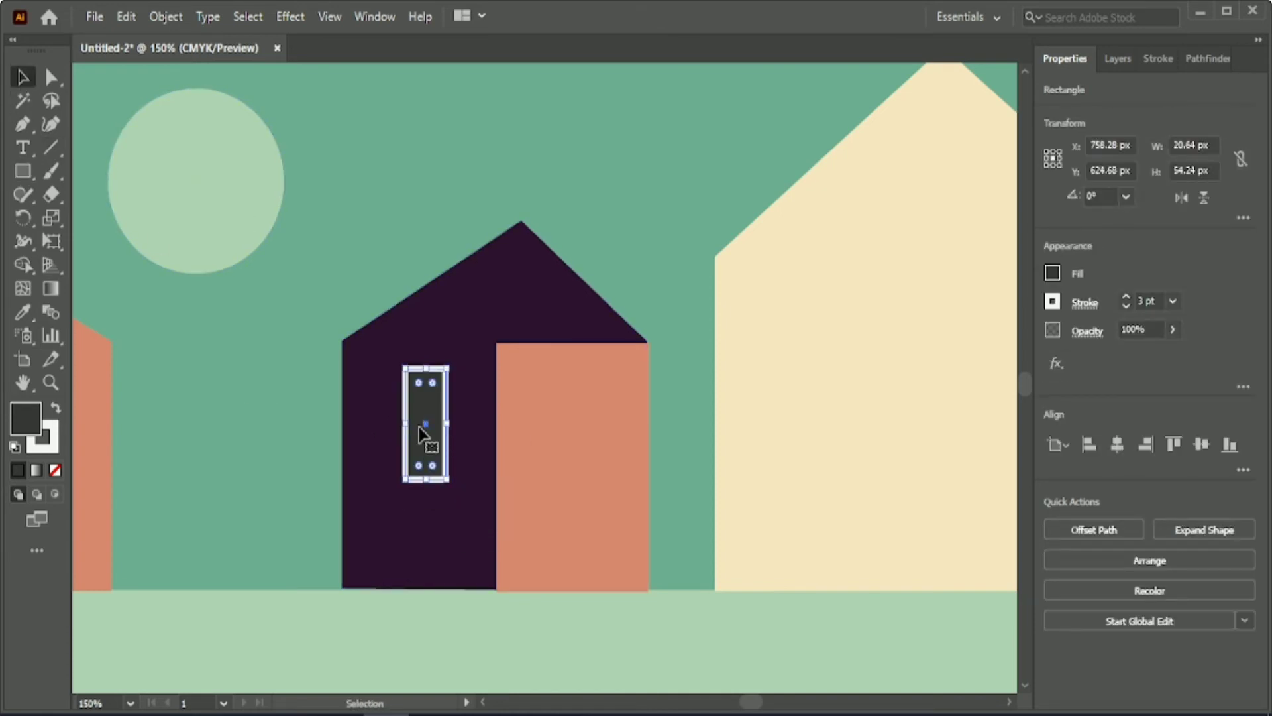
Raise the window to just below the roof edge and divide it with a white horizontal bar across its middle.
mouse_move(420, 434)
left_mouse_down()
mouse_move(420, 403)
mouse_move(465, 373)
left_mouse_up()
key("ctrl+shift+a")
key("backslash")
scroll(390, 487, "up", 1)
key("v")
key("ctrl+shift+a")
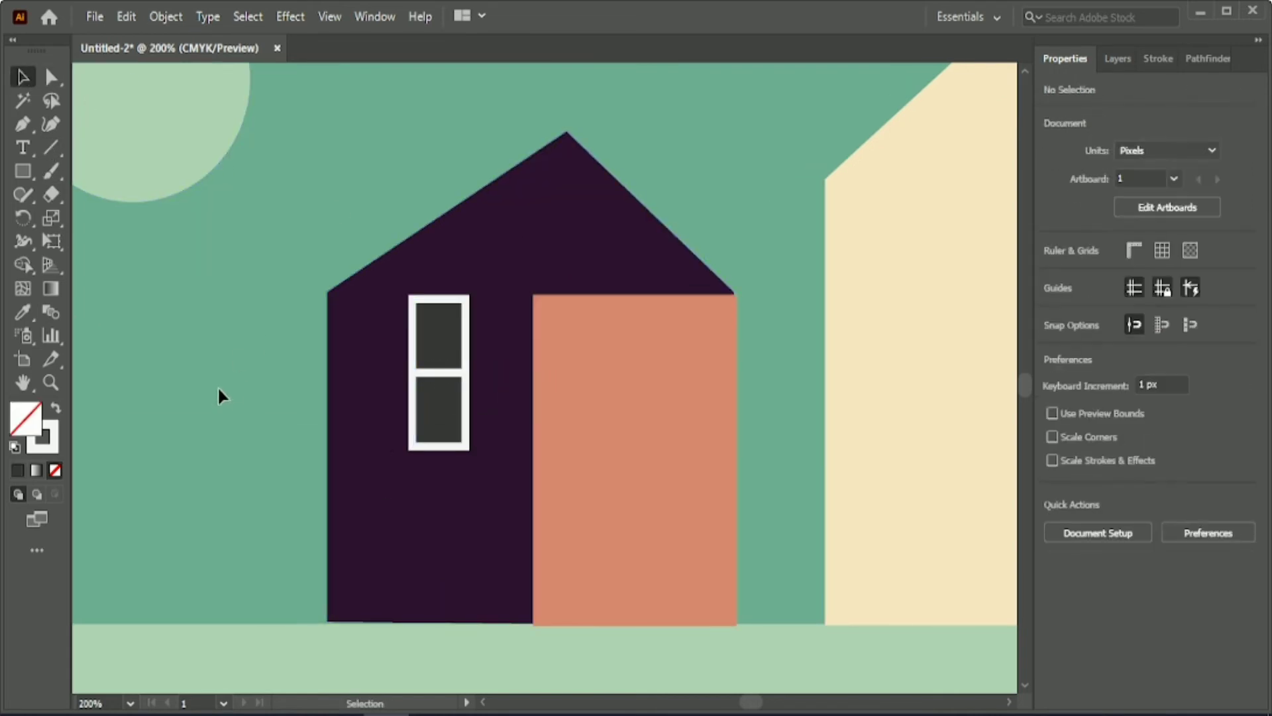
Nudge the dark house's orange rectangle 1 px up and 1 px left to meet the roof corner.
left_click(626, 501)
key("Up")
key("Left")
left_click(761, 535)
left_click(699, 517)
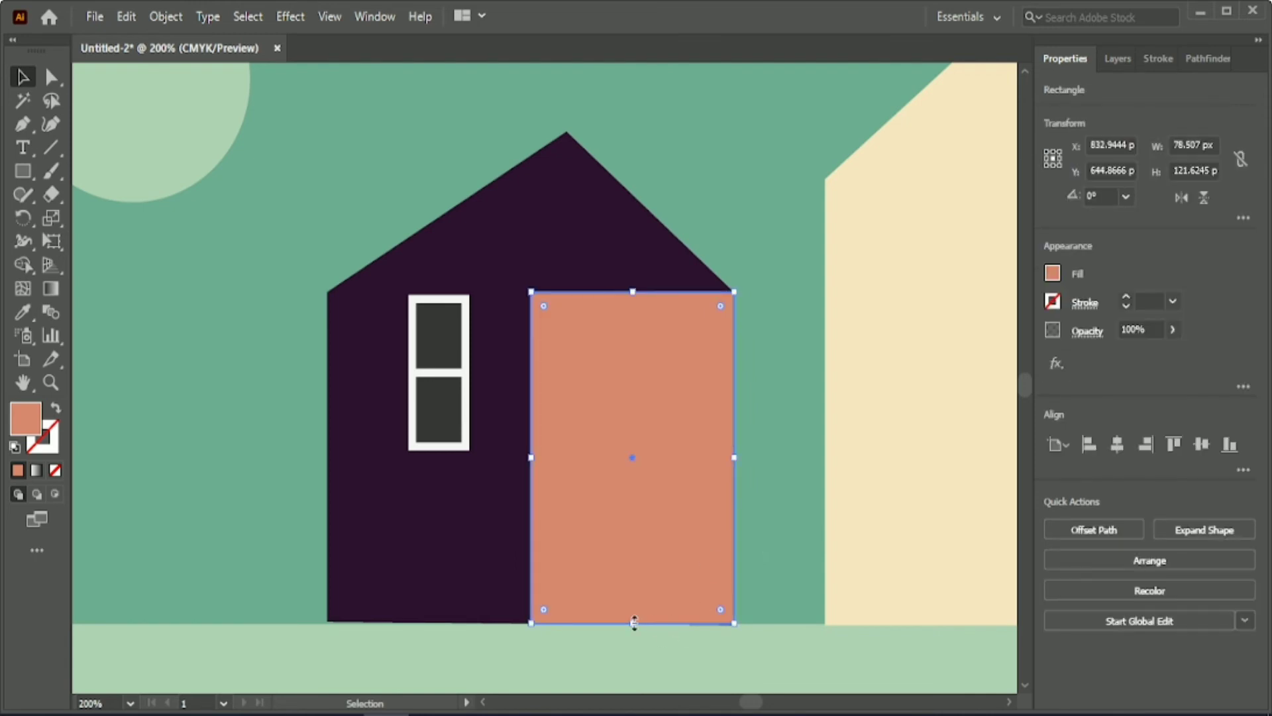
left_click(756, 497)
Build a column of three square dark grey panes about 21 px wide on the orange wall, aligned to a common horizontal centre.
left_click_drag(439, 417, 660, 407)
left_click_drag(660, 407, 665, 462)
left_click(669, 345, "shift")
left_click(668, 406, "shift")
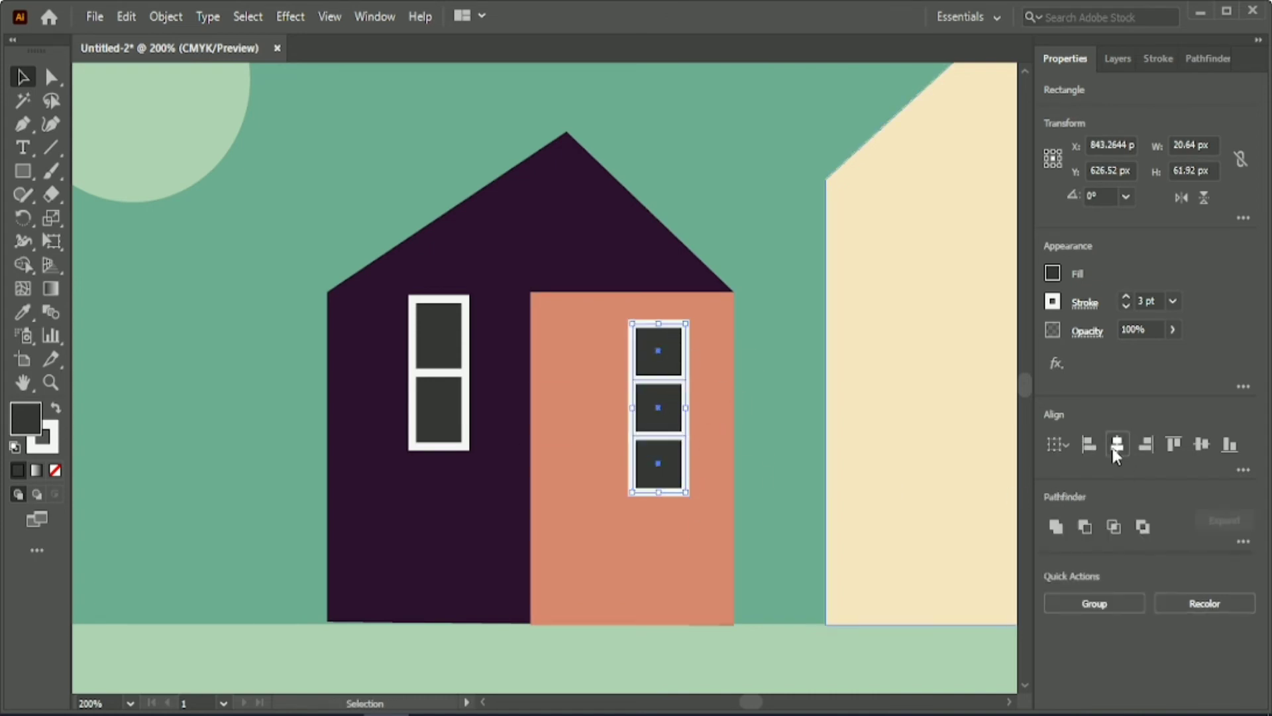
left_click(761, 385)
Nudge the middle square pane down 1 px and the lowest pane down 2 px to space the column evenly.
left_click(658, 466)
left_click(673, 407)
key("Down")
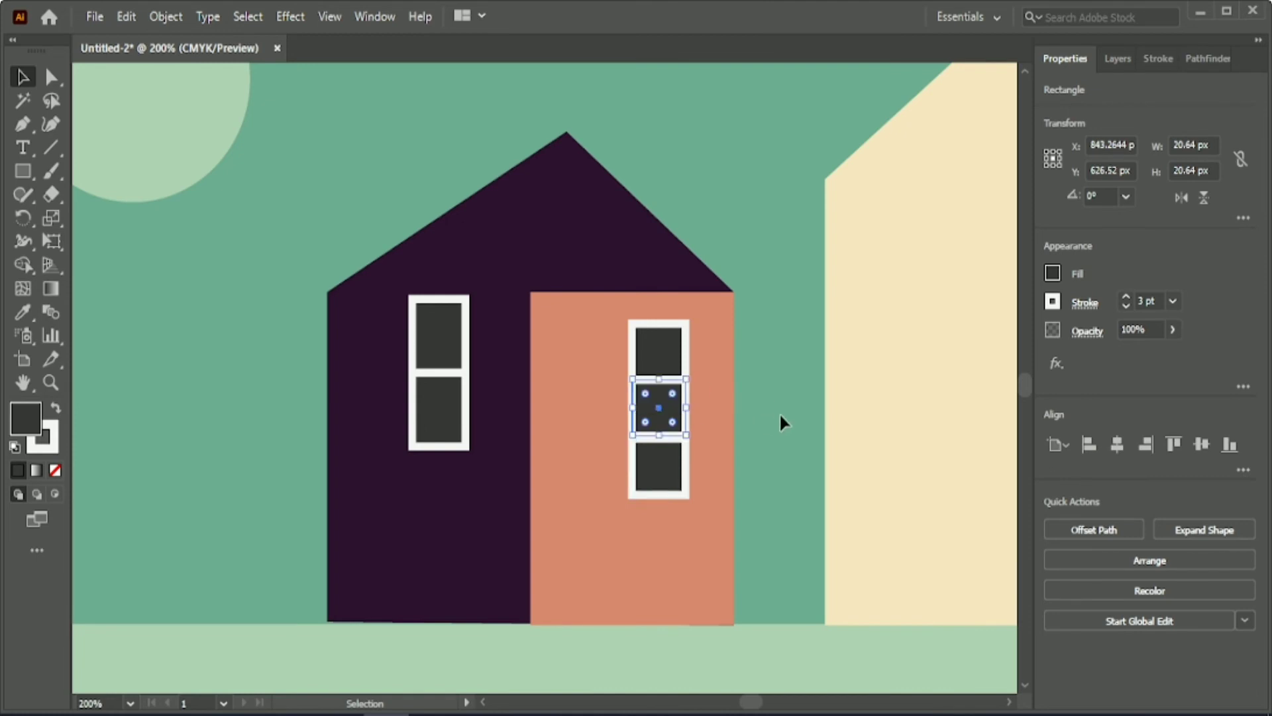
left_click(780, 413)
left_click(677, 472)
key("Down")
left_click(774, 412)
Fill the middle square pane with the sky green and give it a white outline.
left_click(675, 422)
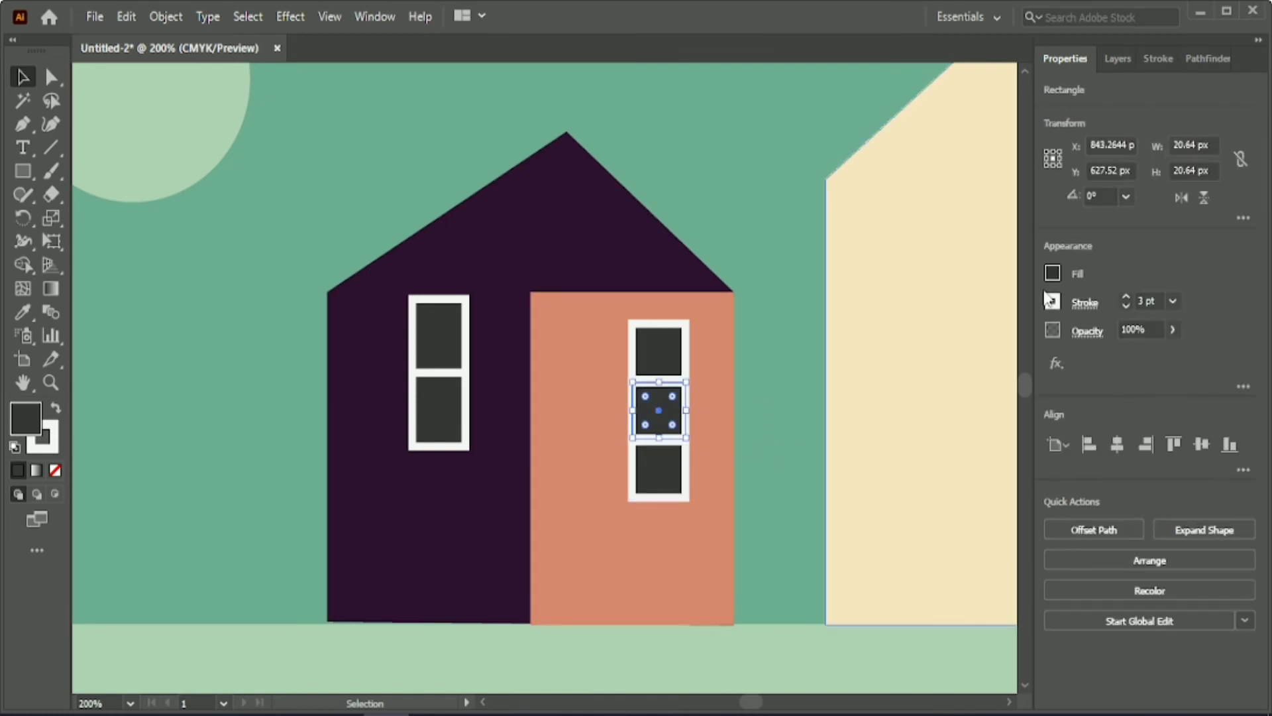
left_click(23, 313)
left_click(212, 400)
key("v")
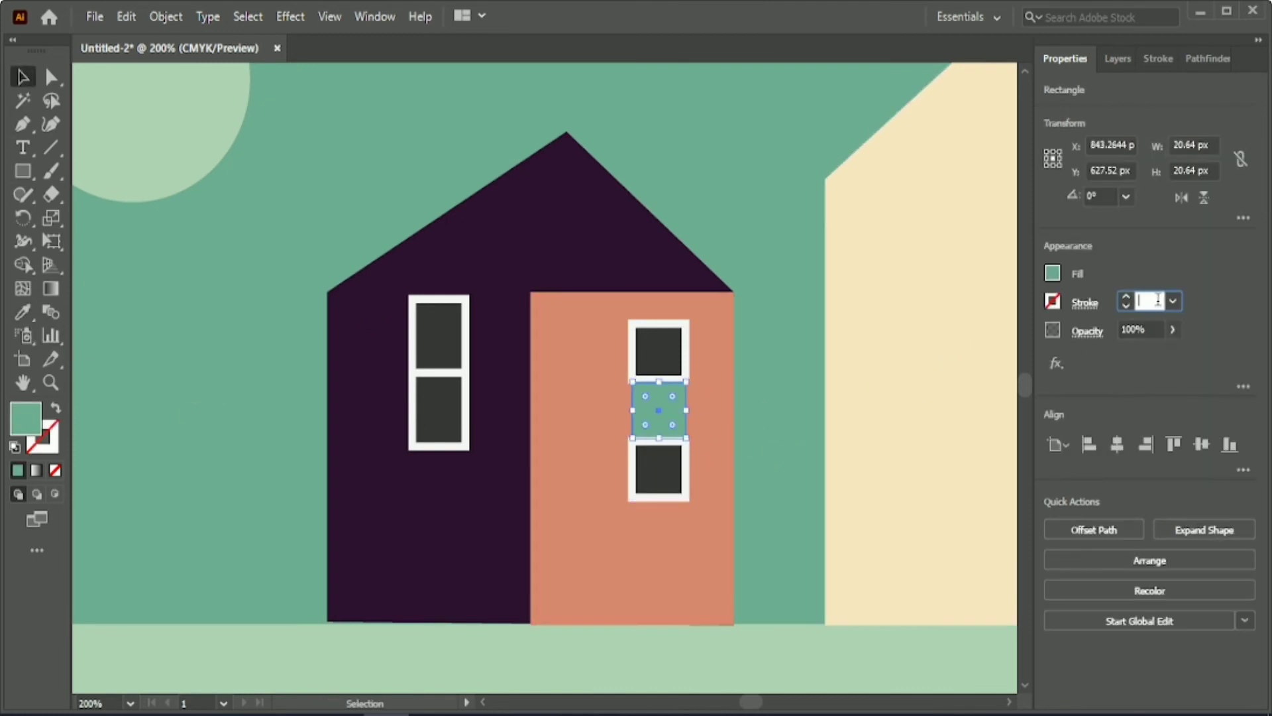
left_click(768, 335)
Recolour the top and bottom square panes with the wall's orange and adjust its CMYK mix to a light tan.
left_click(658, 349)
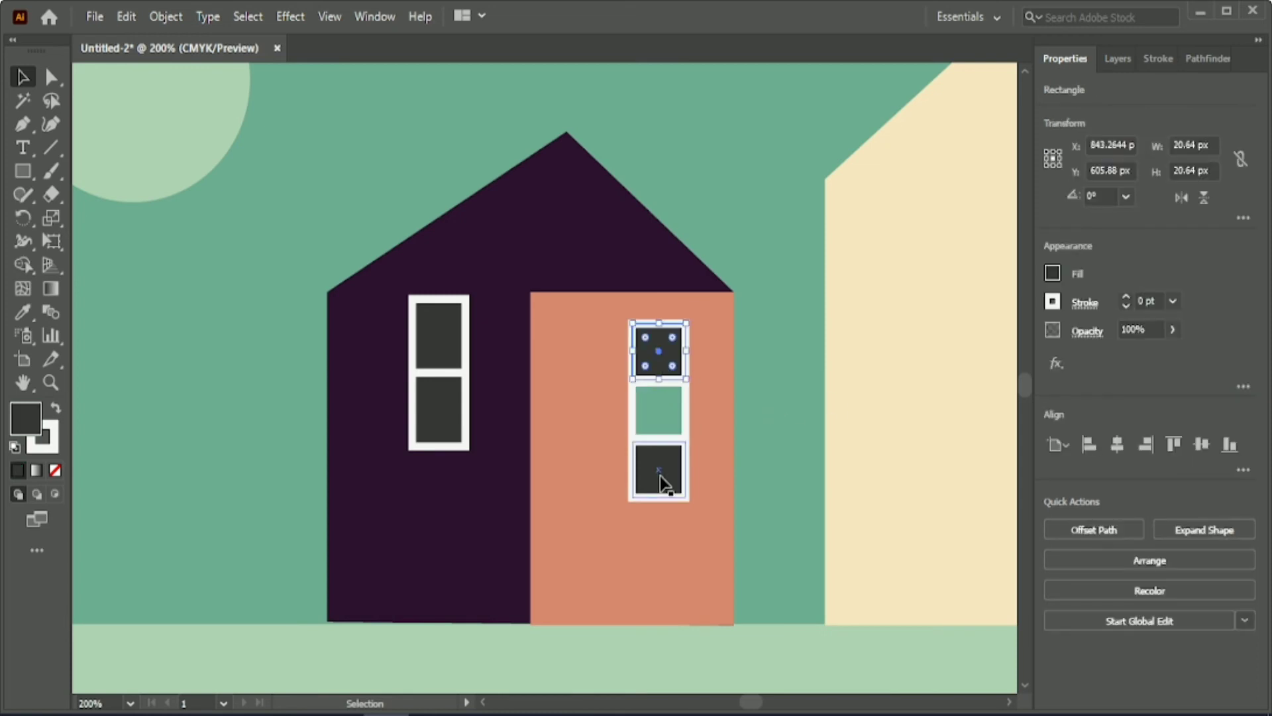
left_click(660, 481, "shift")
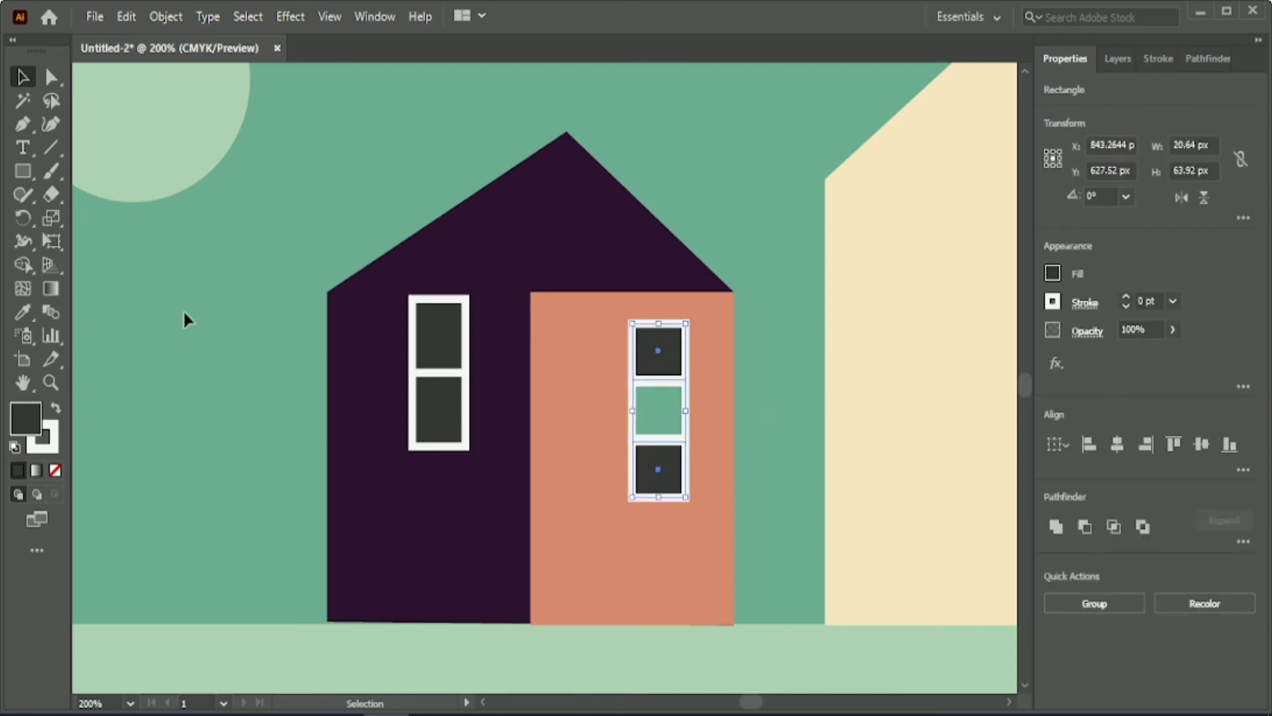
key("i")
left_click(568, 486)
key("v")
left_click(1053, 273)
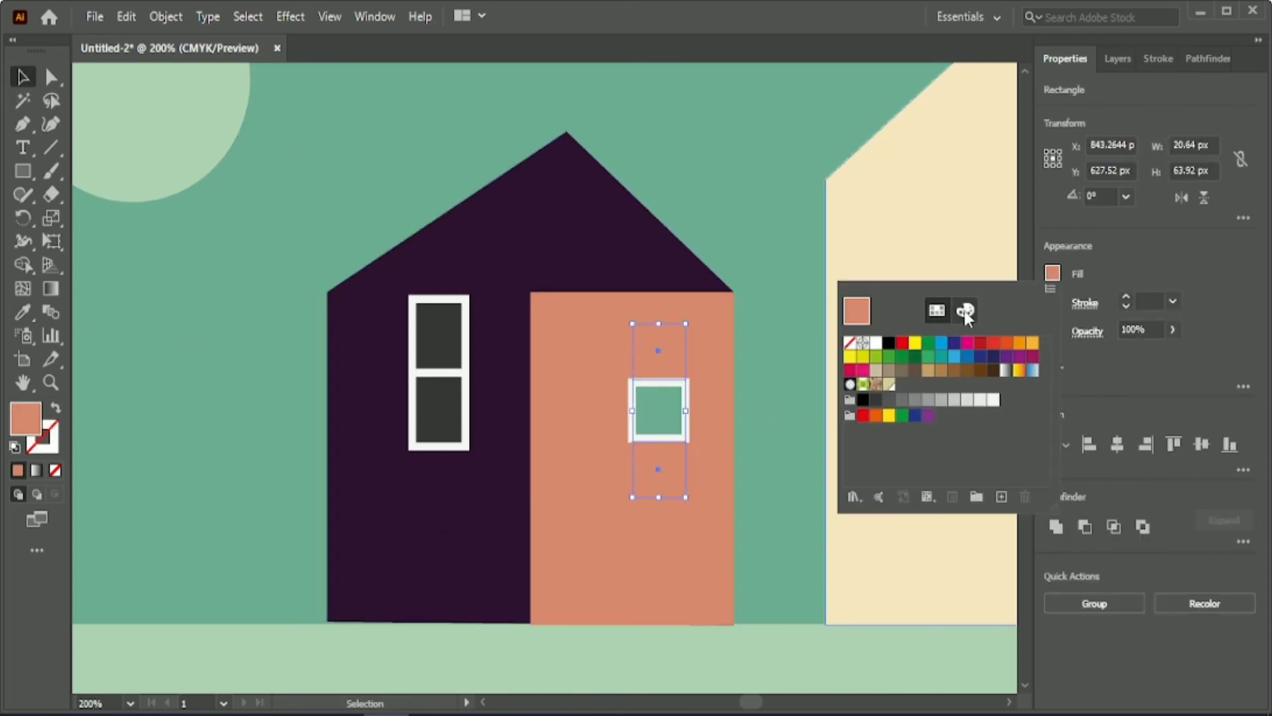
left_click(965, 312)
left_click(971, 373)
left_click(949, 373)
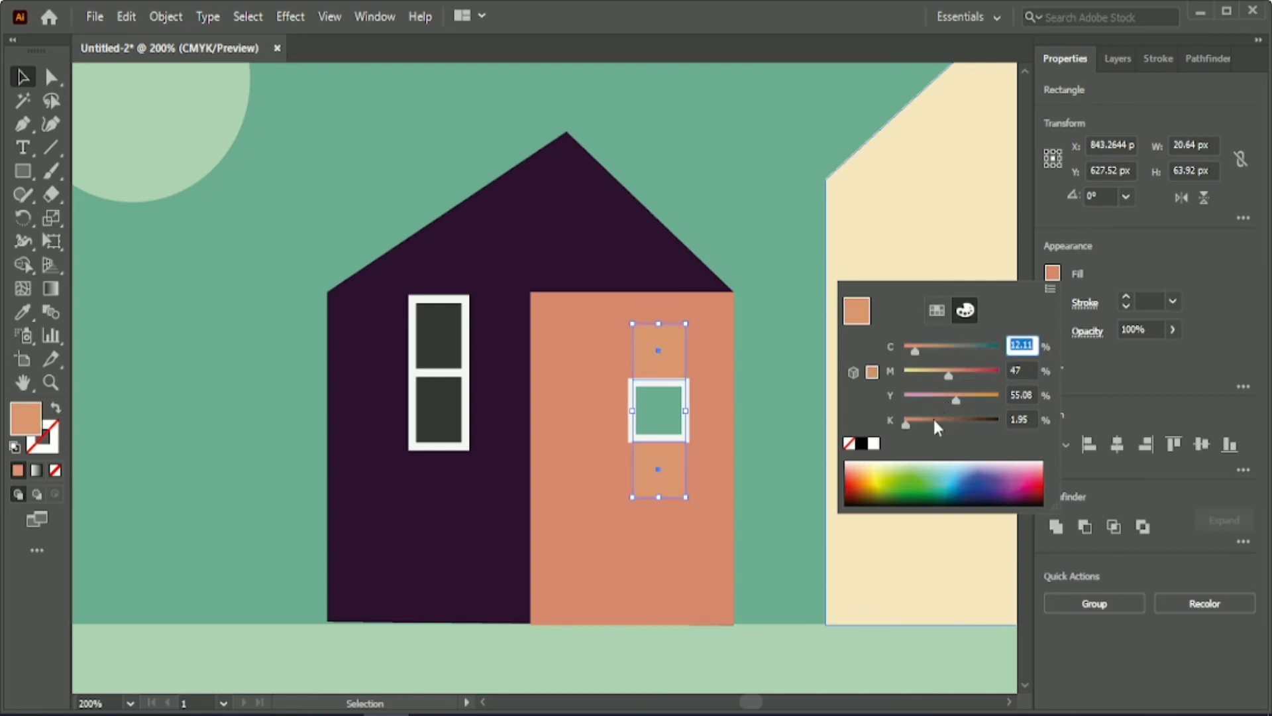
left_click(925, 350)
mouse_move(950, 375)
left_mouse_down()
mouse_move(963, 371)
mouse_move(924, 373)
mouse_move(941, 373)
left_mouse_up()
Give the two tan panes a white outline 3 pt wide.
left_click(1151, 302)
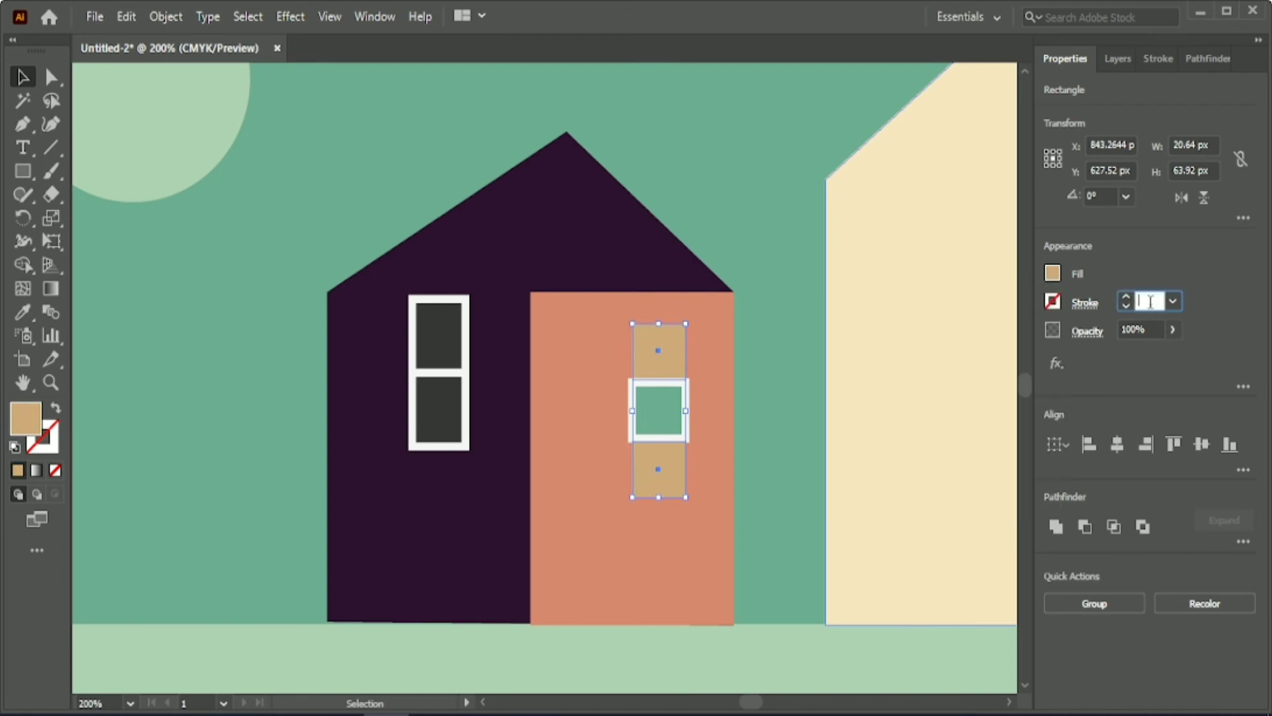
key("Up")
key("Up")
key("Up")
left_click(776, 403)
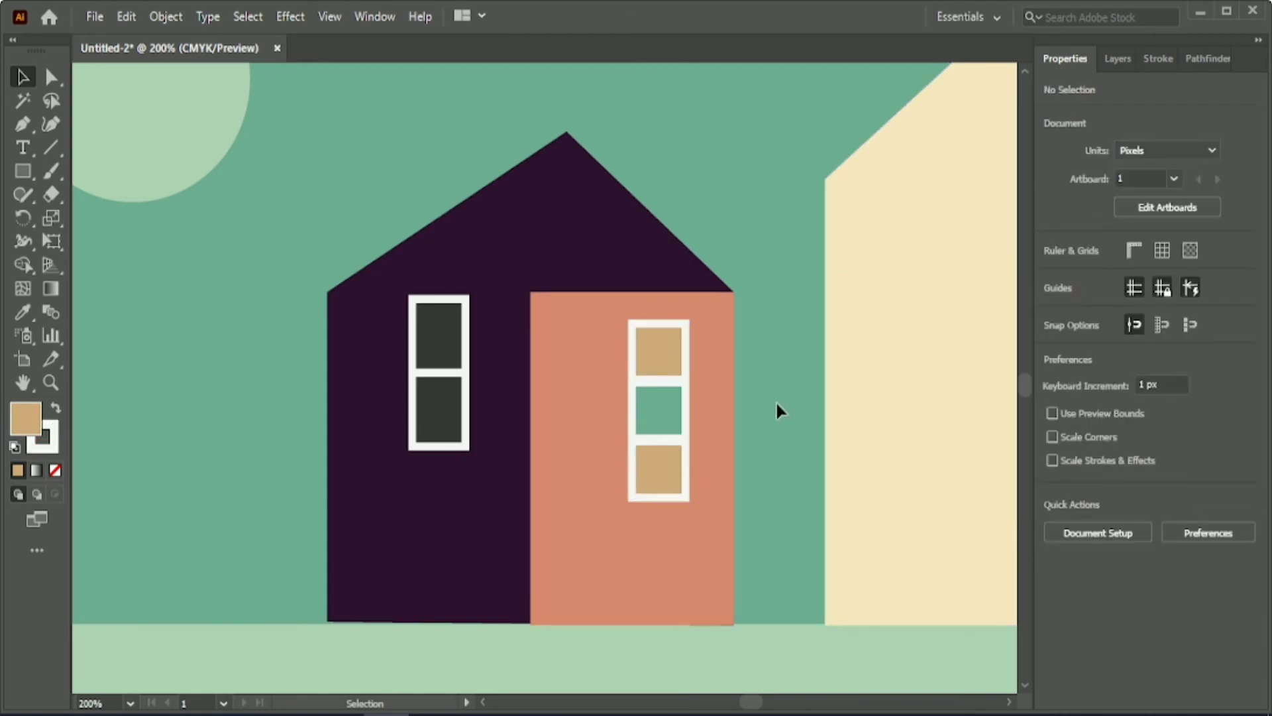
key("ctrl+minus")
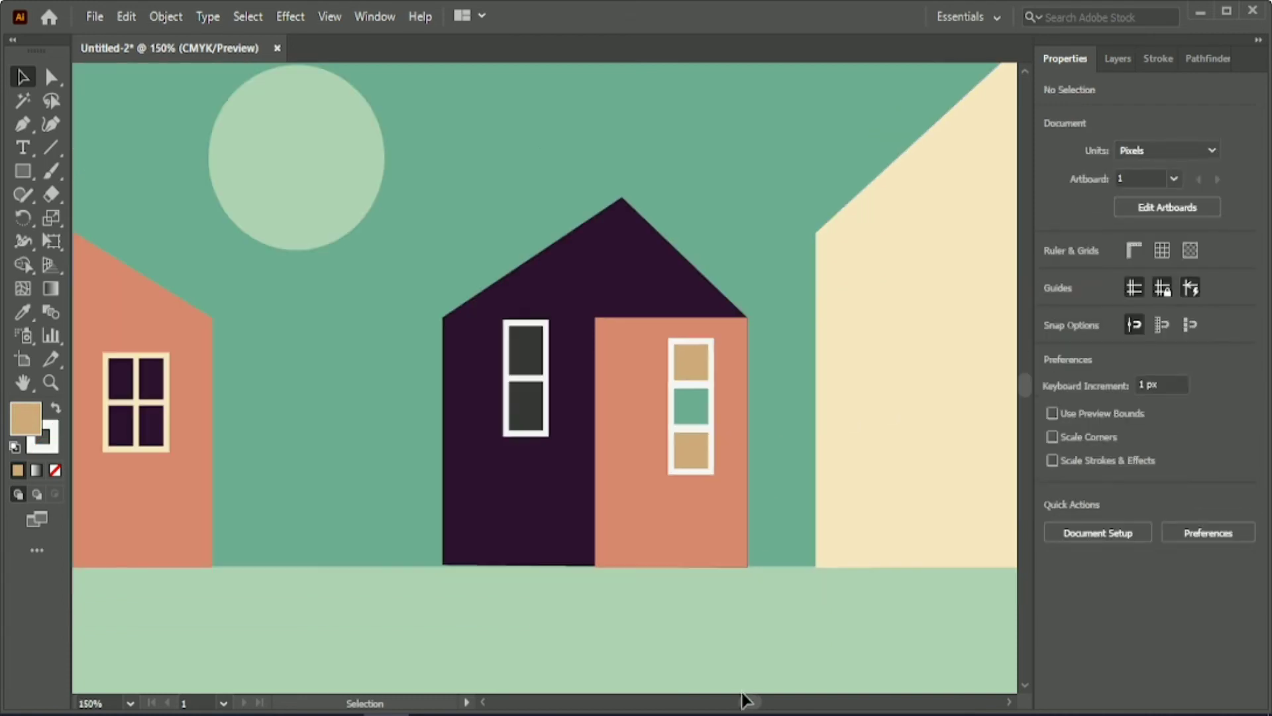
Nudge the orange wall of the purple house 1 px to the right.
left_click_drag(735, 701, 752, 703)
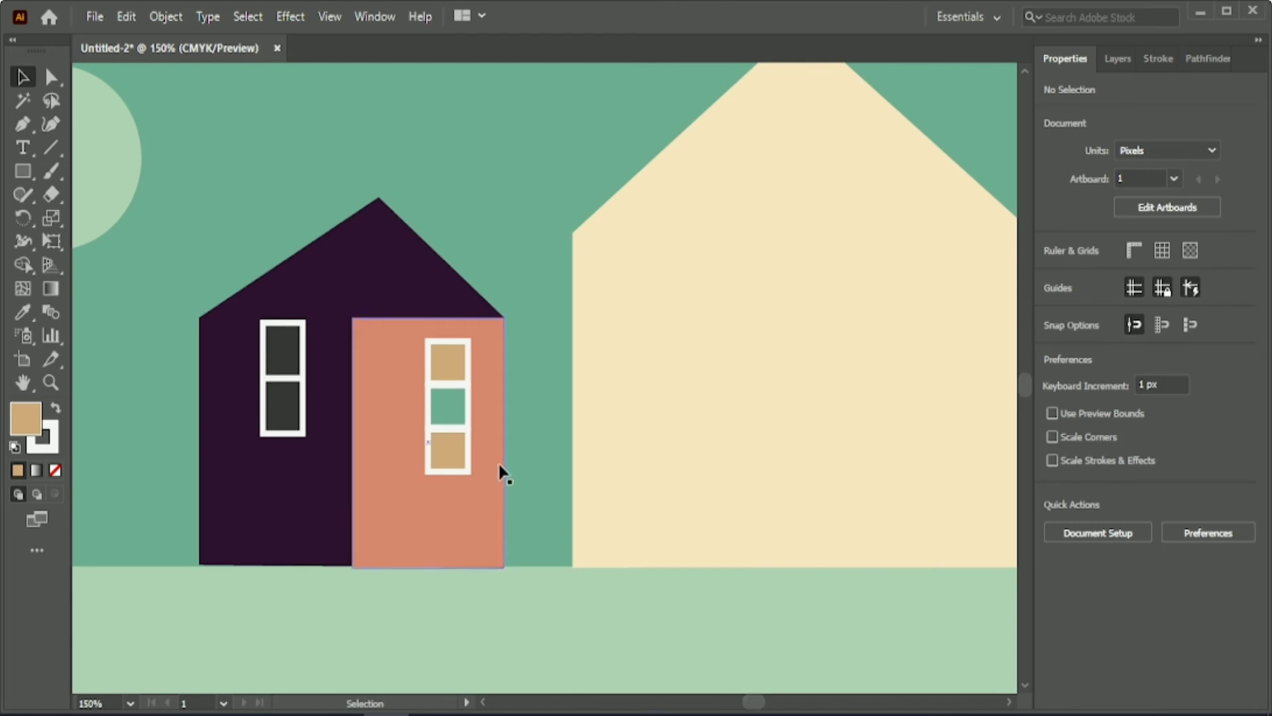
left_click(488, 510)
key("Right")
left_click(552, 467)
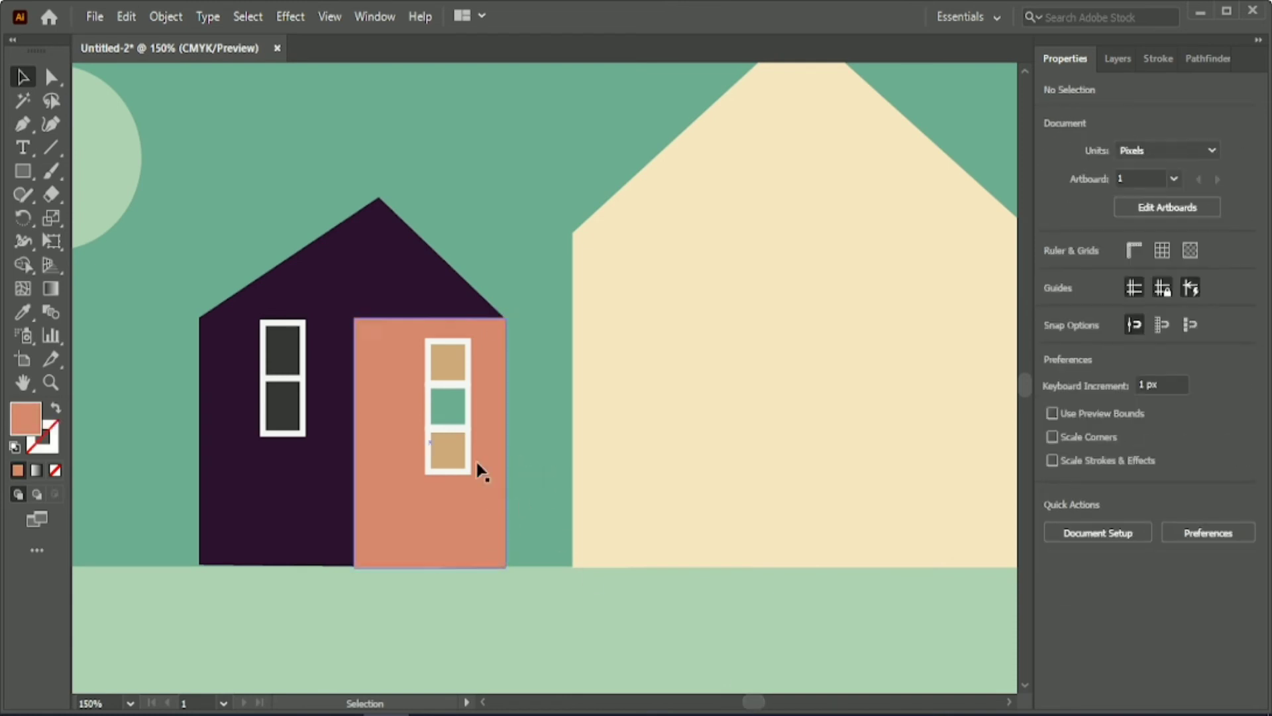
Nudge the lowest tan pane and the middle green pane down to widen the gaps in the orange wall's window.
left_click(466, 454)
key("Down")
left_click(462, 412)
key("Down")
left_click(448, 444)
key("Down")
left_click(527, 435)
Even out the window's pane spacing by moving the green pane and the lowest tan pane slightly further down.
left_click(459, 413)
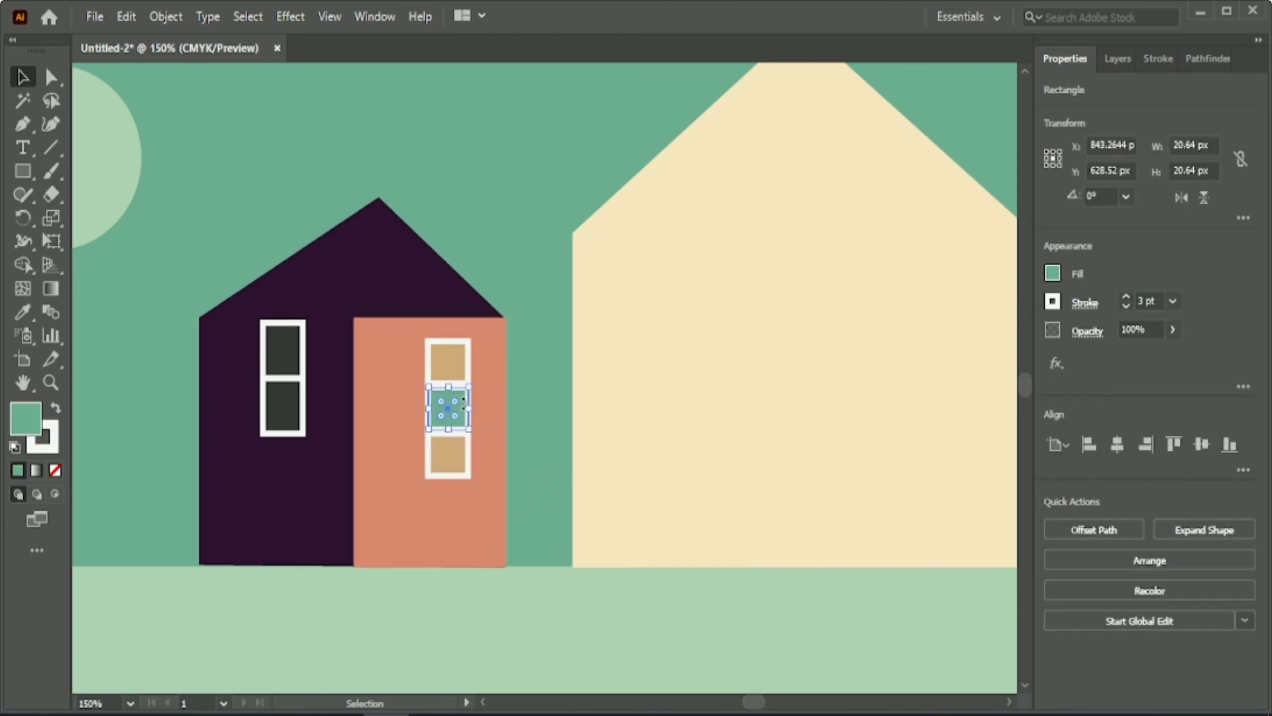
key("Down")
key("Down")
key("Up")
left_click(526, 406)
left_click(463, 445)
key("Down")
left_click(521, 423)
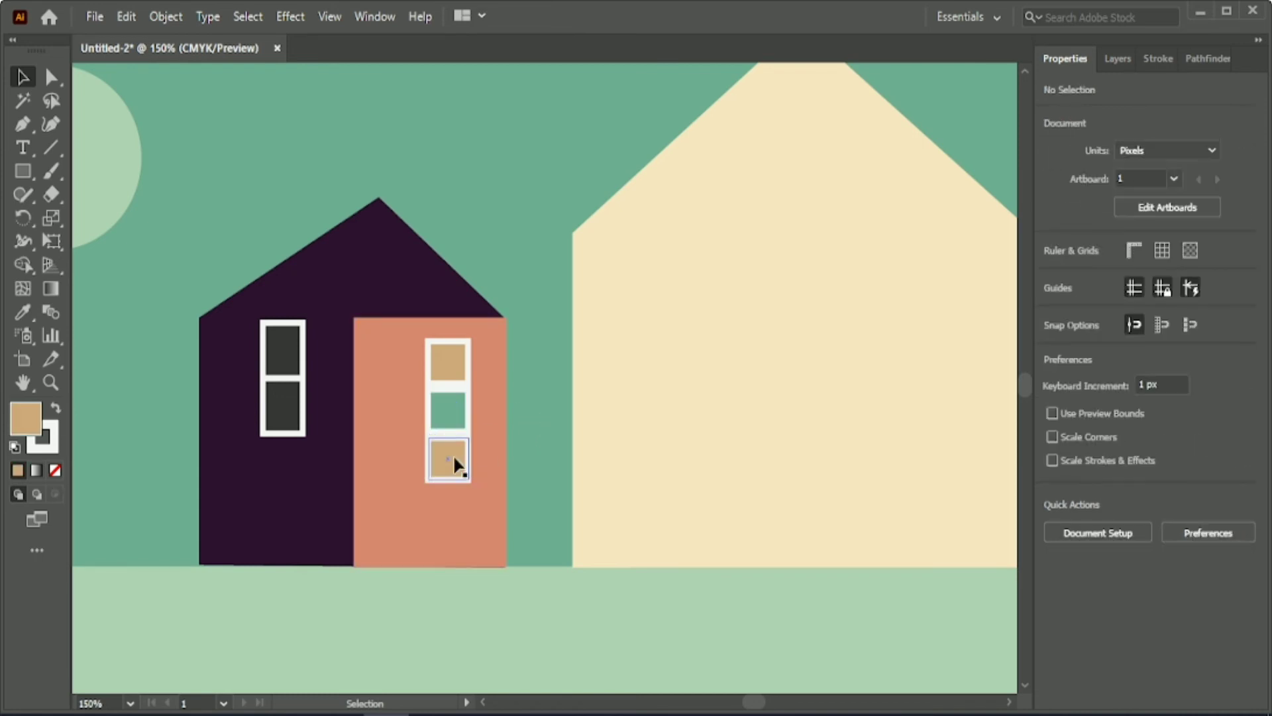
left_click(453, 457)
left_click(539, 421)
Draw a slim rectangle about 10 × 64 px on the cream house's right side, fill it sky green without stroke and shift it up and left.
left_click_drag(753, 701, 757, 701)
scroll(751, 663, "up", 1)
left_click(23, 171)
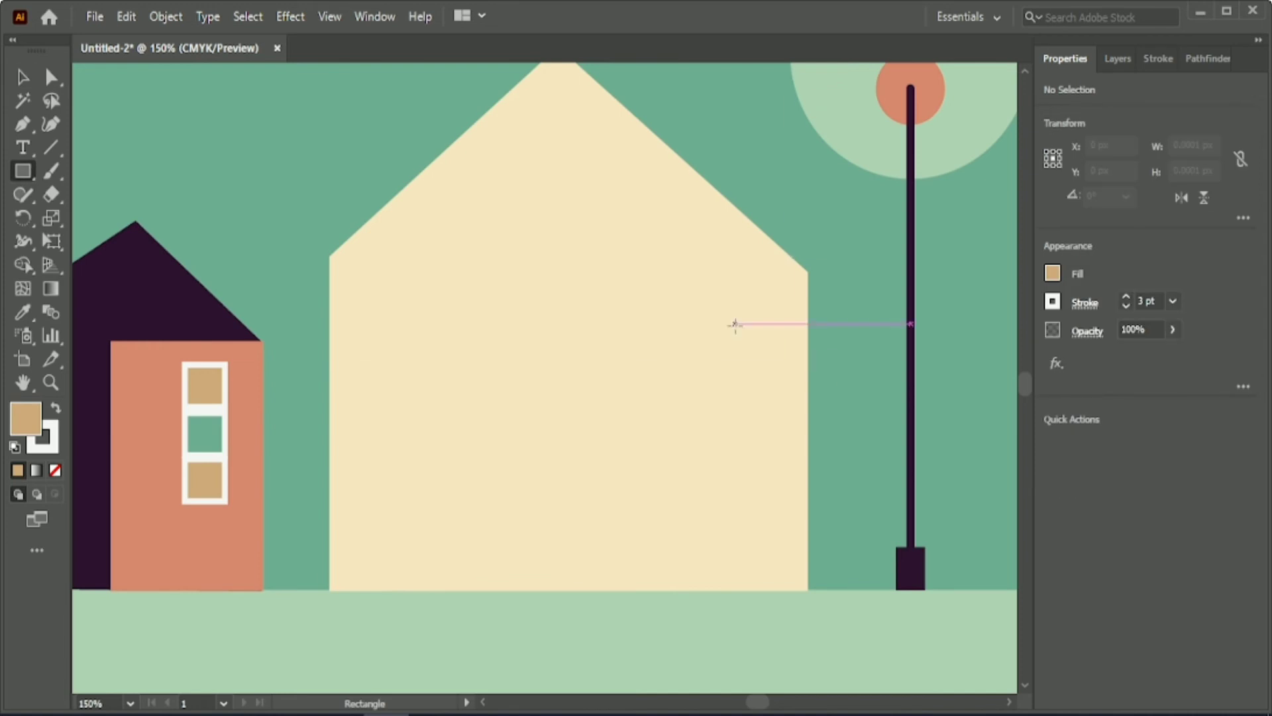
mouse_move(742, 304)
left_mouse_down()
mouse_move(764, 460)
mouse_move(762, 434)
left_mouse_up()
left_click(24, 312)
left_click(315, 191)
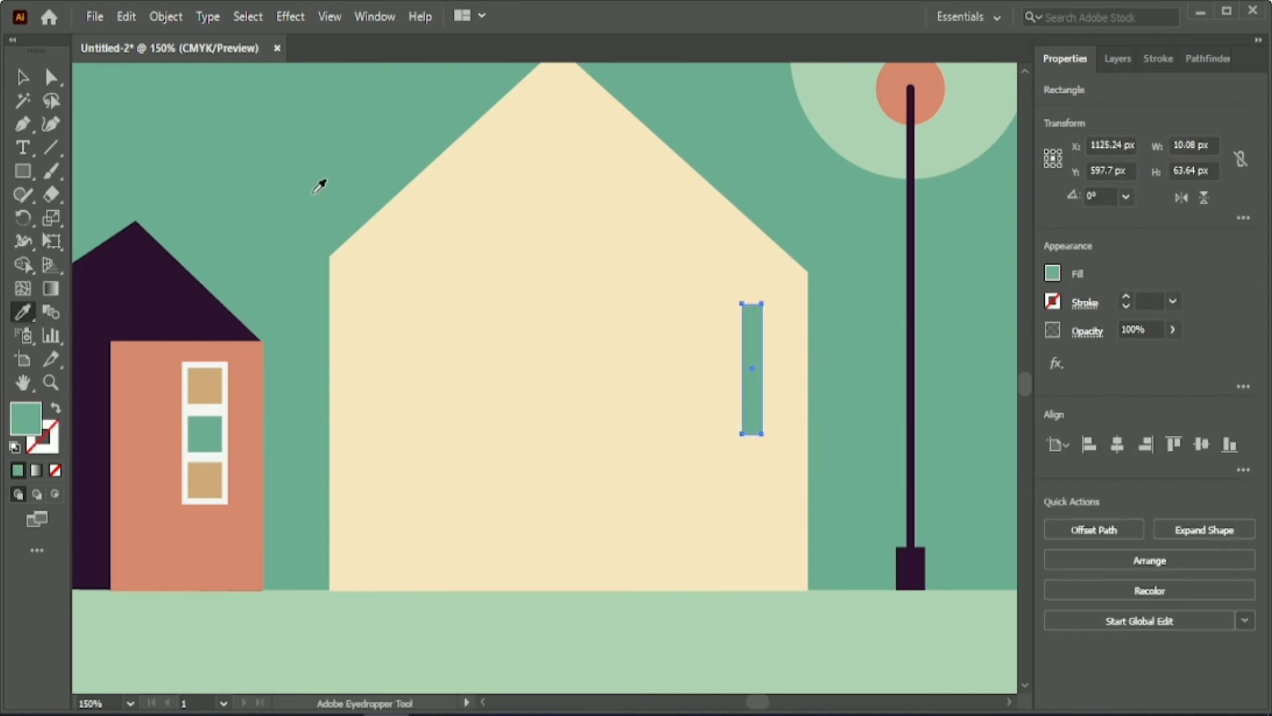
key("v")
left_click(1148, 302)
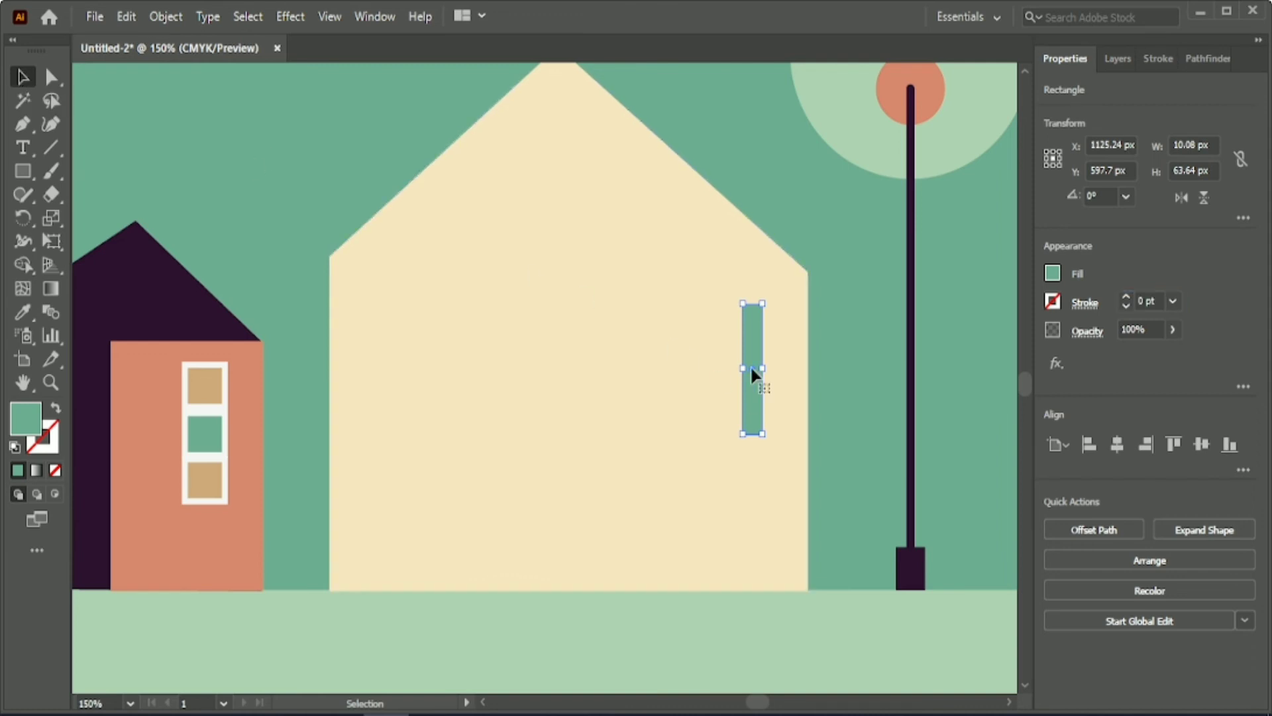
mouse_move(750, 364)
left_mouse_down()
mouse_move(730, 344)
mouse_move(743, 348)
left_mouse_up()
left_click(134, 159)
Draw a horizontal divider across the middle of the slim green window with the wall's cream as its stroke colour.
left_click(51, 147)
key("v")
left_click(24, 312)
left_click(397, 308)
left_click(24, 77)
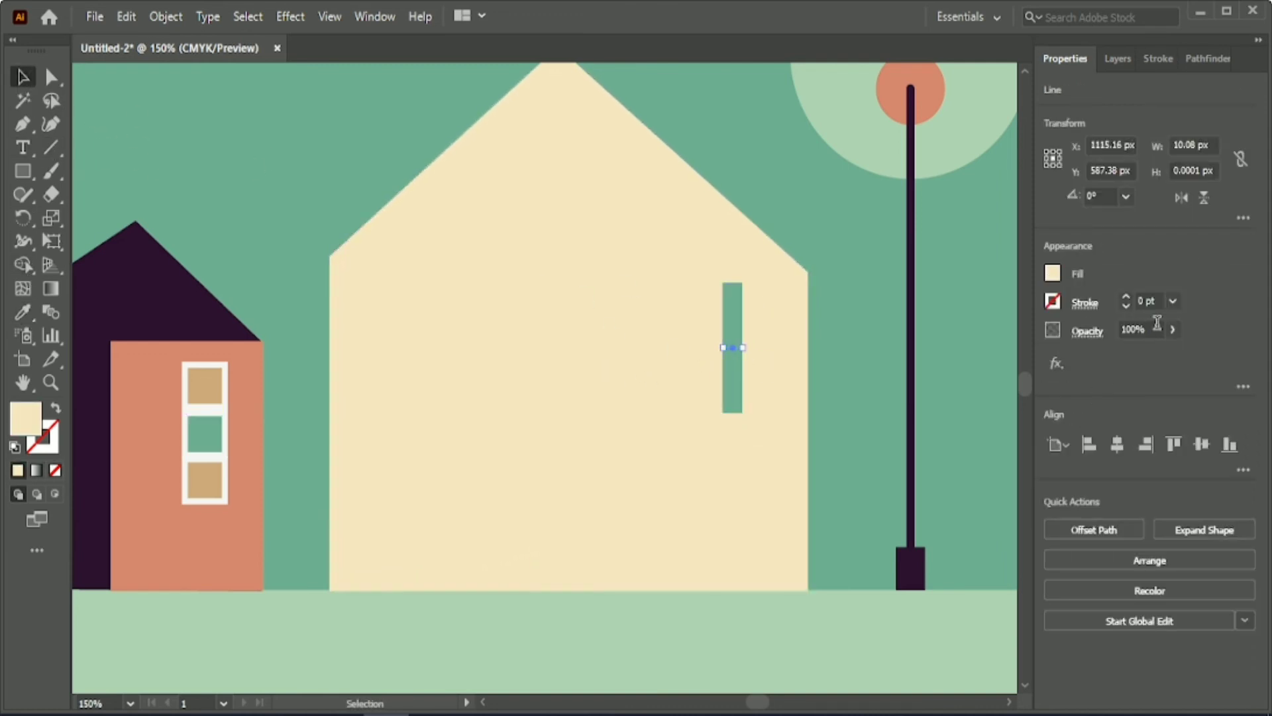
key("shift+x")
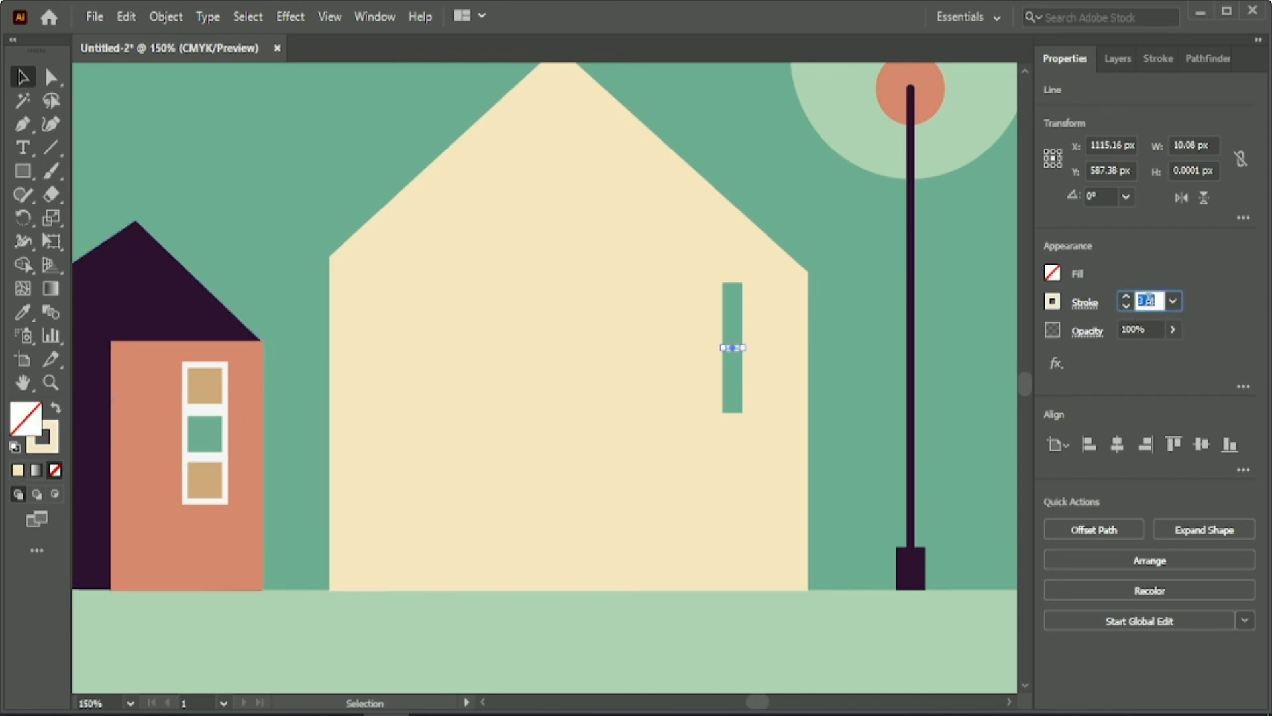
left_click(869, 369)
left_click(730, 318)
left_click_drag(815, 344, 710, 361)
left_click(685, 384, "shift")
left_click(1084, 527)
left_click(856, 370)
Copy the purple house's dark pane onto the left part of the cream house, and group the purple house with its parts.
left_click_drag(757, 702, 754, 701)
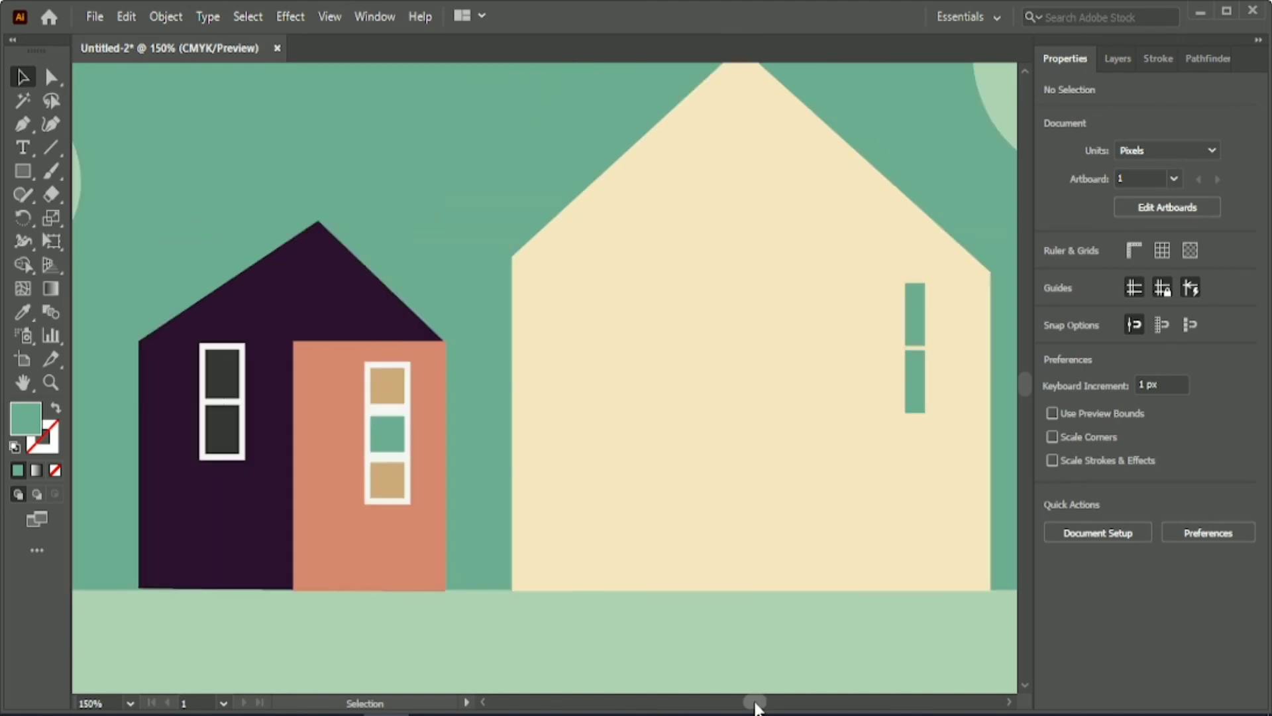
left_click(216, 429)
left_click_drag(216, 429, 608, 432)
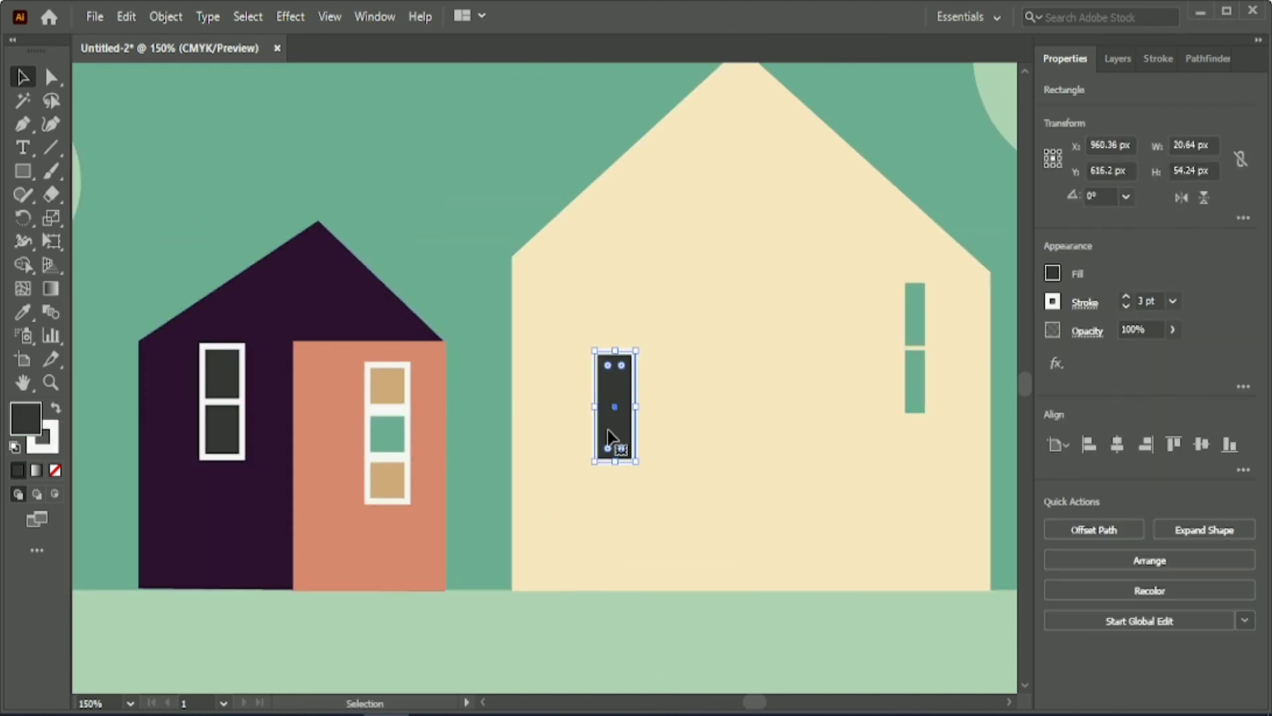
left_click_drag(119, 224, 468, 506)
left_click_drag(756, 701, 757, 703)
Stretch the copied dark pane downward to about 100 px tall and duplicate it directly to its right.
left_click(315, 422)
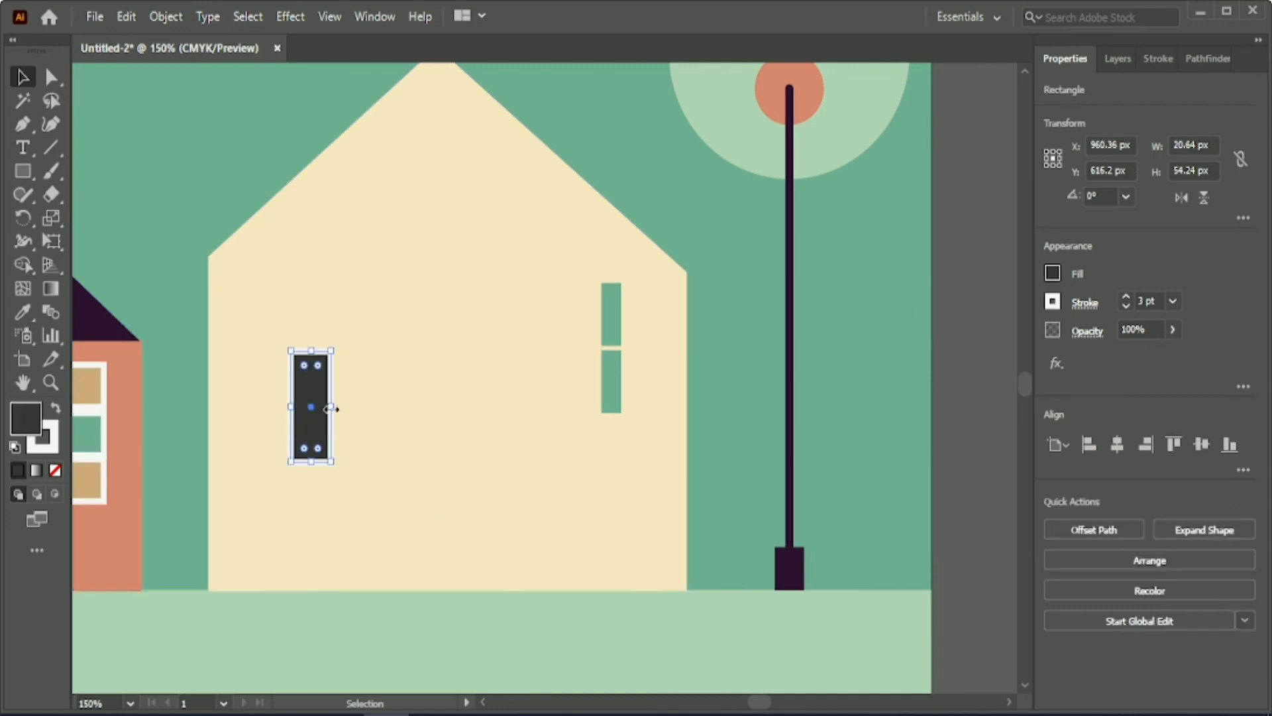
left_click_drag(311, 462, 312, 555)
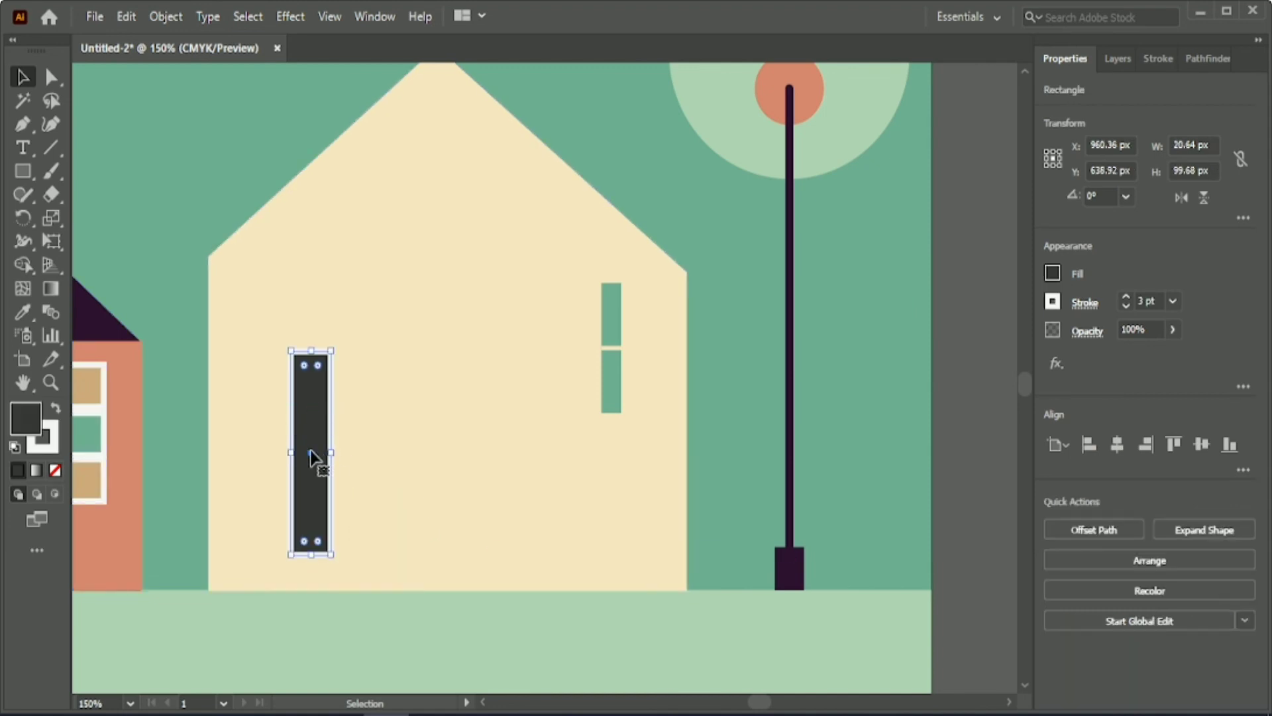
left_click_drag(310, 450, 351, 451)
left_click(305, 310)
left_click(182, 226)
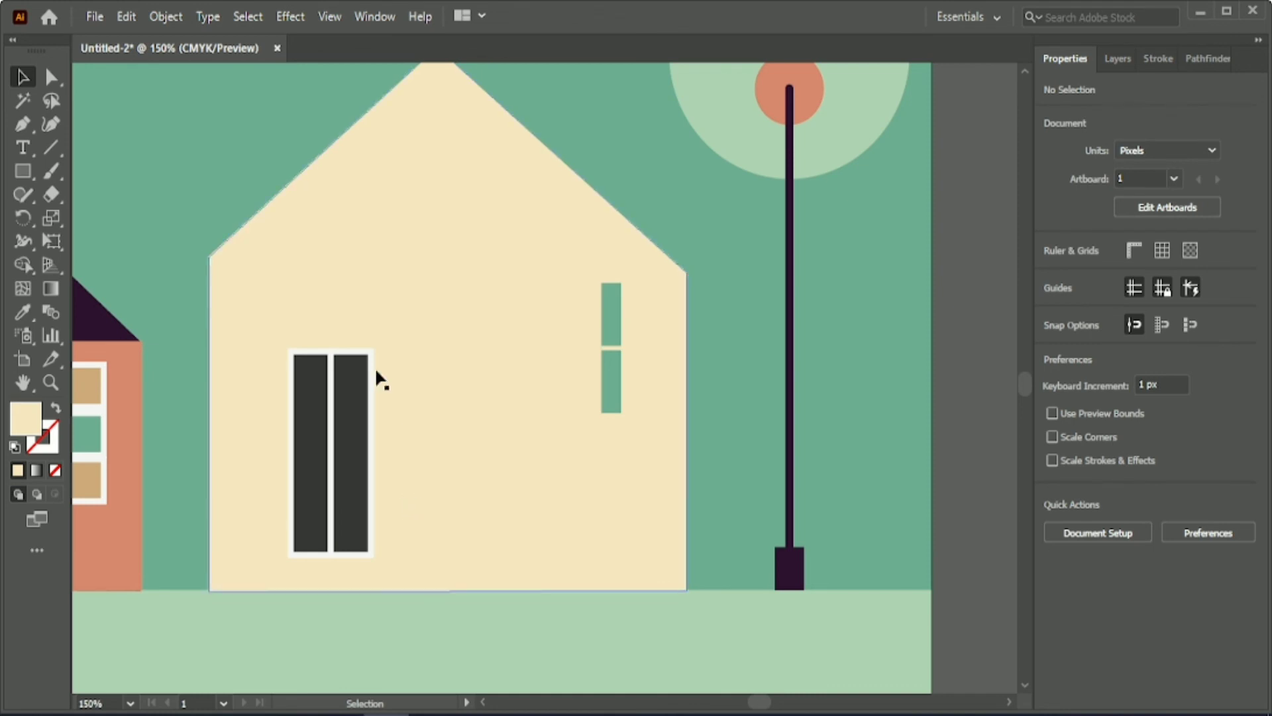
Move the two dark panes up and enlarge them together to about 57 × 125 px.
left_click(306, 395)
left_click(350, 441, "shift")
left_click_drag(349, 441, 365, 374)
left_click_drag(350, 487, 350, 538)
left_click_drag(386, 411, 417, 417)
left_click(184, 198)
Remove the white stroke from both dark panes and shift them slightly down and left on the cream wall.
left_click(334, 394)
left_click(390, 398, "shift")
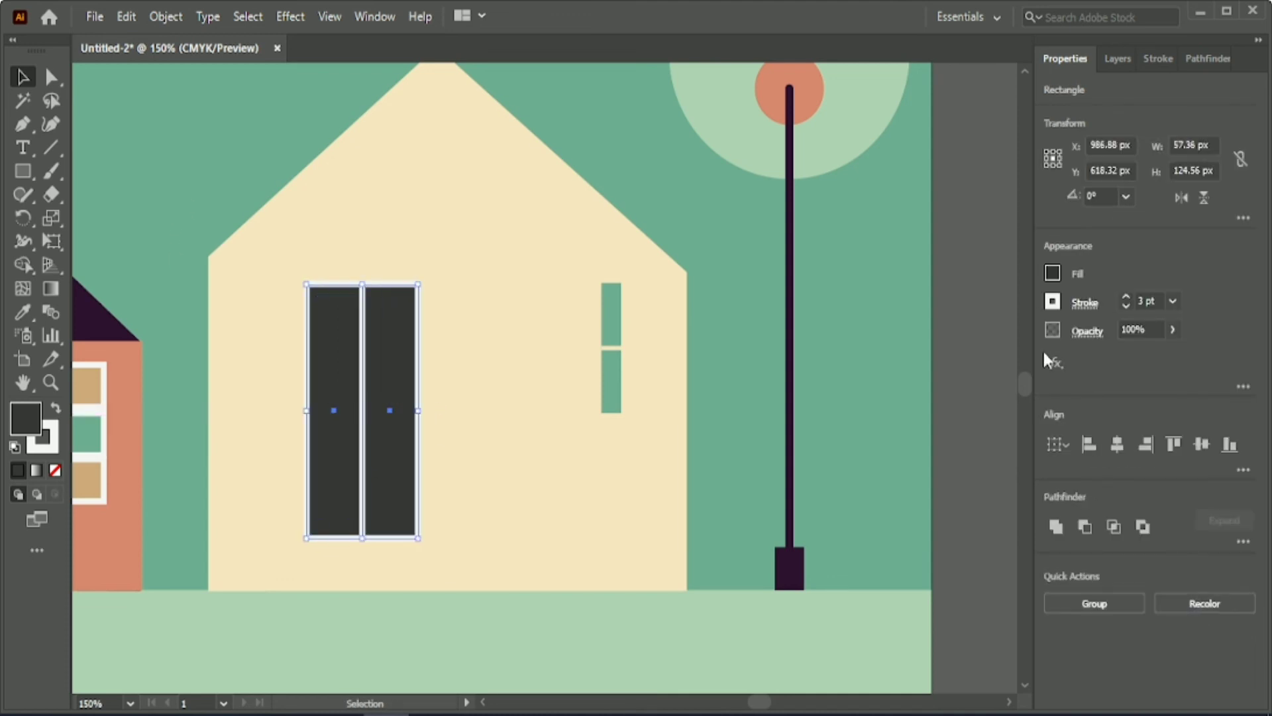
left_click(1150, 301)
type("3")
left_click(222, 133)
left_click(383, 386)
left_click(337, 392, "shift")
left_click(1126, 306)
left_click(1126, 306)
left_click(1126, 306)
left_click_drag(321, 383, 339, 419)
left_click(170, 317)
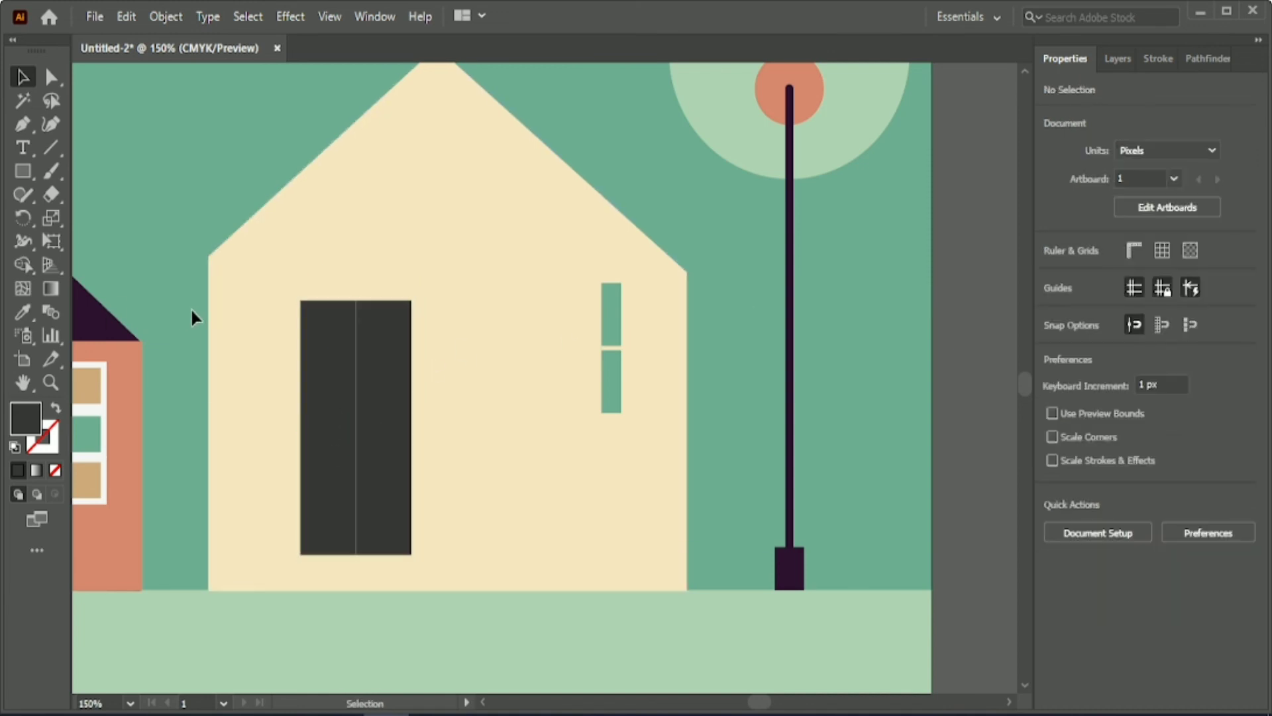
Nudge the right dark pane 2 px to the right to open a narrow gap between the panes.
left_click(397, 406)
key("Right")
key("Right")
left_click(163, 282)
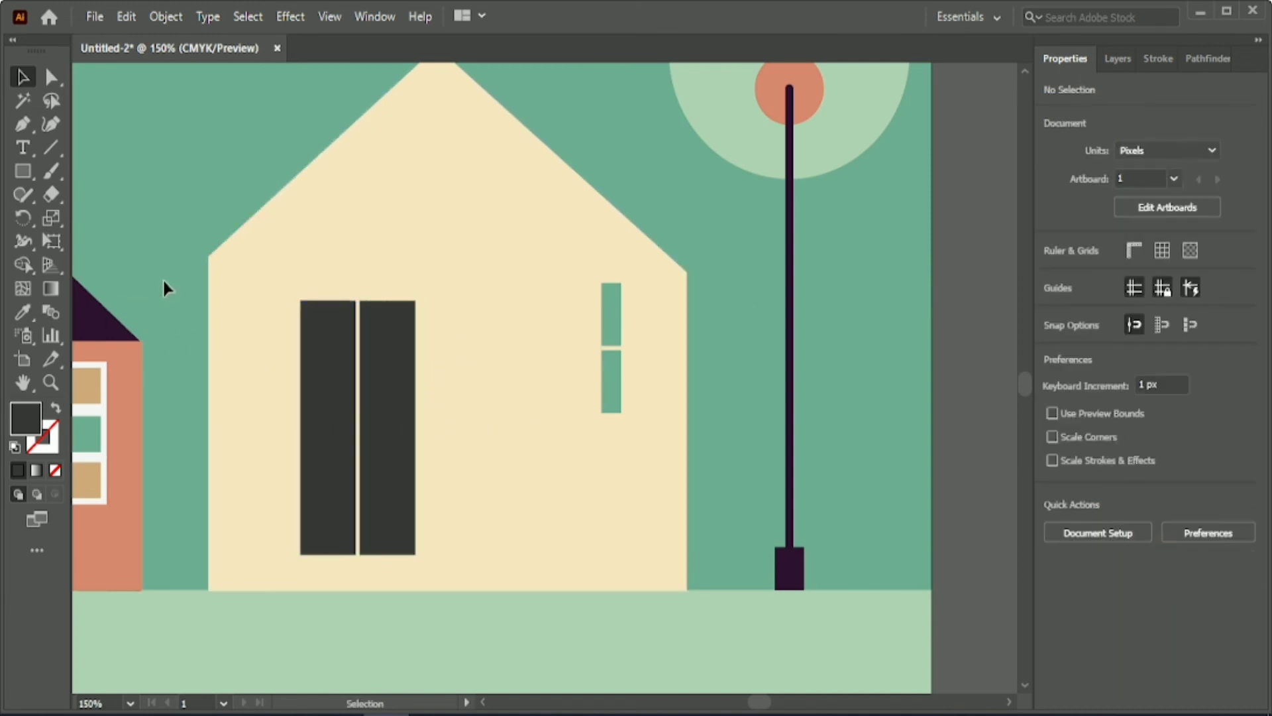
Nudge both dark panes together up and to the left on the cream wall.
left_click(311, 371)
left_click(389, 404, "shift")
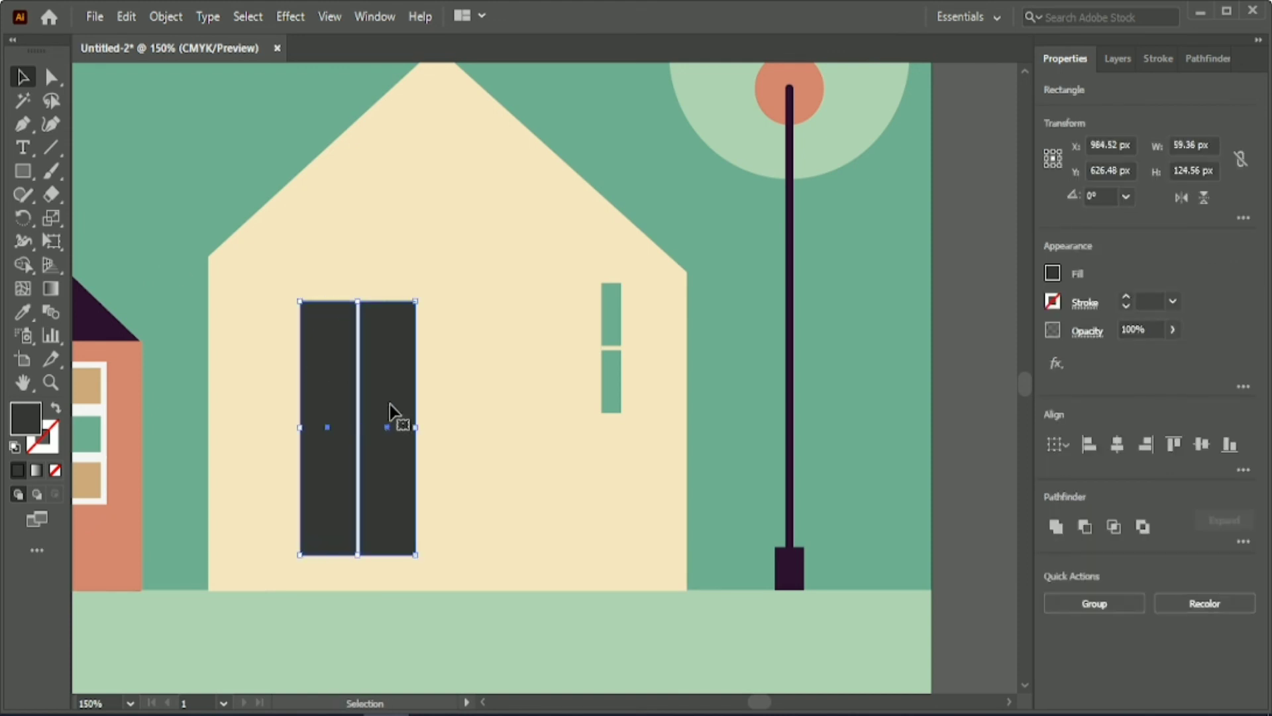
key("Up")
key("Up")
key("Up")
key("Up")
key("Up")
key("Up")
key("Up")
key("Up")
key("Up")
key("Left")
key("Left")
key("Left")
key("Left")
key("Down")
key("Down")
left_click(171, 291)
Draw a full-width base strip along the cream house's bottom, fill it with the lamp base's dark purple and slightly lower its top edge.
left_click(22, 171)
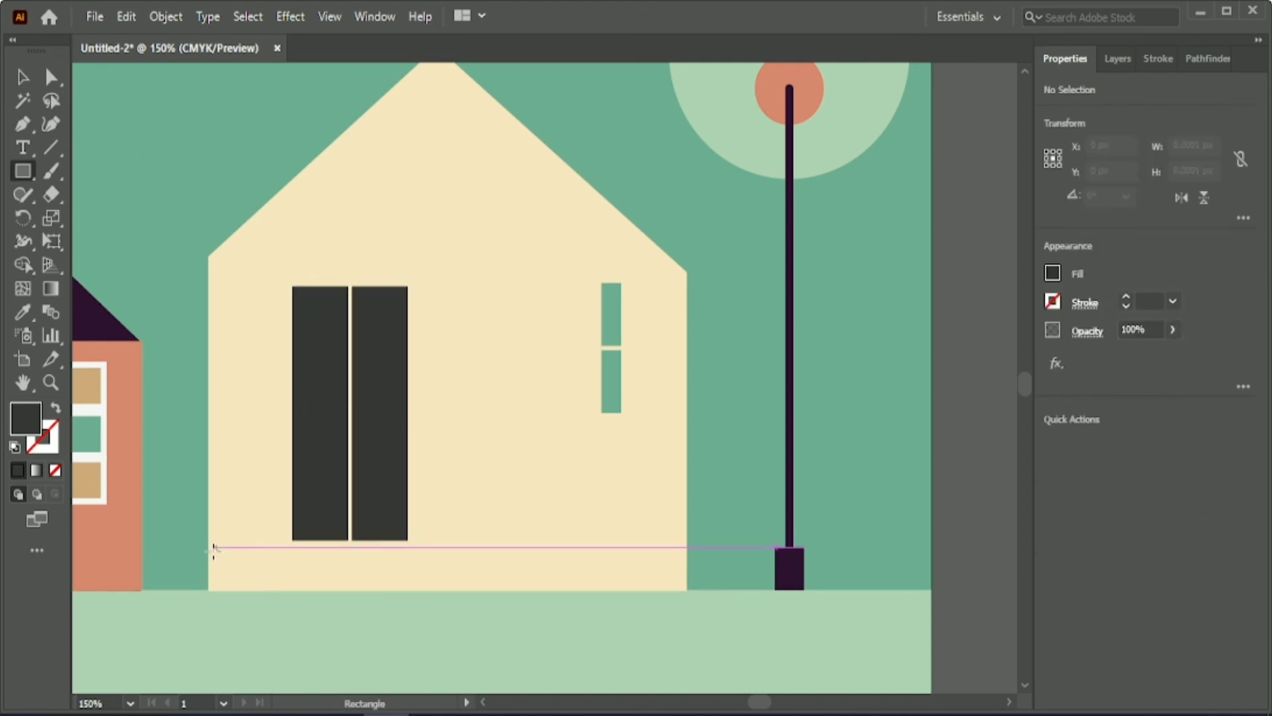
left_click_drag(209, 559, 686, 589)
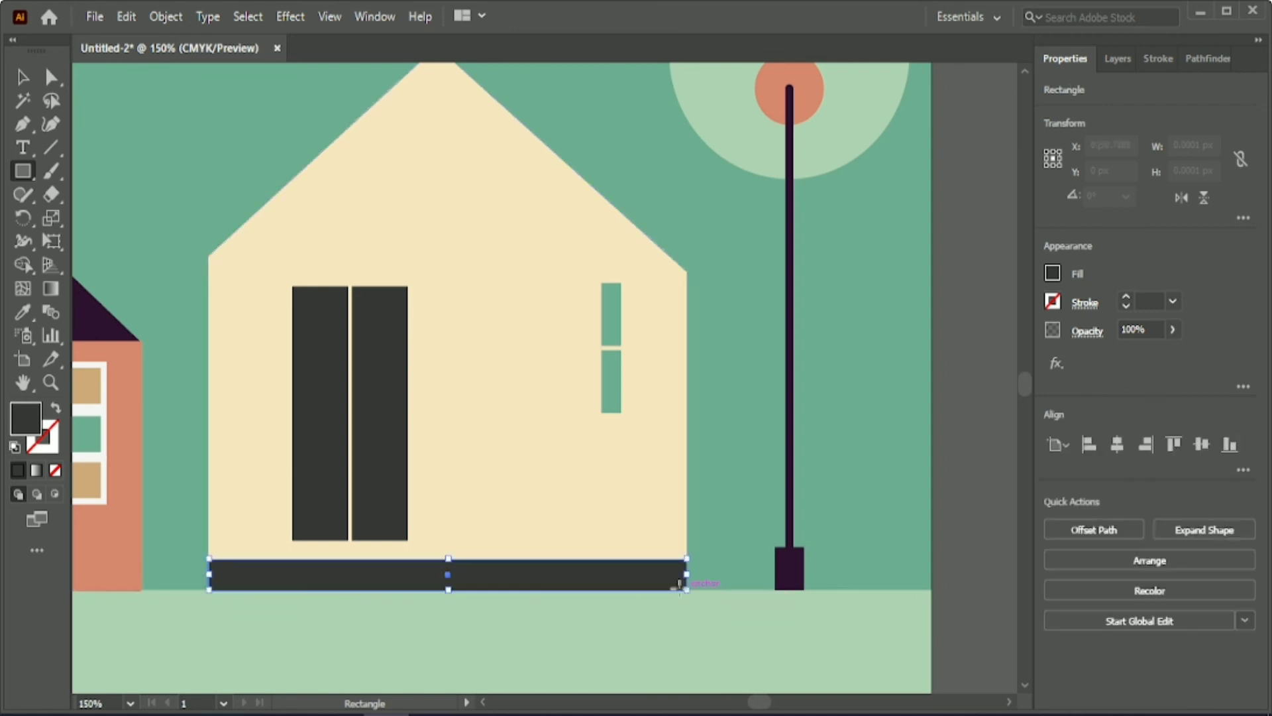
left_click(22, 312)
left_click(789, 568)
key("v")
left_click(241, 193)
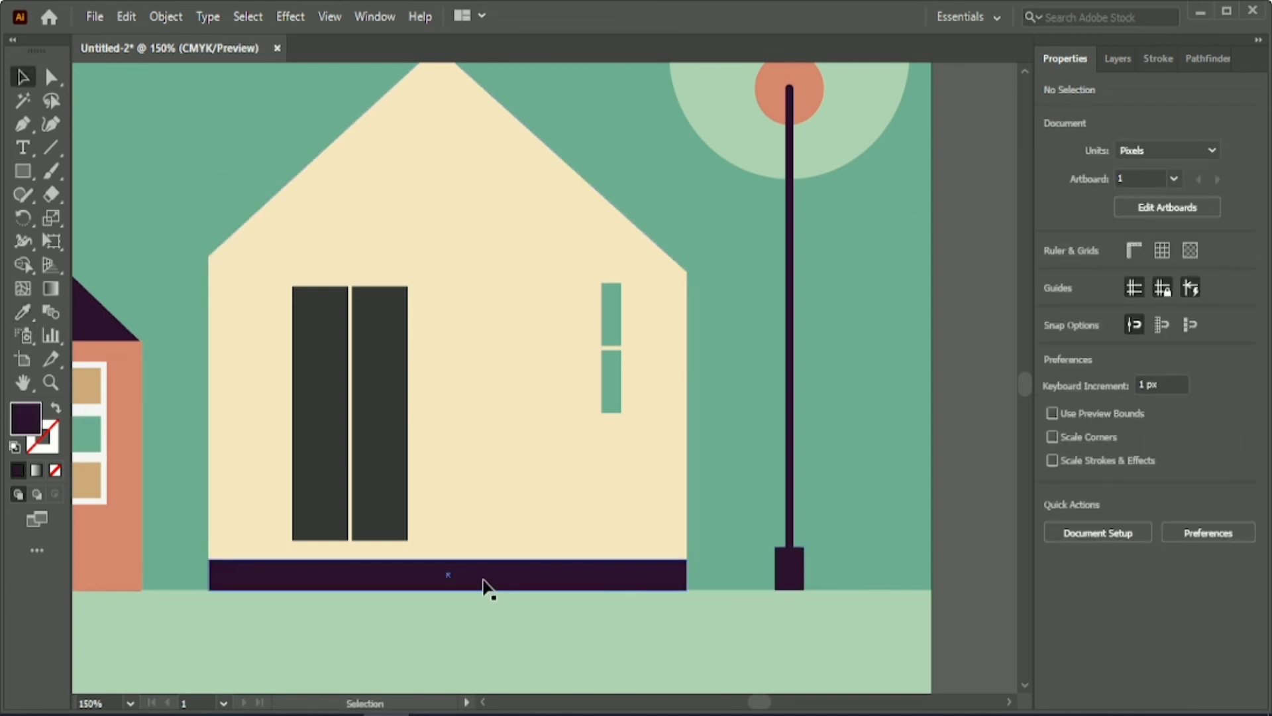
left_click(448, 563)
left_click_drag(448, 560, 447, 566)
left_click(178, 288)
Draw two horizontal lines across both dark panes, the lower one about 75 px long.
left_click(50, 147)
left_click_drag(272, 347, 399, 347)
left_click_drag(272, 412, 419, 412)
Give both lines a cream 3 pt stroke and align them by their horizontal centres.
left_click(23, 76)
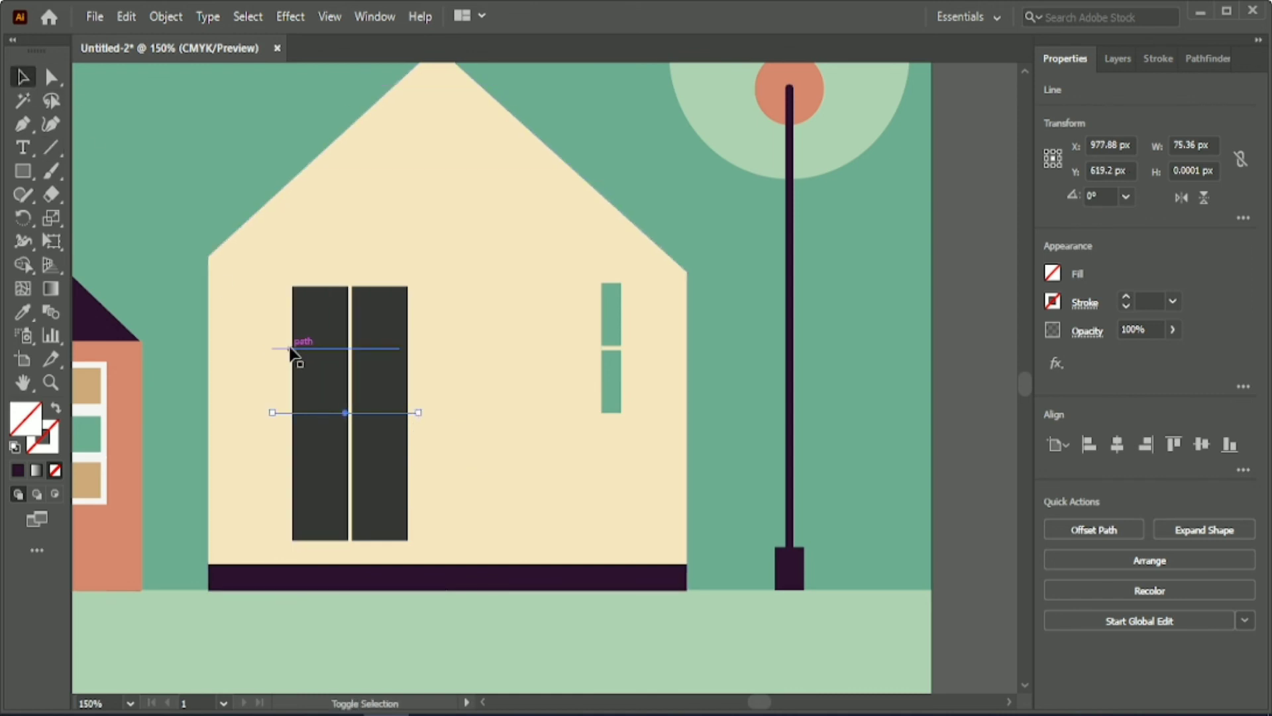
left_click(284, 348, "shift")
key("i")
left_click(86, 430)
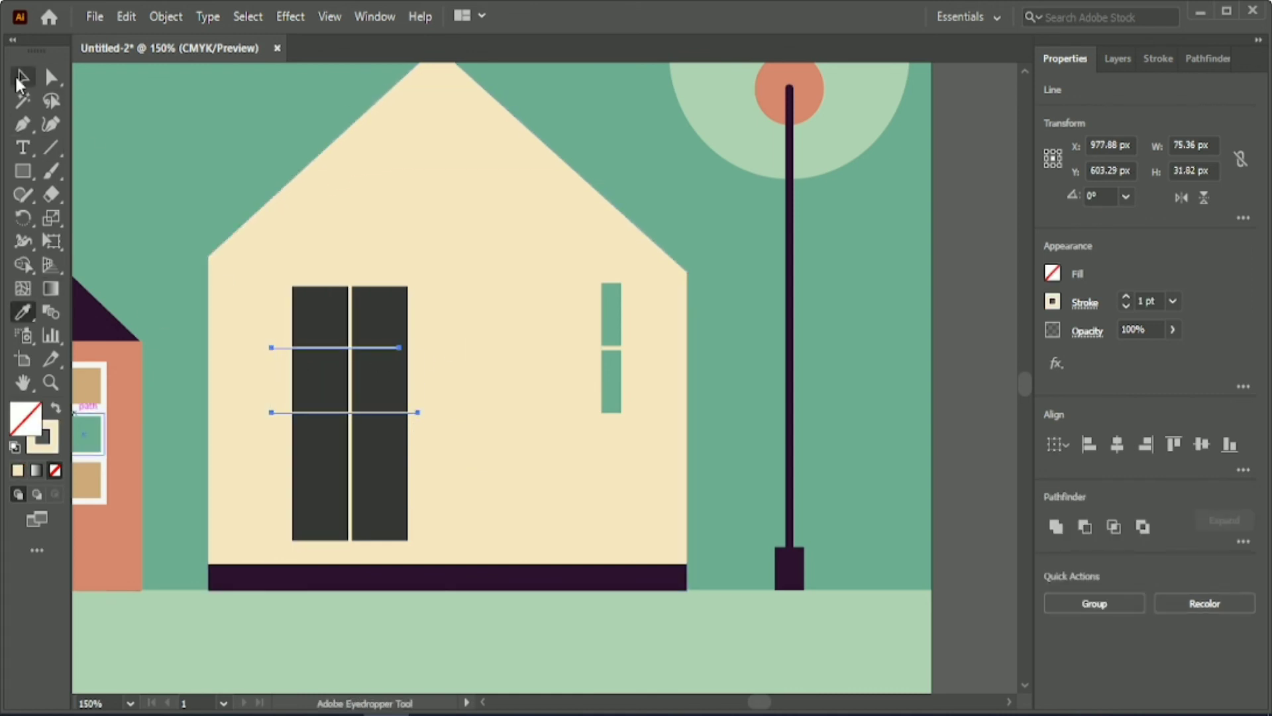
left_click(1116, 445)
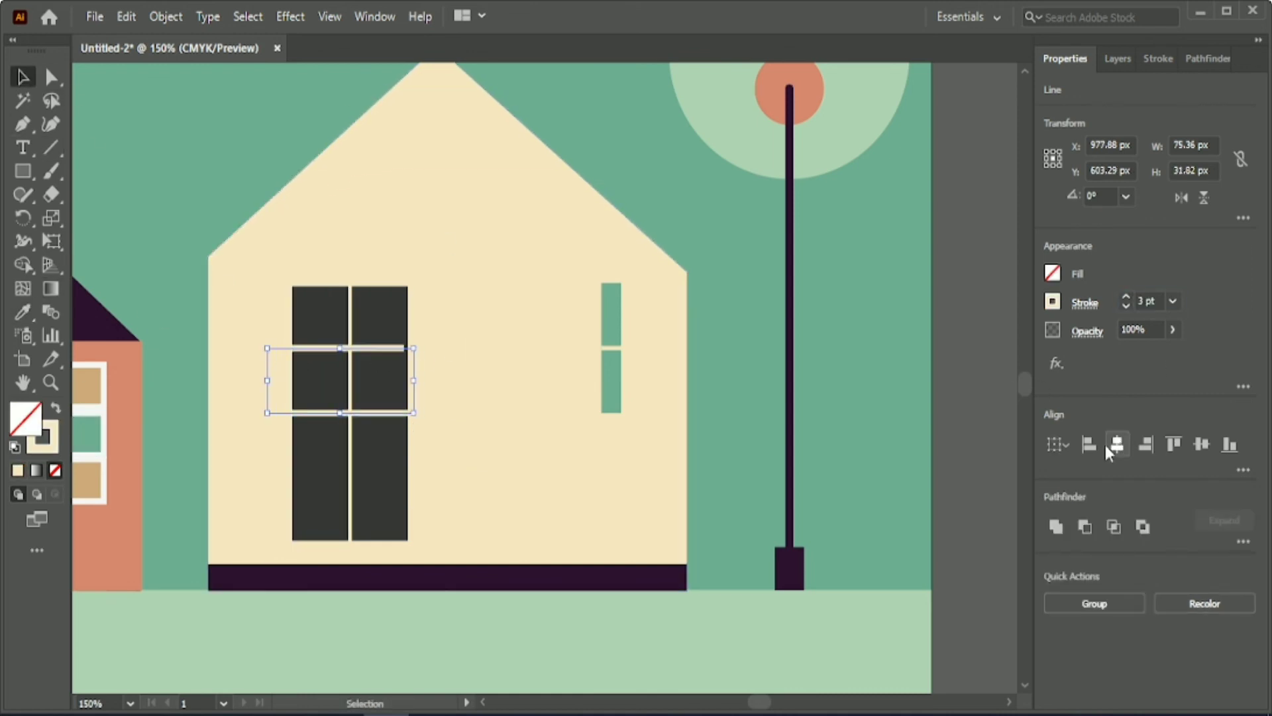
left_click(442, 426)
Reposition the two cream bars vertically to divide the dark window into three rows of similar height.
left_click_drag(375, 414, 374, 472)
left_click_drag(377, 349, 397, 373)
left_click(417, 489)
left_click(415, 471)
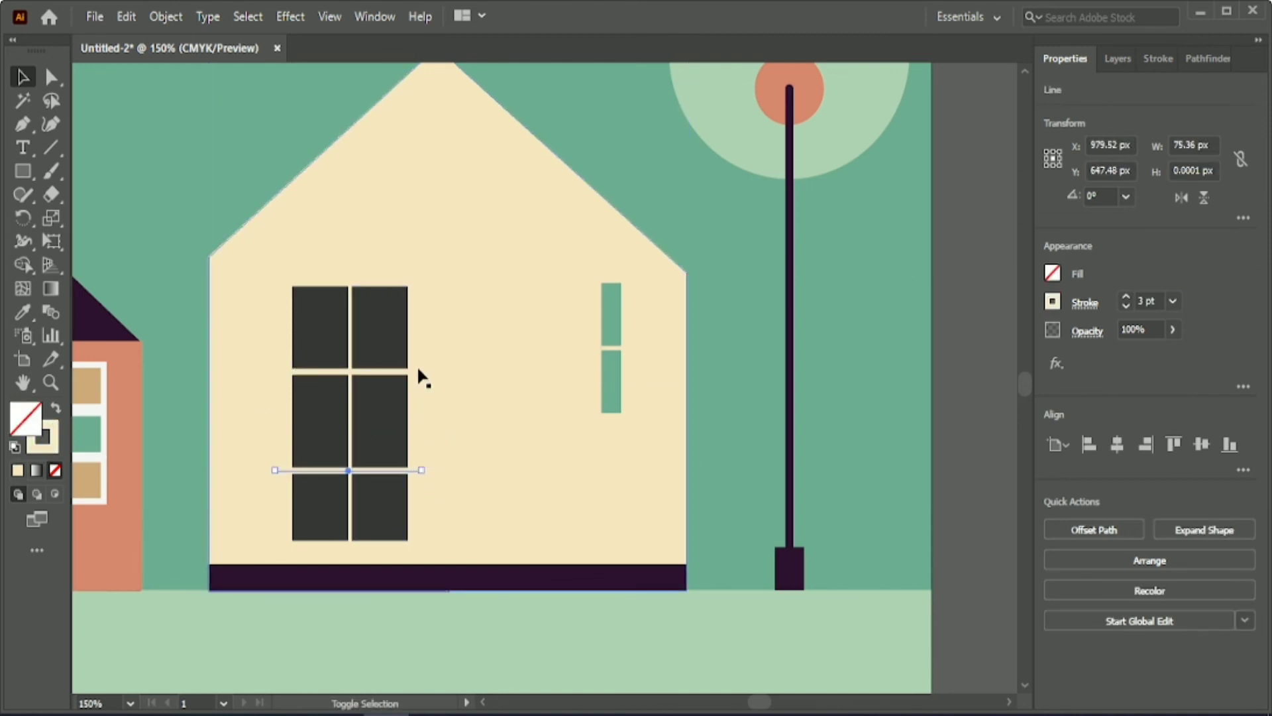
left_click(417, 372, "shift")
key("Up")
left_click(486, 443)
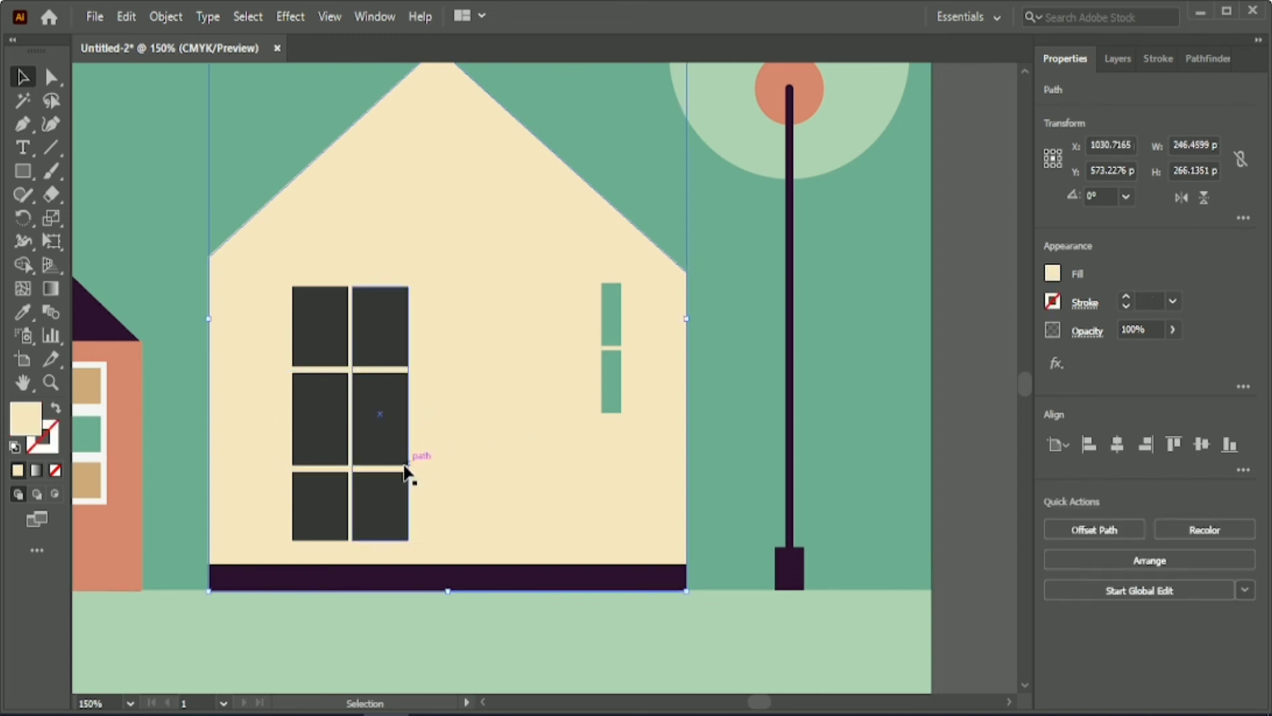
left_click(405, 468)
key("Up")
key("Up")
key("Up")
left_click(459, 442)
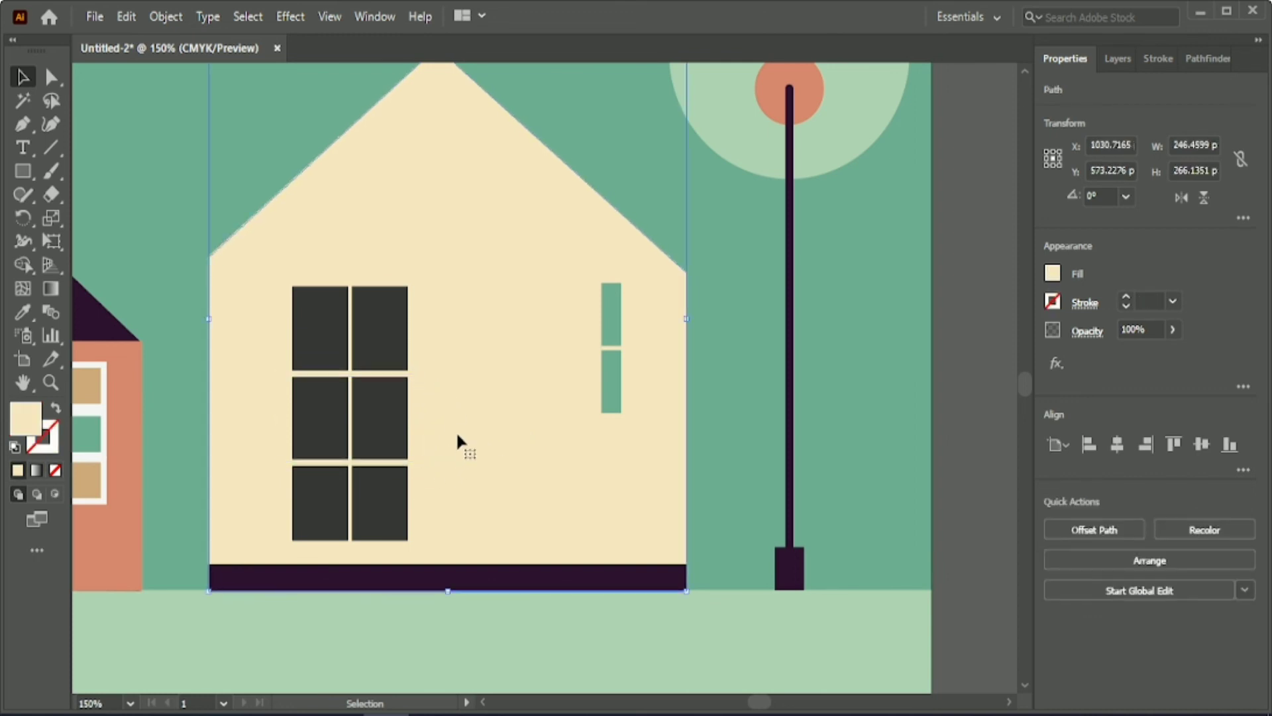
Group the cream house with its base strip, dark window and slim green window.
left_click_drag(175, 172, 690, 574)
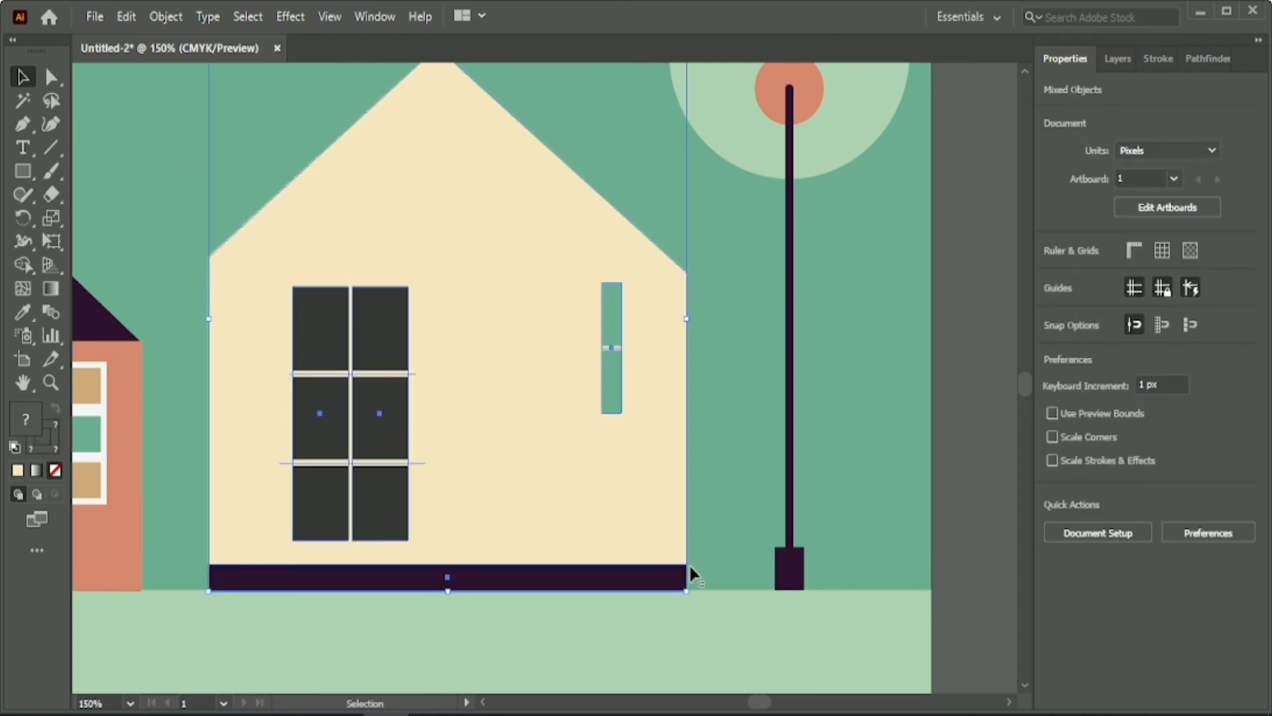
left_click(1094, 608)
left_click(954, 375)
Move the grouped purple house with the orange wall to the left, away from the cream house.
scroll(954, 375, "down", 1)
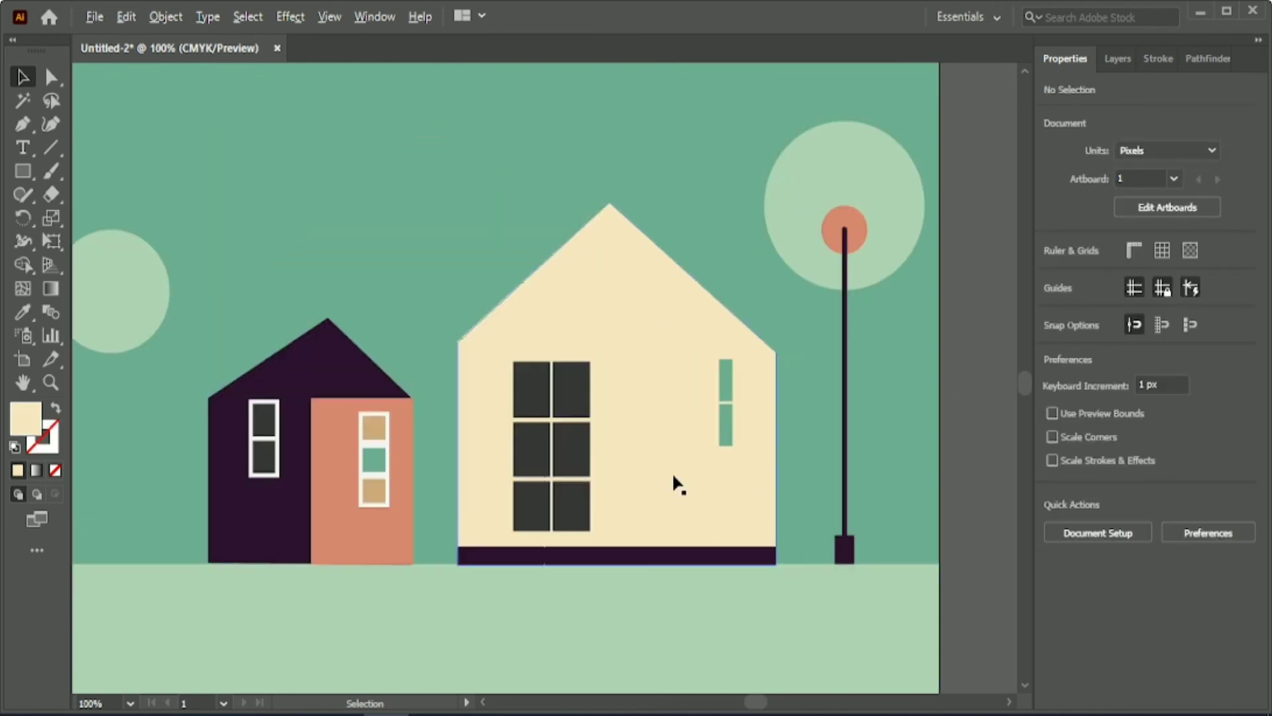
scroll(675, 483, "down", 2)
left_click_drag(752, 702, 743, 702)
scroll(710, 653, "up", 1)
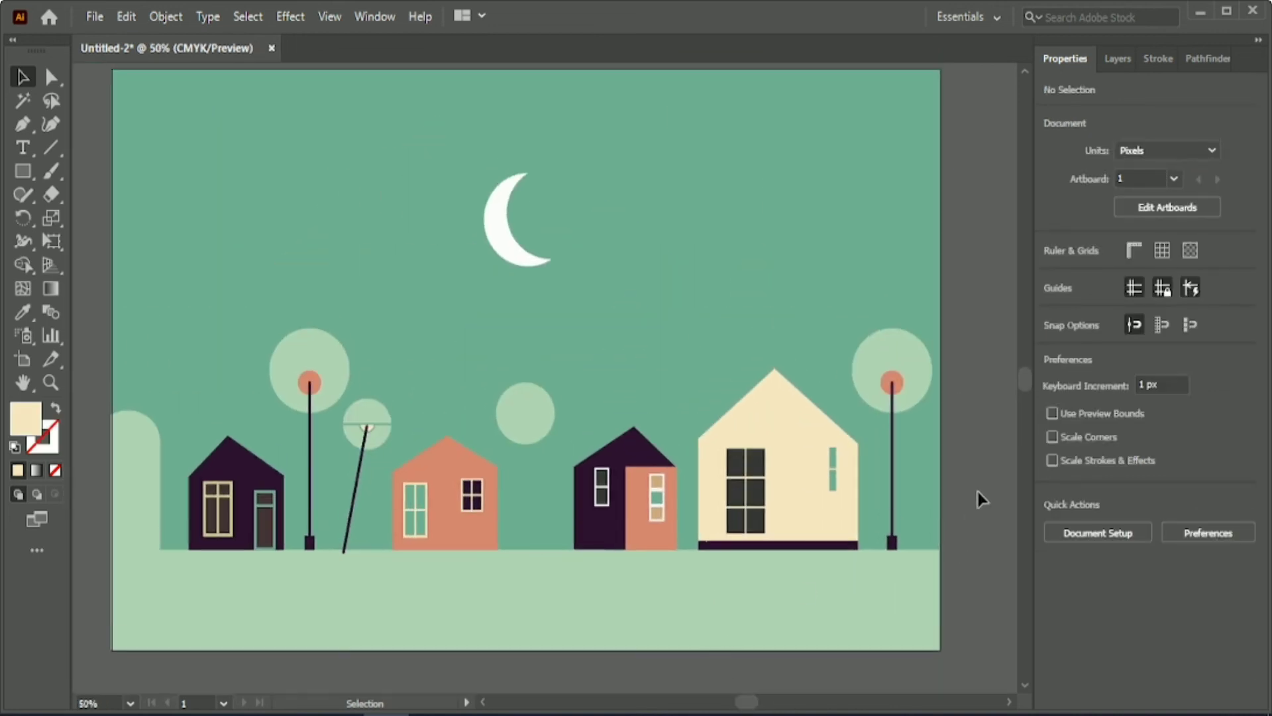
left_click(608, 519)
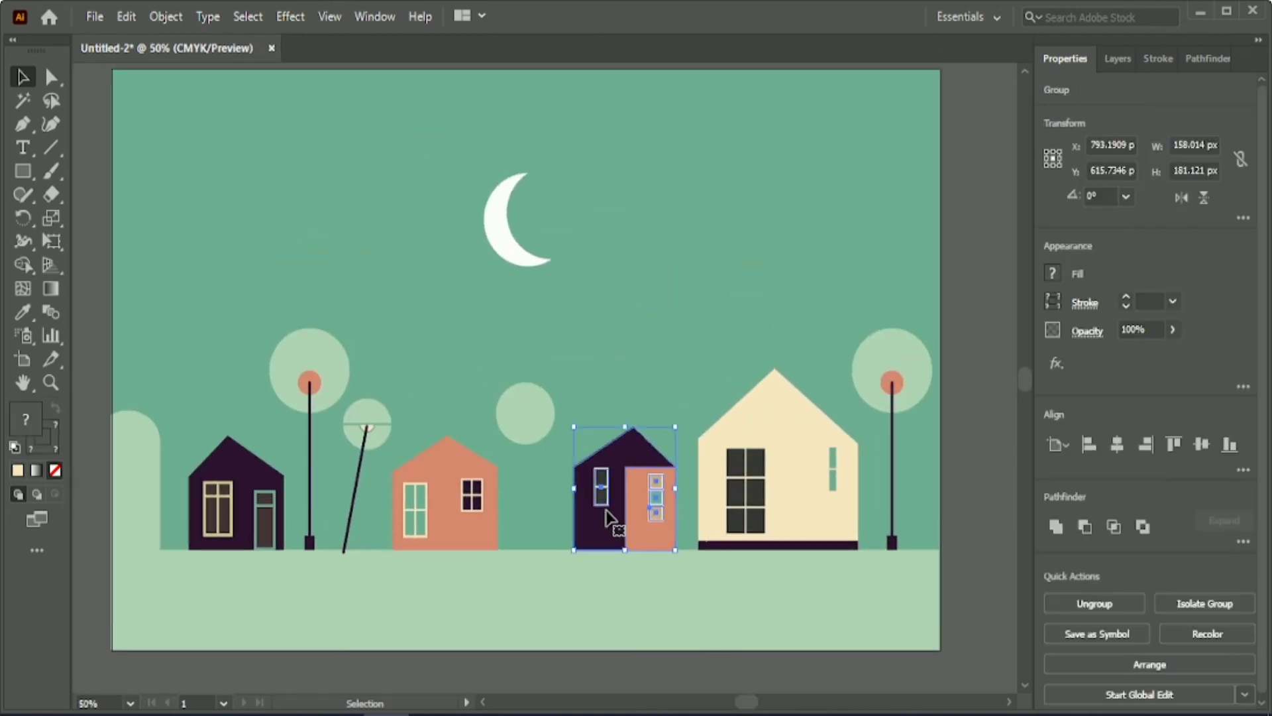
key("shift+Left")
key("shift+Left")
key("shift+Left")
key("shift+Left")
Move the cream house 10 px to the left and nudge the street lamp beside it left as well.
left_click(823, 509)
key("Left")
key("Left")
key("Left")
key("Left")
key("Left")
key("Left")
key("Left")
key("Left")
key("Left")
key("Left")
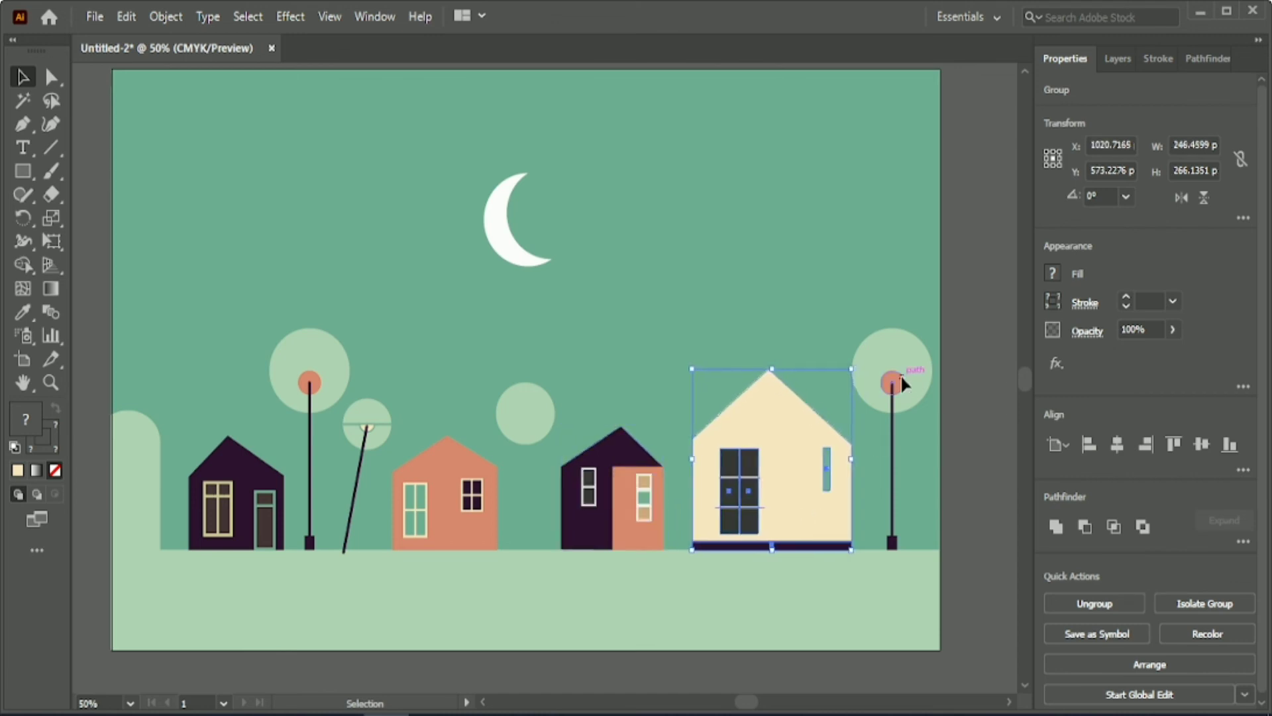
left_click(902, 380)
key("Left")
key("Left")
key("Left")
key("Left")
key("Left")
Nudge the leftmost purple house and the street lamp next to it to the left.
left_click(232, 514)
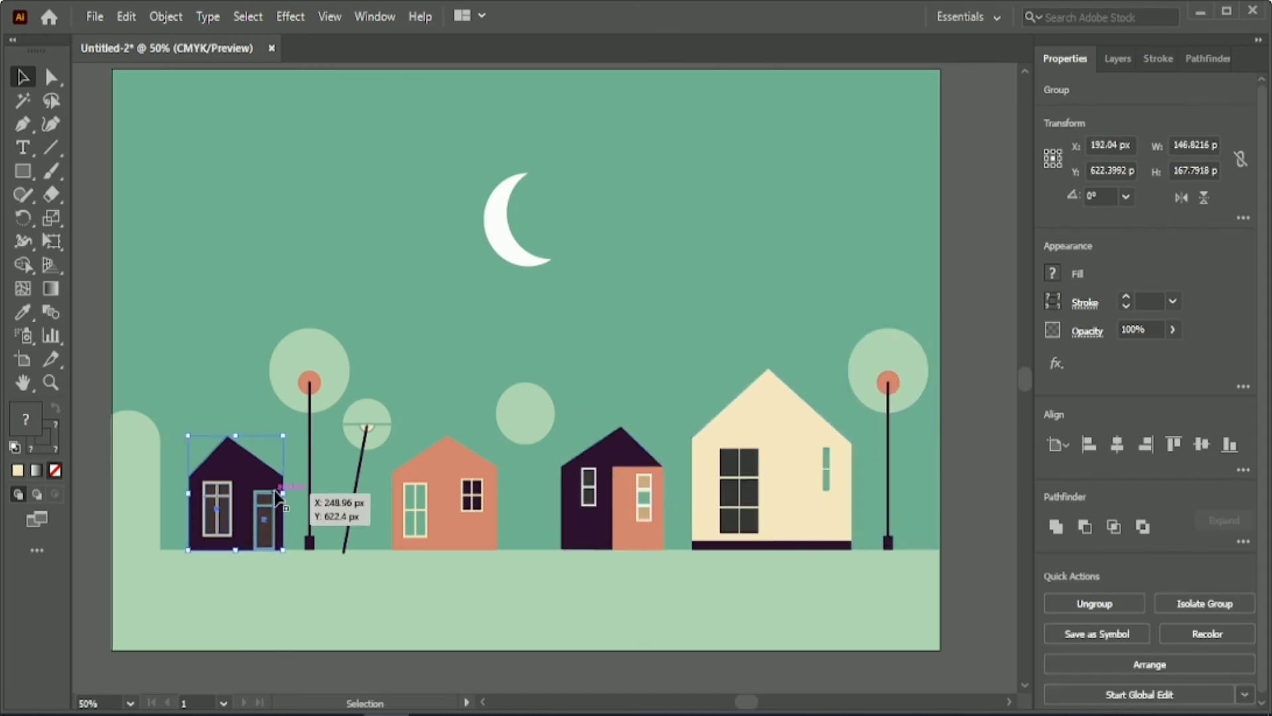
key("Left")
key("Left")
key("Left")
key("Left")
key("Left")
key("Left")
key("Left")
key("Left")
key("Left")
key("Left")
key("Left")
key("Left")
key("Left")
left_click(310, 467)
key("Left")
key("Left")
key("Left")
key("Left")
key("Left")
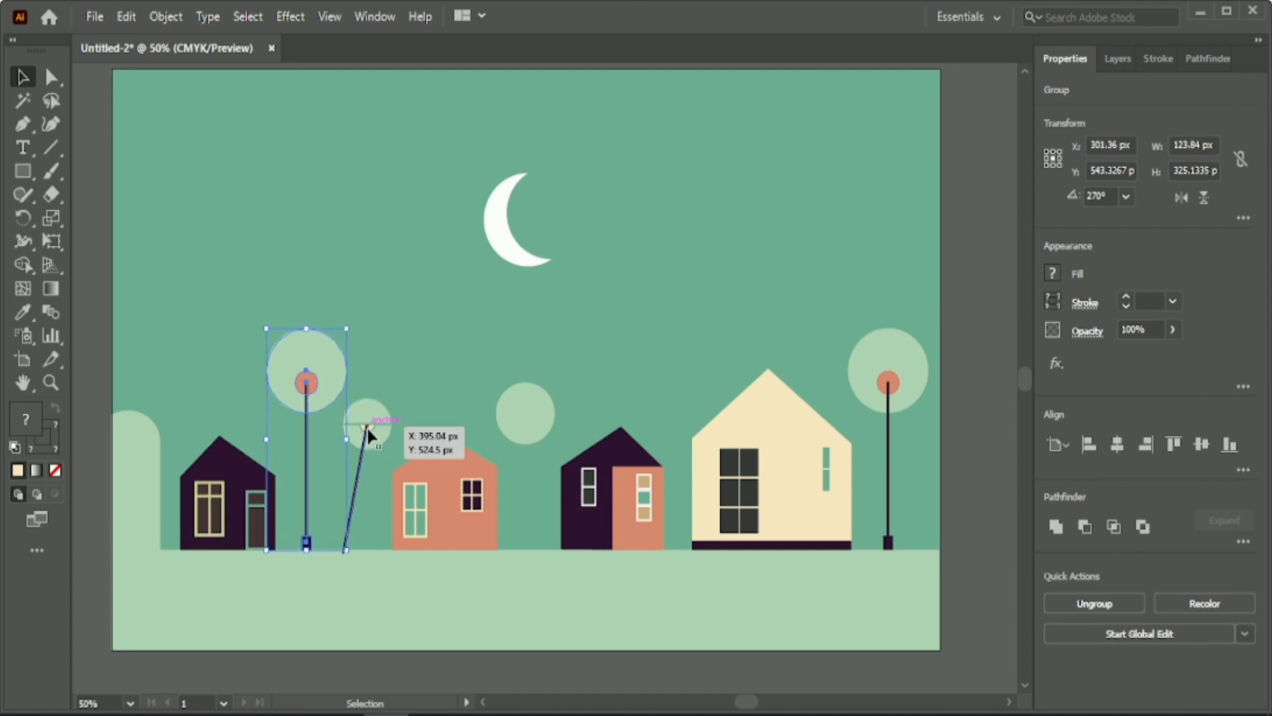
Shift the round lamp on the slanted pole and the orange house to the left.
left_click(367, 432)
key("Left")
key("Left")
key("Left")
key("Left")
key("Left")
key("Left")
key("Left")
key("Left")
key("Left")
key("Left")
key("Left")
key("Left")
key("Left")
key("Left")
left_click(445, 505)
key("Left")
key("Left")
key("Left")
key("Left")
key("Left")
key("Left")
key("Left")
key("Left")
key("Left")
key("Left")
key("Left")
key("Left")
key("Left")
Nudge the purple house with the orange wall and the large cream house to the left.
key("Left")
key("Left")
key("Left")
key("Left")
key("Left")
key("Left")
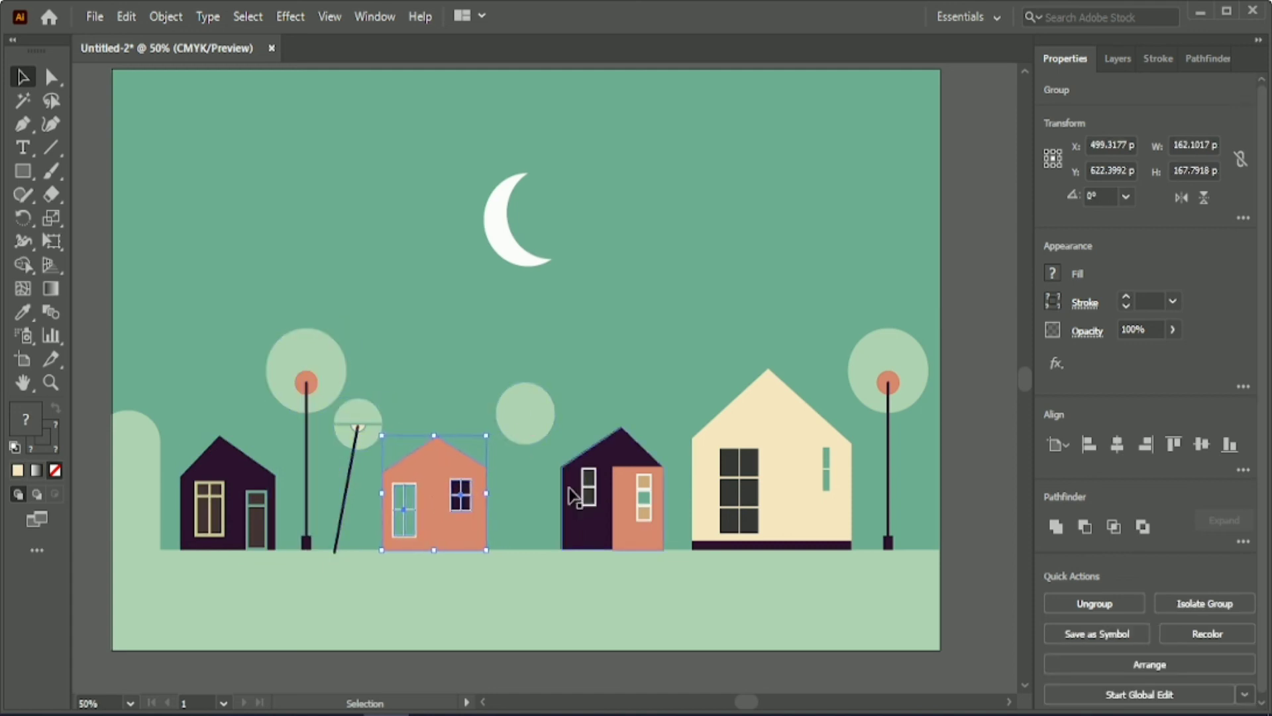
left_click(602, 492)
key("Left")
key("Left")
key("Left")
key("Left")
key("Left")
key("Left")
key("Left")
key("Left")
key("Left")
key("Left")
key("Left")
key("Left")
key("Left")
key("Left")
key("Left")
key("Left")
key("Left")
key("Left")
key("Left")
key("Left")
left_click(698, 502)
Nudge the street lamp beside the cream house slightly to the left and clear the selection.
key("Left")
key("Left")
key("Left")
key("Left")
key("Left")
key("Left")
key("Left")
key("Left")
key("Left")
key("Left")
key("Left")
key("Left")
key("Left")
key("Left")
key("Left")
key("Left")
key("Left")
key("Left")
key("Left")
key("Left")
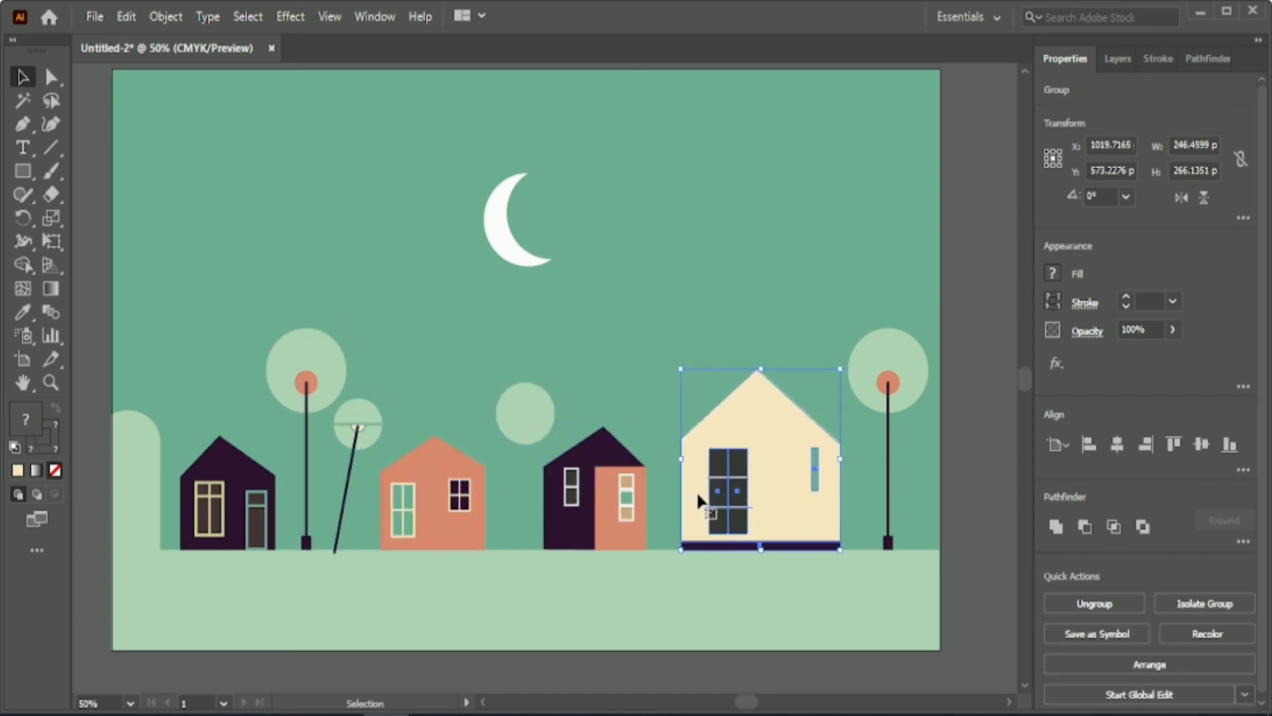
left_click(873, 383)
key("Left")
key("Left")
key("Left")
key("Left")
key("Left")
key("Left")
key("Left")
key("Left")
key("Left")
key("Left")
key("Left")
key("Left")
key("Left")
key("Left")
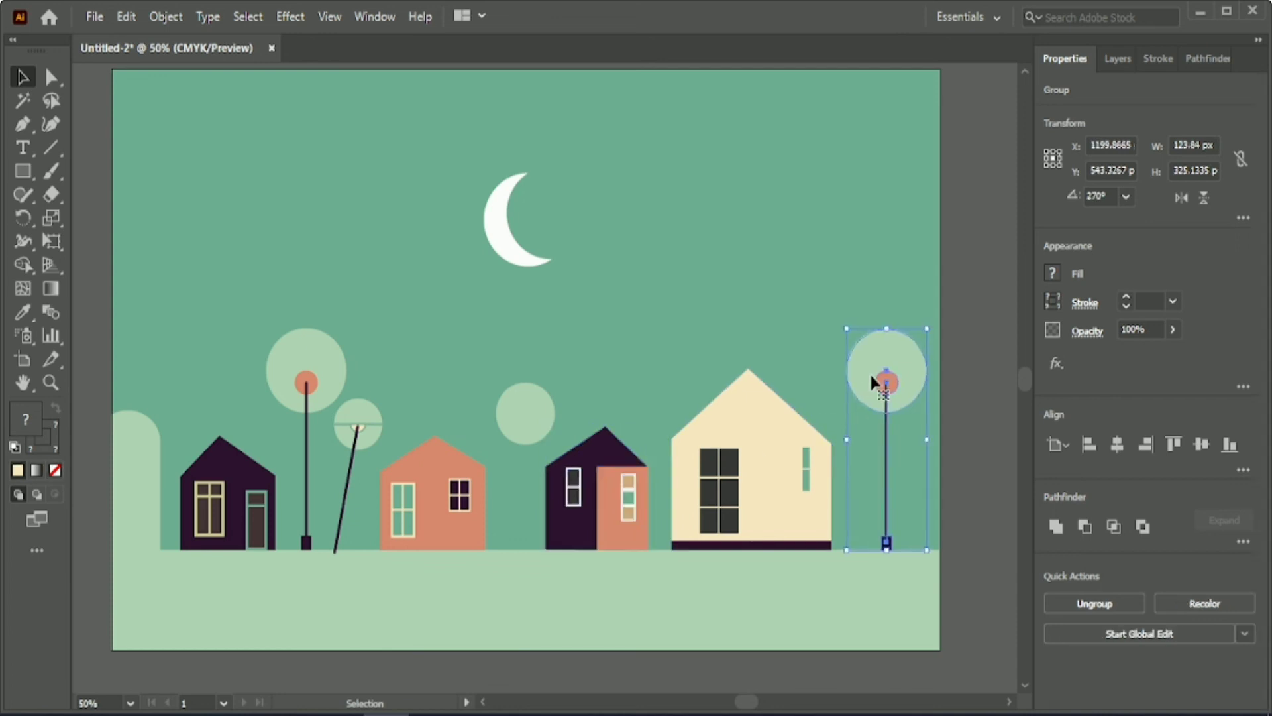
left_click(981, 435)
Unlock all locked objects and select the entire landscape artwork.
scroll(981, 435, "up", 1)
scroll(981, 436, "down", 1)
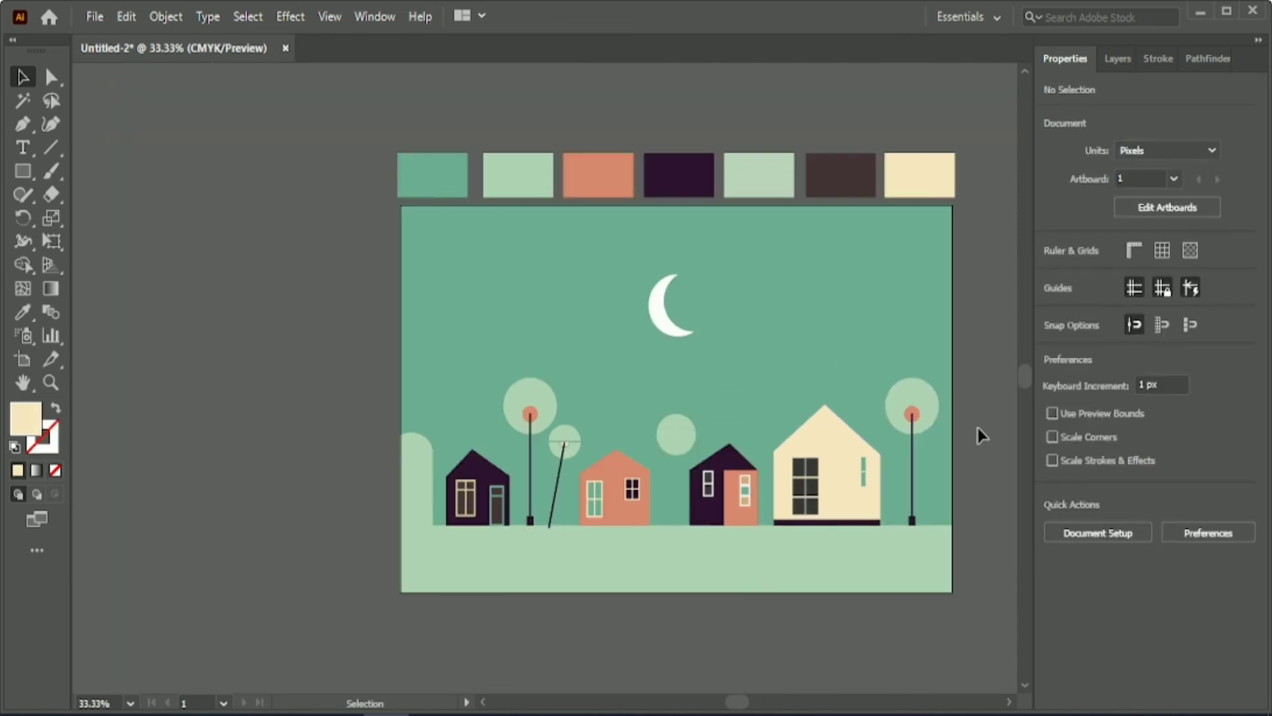
left_click_drag(732, 706, 739, 705)
left_click(175, 16)
left_click(360, 169)
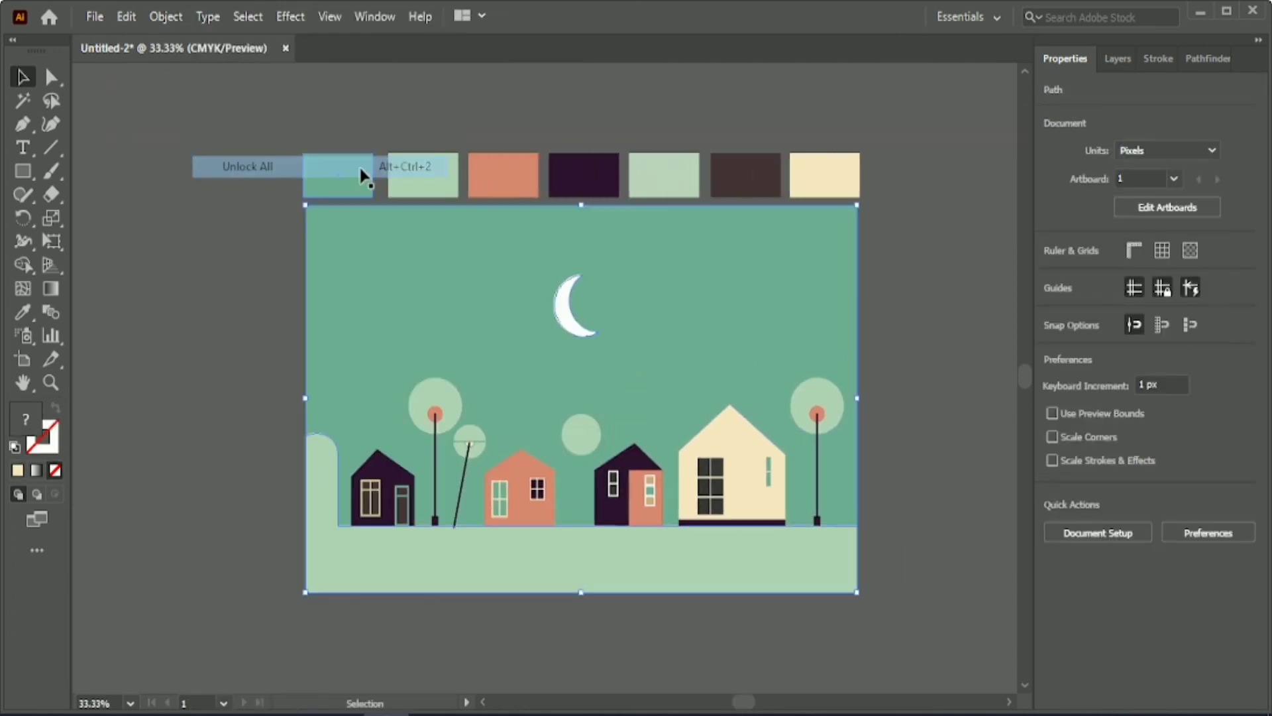
left_click(277, 201)
key("ctrl+a")
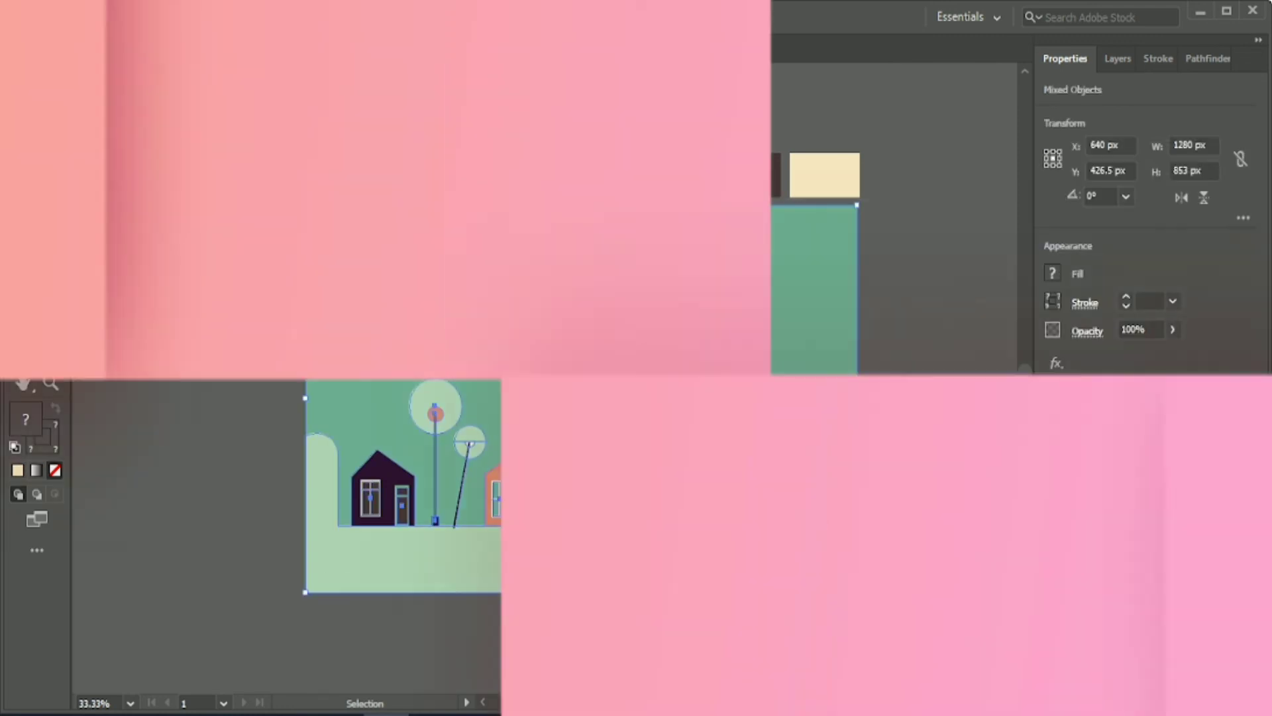